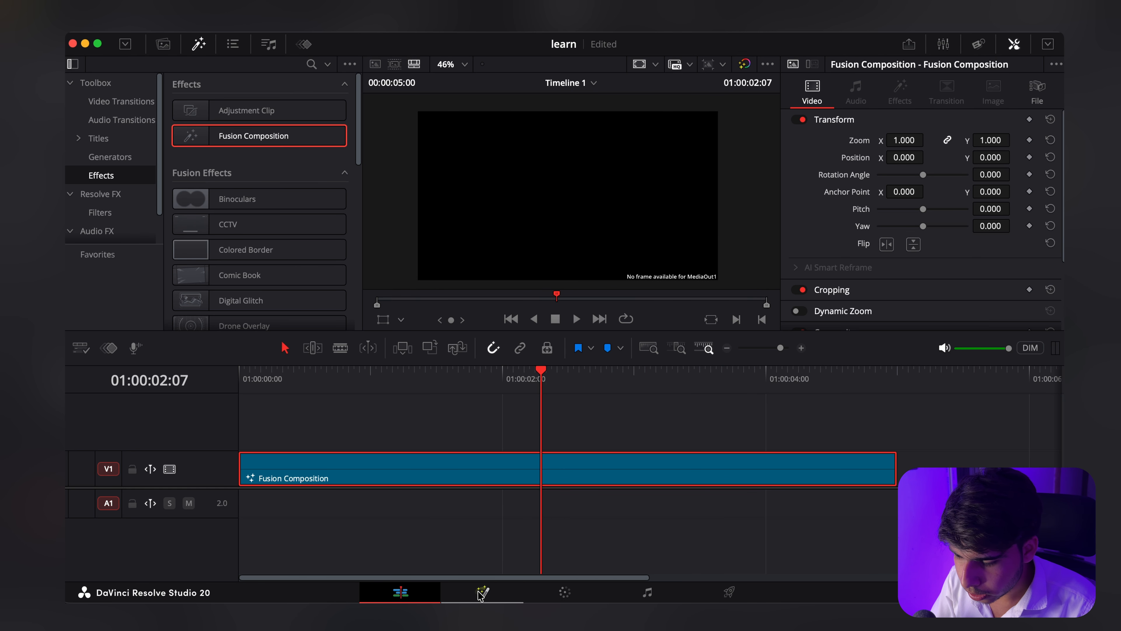
Step: Add a Background node to the Fusion composition and connect its output to MediaOut1
key("shift+5")
left_click(78, 388)
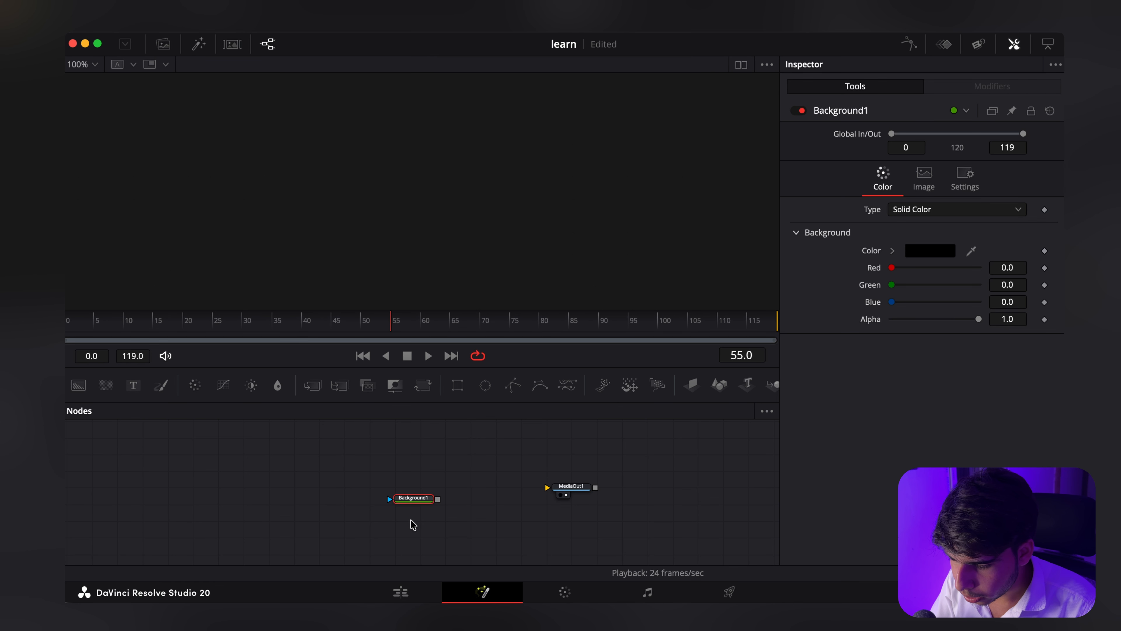
left_click_drag(414, 501, 251, 490)
left_click_drag(275, 489, 602, 493)
left_click_drag(251, 488, 242, 496)
Step: Set Background1's type to Four Corner and colour its bottom-right corner light purple
left_click(929, 210)
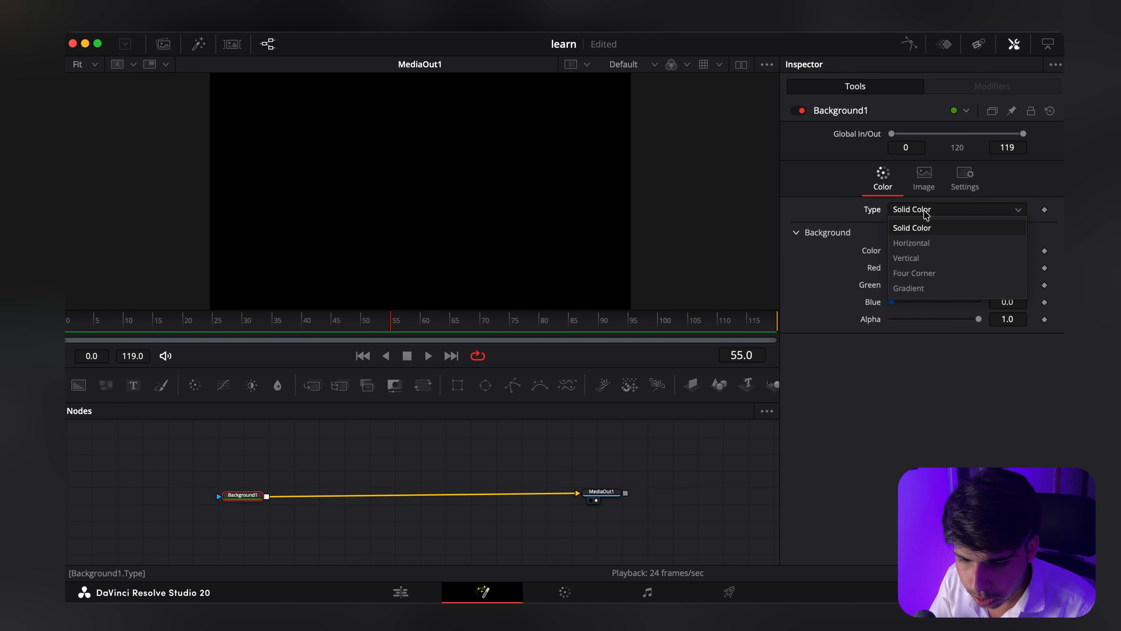
left_click(927, 278)
scroll(854, 403, "down", 2)
left_click(930, 482)
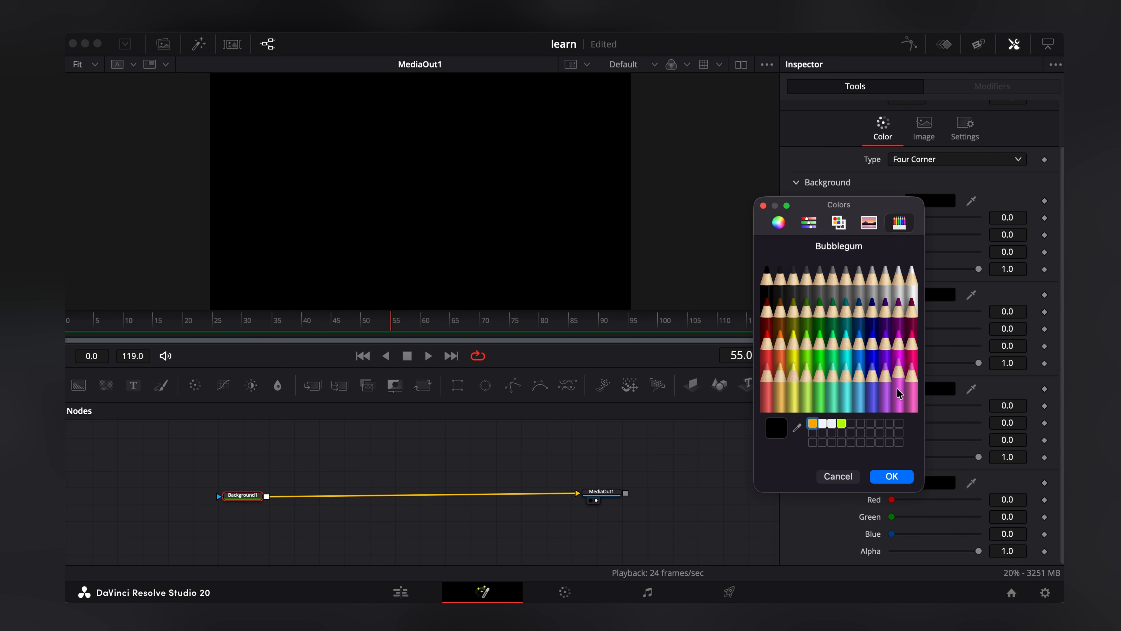
left_click(894, 368)
left_click(891, 476)
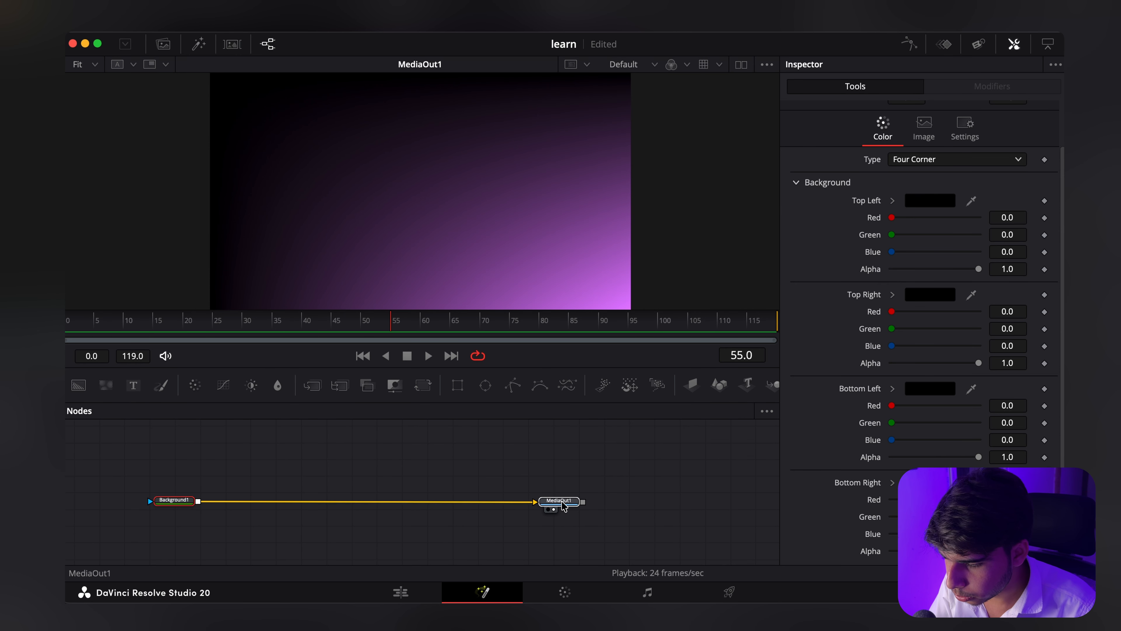
Step: Merge a second Background node over Background1 and mask it with an Ellipse node
left_click(561, 503)
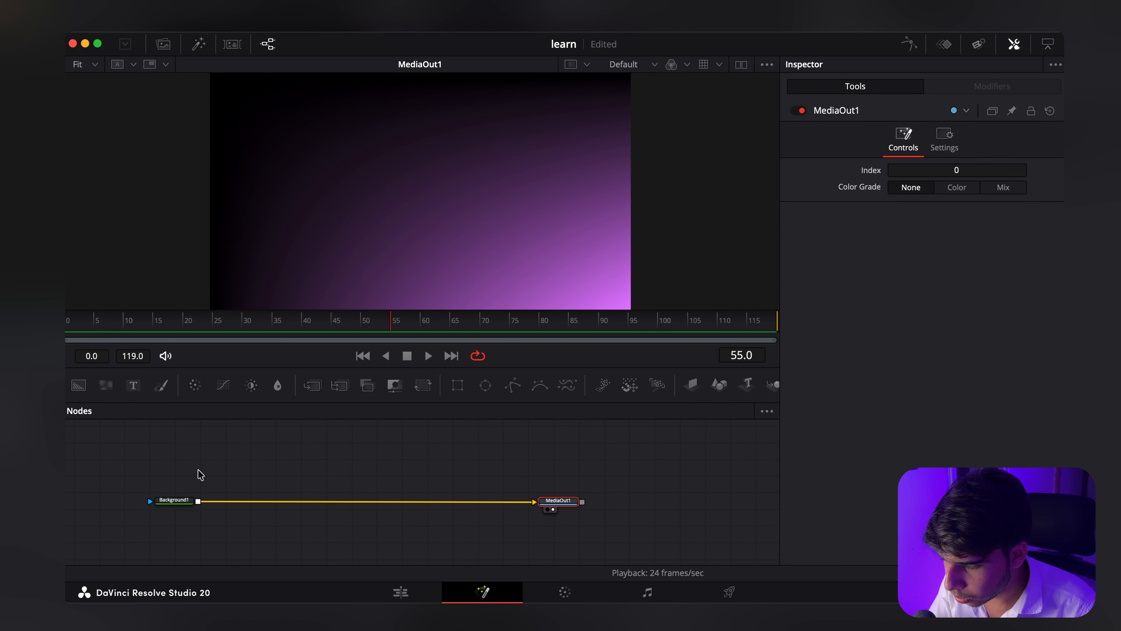
left_click(199, 470)
left_click(76, 392)
left_click_drag(173, 465, 245, 443)
scroll(258, 495, "up", 2)
left_click(485, 385)
Step: Set Background2's type to Four Corner and colour its top-left corner light purple
left_click(246, 473)
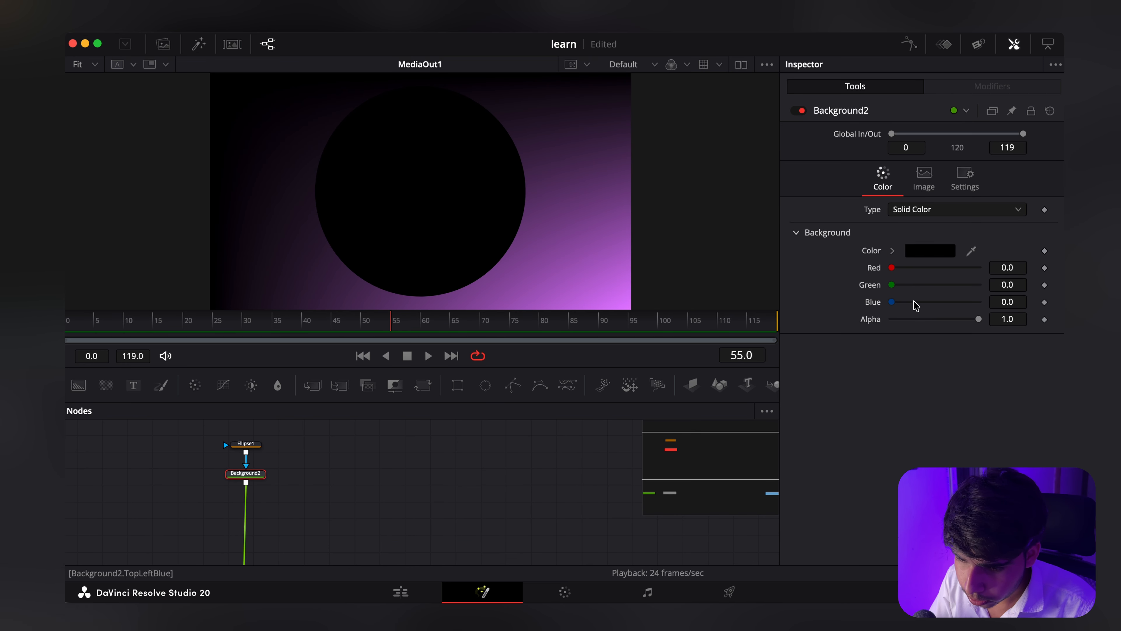
left_click(927, 210)
left_click(914, 273)
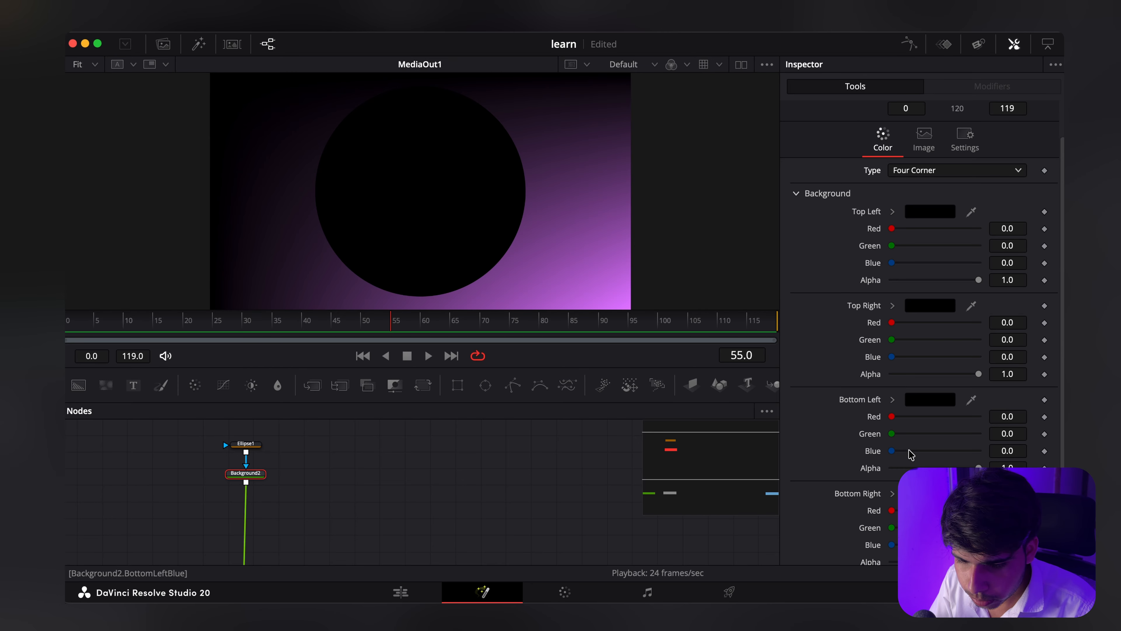
left_click(930, 254)
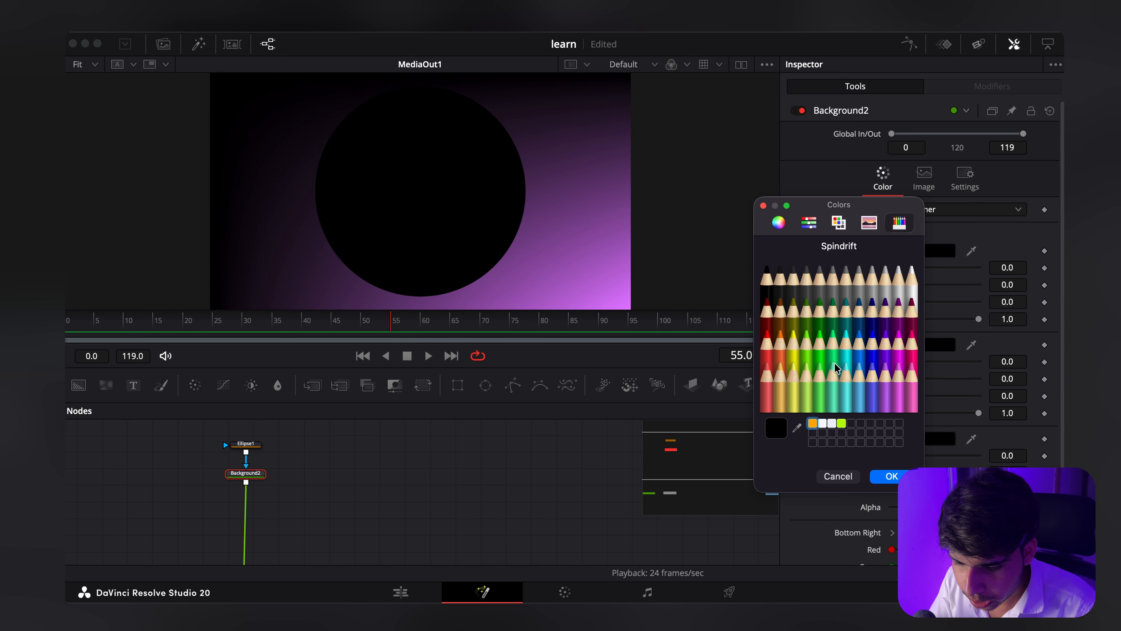
left_click(885, 375)
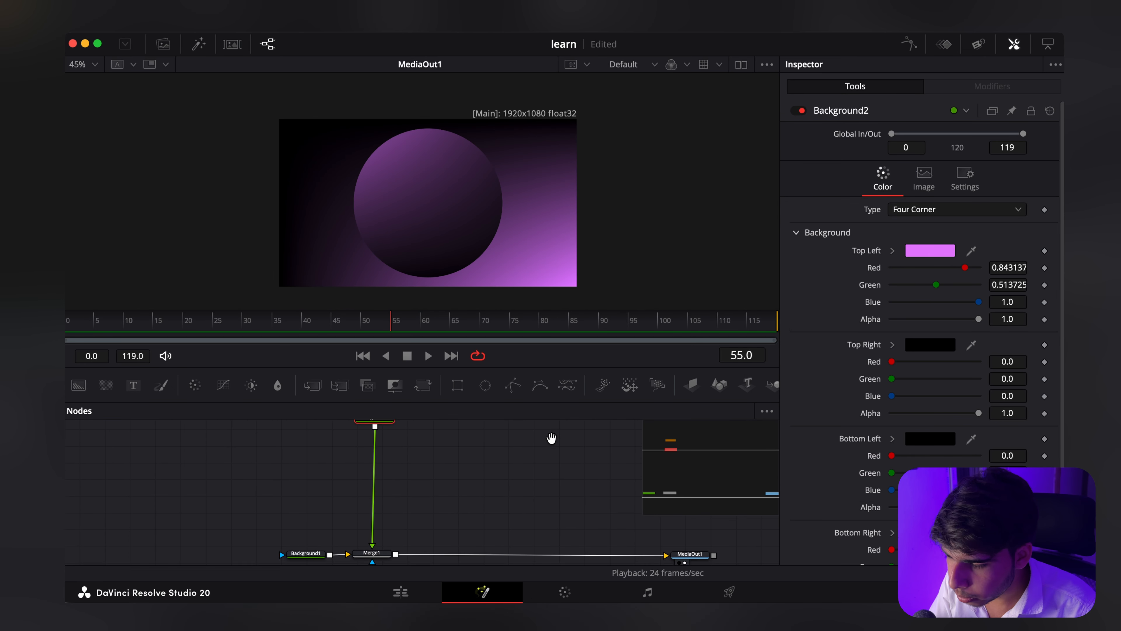
scroll(430, 509, "up", 3)
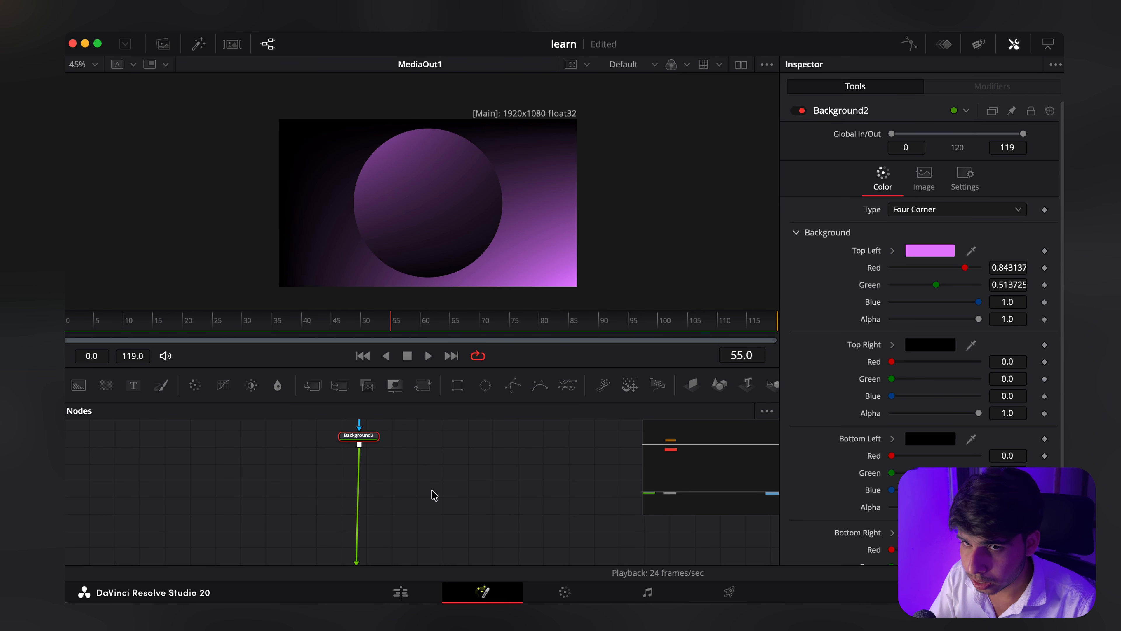
Step: Add a Blur node after Background2, followed by a Transform node in the same chain
left_click(278, 385)
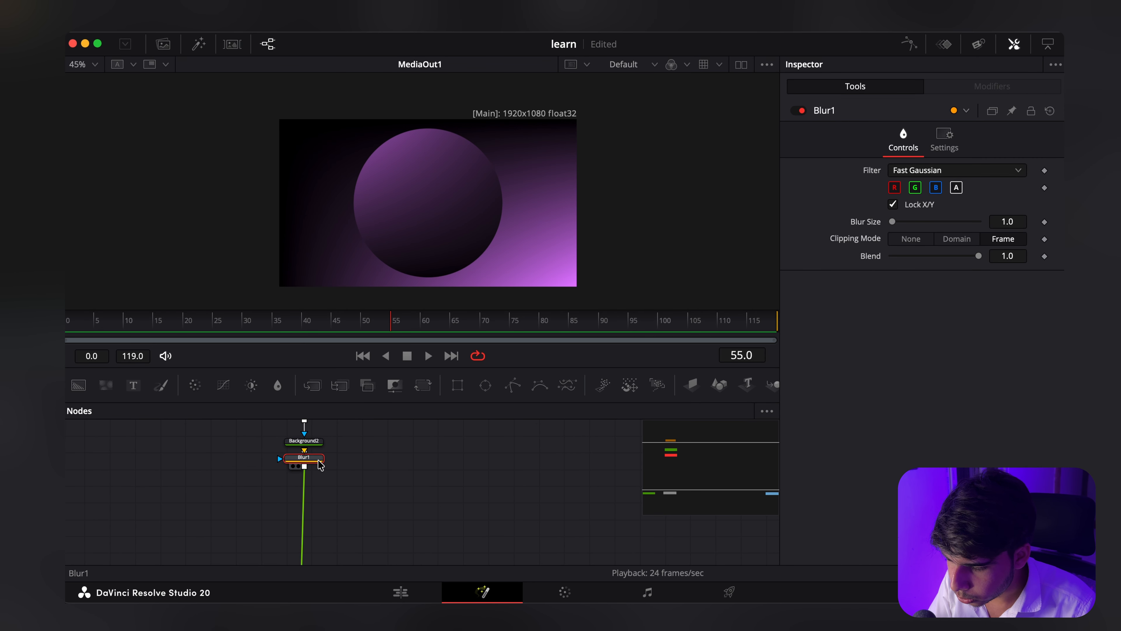
left_click_drag(320, 465, 321, 474)
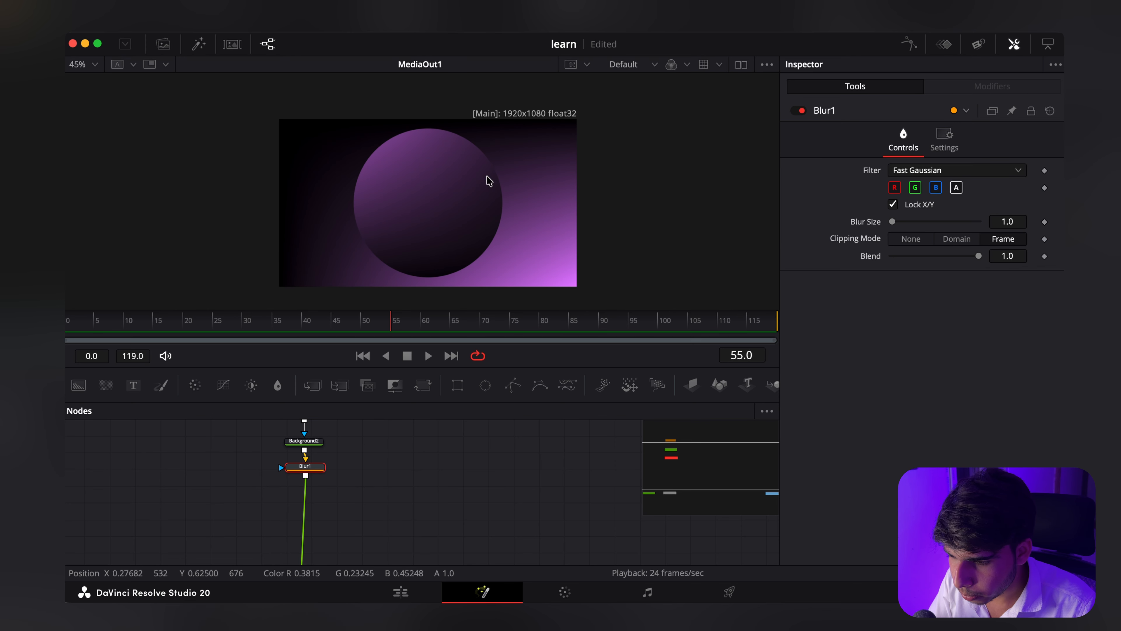
scroll(353, 481, "down", 3)
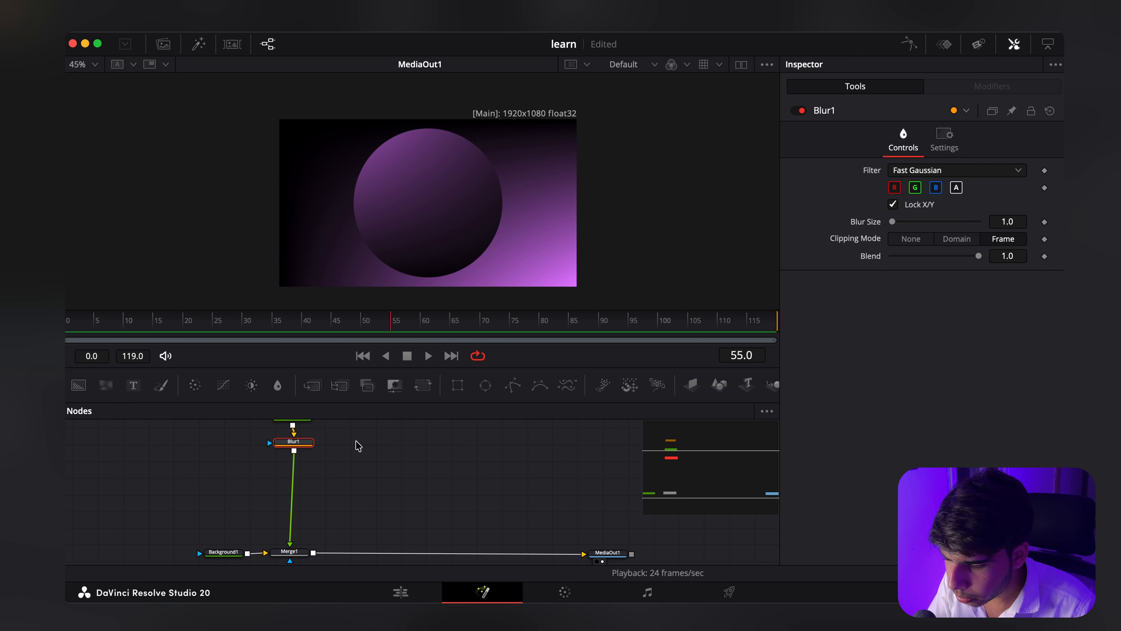
left_click(423, 385)
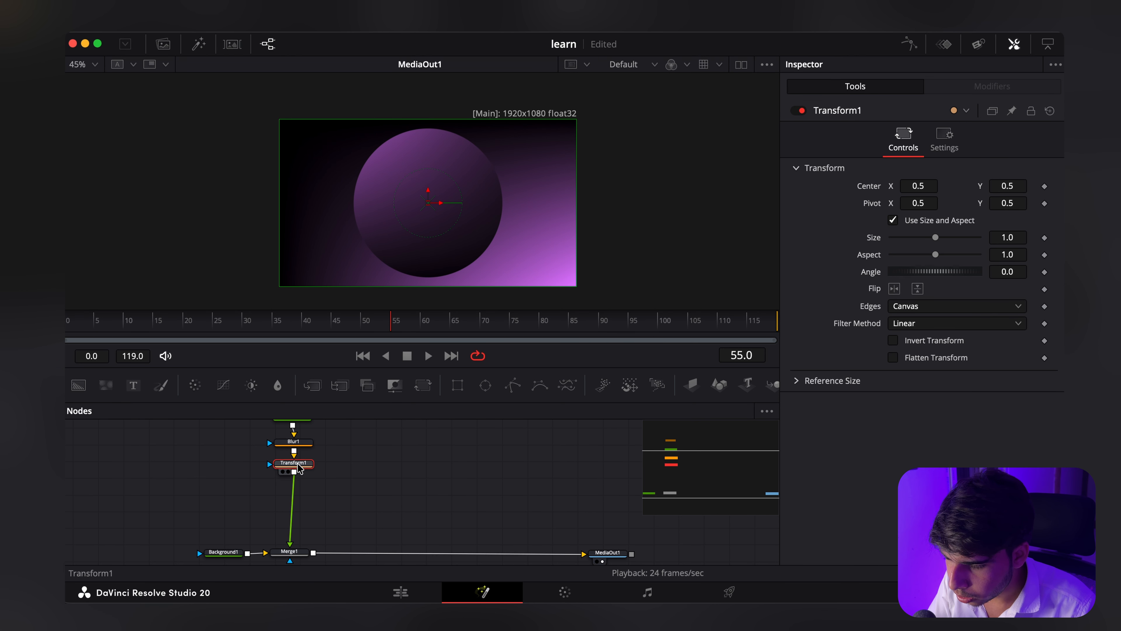
scroll(299, 468, "down", 1)
Step: Copy Transform1 and paste it as an instance, inserting the instance between Transform1 and Merge1
right_click(289, 461)
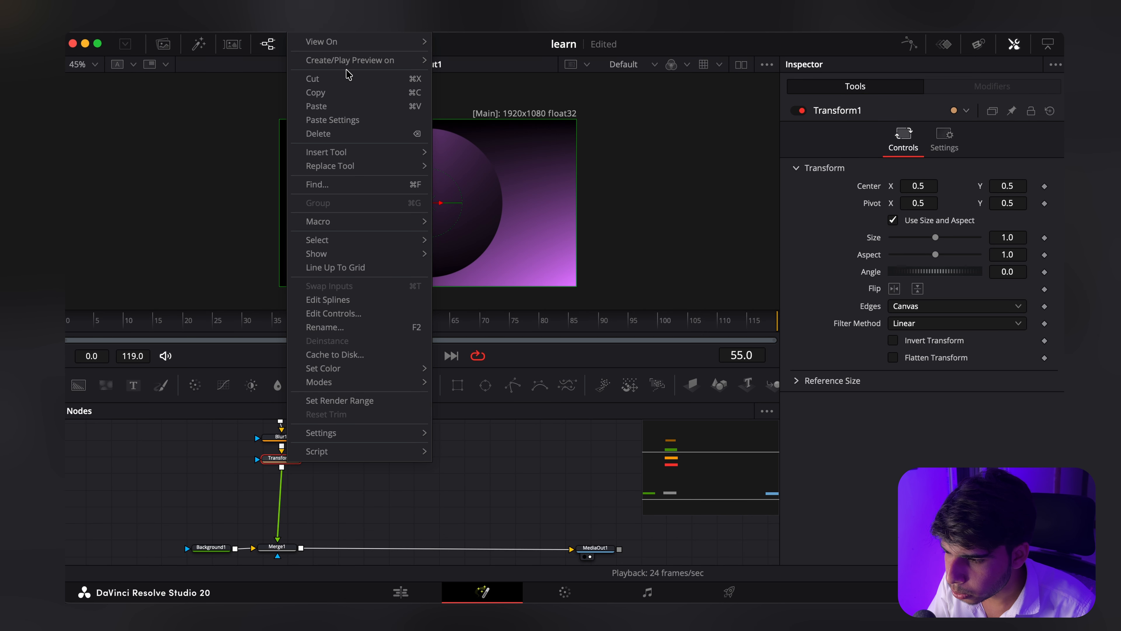
left_click(358, 93)
right_click(299, 491)
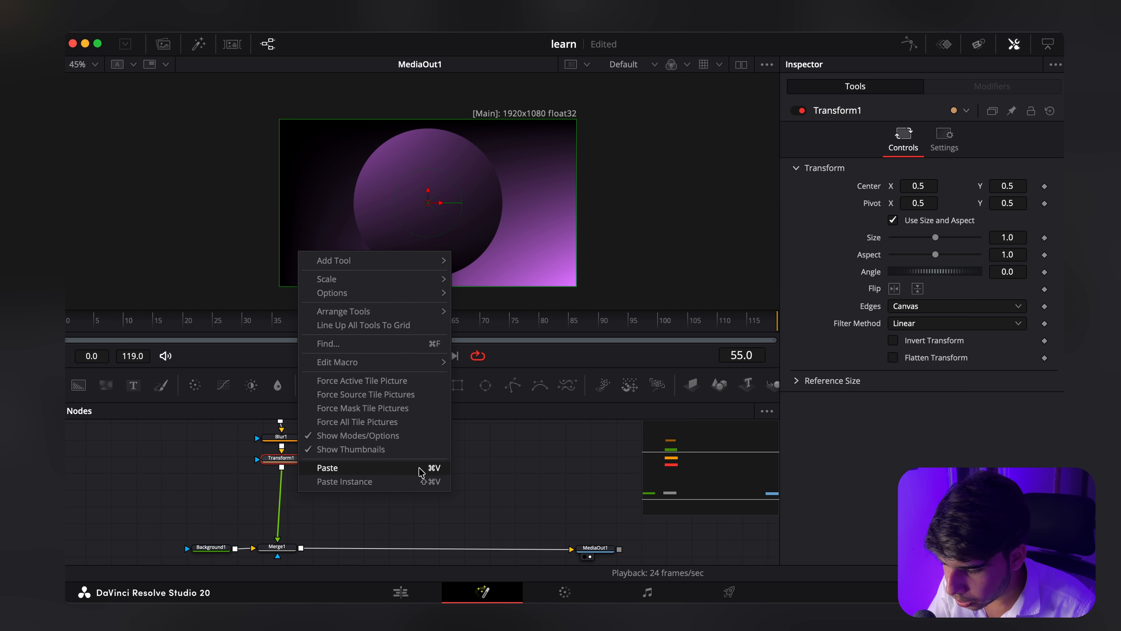
left_click(376, 482)
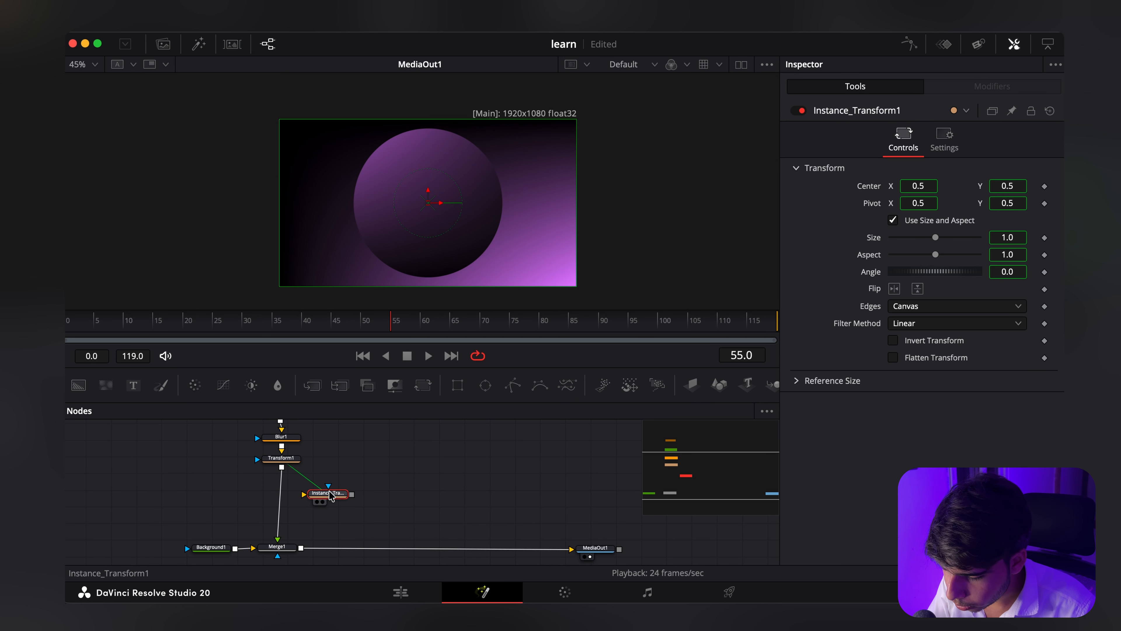
left_click_drag(331, 495, 285, 494)
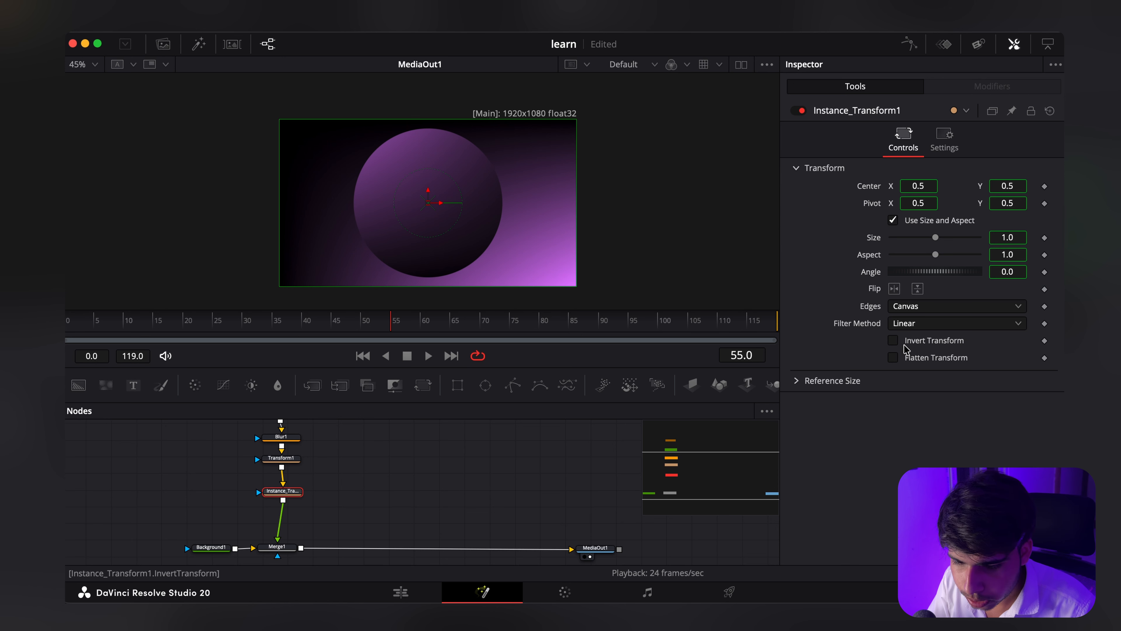
Step: Enable Invert Transform on the Transform1 instance
right_click(922, 345)
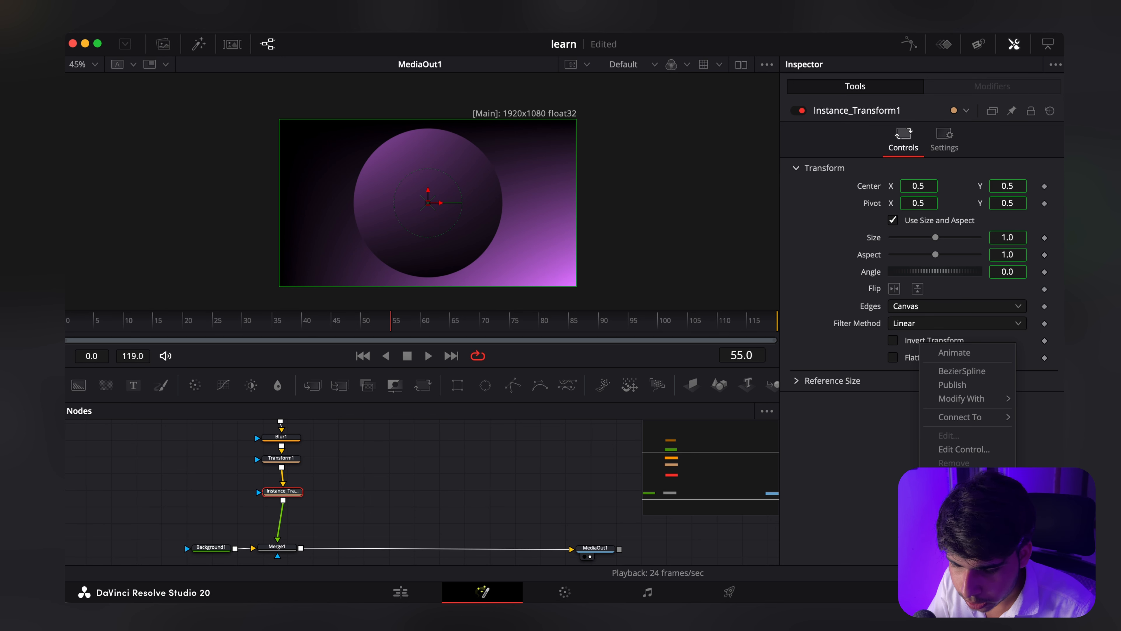
key("Escape")
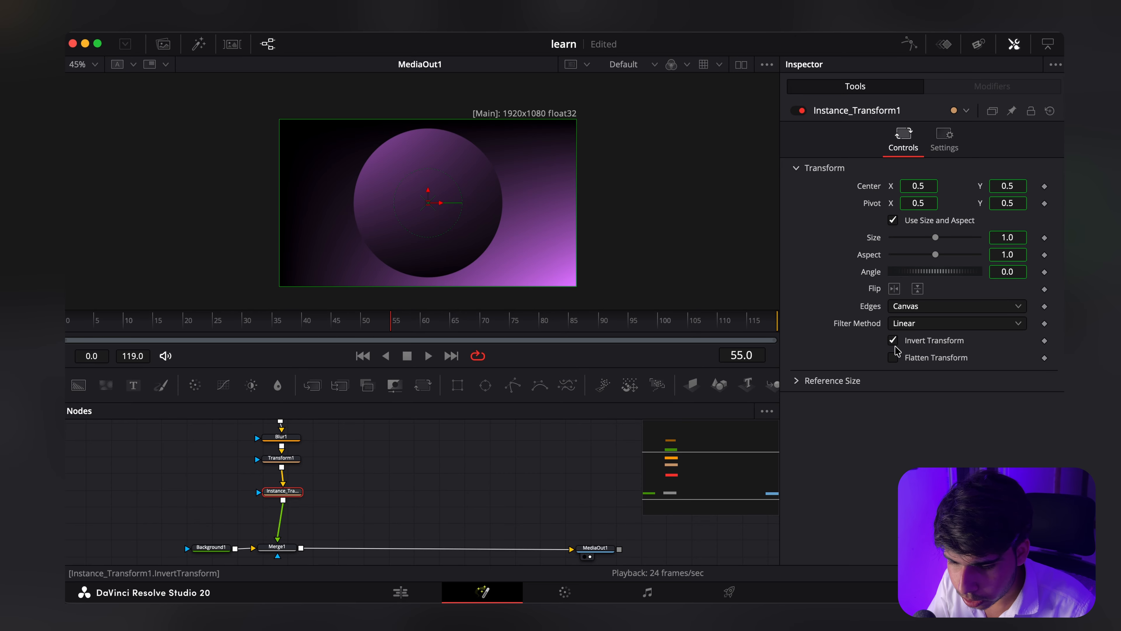
scroll(379, 538, "right", 1)
Step: Add a second Blur node after the Transform instance and space out the nodes in the chain
left_click_drag(272, 485, 269, 489)
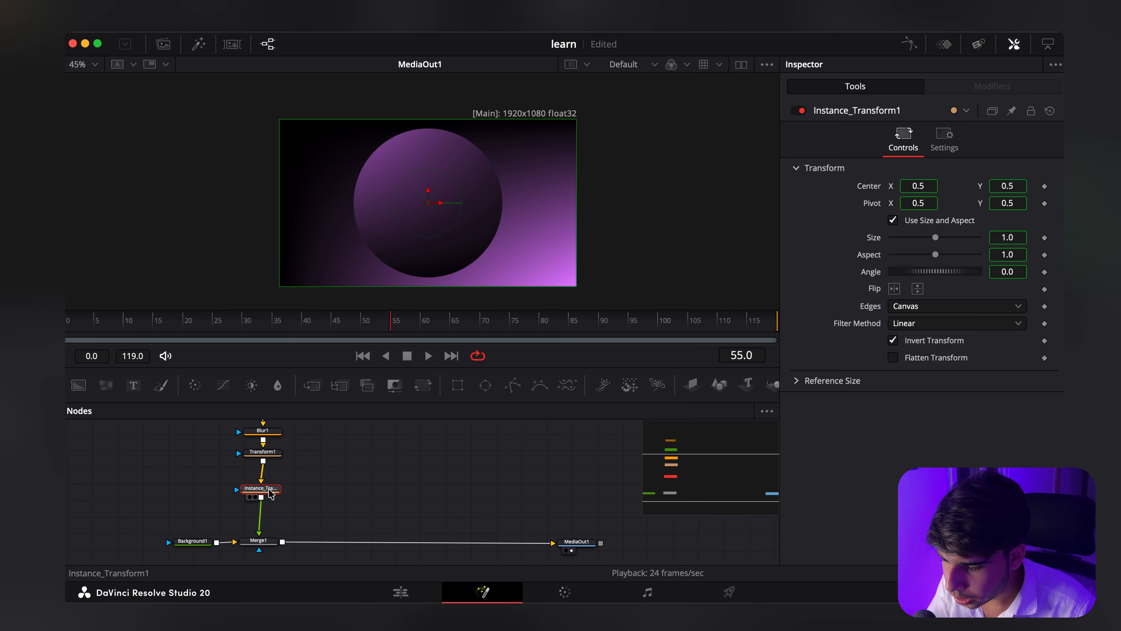
left_click(277, 384)
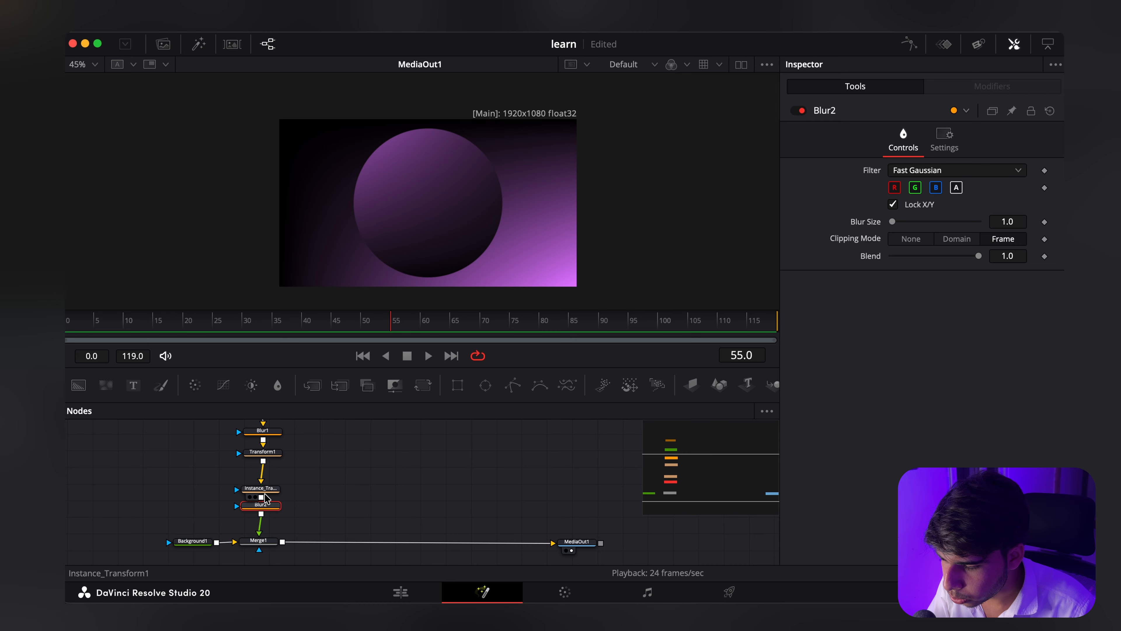
left_click_drag(265, 488, 265, 491)
left_click_drag(263, 506, 261, 513)
left_click_drag(267, 453, 265, 452)
Step: Insert a Create Bump Map node between Transform1 and its instance, and raise its Height Scale
left_click(331, 469)
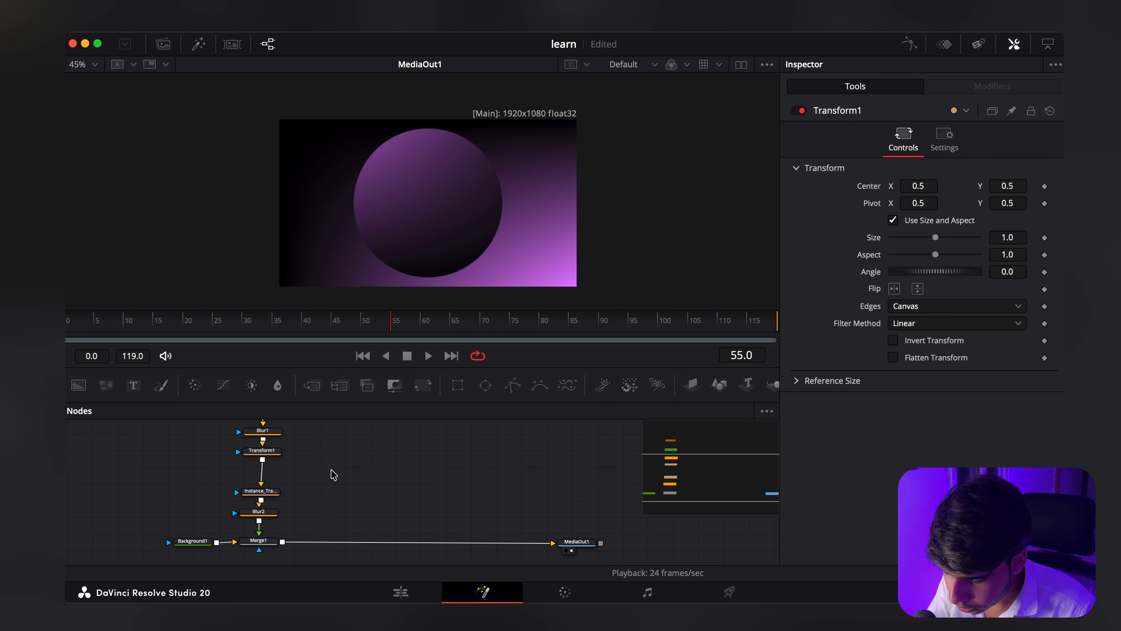
key("shift+space")
type("CREA")
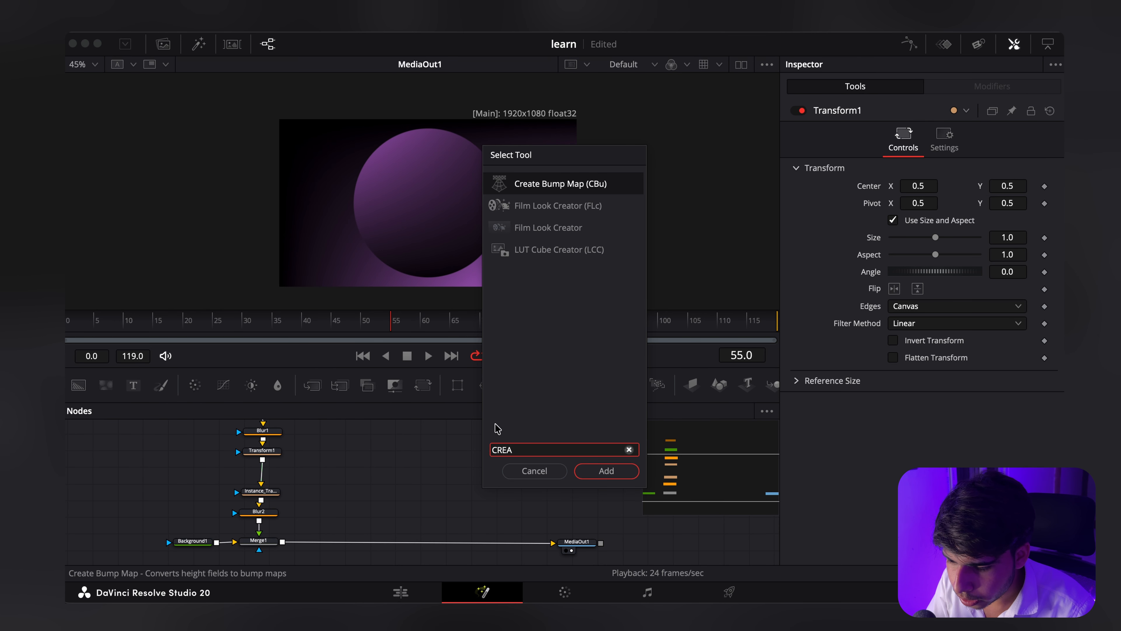
left_click(607, 471)
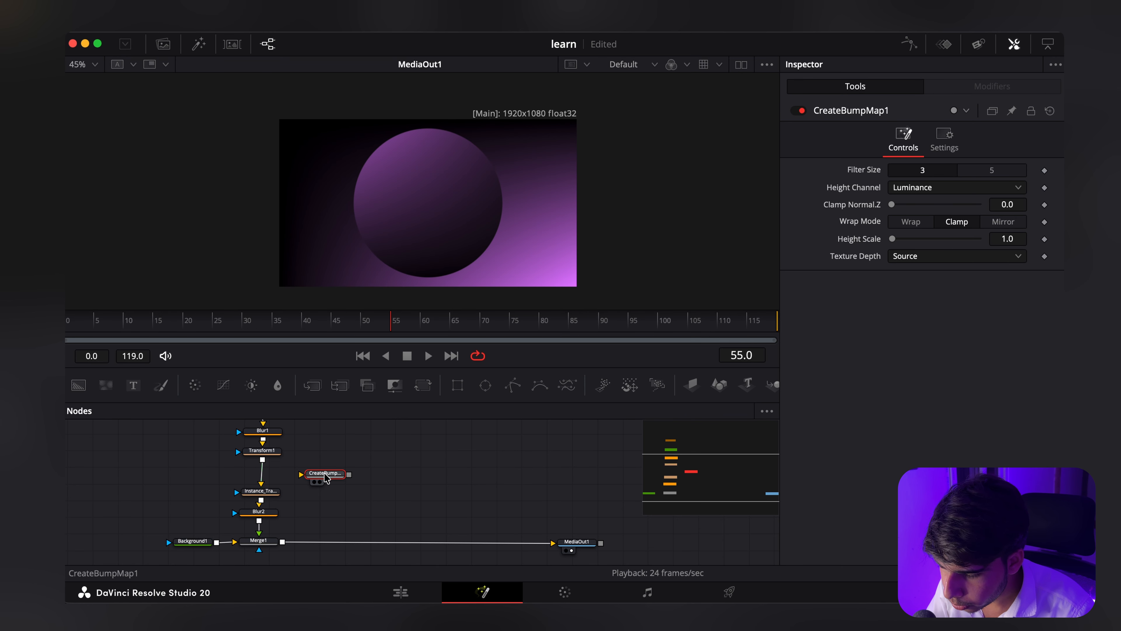
left_click_drag(326, 474, 262, 474)
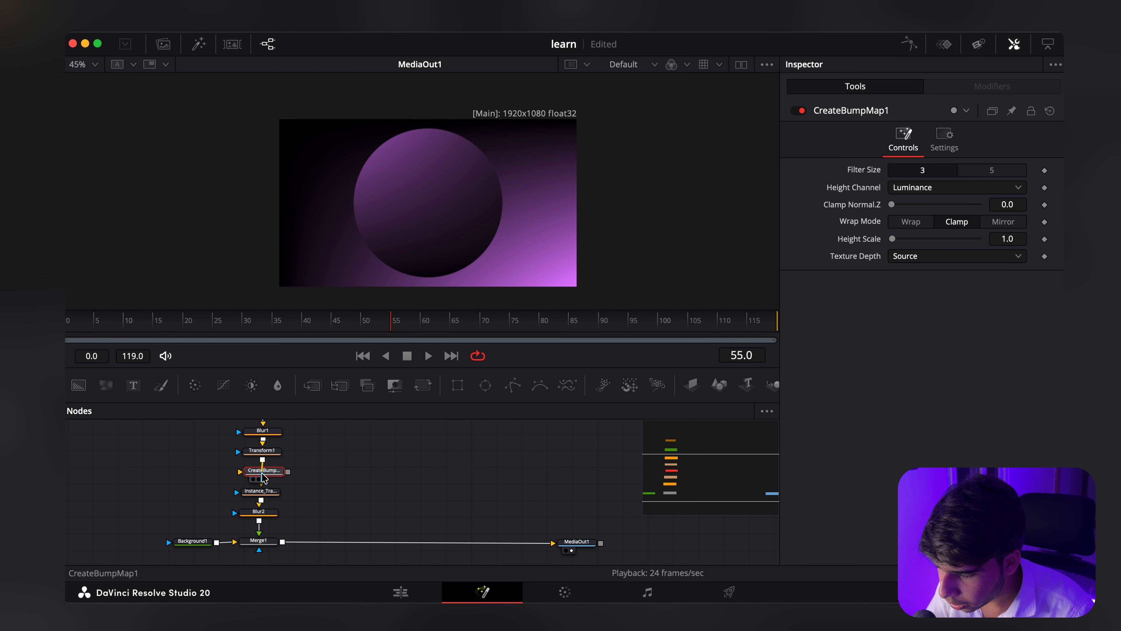
left_click_drag(892, 239, 1018, 239)
scroll(323, 443, "right", 2)
left_click_drag(212, 497, 207, 497)
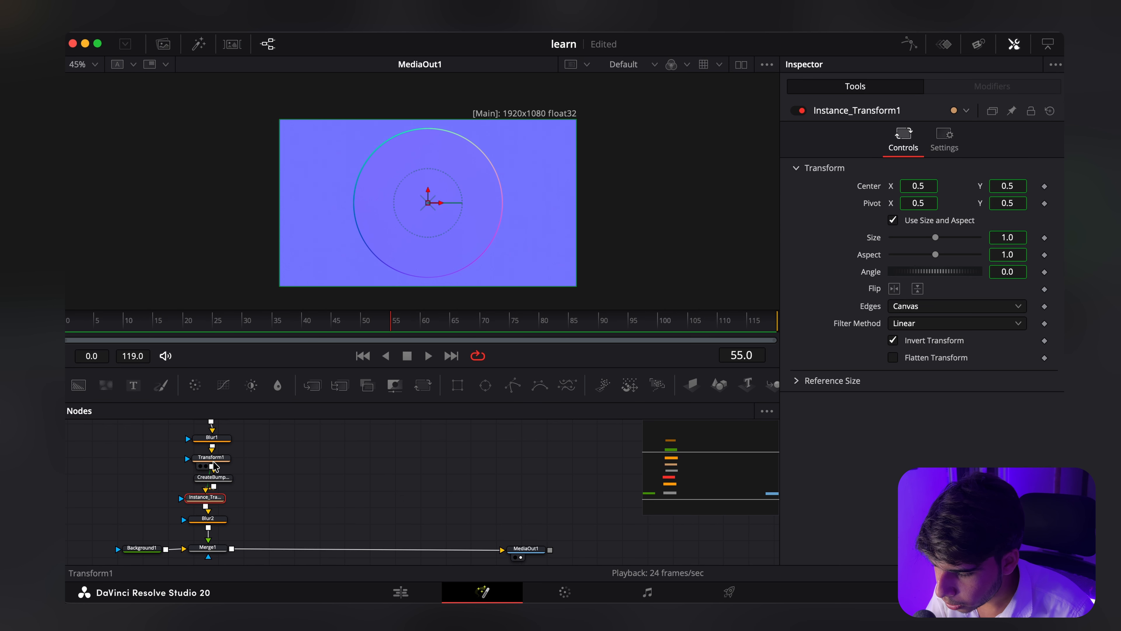
Step: Set Transform1's angle to 43.3
left_click(210, 459)
scroll(303, 478, "up", 1)
left_click_drag(949, 272, 560, 273)
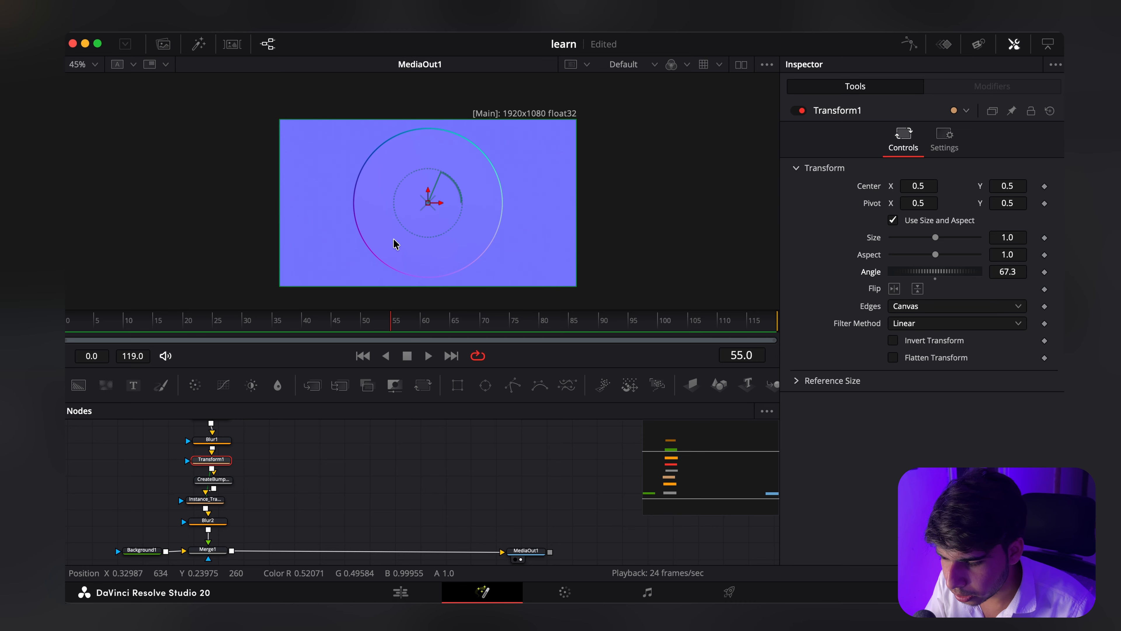
scroll(293, 501, "right", 2)
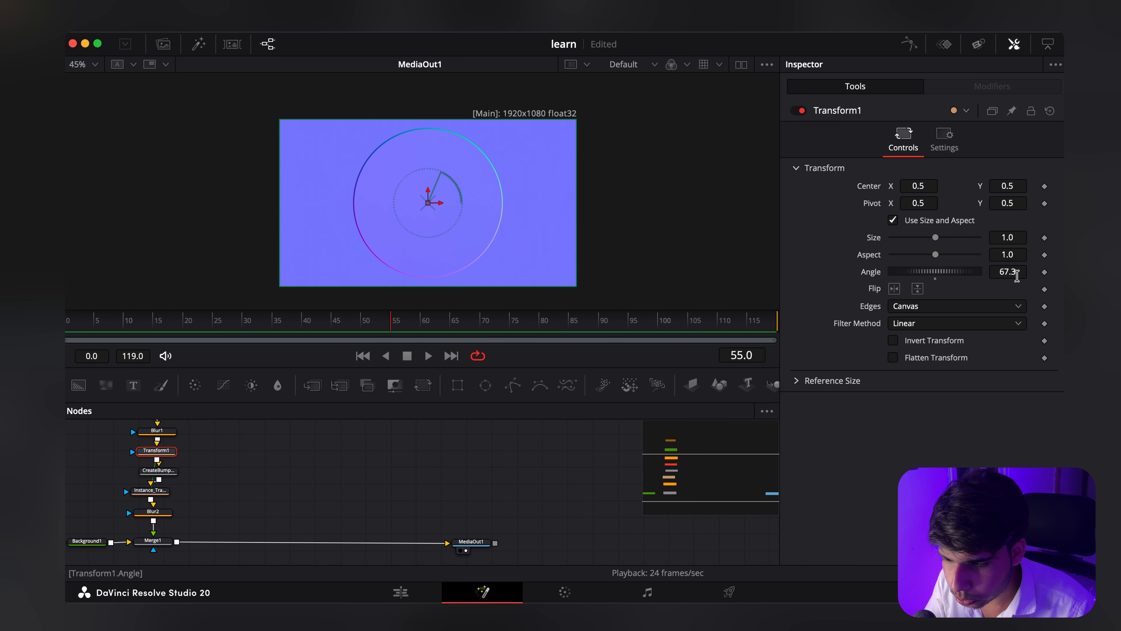
double_click(1008, 272)
type("43.3")
key("Return")
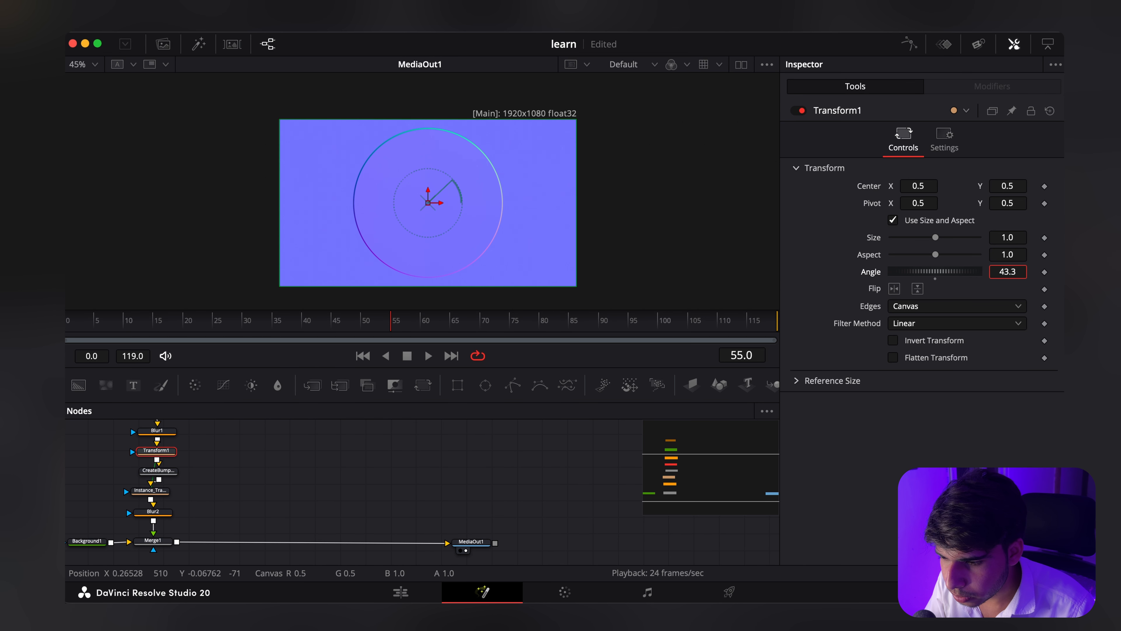
left_click_drag(1007, 272, 1012, 271)
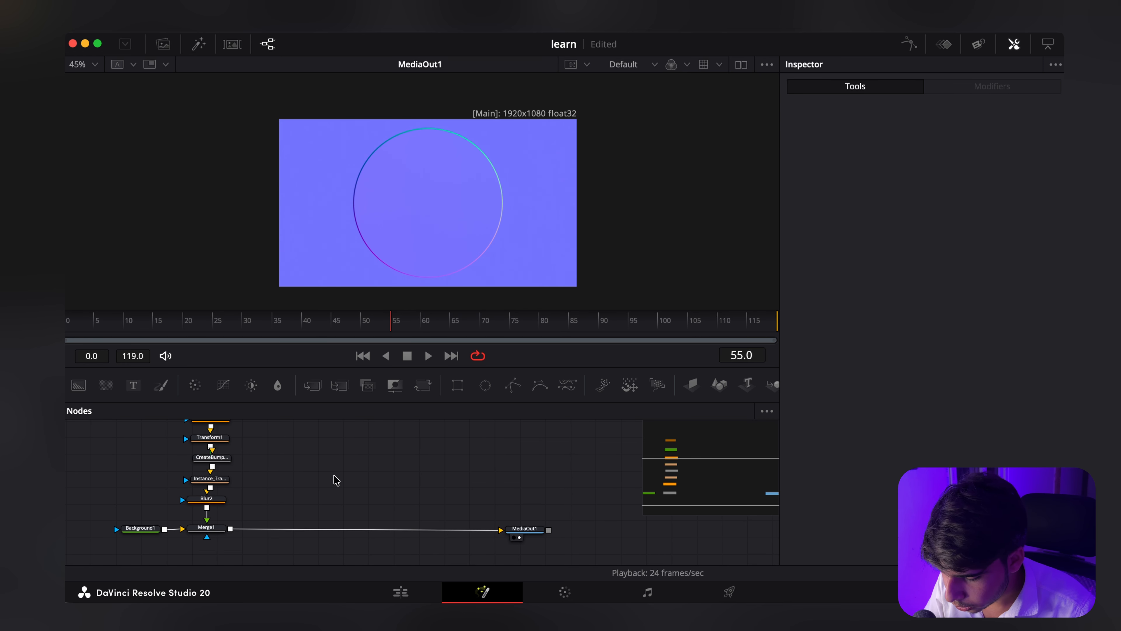
Step: Add a Channel Booleans node to the empty area beside Blur2
key("shift+space")
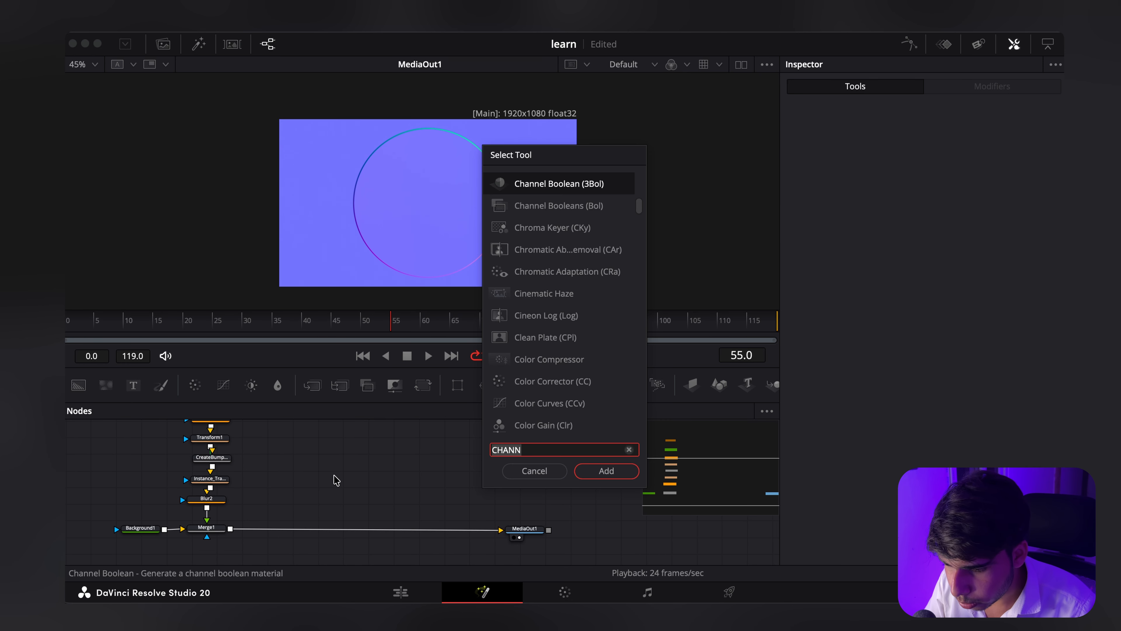
type("CHANN")
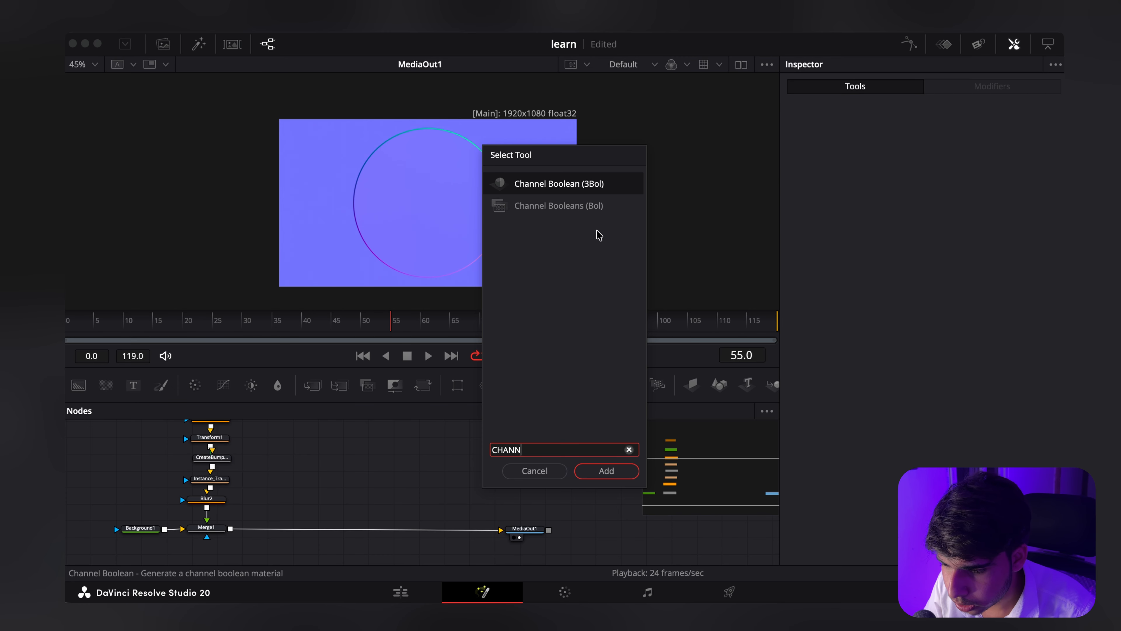
left_click(588, 208)
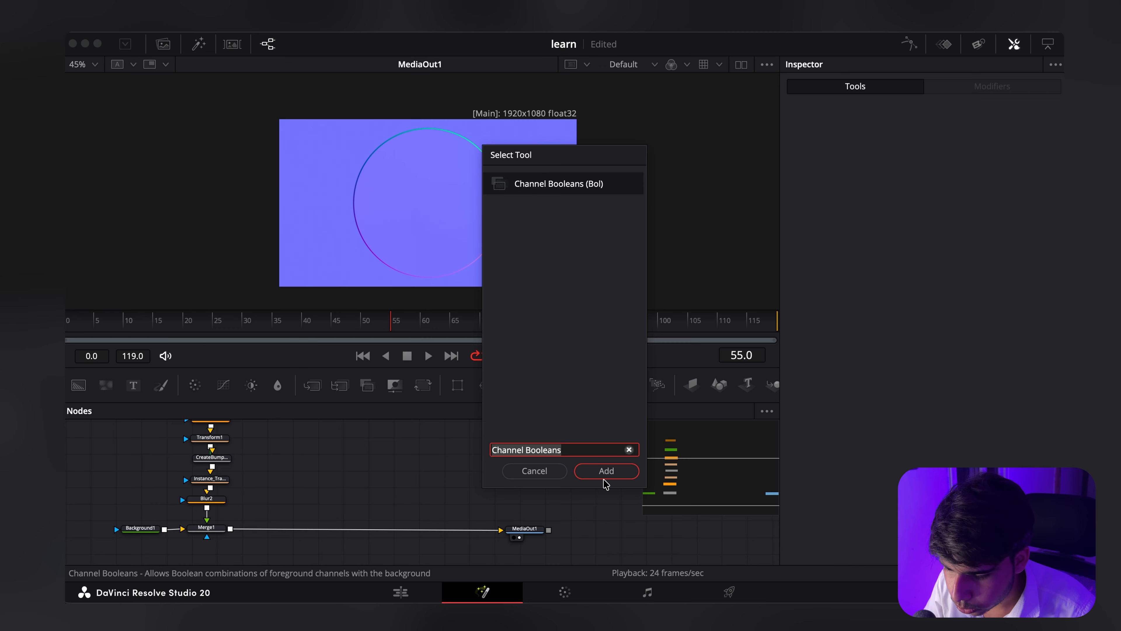
left_click(605, 471)
left_click(342, 485)
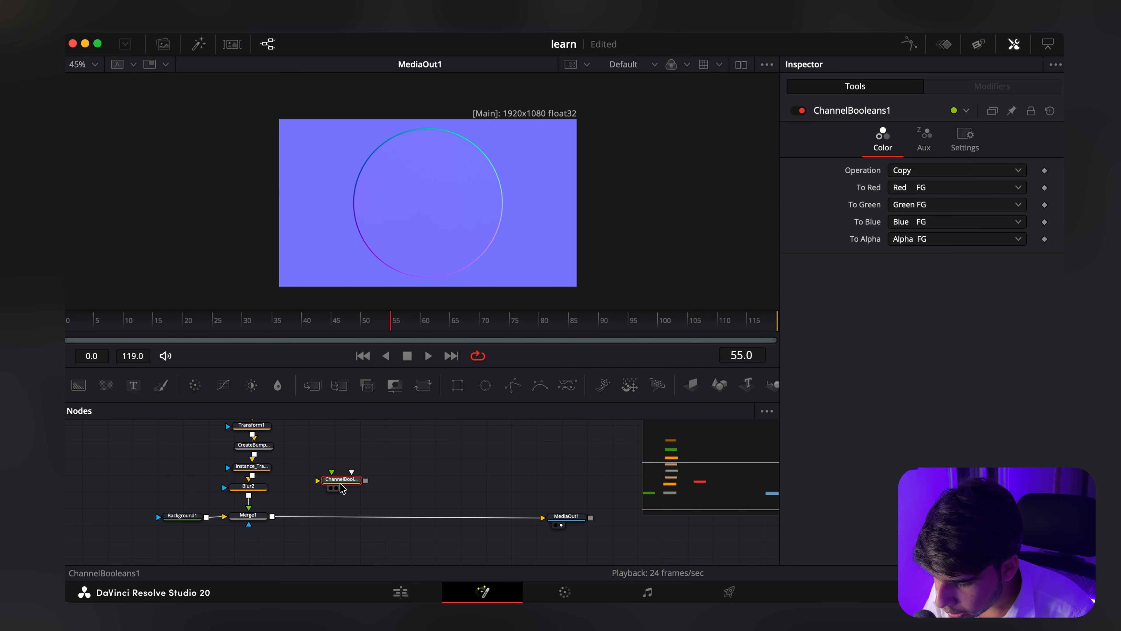
Step: Connect Blur2's output to the Channel Booleans node's foreground input
left_click_drag(340, 484, 263, 492)
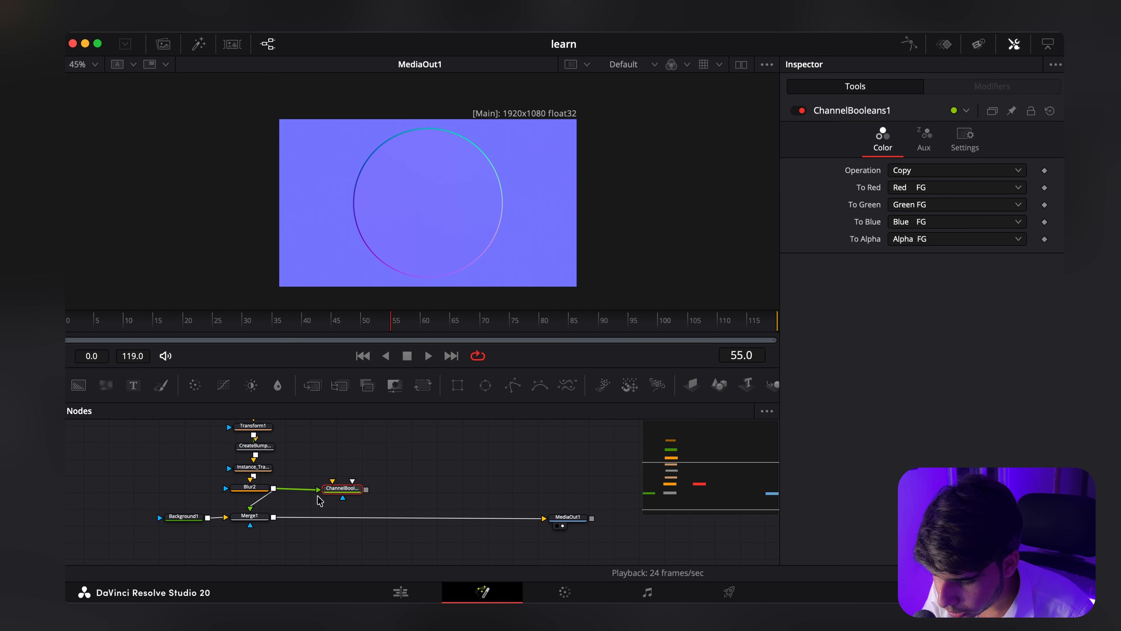
left_click_drag(344, 490, 357, 486)
scroll(357, 487, "right", 1)
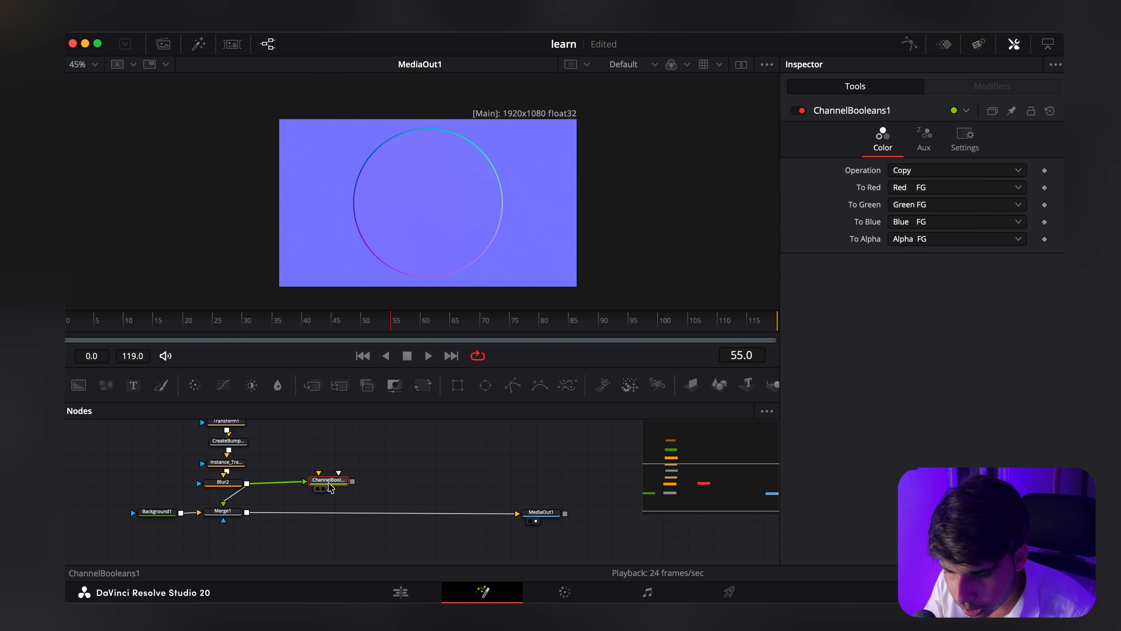
Step: Set the Channel Booleans' To Red, To Green, To Blue and To Alpha options to Do Nothing
left_click(971, 187)
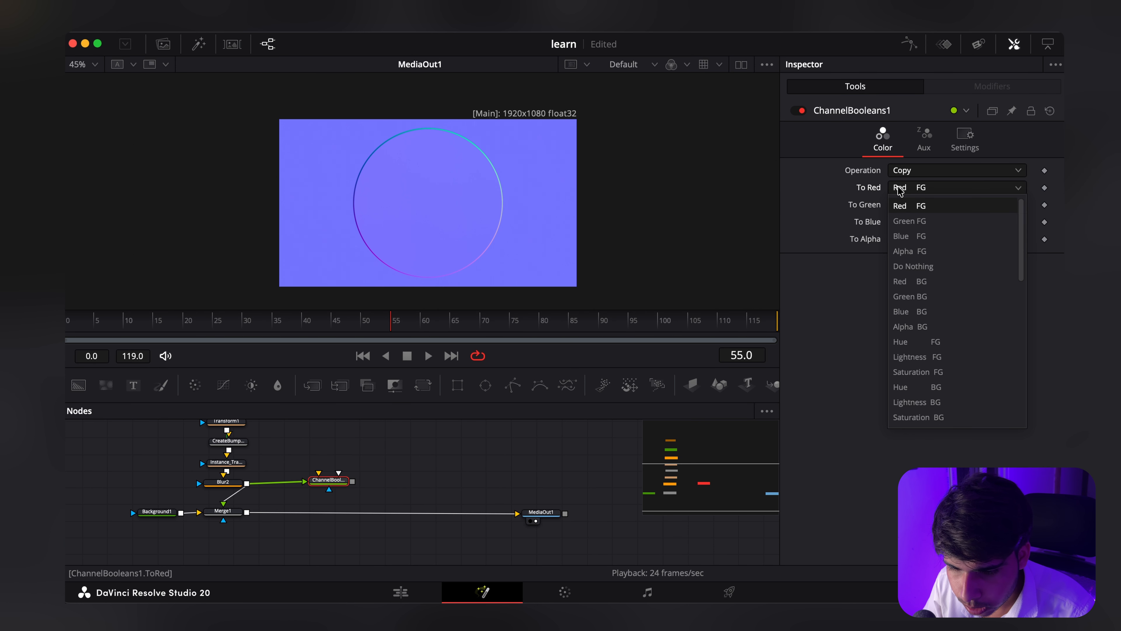
left_click(924, 267)
left_click(922, 205)
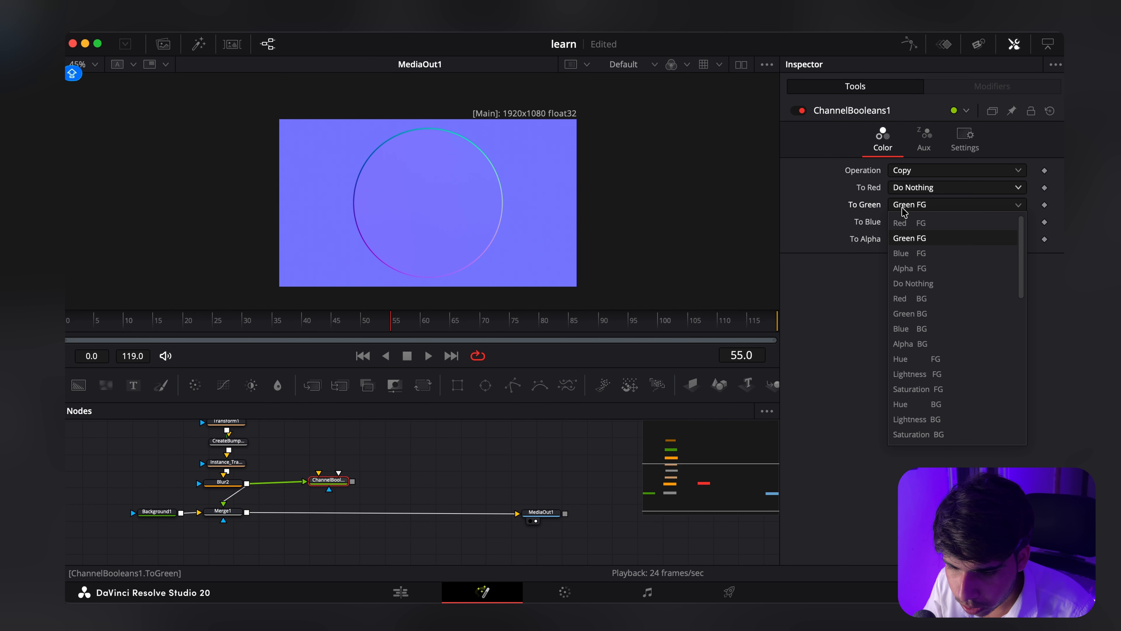
left_click(923, 283)
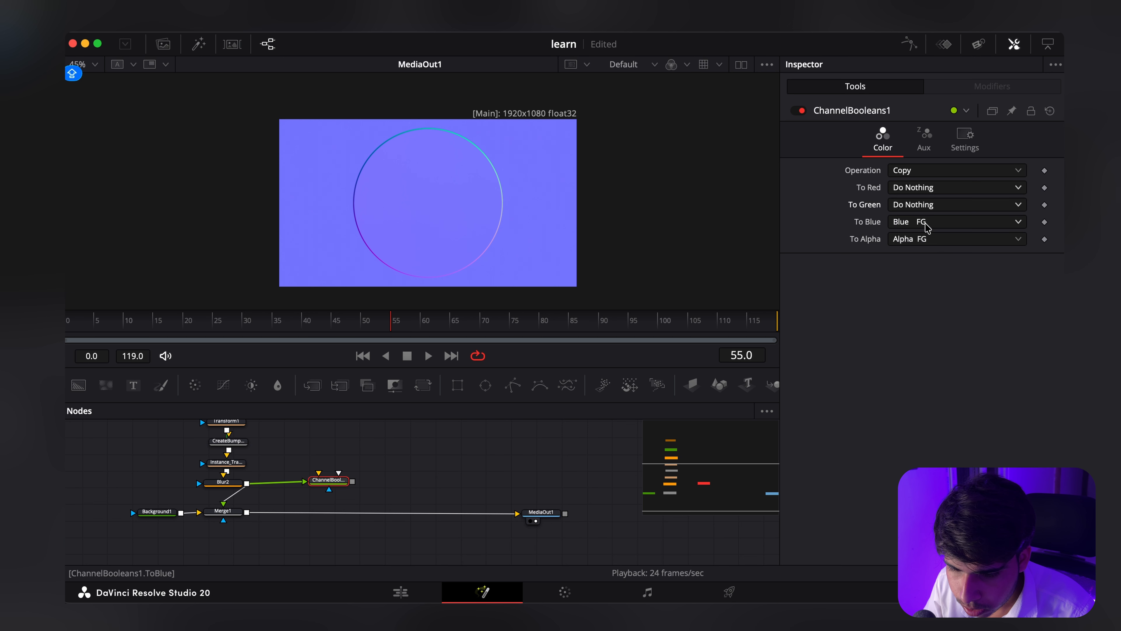
left_click(926, 223)
left_click(914, 300)
left_click(949, 238)
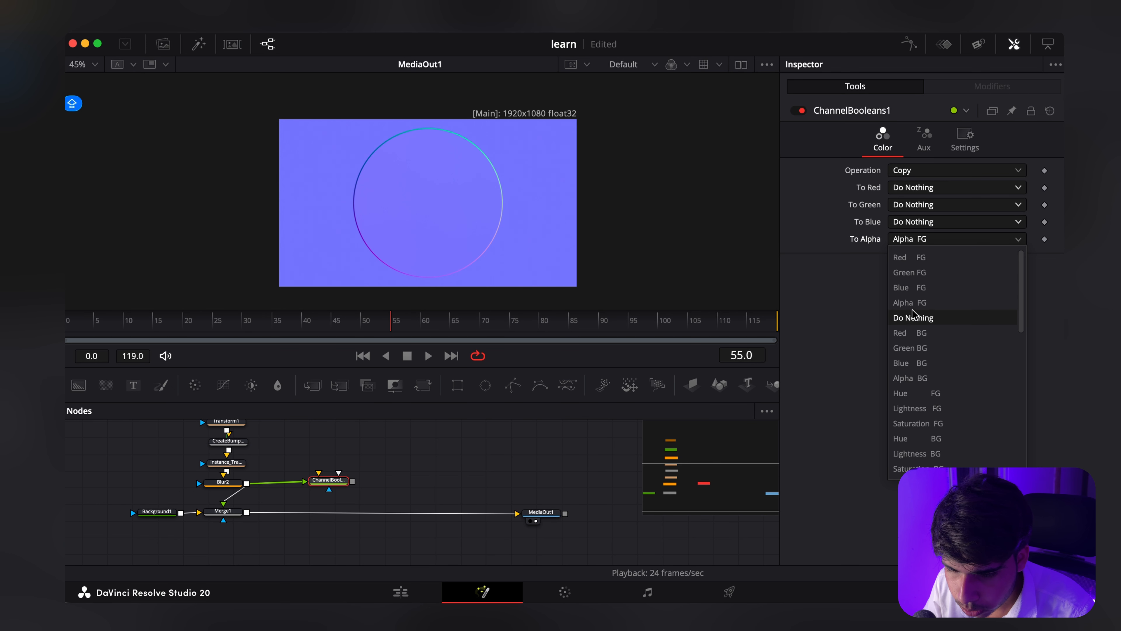
left_click(912, 317)
Step: Enable extra channels on the Channel Booleans node and map X, Y and Z Normal to Red FG, Green FG and Blue FG
left_click(924, 139)
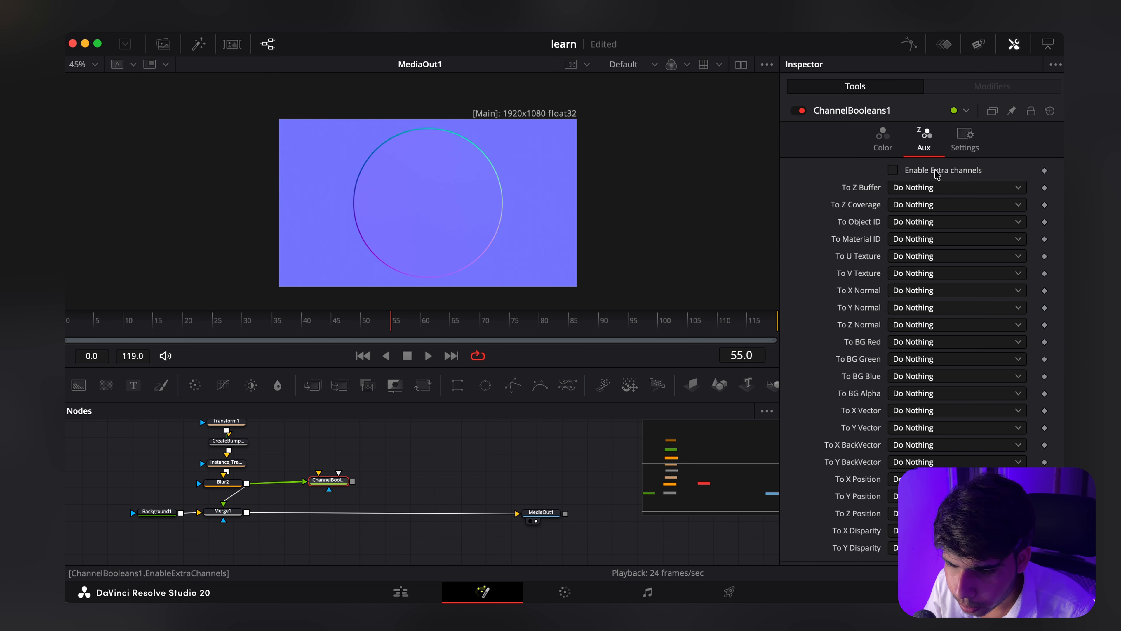
left_click(945, 172)
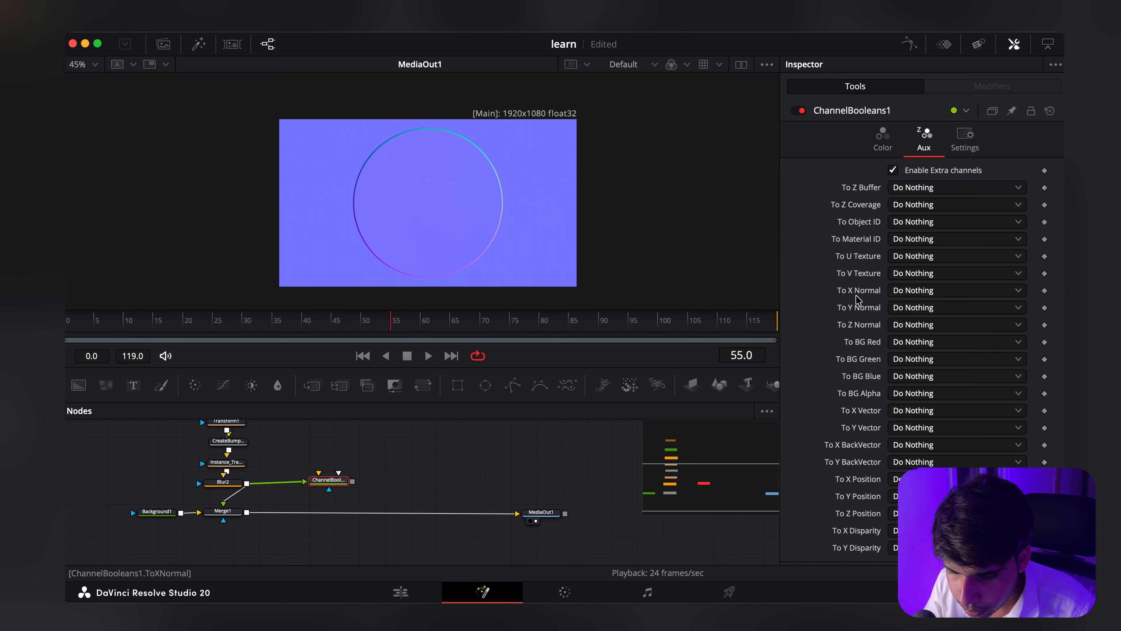
left_click(900, 295)
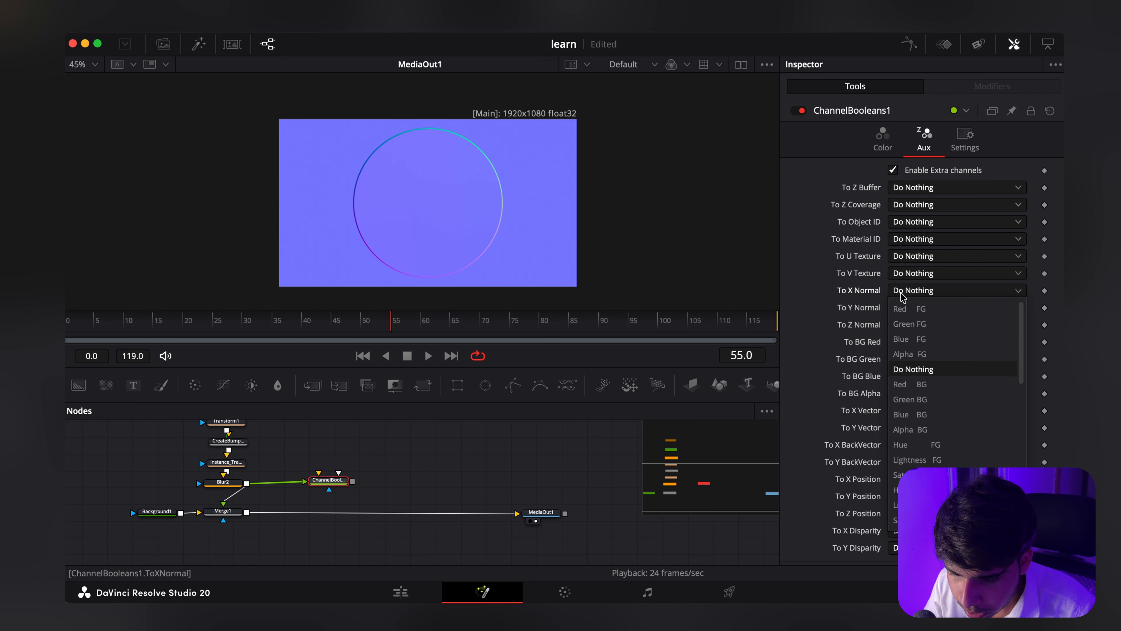
left_click(921, 309)
left_click(922, 309)
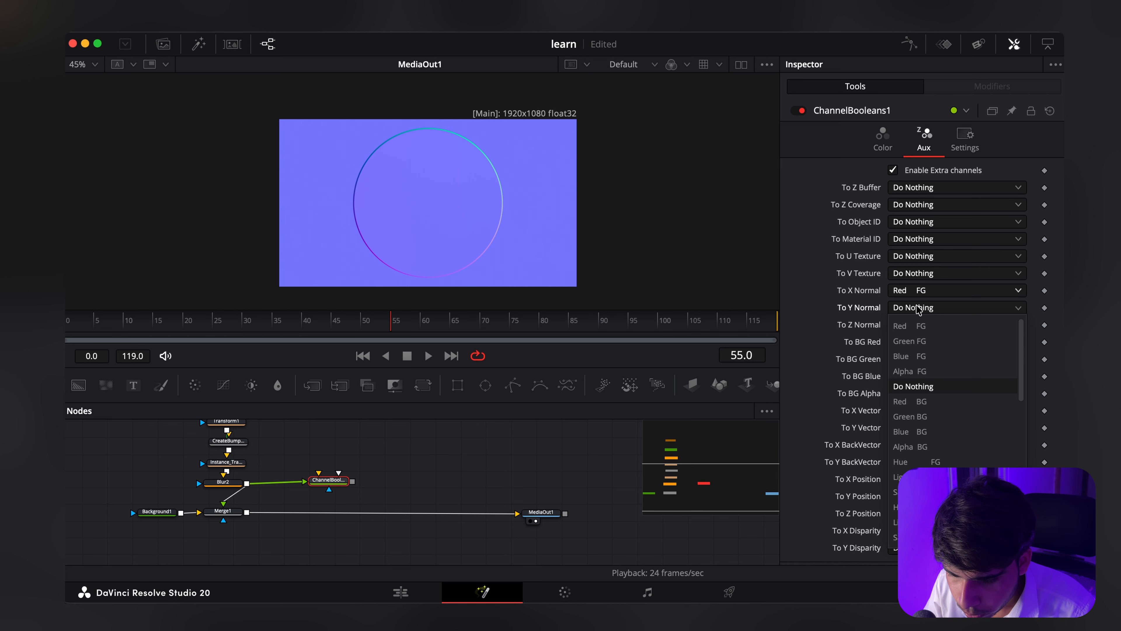
left_click(915, 341)
left_click(916, 324)
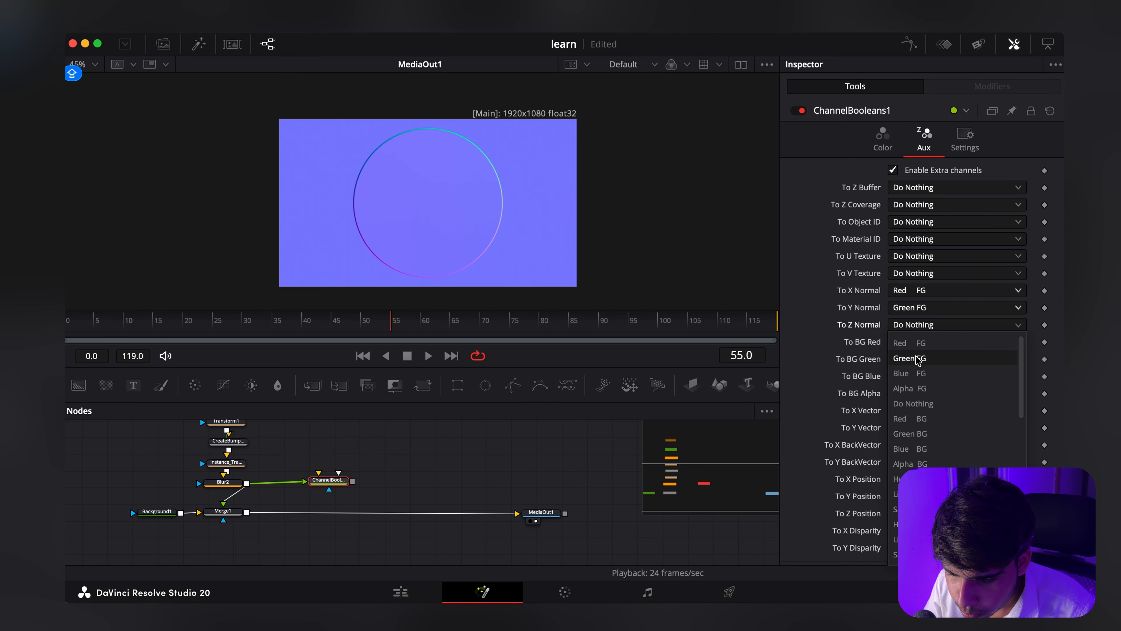
left_click(921, 375)
Step: Add a Shader node after the Channel Booleans node
scroll(249, 464, "right", 1)
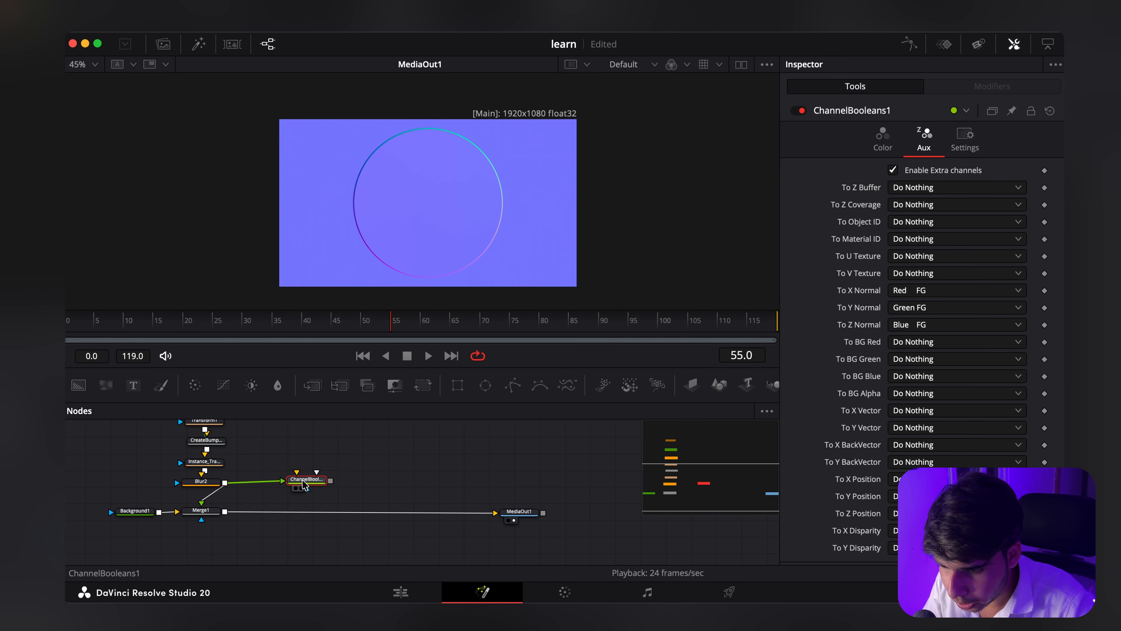
key("shift+space")
type("SHA")
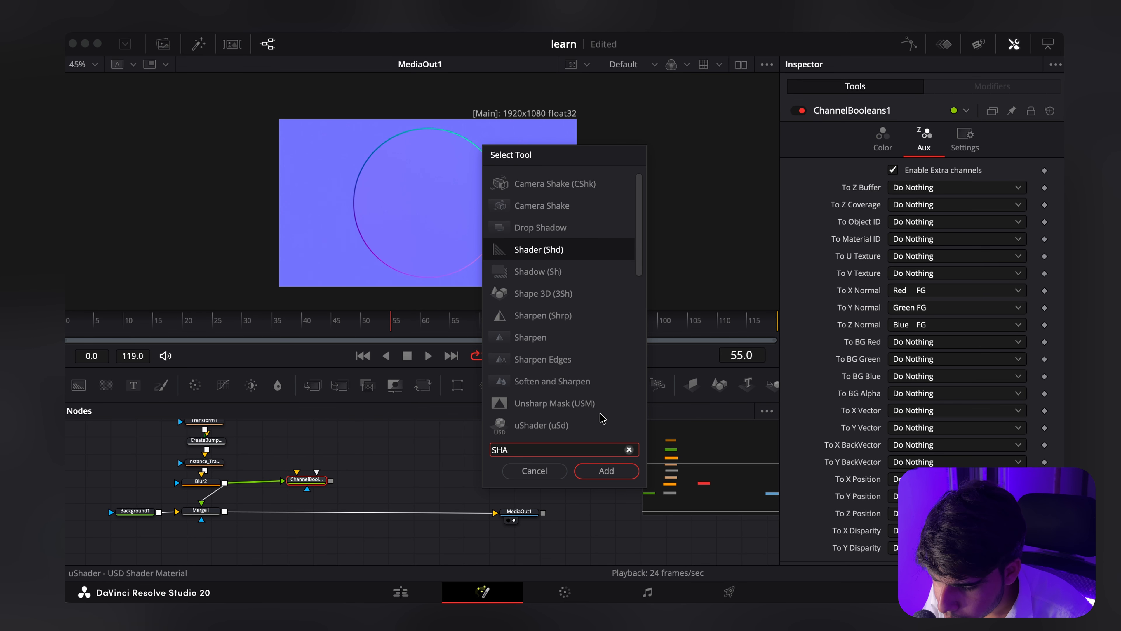
left_click(607, 470)
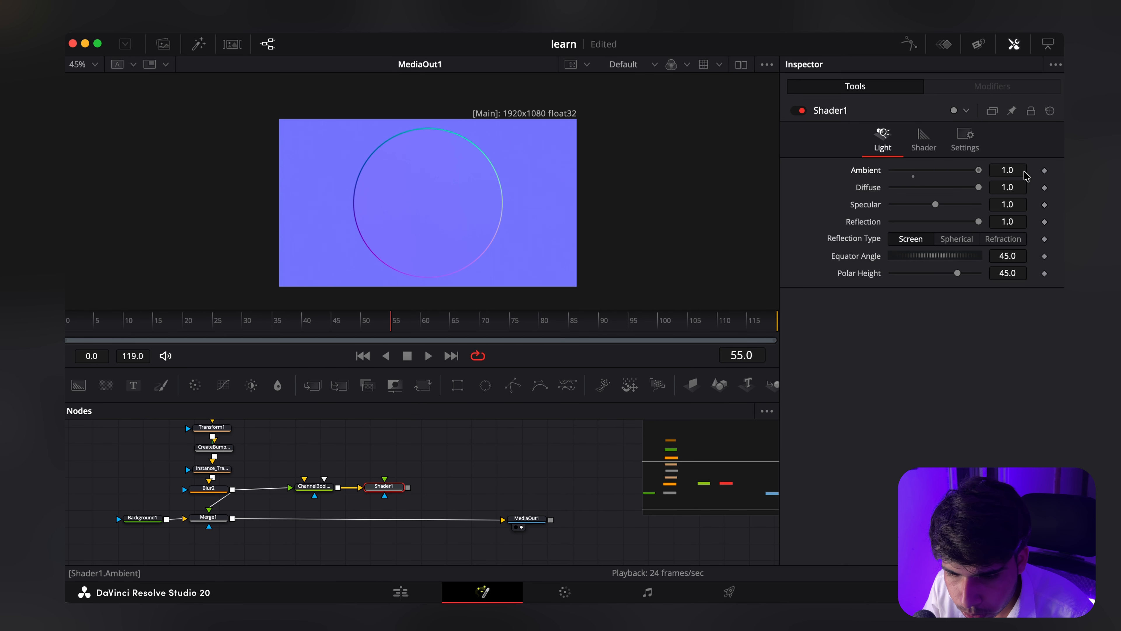
Step: Set Shader1's Specular and Reflection to 0.0 and its Equator Angle to 75
left_click_drag(936, 204, 891, 205)
left_click_drag(980, 222, 878, 223)
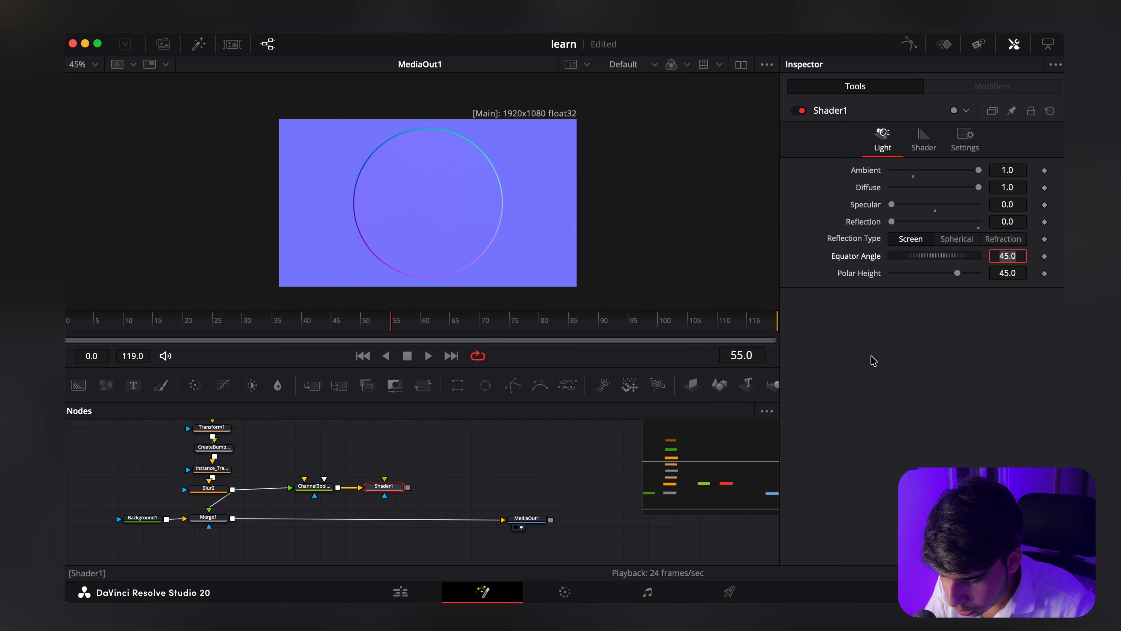
type("75")
key("Tab")
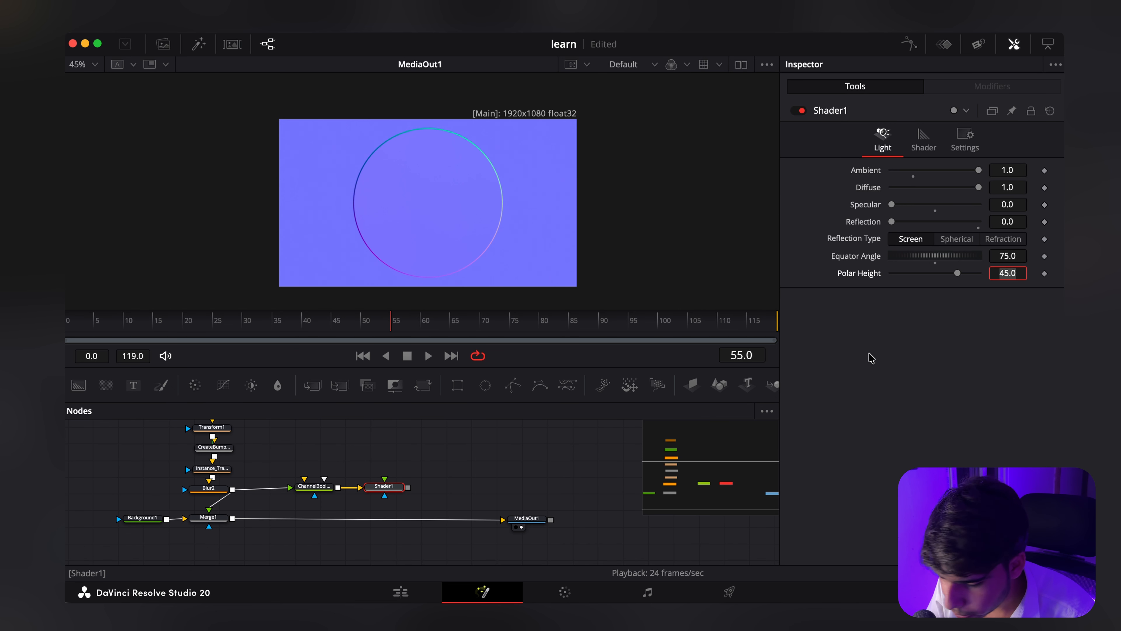
key("Return")
Step: Connect Background2's output to the Channel Booleans node's background input
scroll(353, 511, "up", 5)
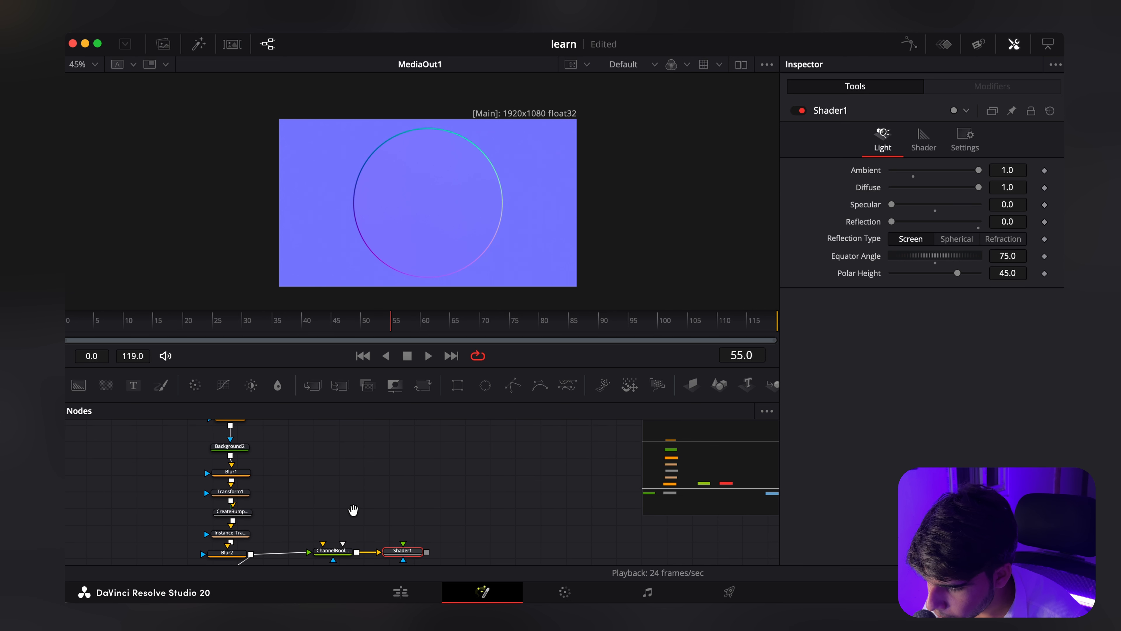
left_click_drag(229, 457, 316, 524)
scroll(233, 459, "up", 3)
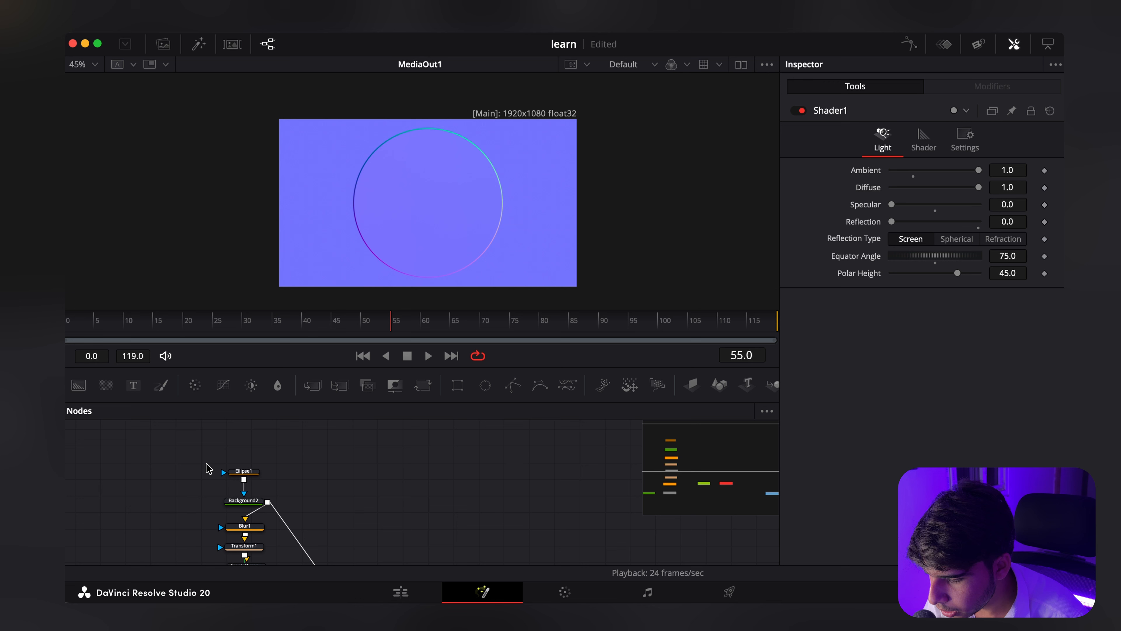
scroll(247, 478, "down", 3)
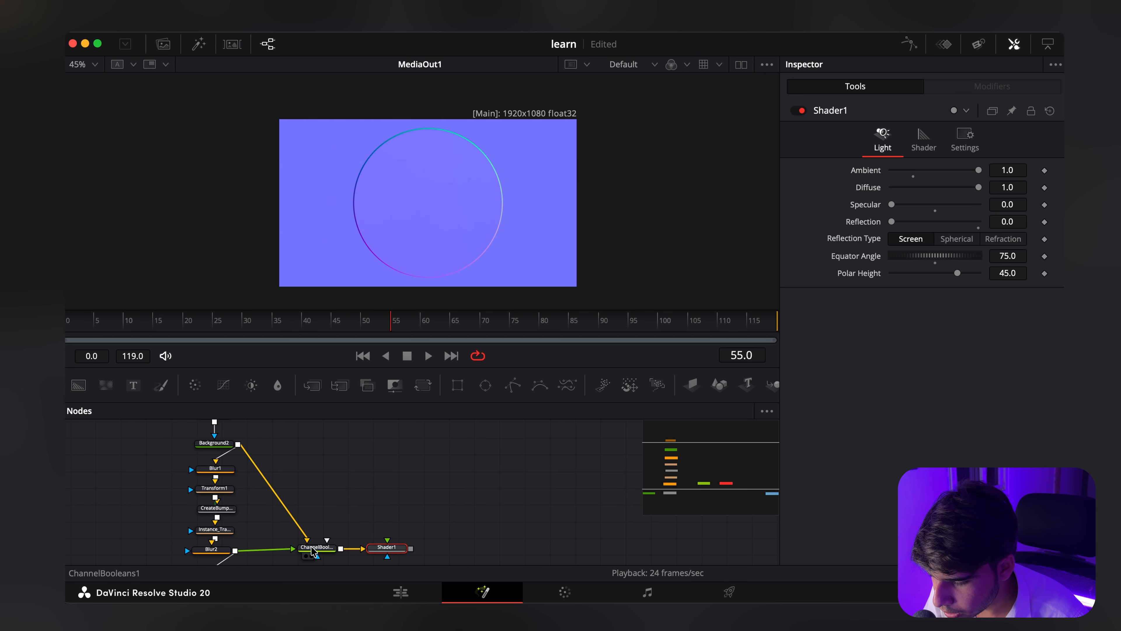
Step: Replace Blur2 with Shader1 as the foreground input of Merge1
left_click_drag(349, 518, 325, 465)
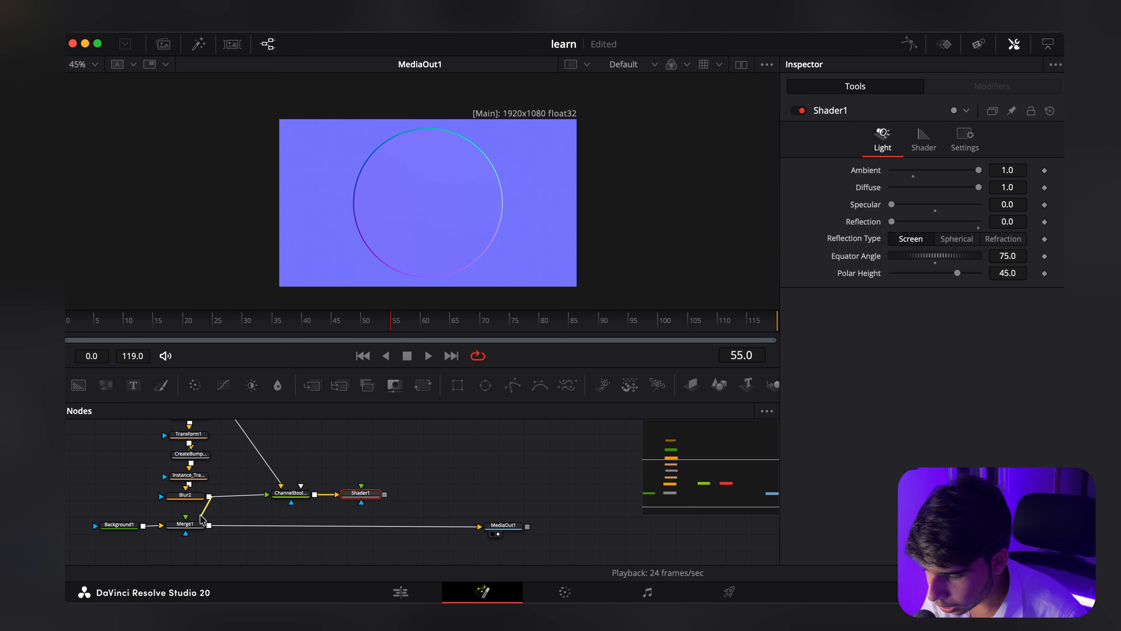
left_click_drag(195, 511, 364, 525)
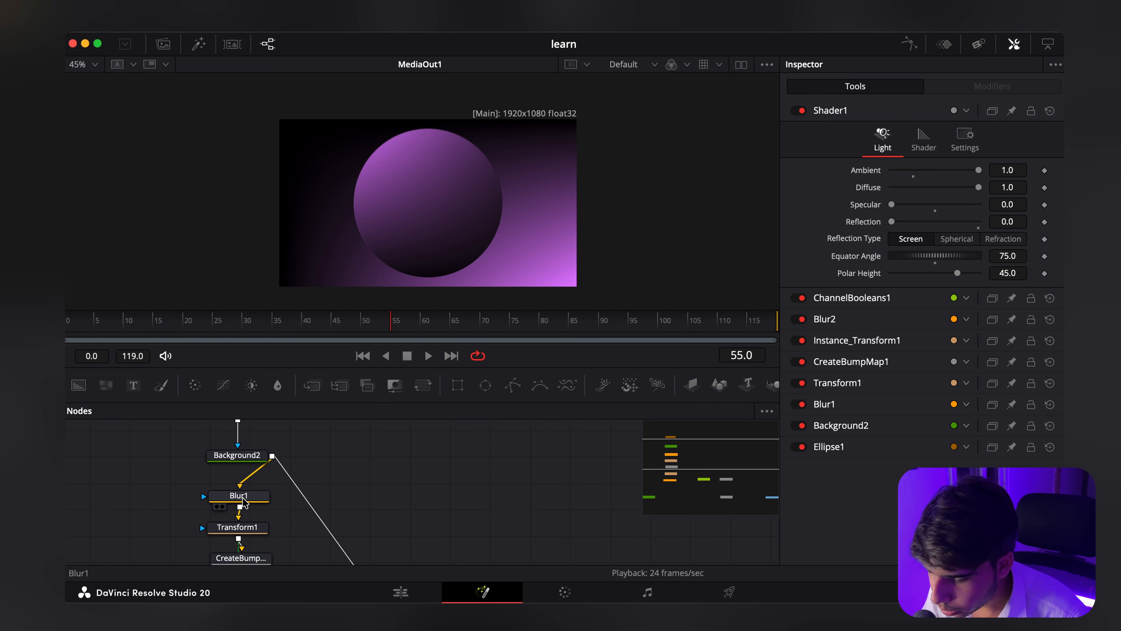
Step: Set Blur1's Blur Size to 8 and check the circle's shaded edge up close
left_click(238, 496)
left_click_drag(892, 221, 904, 226)
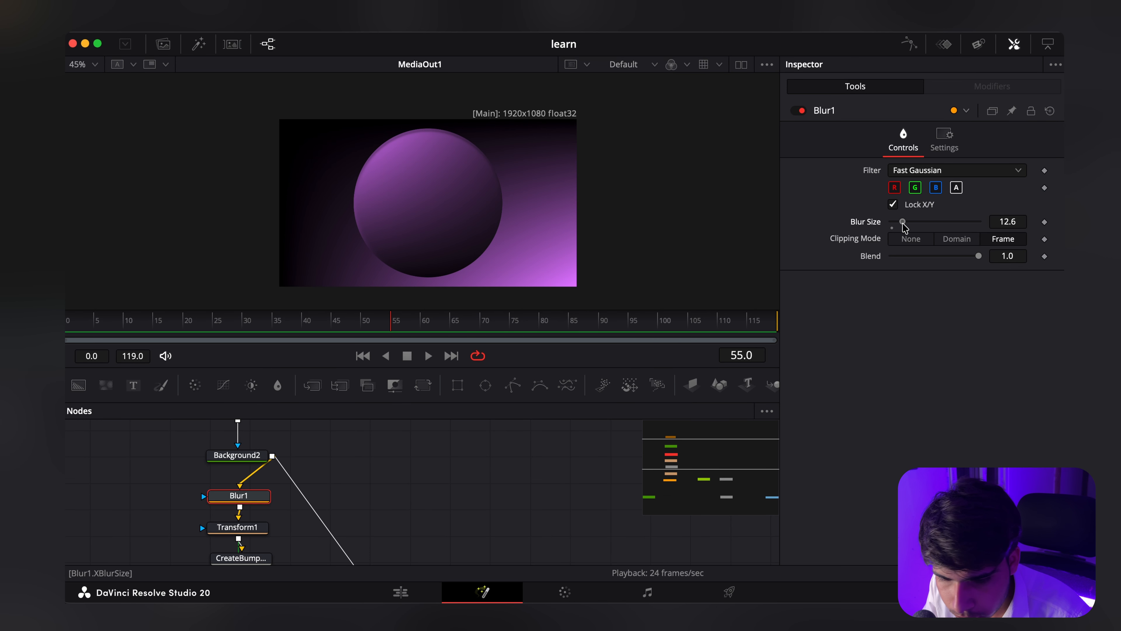
double_click(1008, 221)
type("8")
key("Return")
scroll(416, 165, "up", 2)
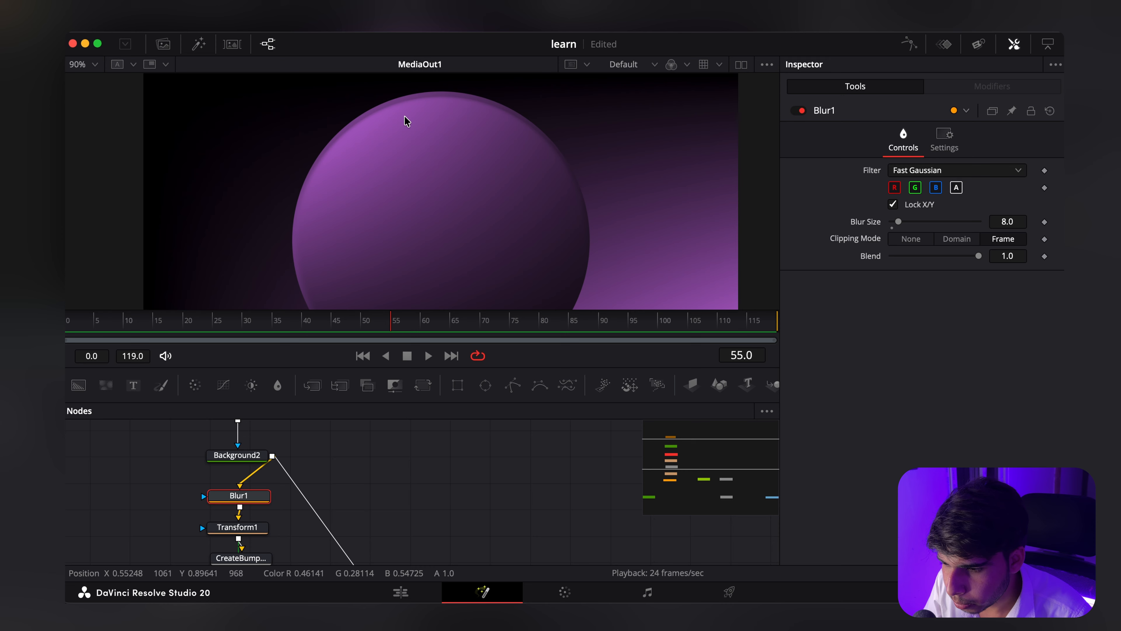
scroll(449, 169, "down", 2)
scroll(383, 520, "down", 4)
Step: Duplicate the circle's node chain from Ellipse1 through Shader1 and merge the copy over Merge1's output
left_click_drag(574, 559, 468, 531)
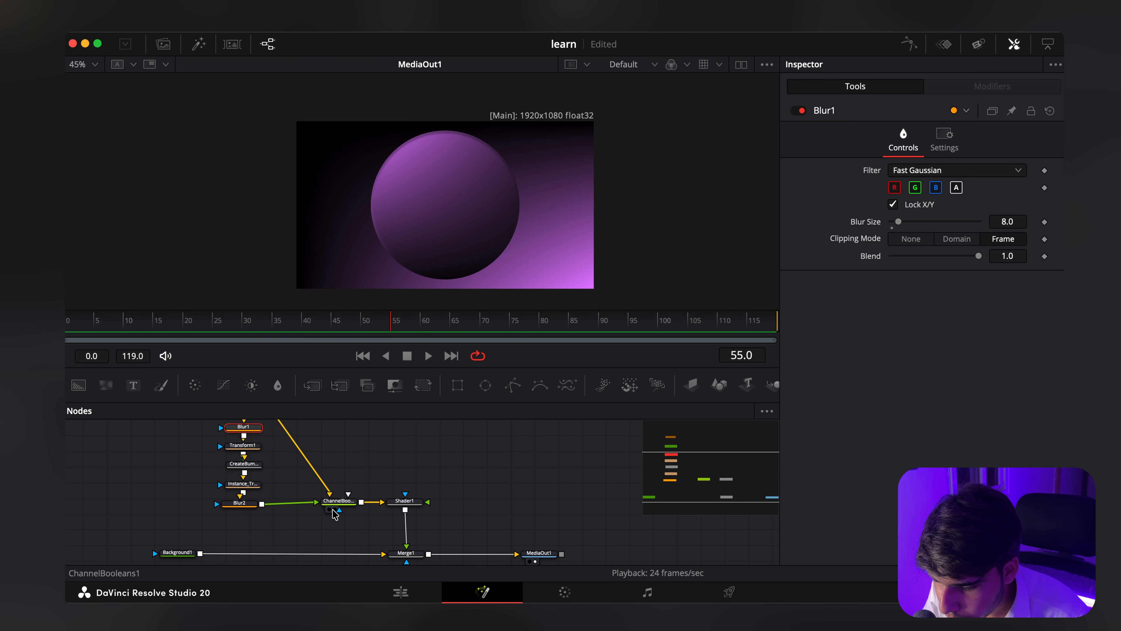
scroll(336, 513, "down", 2)
left_click_drag(336, 513, 330, 550)
left_click_drag(201, 439, 385, 519)
scroll(385, 519, "down", 2)
left_click_drag(121, 436, 322, 543)
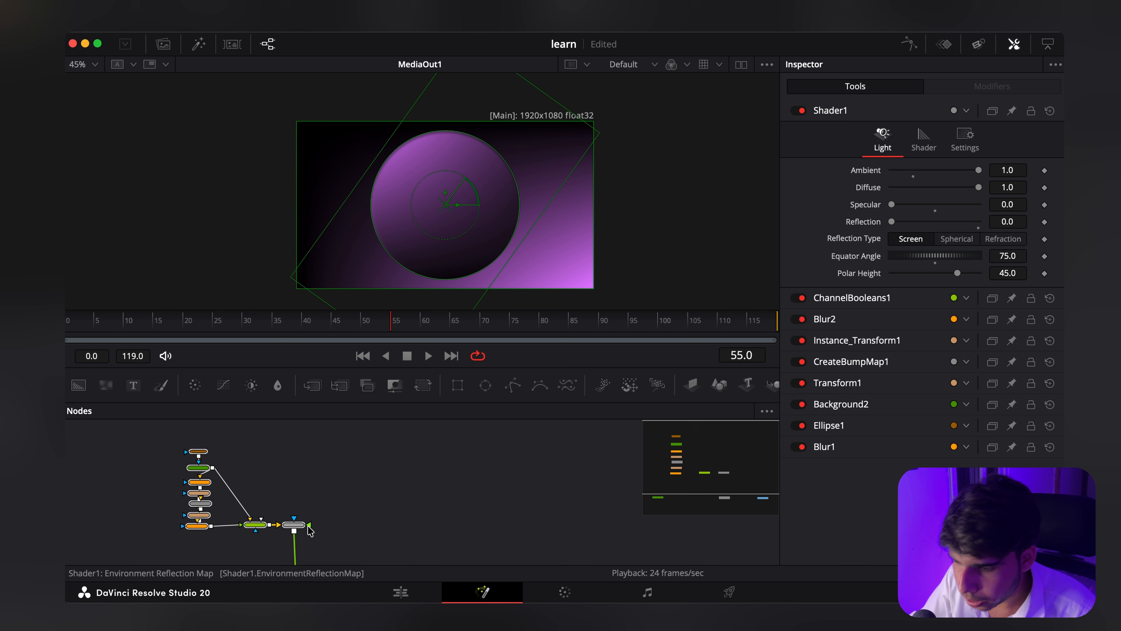
left_click(334, 511)
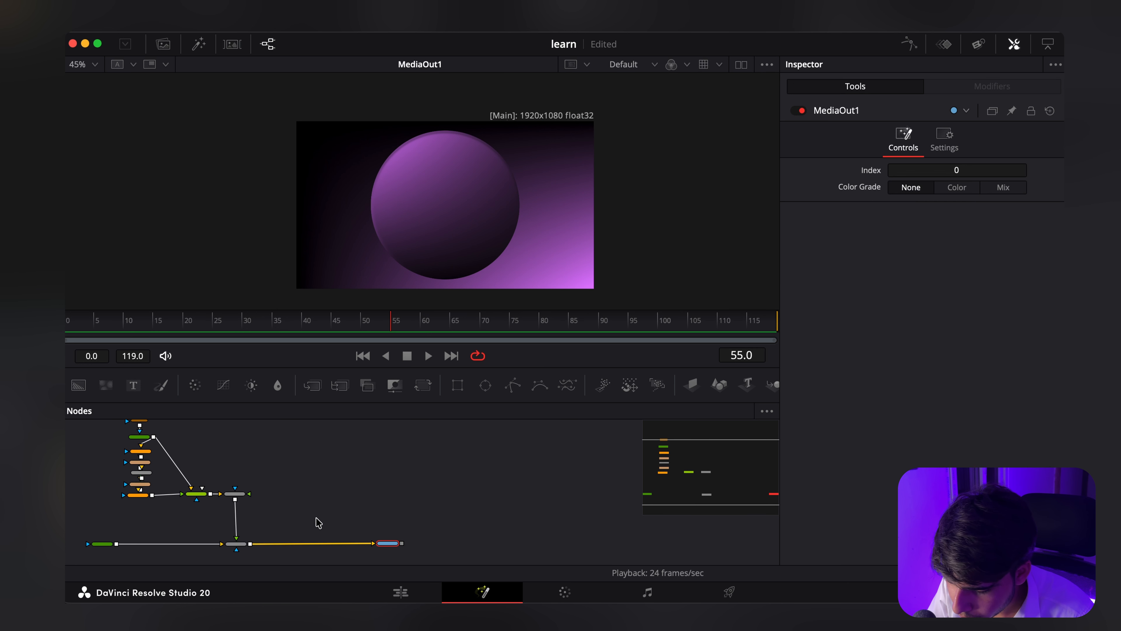
left_click(308, 506)
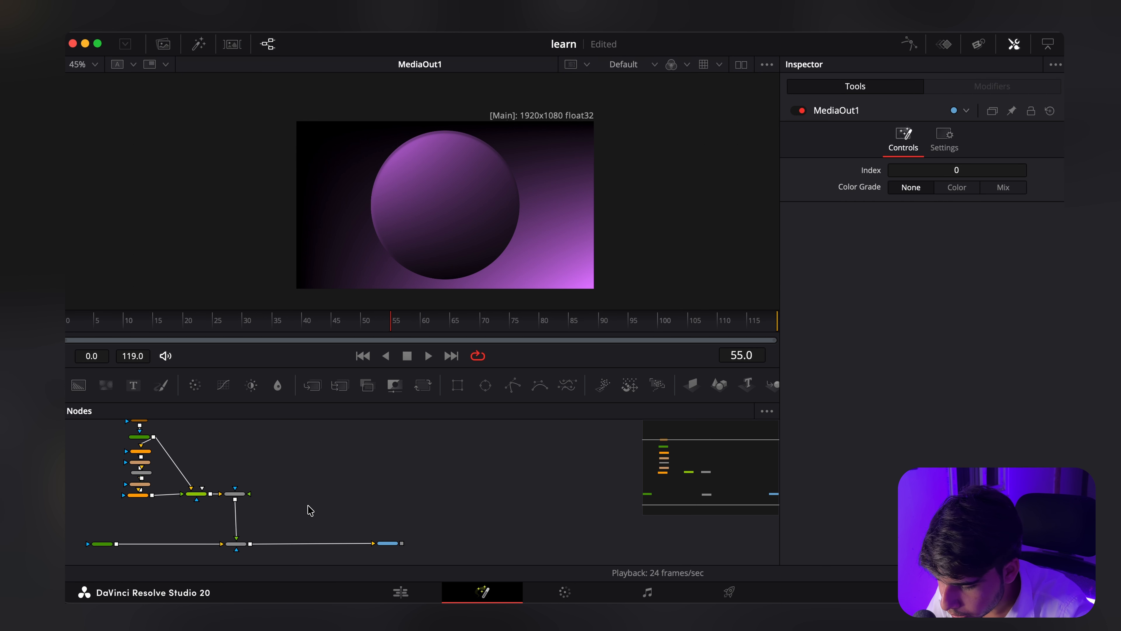
key("super+v")
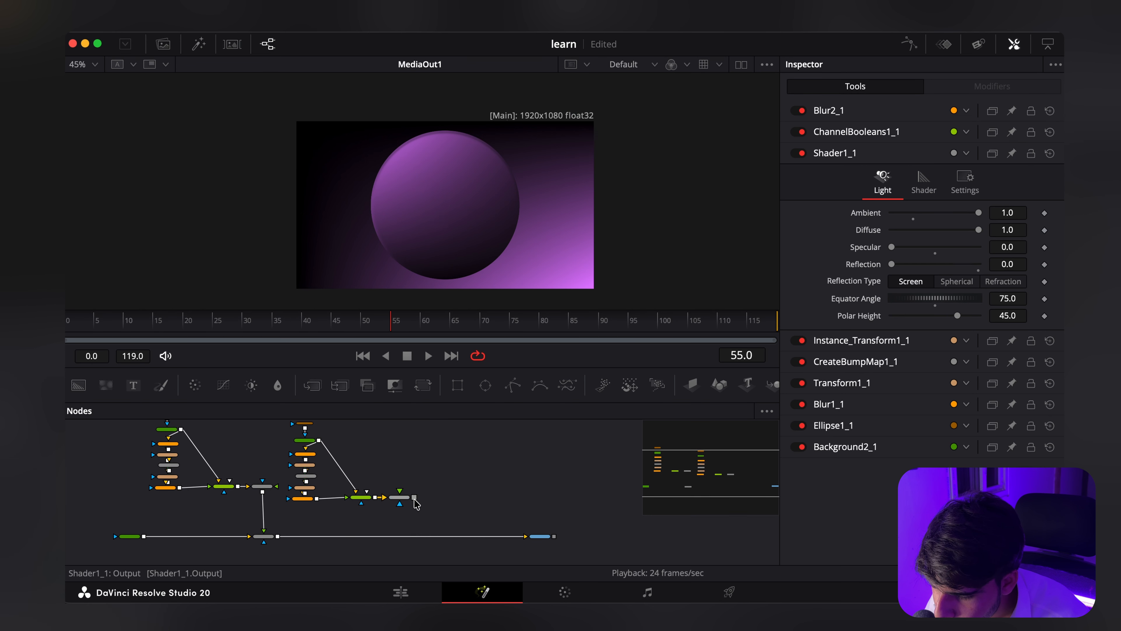
left_click_drag(414, 498, 278, 537)
scroll(371, 510, "up", 5)
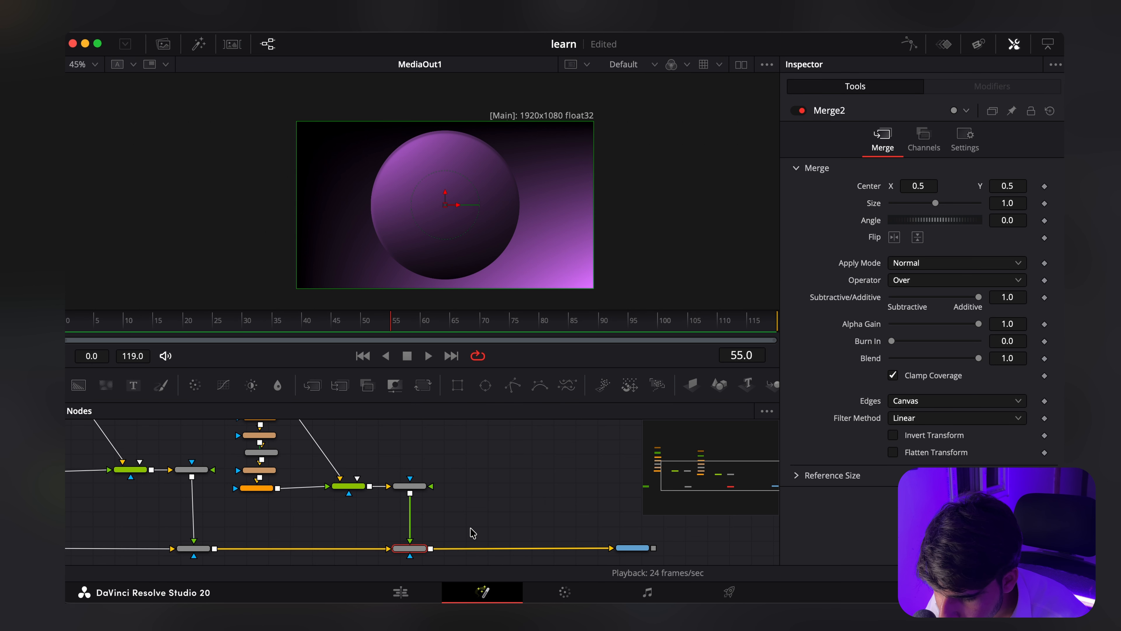
Step: Insert a Transform node after Shader1, with Center at about X 0.871, Y 0.069 and Size about 1.263
left_click_drag(346, 517, 362, 524)
left_click_drag(220, 481, 363, 485)
left_click(352, 459)
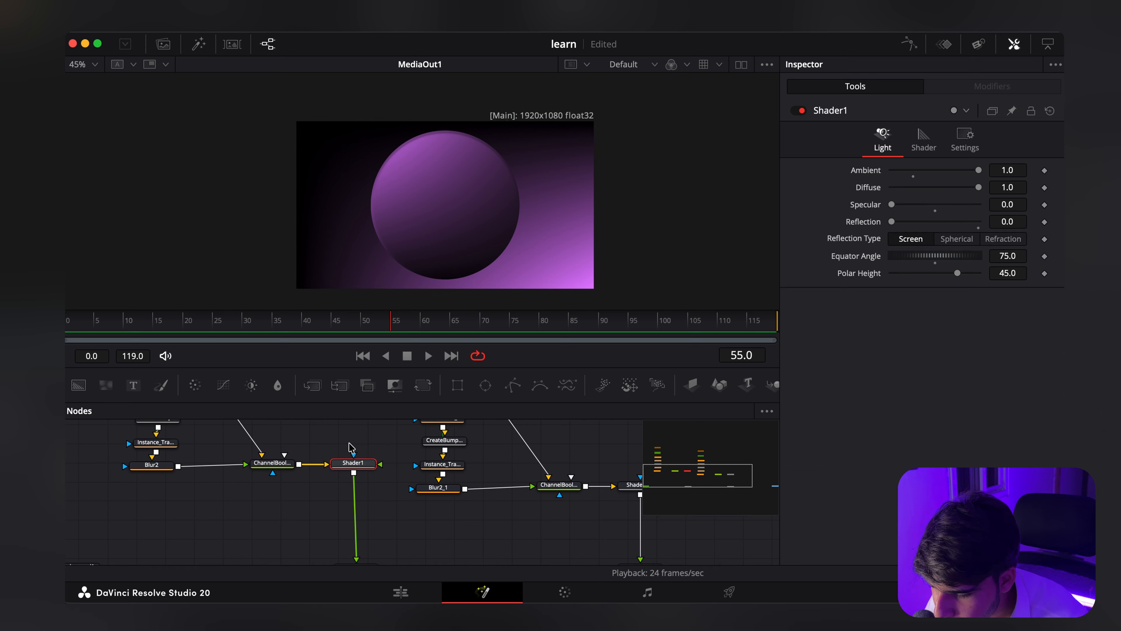
left_click_drag(375, 525, 360, 504)
left_click(421, 385)
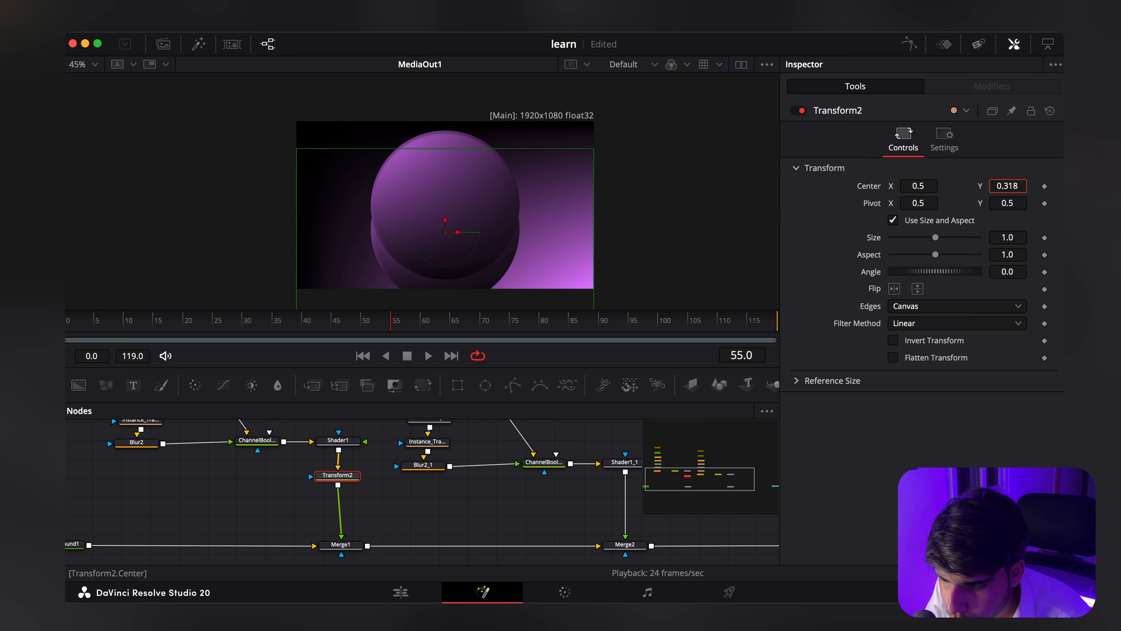
left_click_drag(910, 187, 999, 186)
Step: Insert a Transform node after Shader1_1, scale it to about 1.318 and move its circle to the frame's lower-left corner
scroll(400, 526, "right", 2)
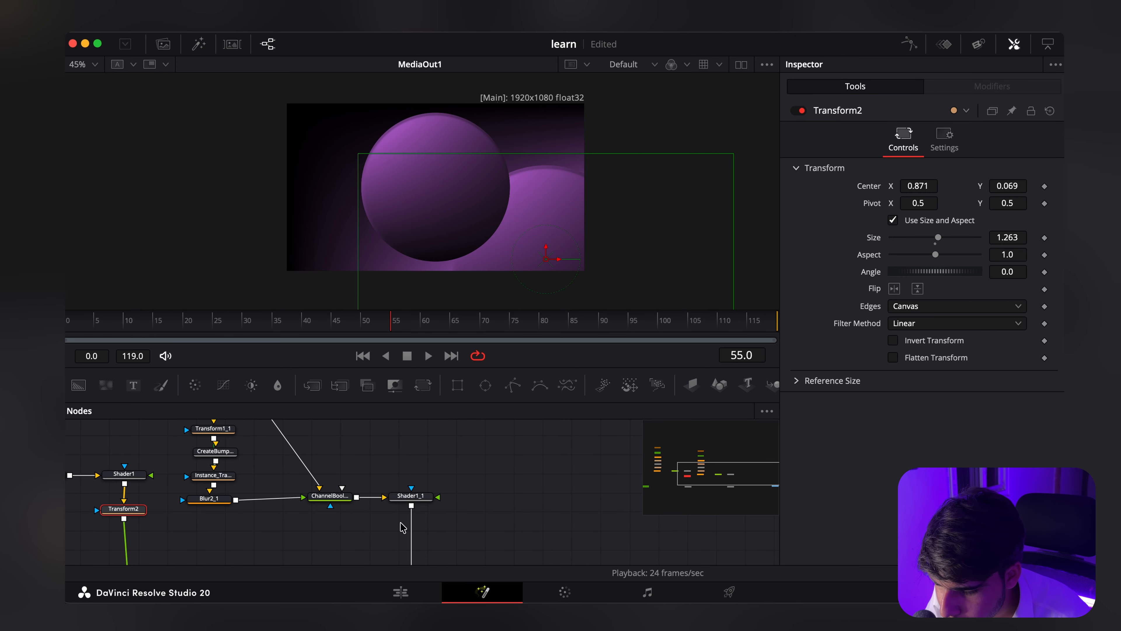
scroll(427, 510, "down", 1)
left_click(417, 484)
left_click(425, 385)
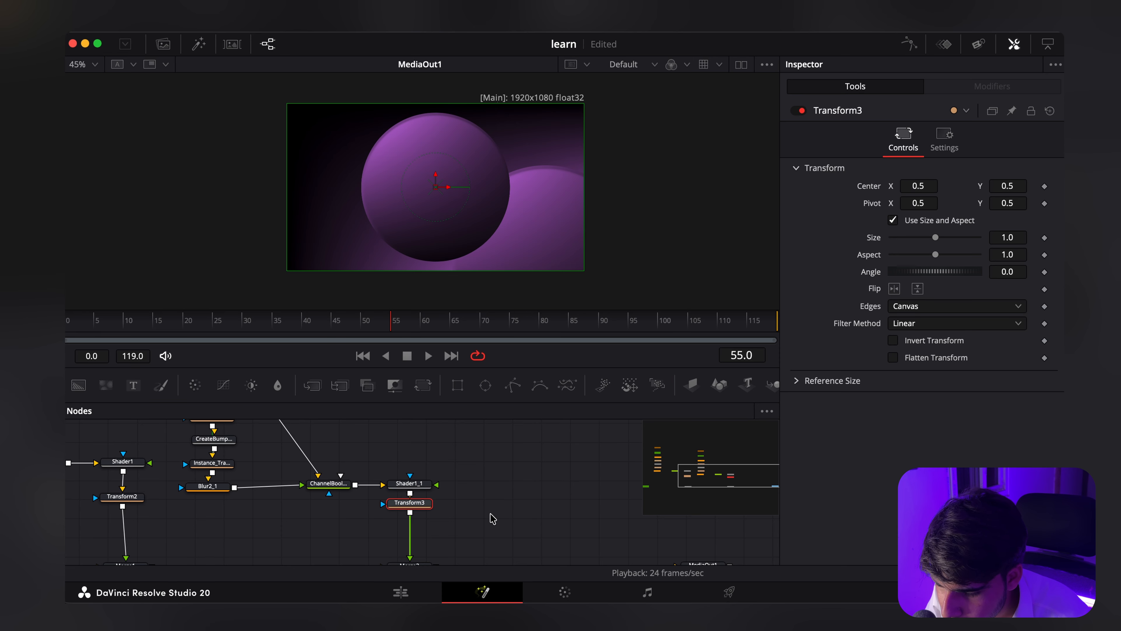
scroll(489, 517, "down", 1)
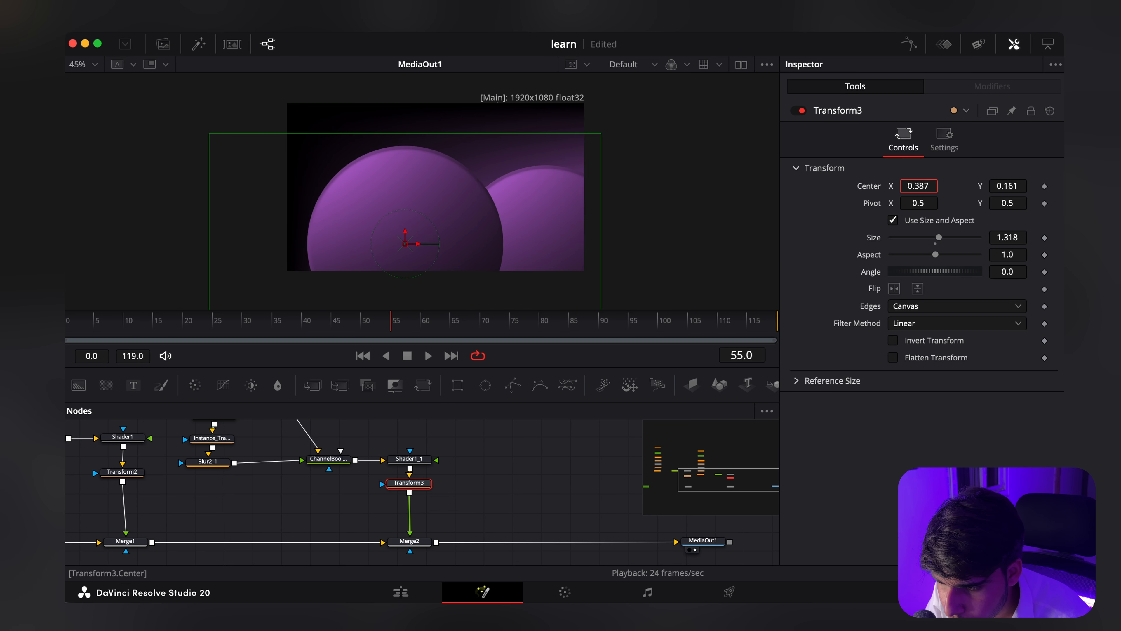
left_click_drag(919, 186, 891, 186)
left_click_drag(1000, 193, 952, 193)
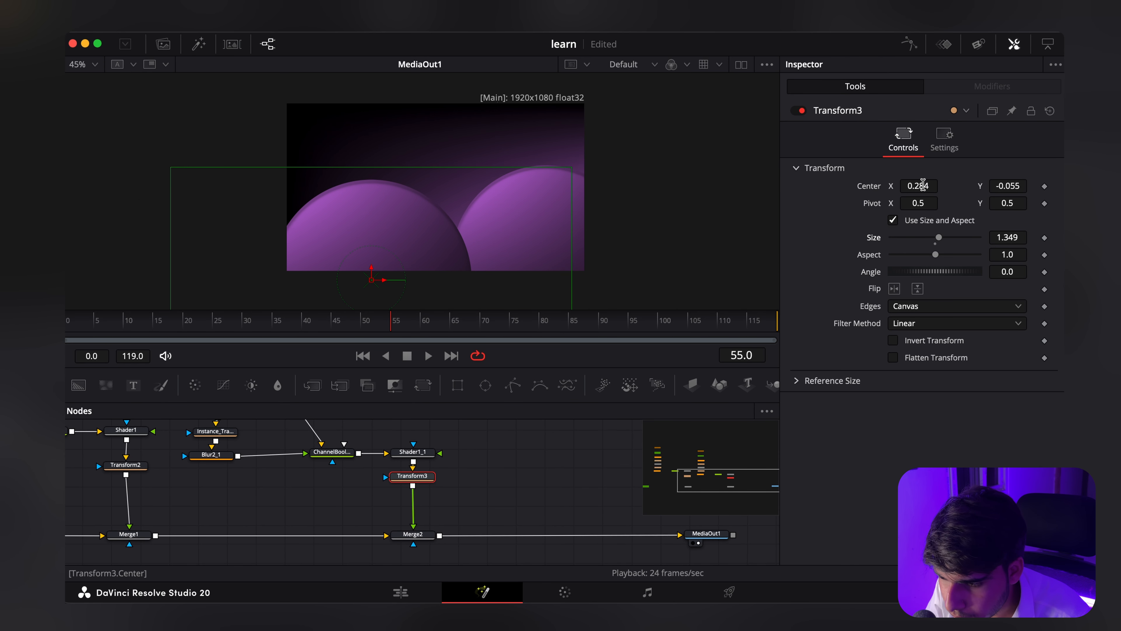
left_click_drag(923, 184, 919, 185)
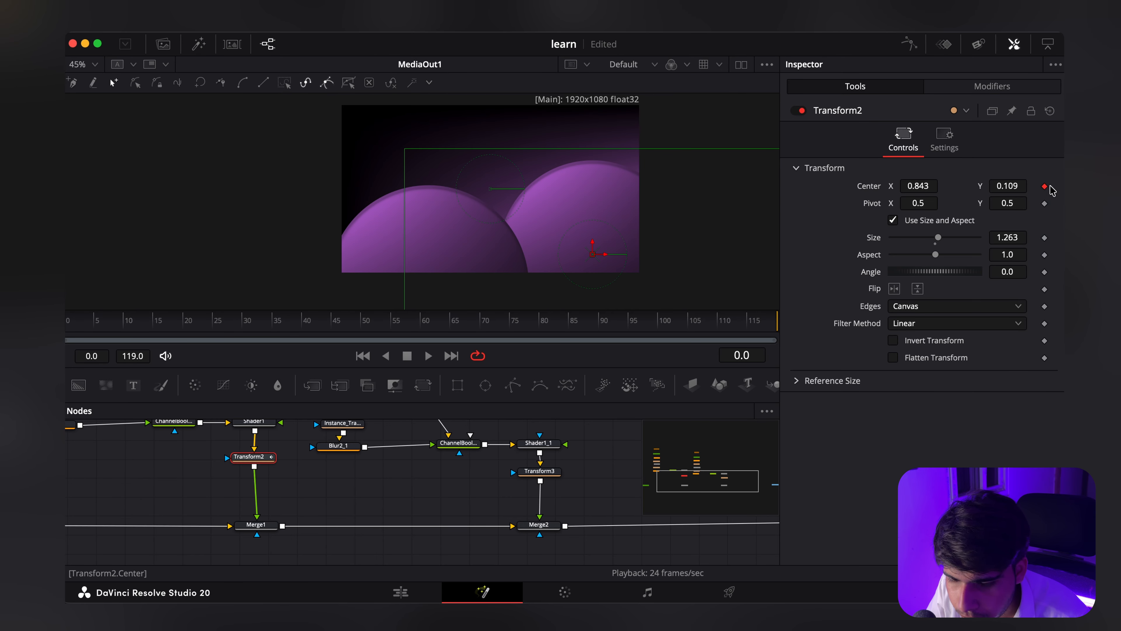
Step: Animate Transform2's Center X to about 1.077 at frame 0 and about 0.845 at frame 40
left_click_drag(917, 185, 959, 185)
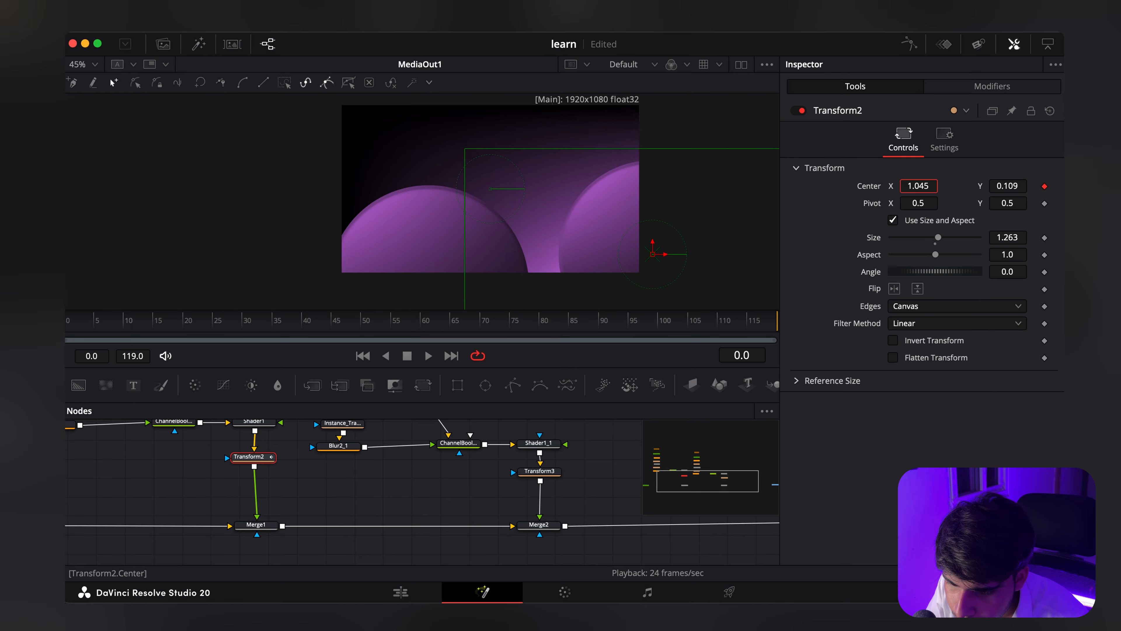
left_click_drag(916, 185, 940, 185)
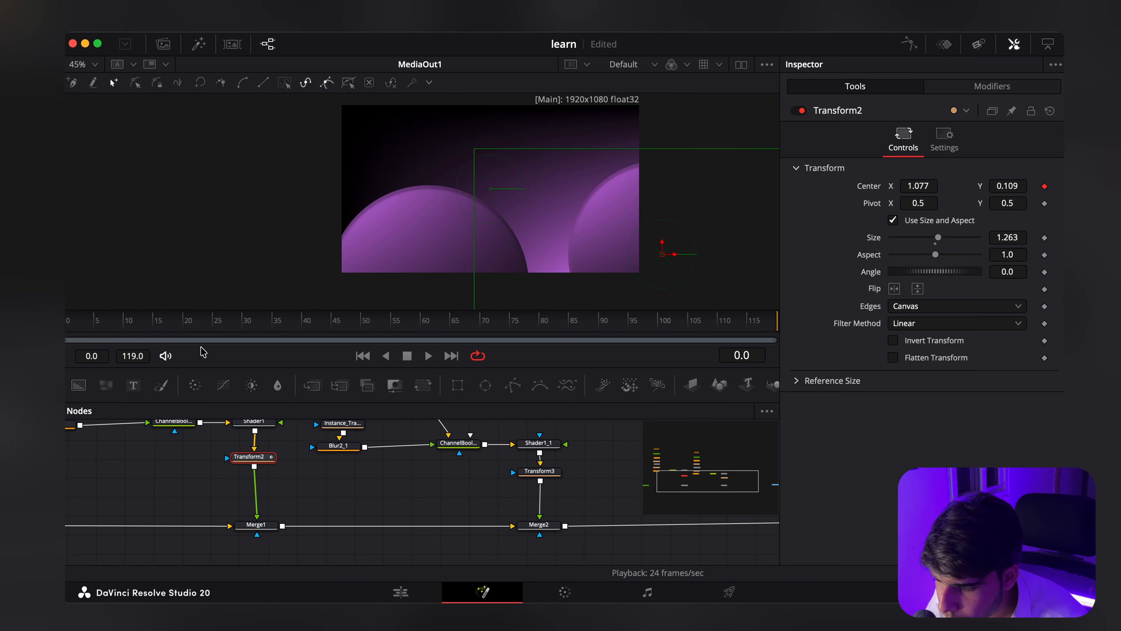
left_click(303, 326)
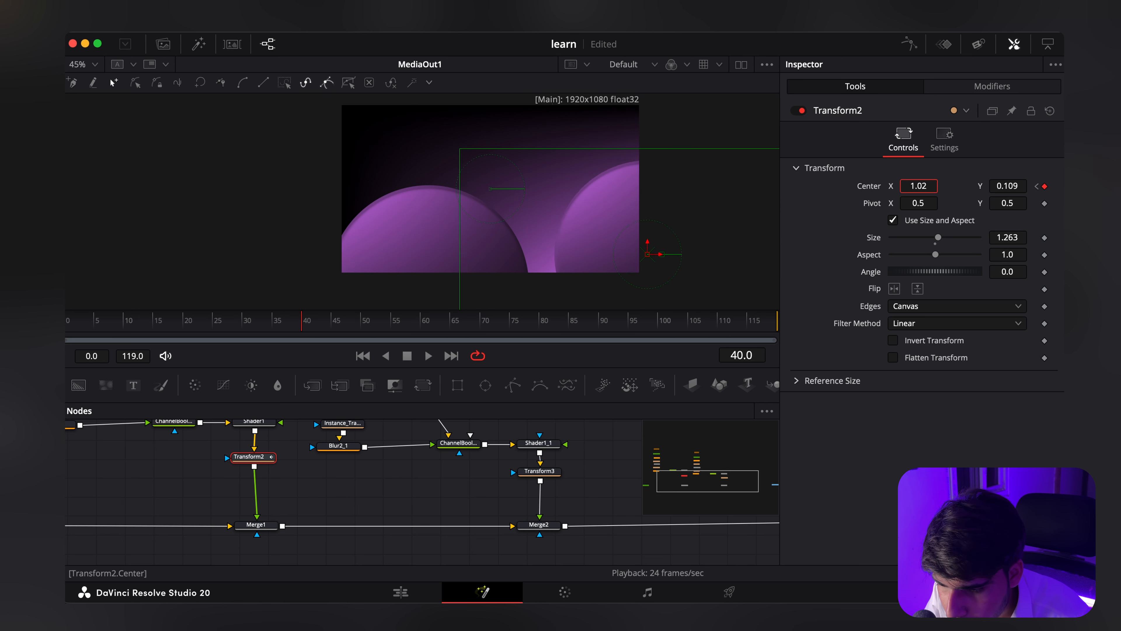
left_click_drag(918, 186, 741, 184)
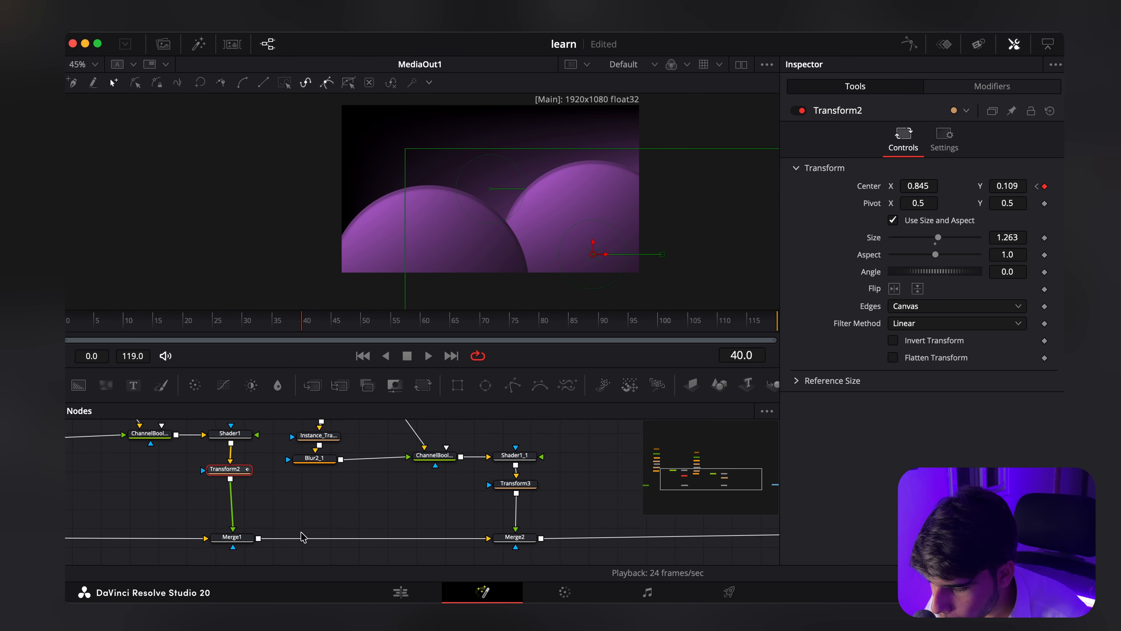
Step: Set Transform3's Center X to about 0.005 and keyframe its Center at frame 0
left_click_drag(297, 516, 223, 528)
left_click_drag(414, 509, 345, 511)
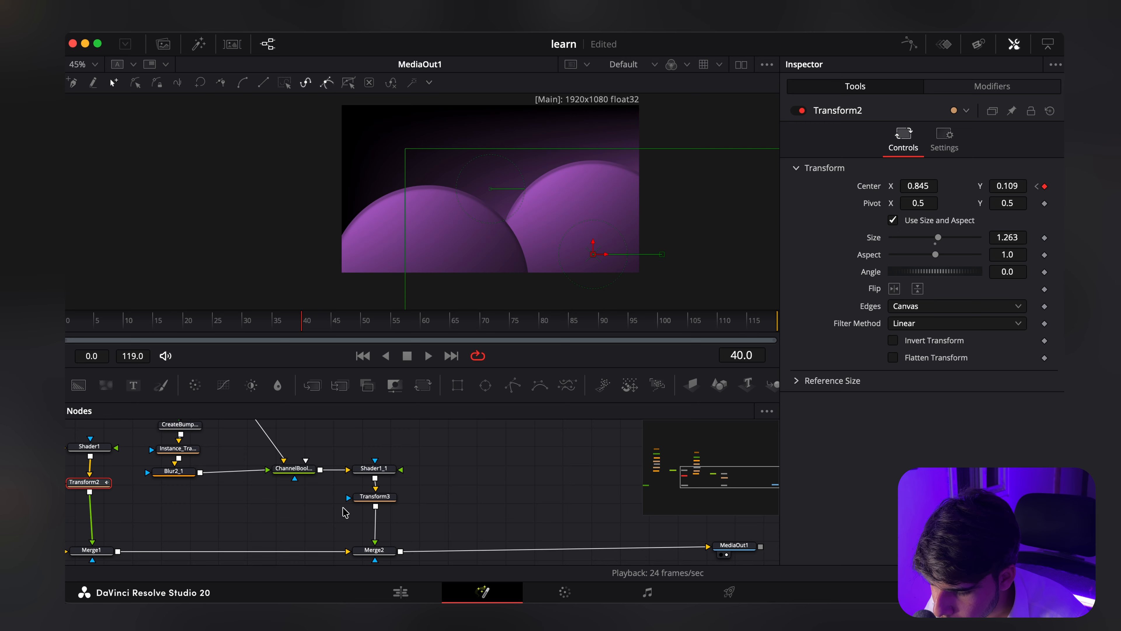
left_click(372, 501)
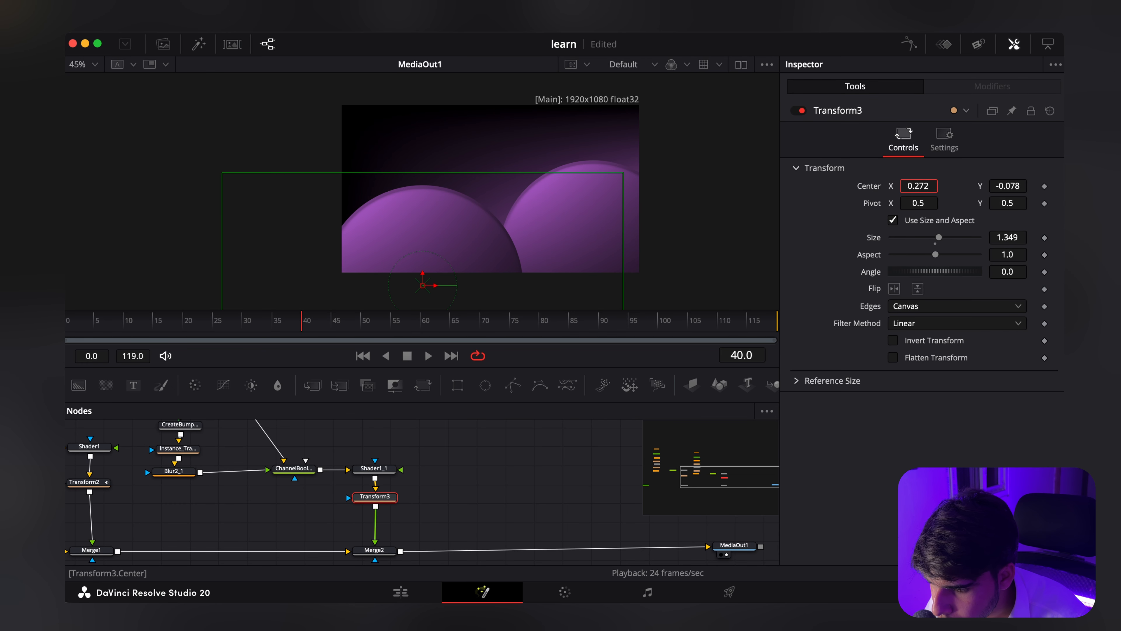
left_click_drag(919, 186, 720, 181)
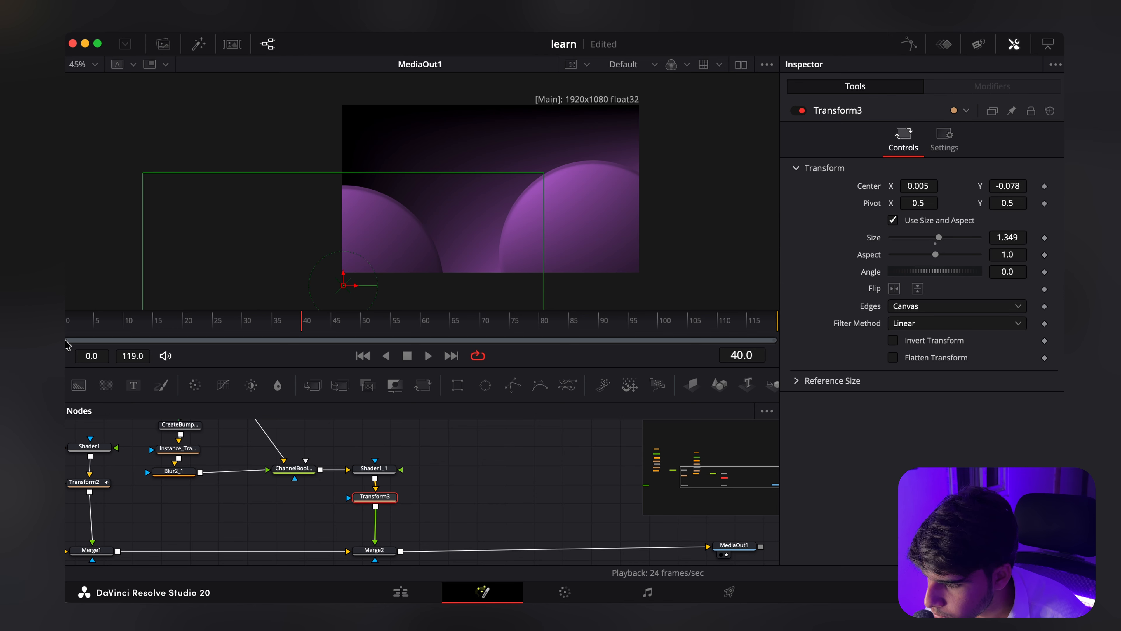
left_click(68, 329)
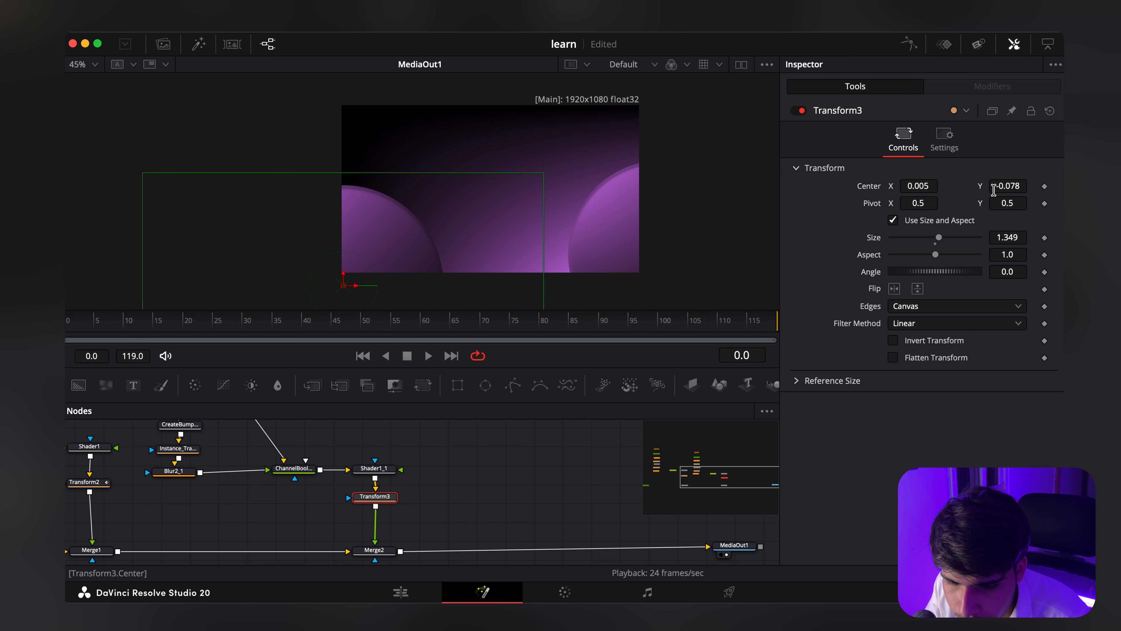
left_click(1044, 186)
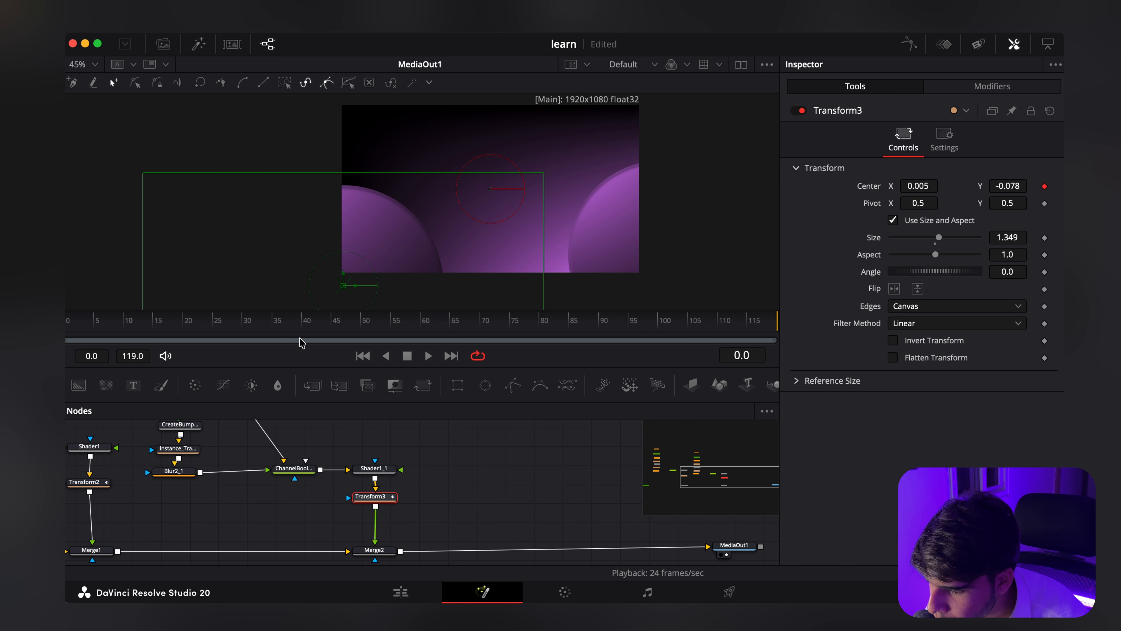
Step: Keyframe Transform3's Center X at about 0.296 on frame 40
left_click(302, 327)
left_click_drag(918, 186, 1041, 186)
left_click_drag(910, 186, 918, 186)
scroll(445, 250, "down", 4)
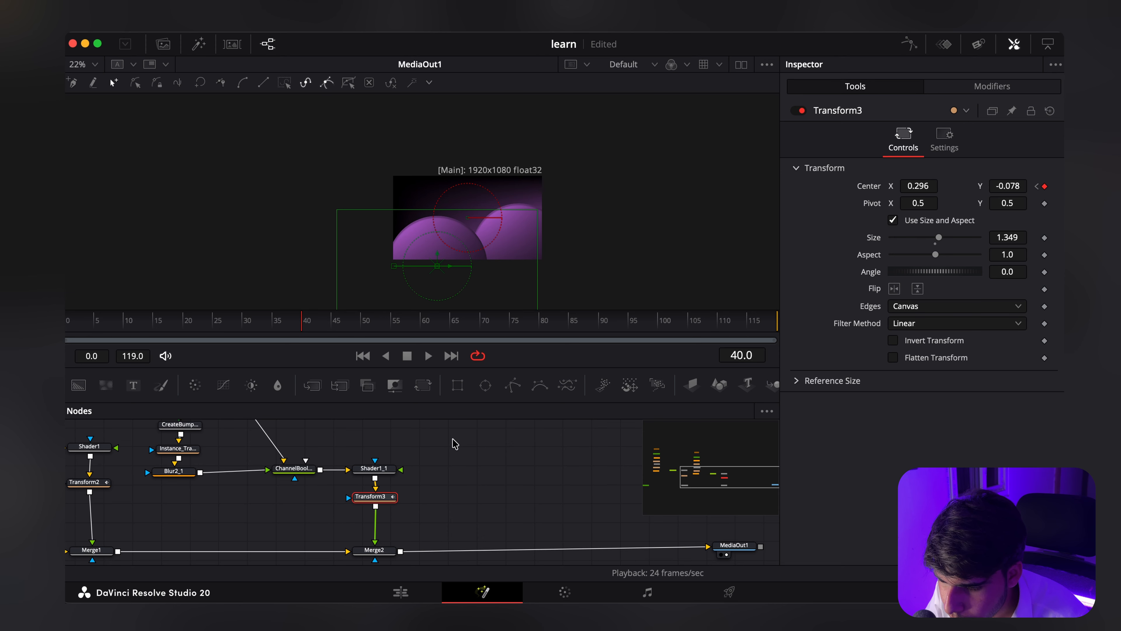
Step: Show Transform2's Center displacement curve in the Spline editor and smooth all its keyframes
scroll(453, 445, "left", 6)
left_click(349, 468)
left_click_drag(353, 475, 355, 486)
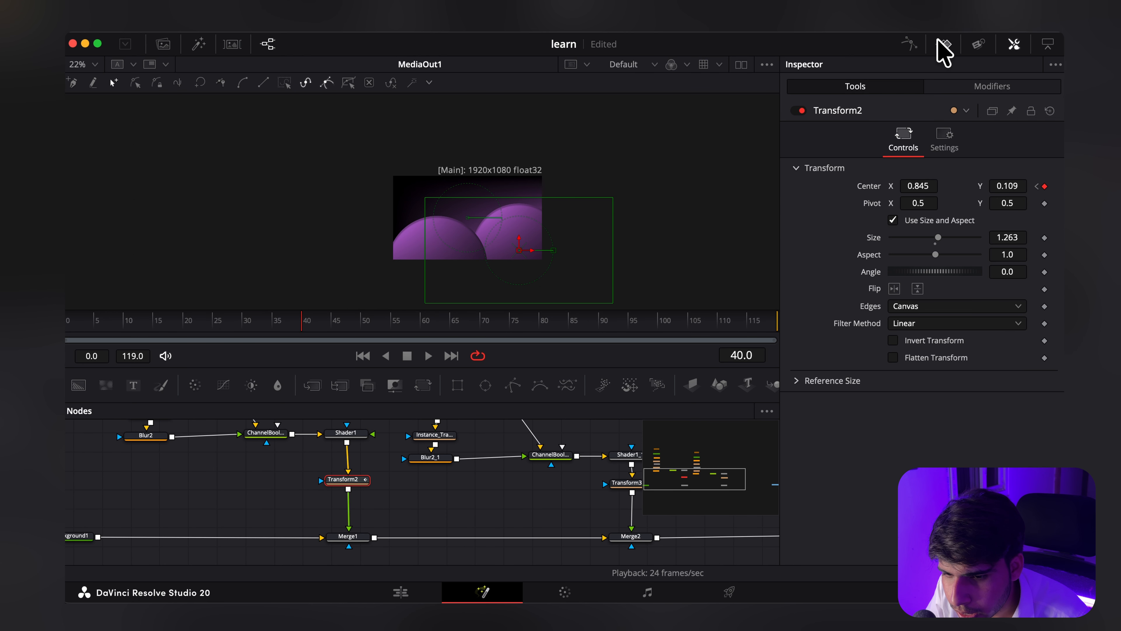
left_click(909, 44)
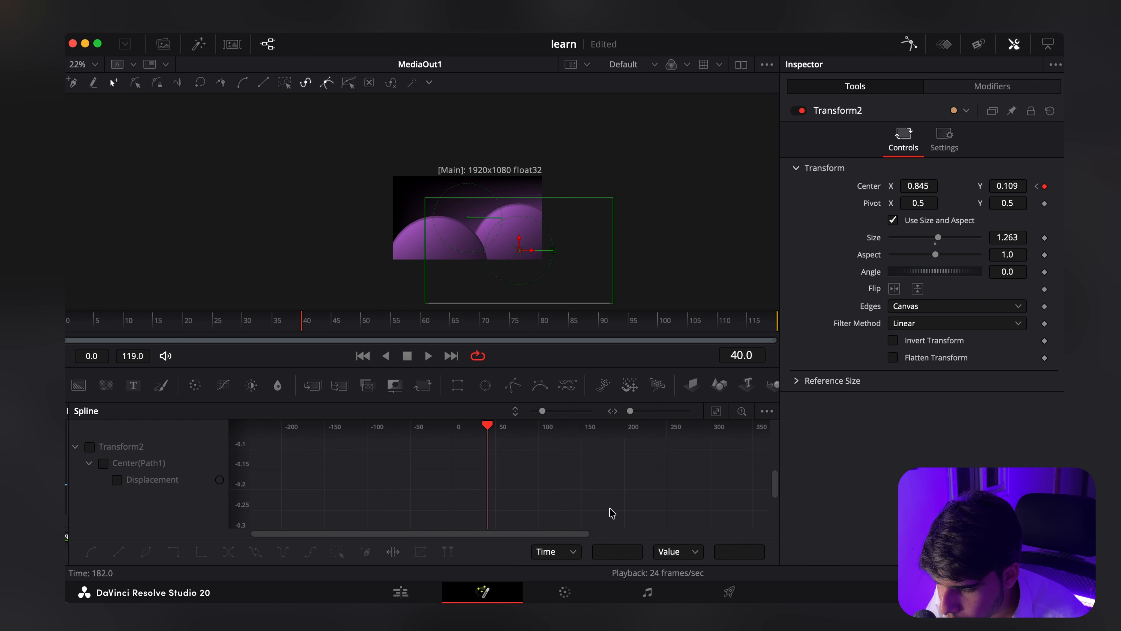
left_click(90, 446)
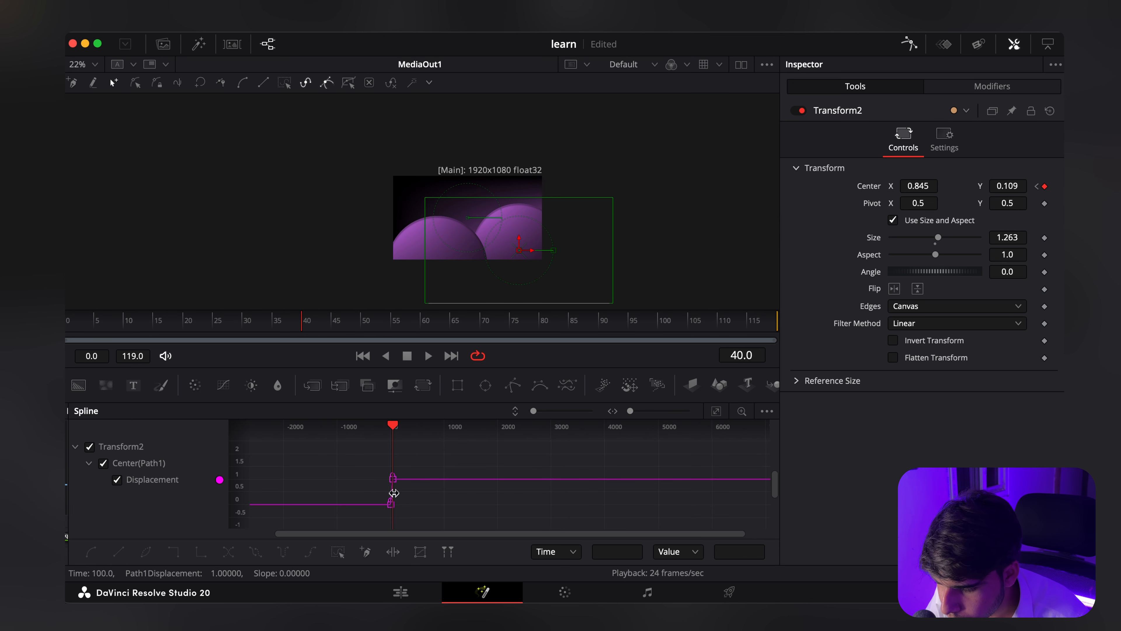
key("super+a")
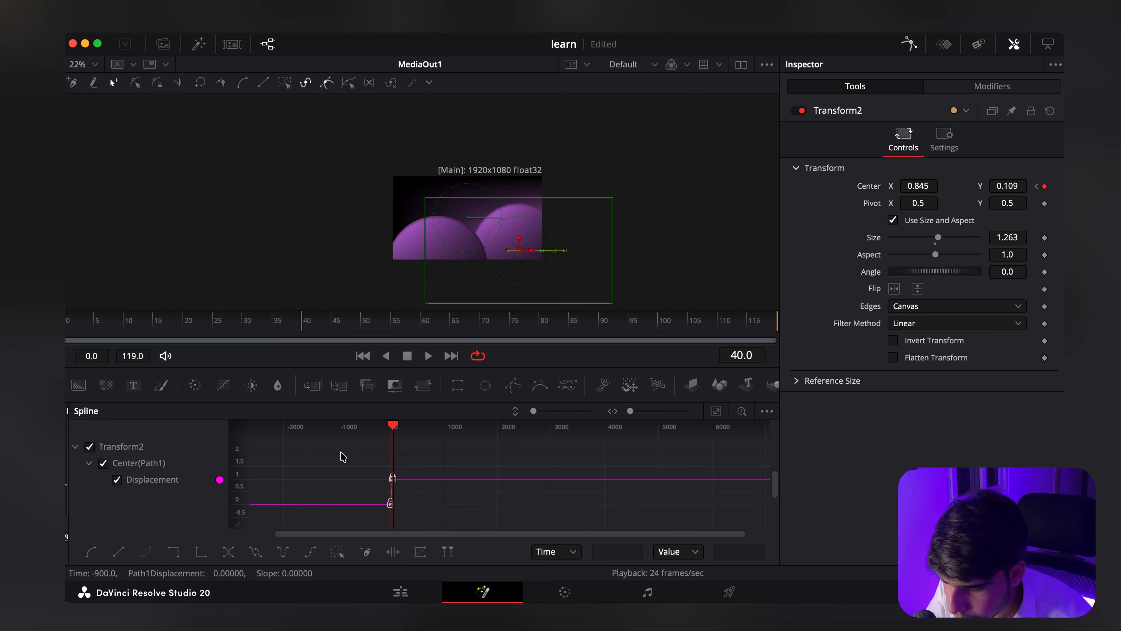
Step: Extend the frame 40 key's handle on Transform2's curve back to about frame 9 and pull the frame 0 key's handle straight up
scroll(313, 523, "up", 2)
scroll(424, 460, "up", 10)
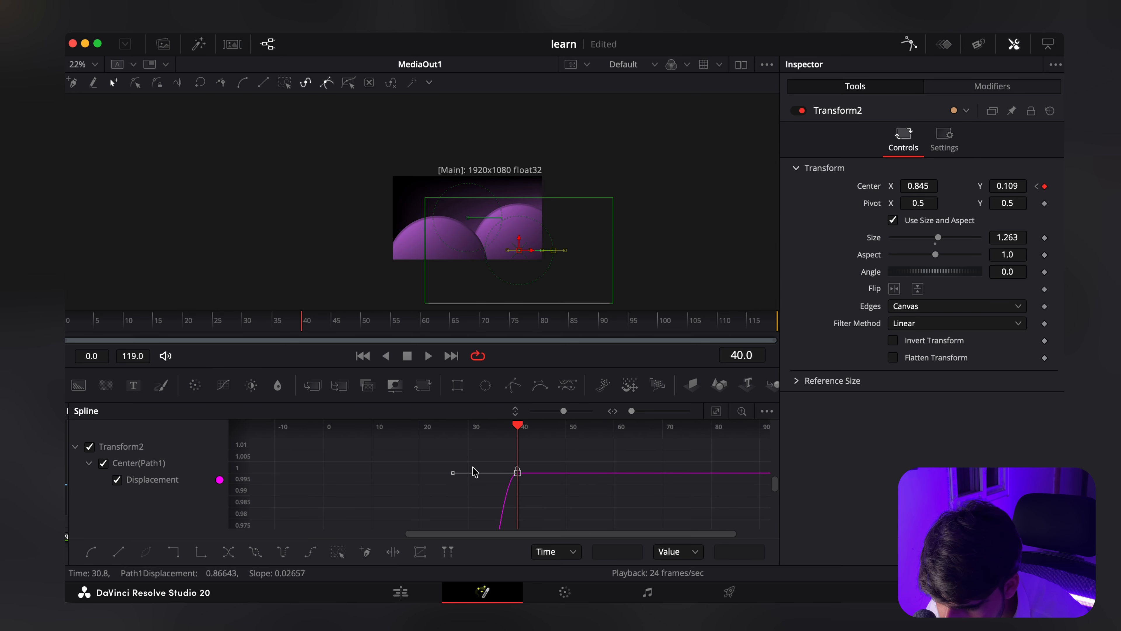
left_click_drag(452, 472, 383, 476)
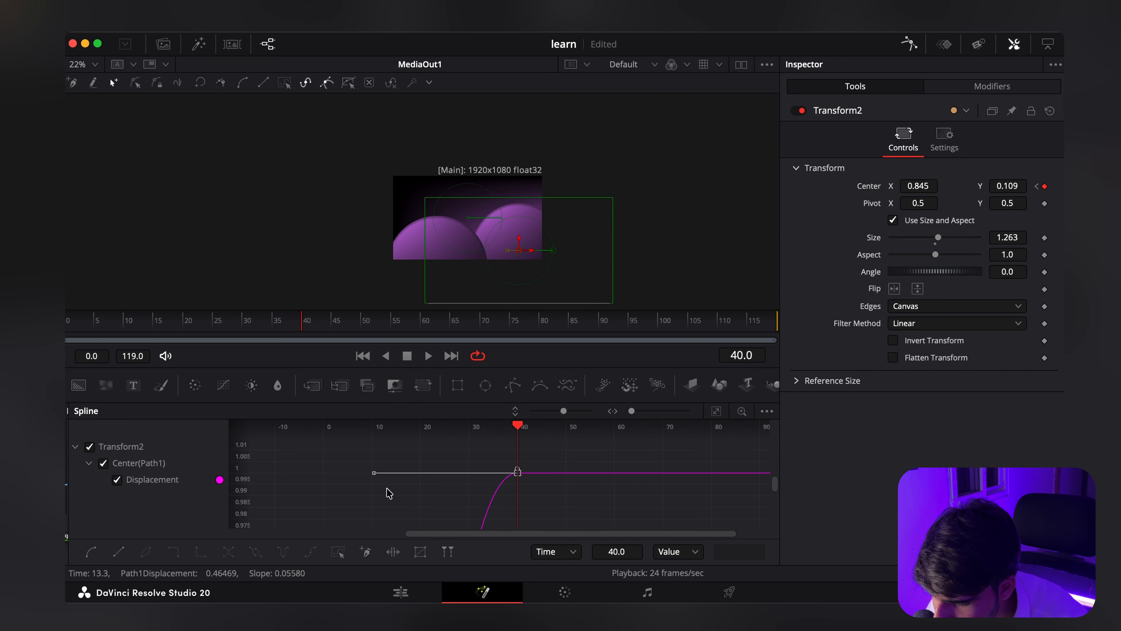
scroll(410, 503, "down", 10)
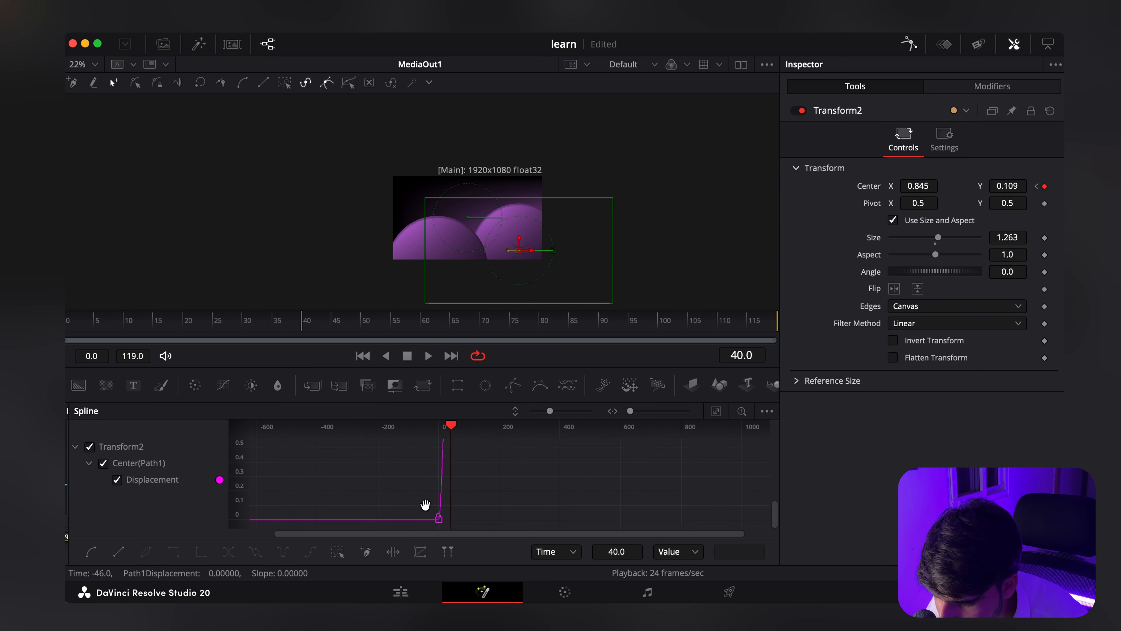
scroll(425, 504, "up", 5)
left_click_drag(479, 479, 504, 503)
left_click_drag(505, 505, 495, 528)
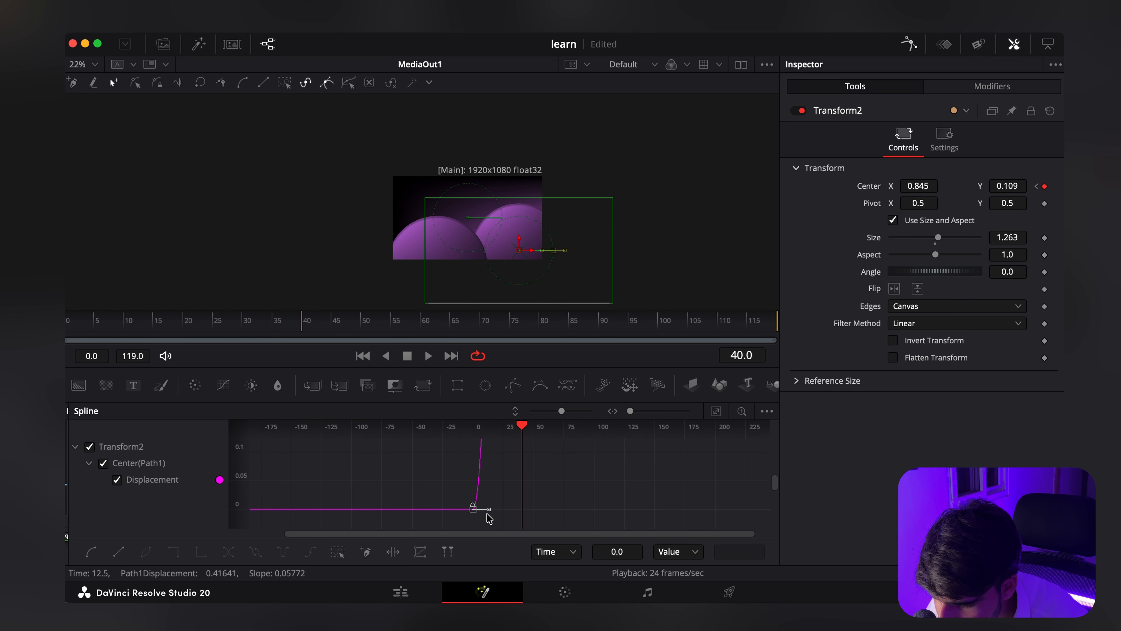
scroll(536, 484, "down", 3)
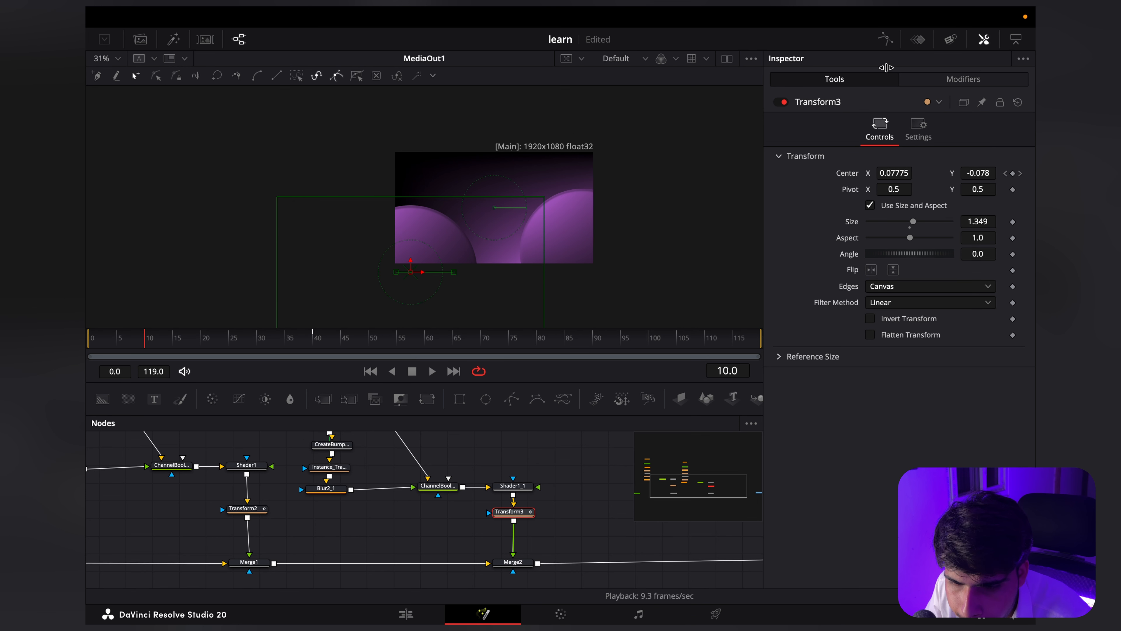
Step: Show Transform3's Center displacement curve in the Spline editor and smooth both of its keyframes
left_click(885, 39)
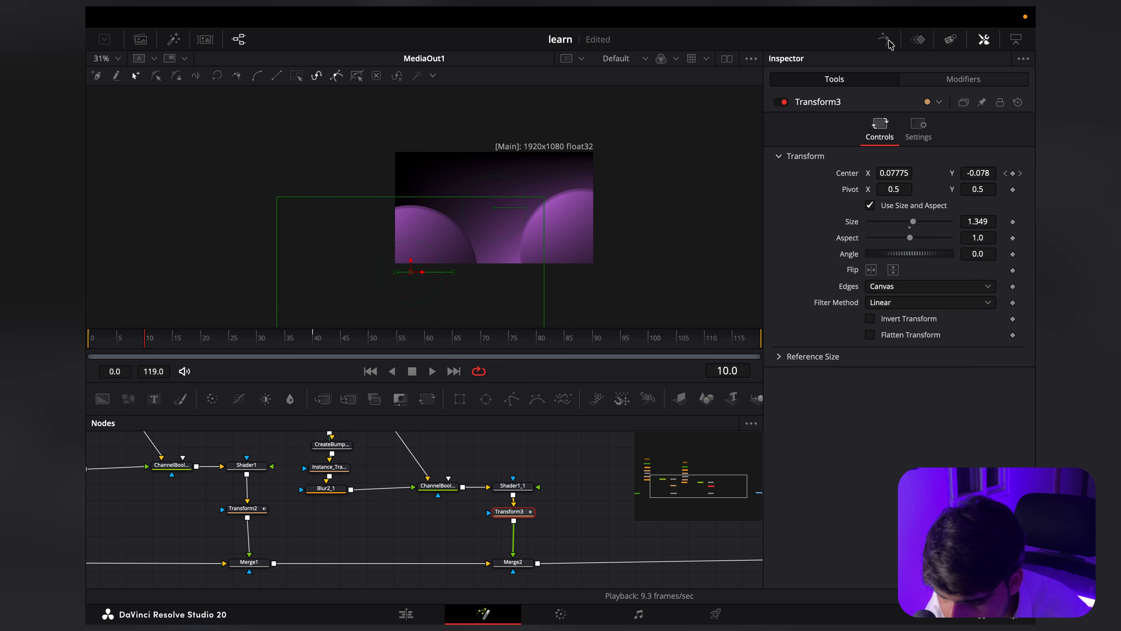
left_click_drag(506, 534, 342, 444)
key("s")
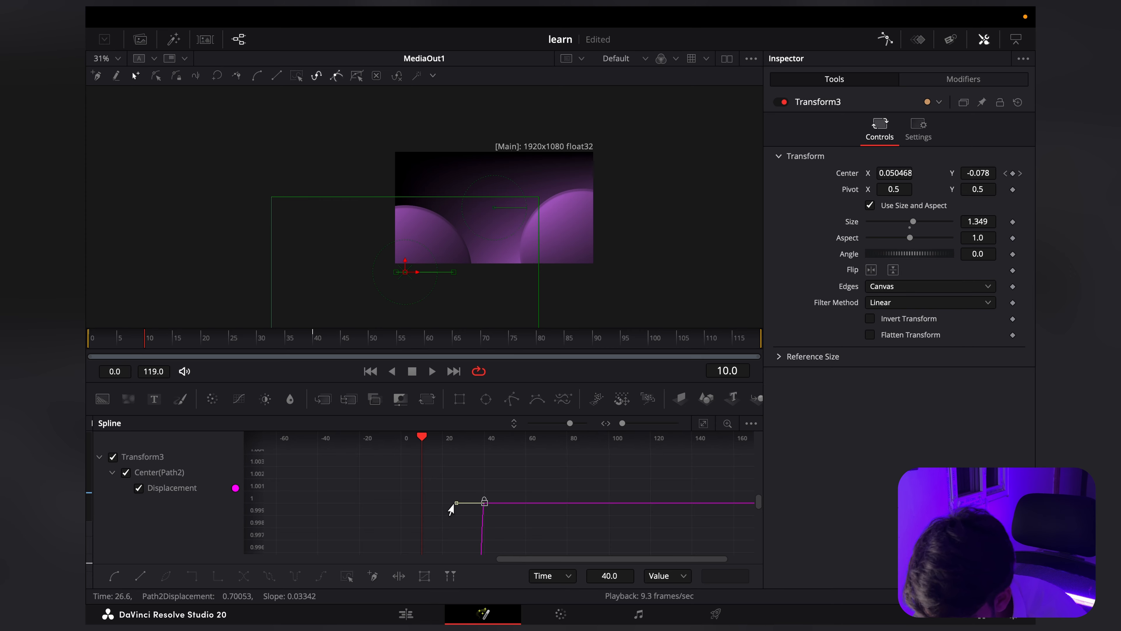
Step: Extend the frame 40 key's handle on Transform3's curve back to about frame 0 and raise the frame 0 key's handle
left_click_drag(450, 506, 396, 505)
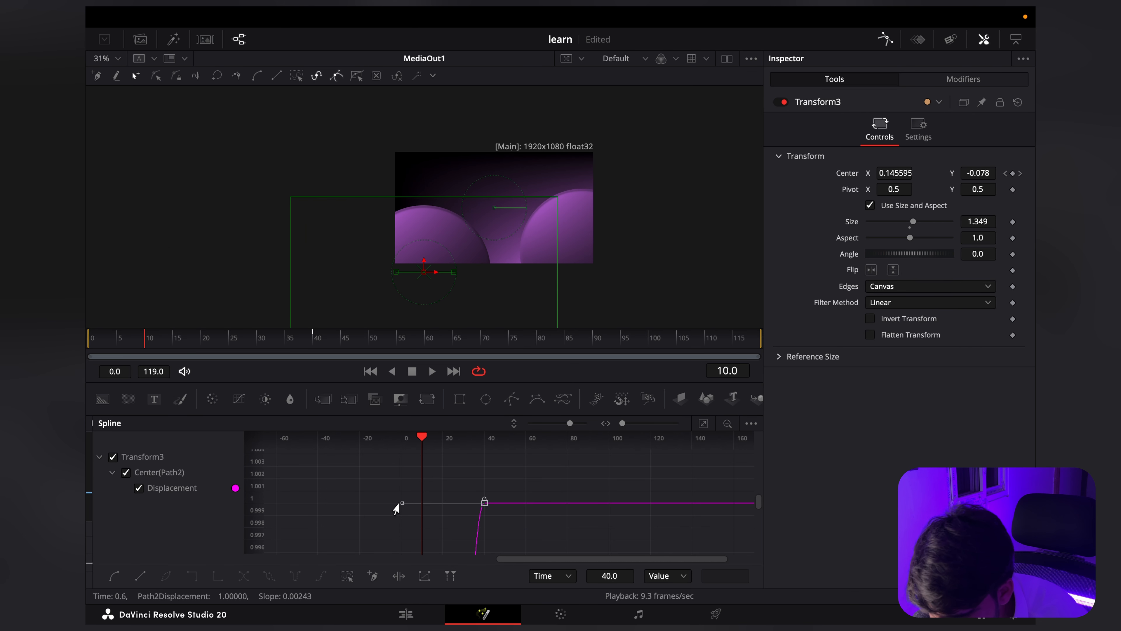
scroll(488, 517, "down", 10)
scroll(485, 508, "down", 5)
left_click_drag(505, 544, 430, 452)
scroll(470, 528, "up", 10)
scroll(446, 502, "down", 10)
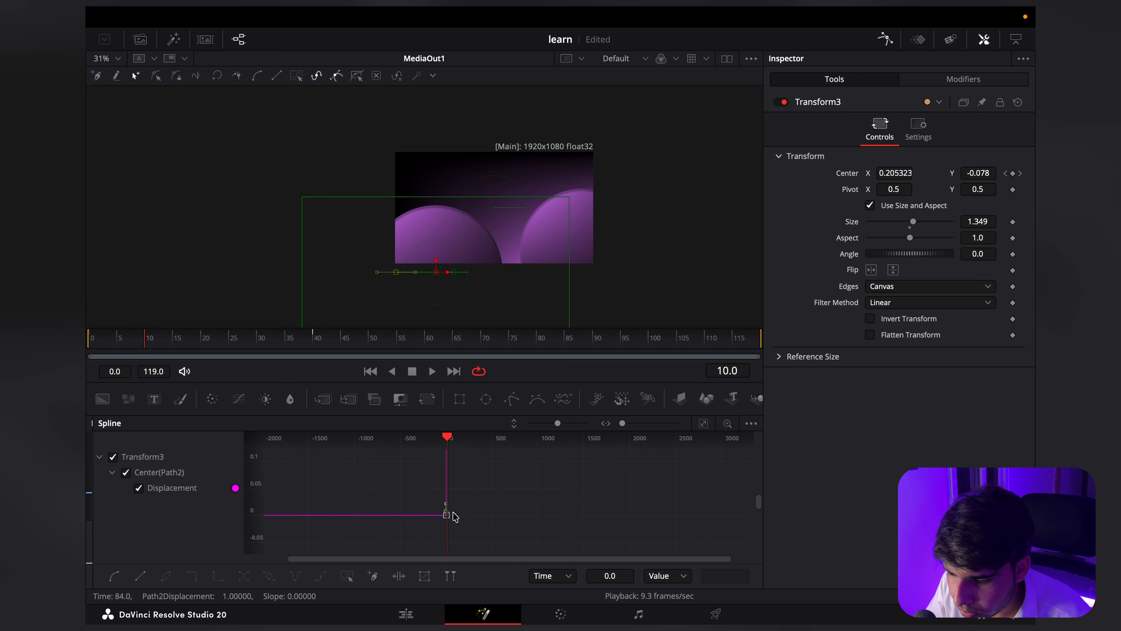
scroll(445, 526, "down", 5)
Step: Play the animation from frame 0 to check how both circles move into the frame
left_click_drag(175, 346, 87, 345)
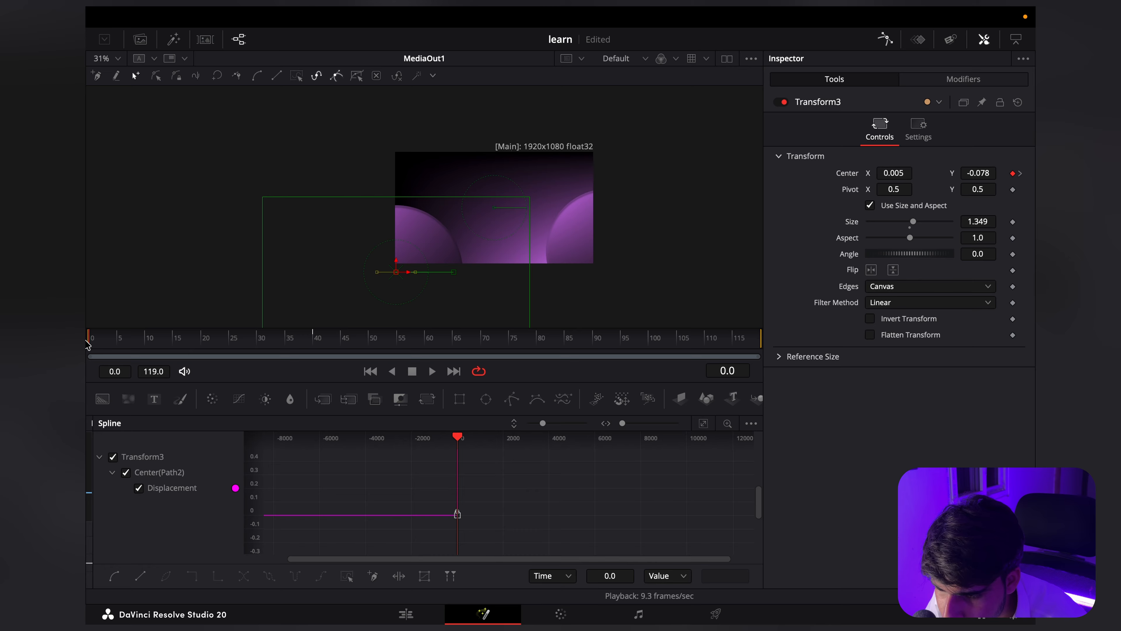
key("space")
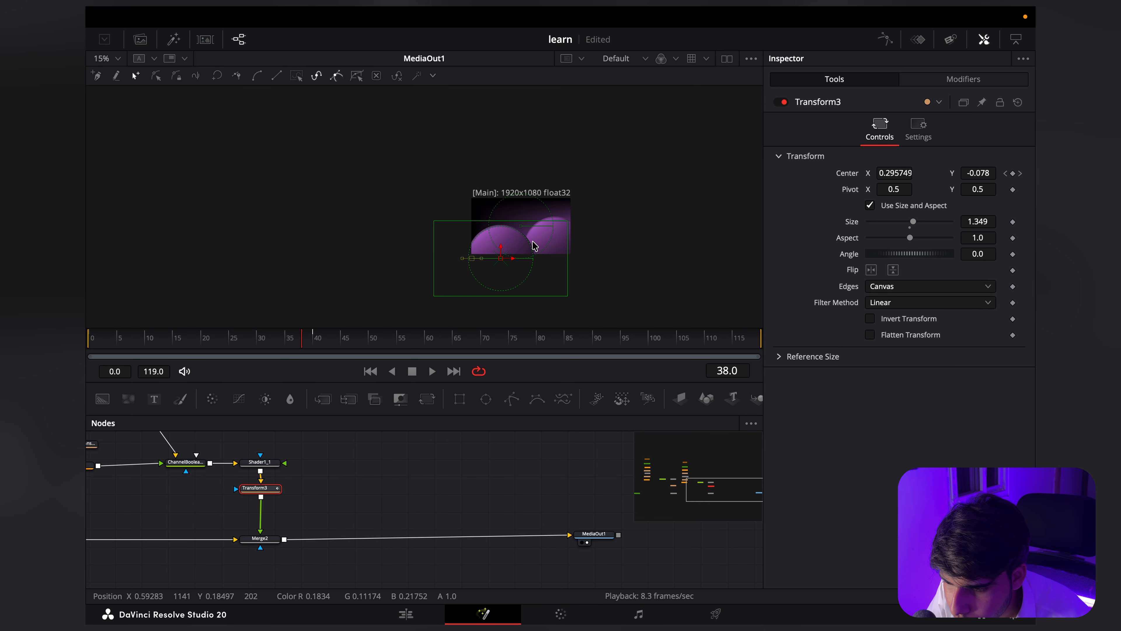
scroll(534, 245, "up", 3)
Step: Move the MediaOut1 node farther from Merge2 to make room for more nodes
scroll(464, 485, "right", 2)
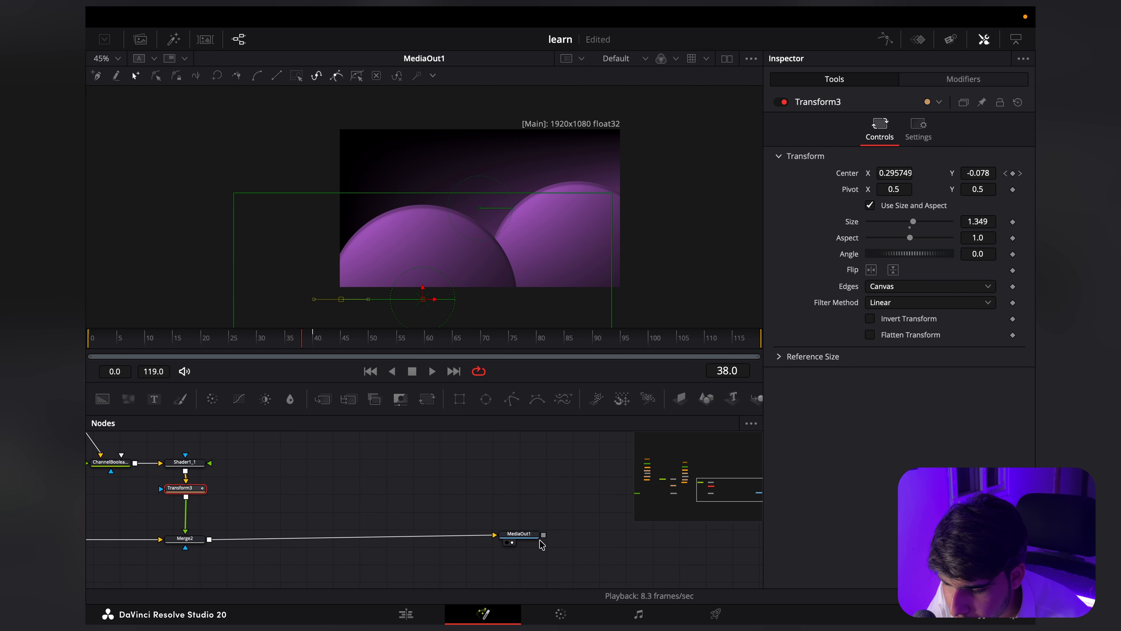
left_click_drag(522, 534, 575, 538)
scroll(318, 507, "left", 1)
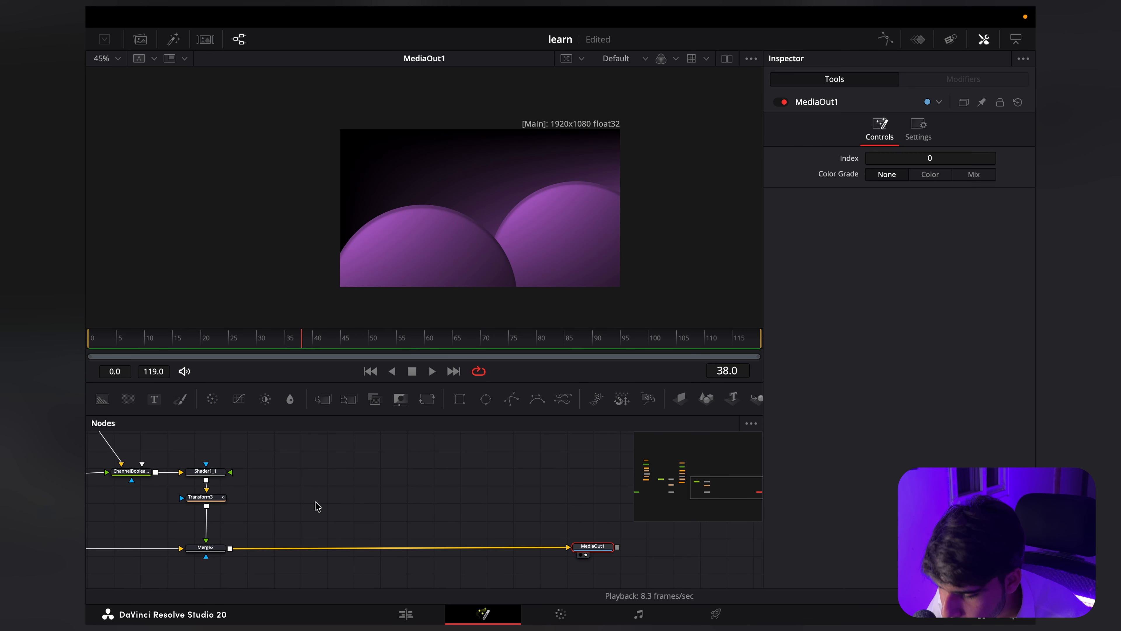
Step: Add a Displace node and a Rectangle mask, and connect Rectangle1 to Displace1's foreground input
left_click(318, 507)
key("shift+space")
type("dis")
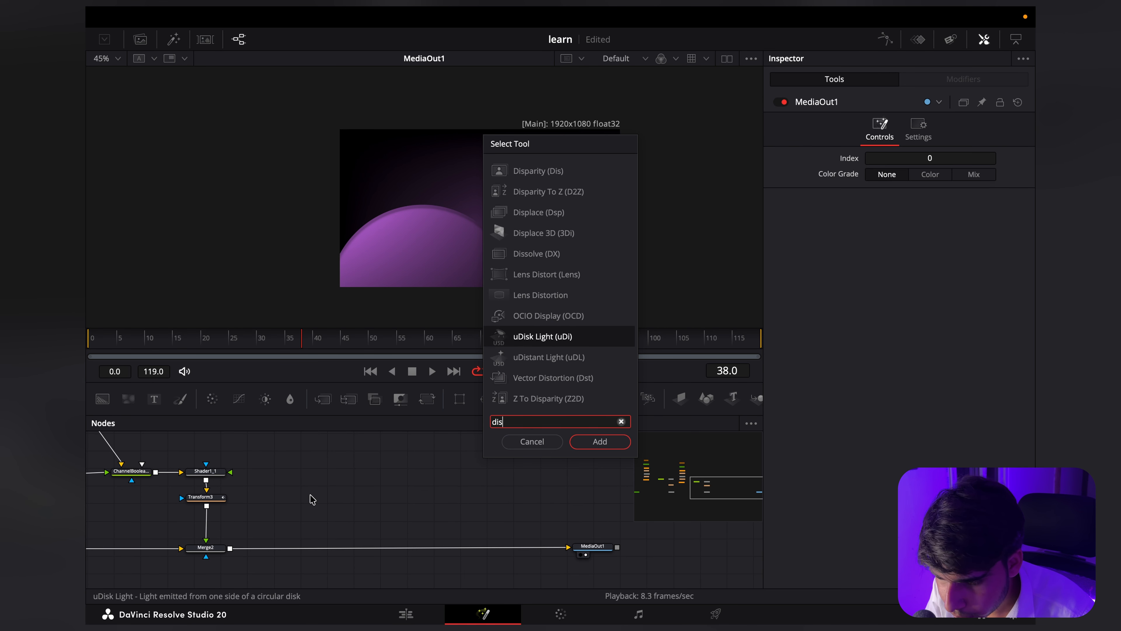
type("place")
key("Return")
left_click_drag(460, 399, 434, 477)
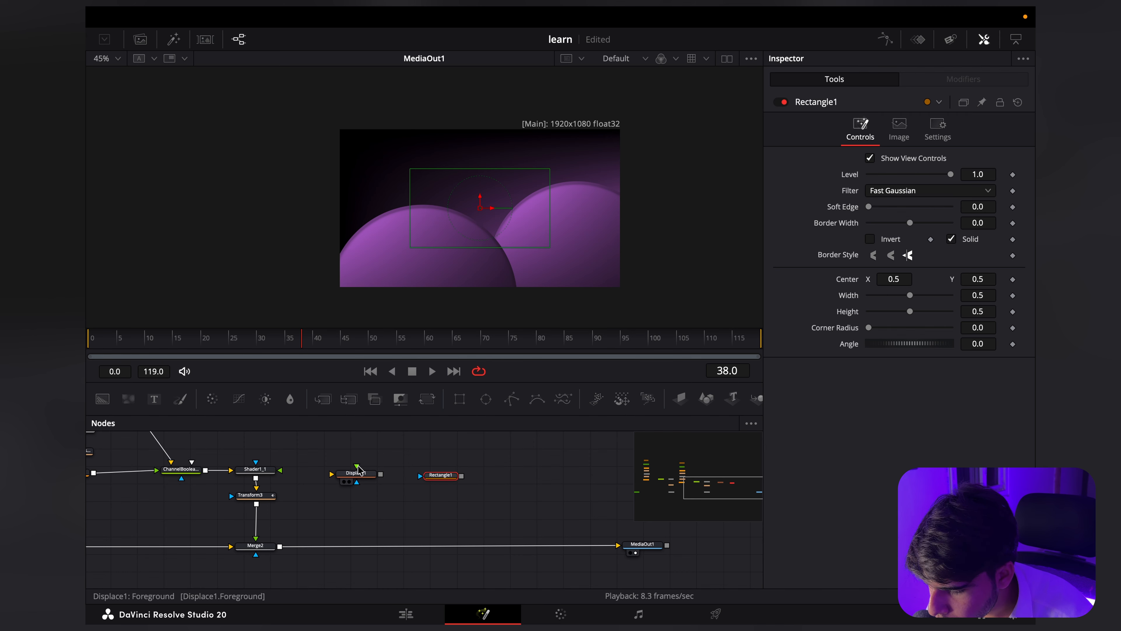
left_click_drag(355, 469, 441, 477)
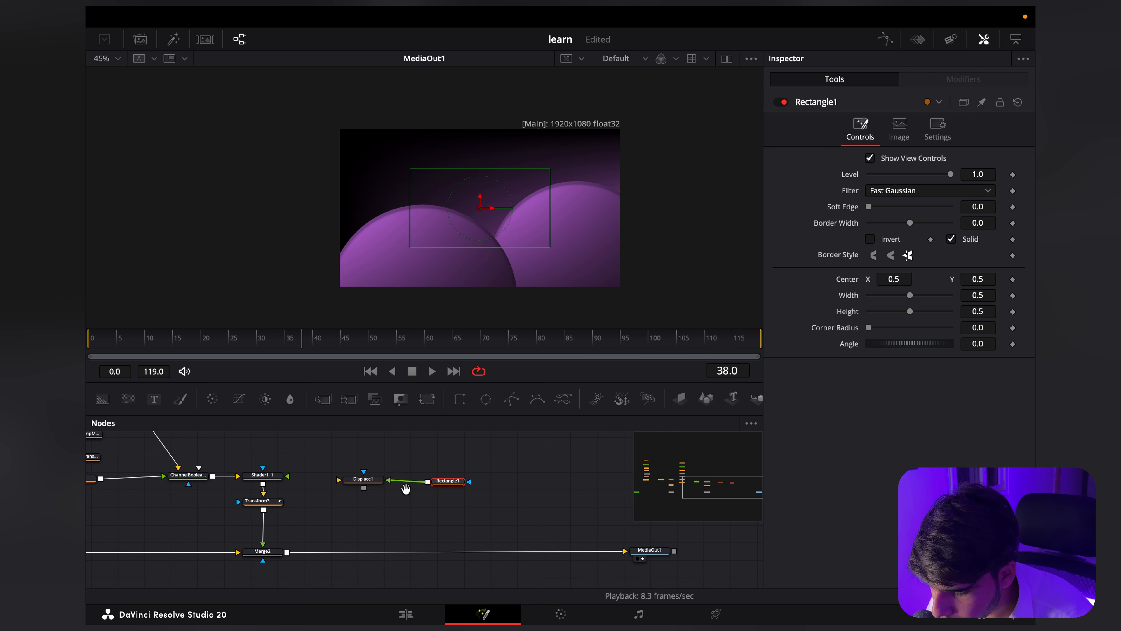
Step: Merge Displace1 over Merge2's output with Rectangle1 as the merge's effect mask, and feed Merge2's output into Displace1's background input
left_click_drag(362, 482, 287, 552)
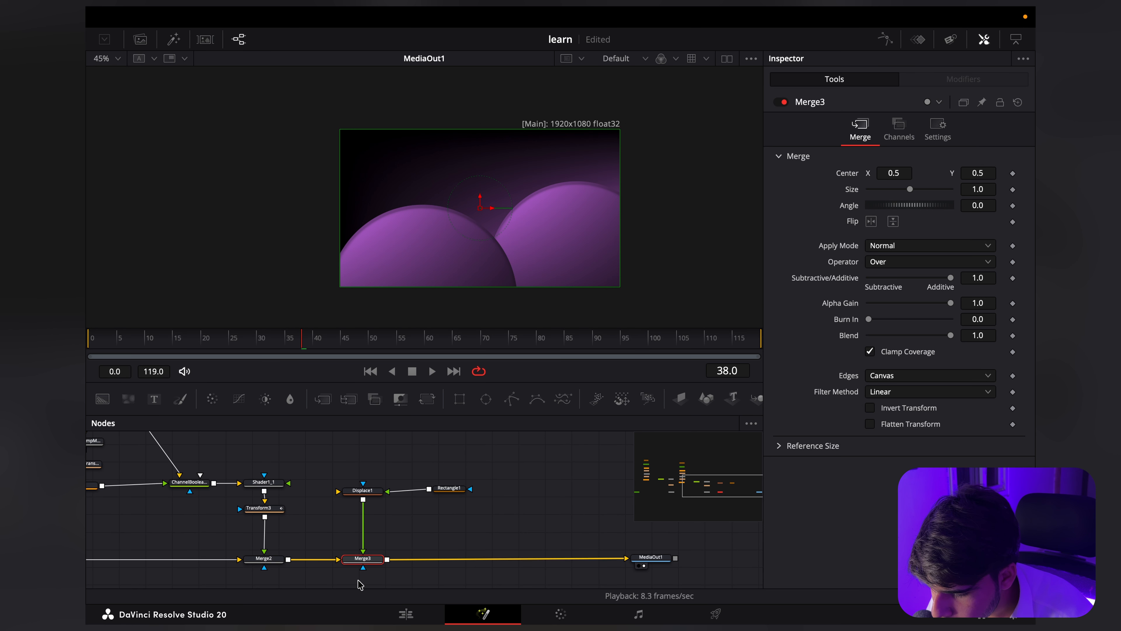
left_click_drag(362, 568, 450, 496)
left_click_drag(363, 569, 429, 489)
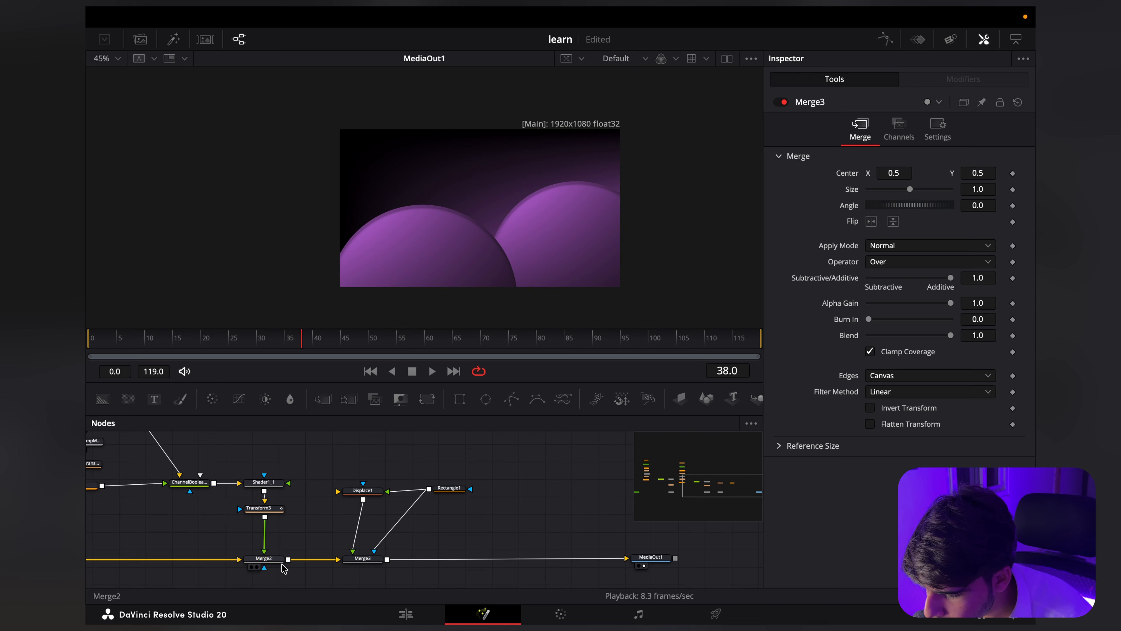
left_click_drag(288, 559, 343, 492)
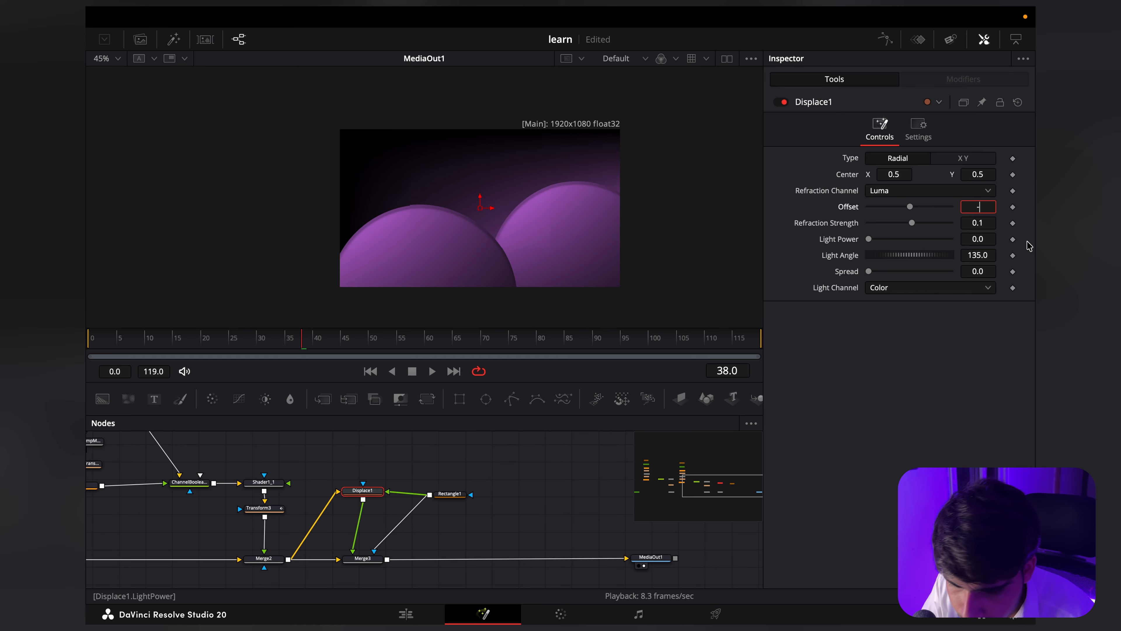
Step: Set Displace1's Offset to -1 and its Refraction Strength to -4
type("-1")
key("Tab")
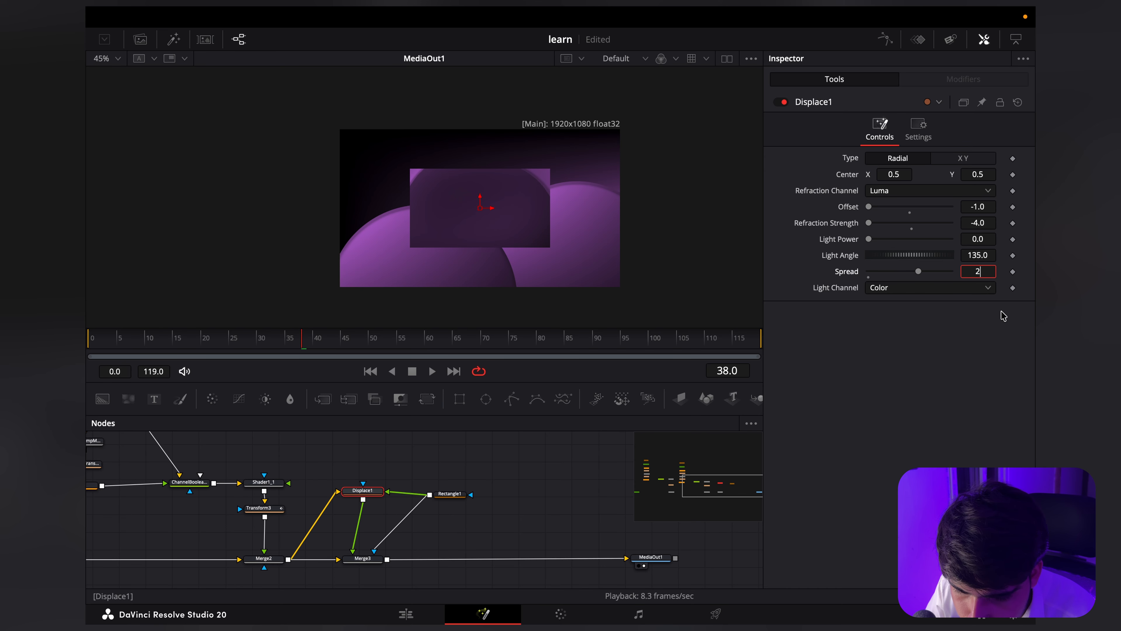
key("Return")
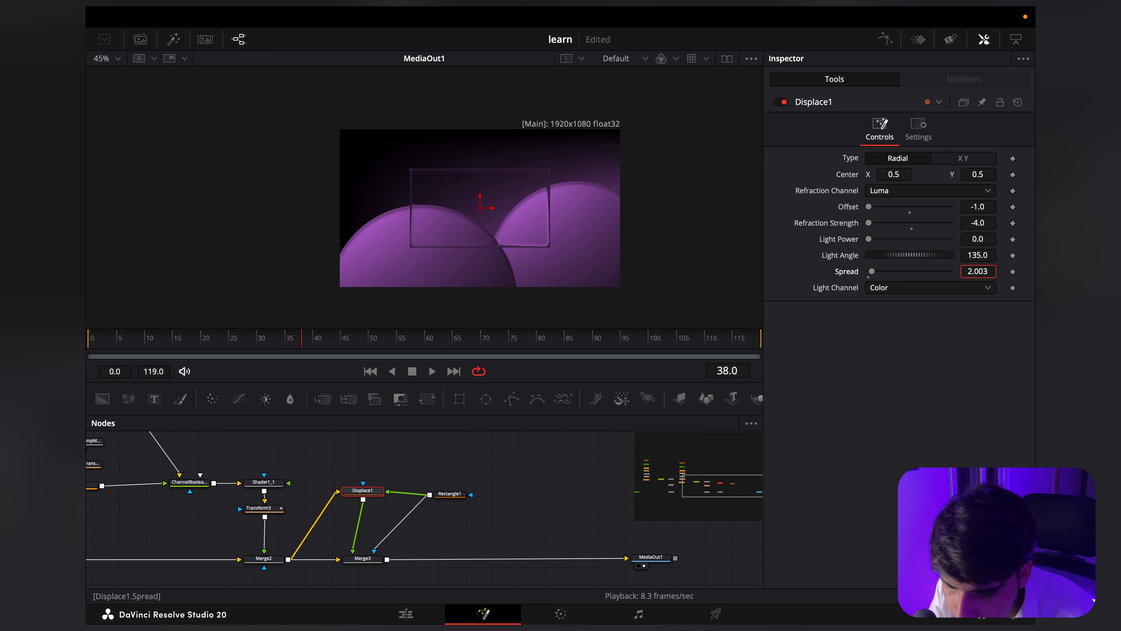
Step: Set Displace1's Spread to 2.904 and its Light Angle to 163.34
left_click_drag(978, 271, 978, 272)
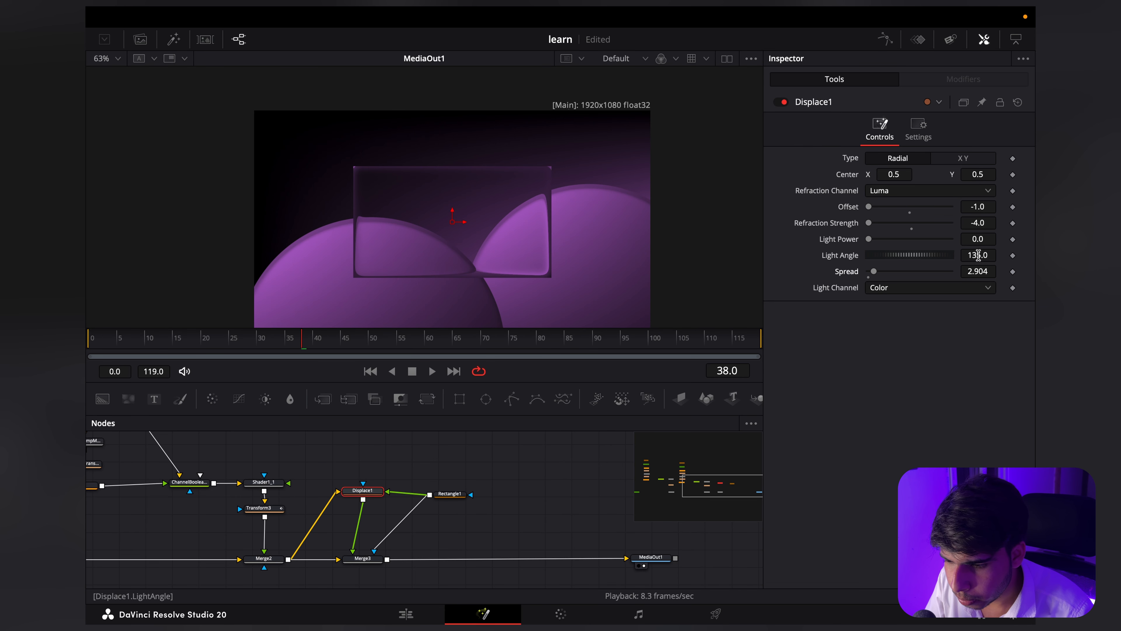
left_click_drag(978, 254, 973, 255)
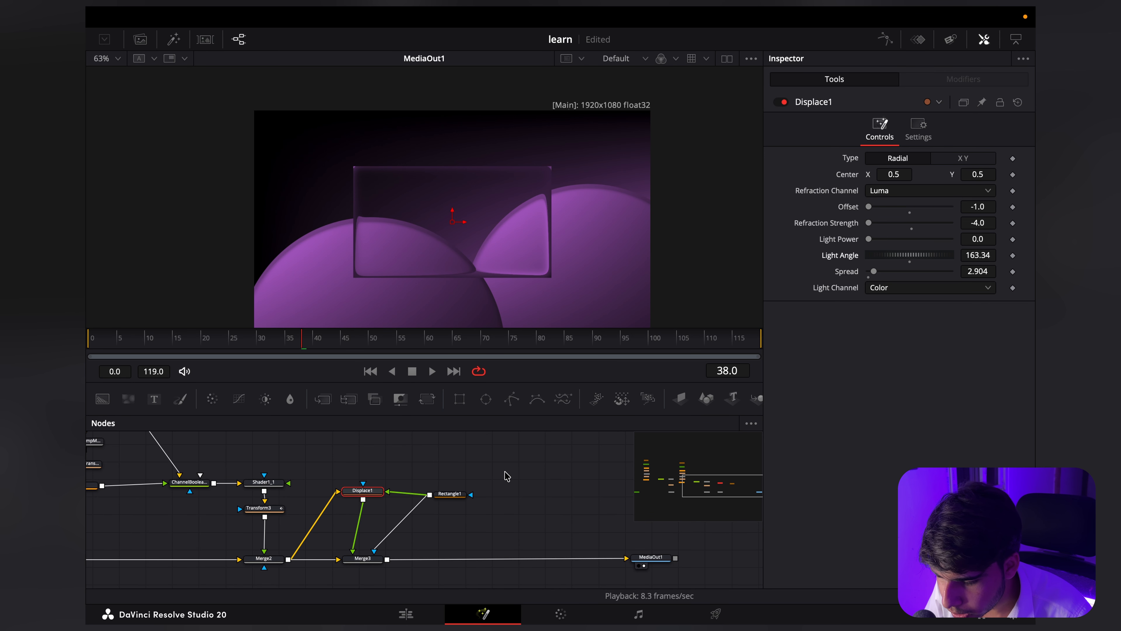
Step: Round Rectangle1 with a Corner Radius of 0.3 and keyframe its Height from 0 on frame 0 to 0.45 on frame 8
left_click(454, 494)
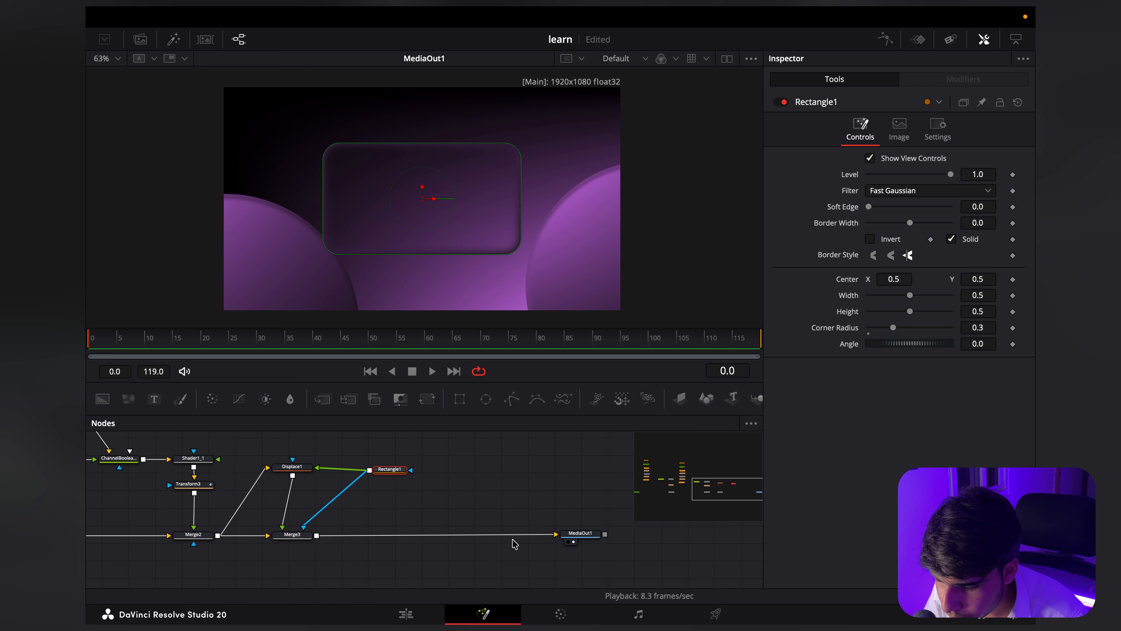
left_click_drag(389, 470, 400, 468)
left_click(1014, 313)
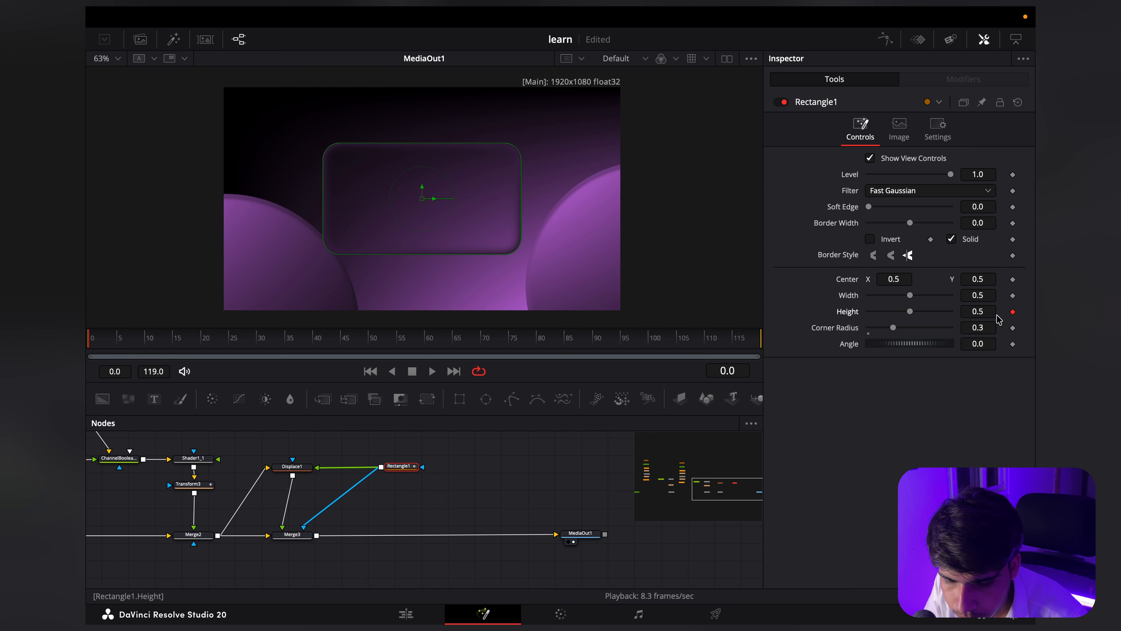
left_click_drag(985, 313, 651, 313)
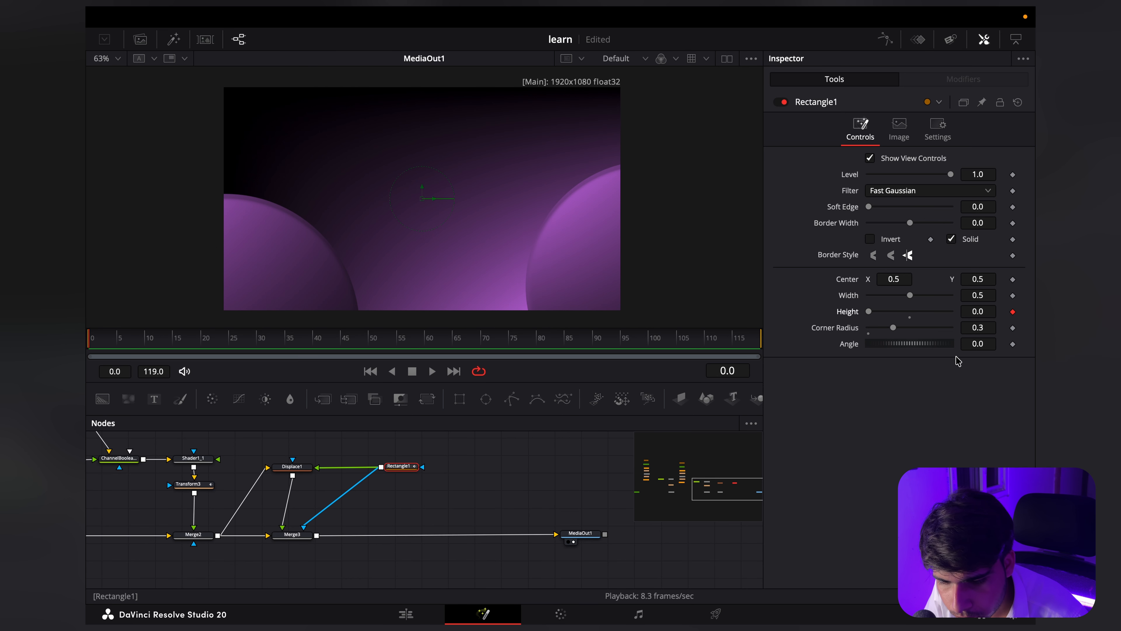
left_click_drag(893, 327, 860, 339)
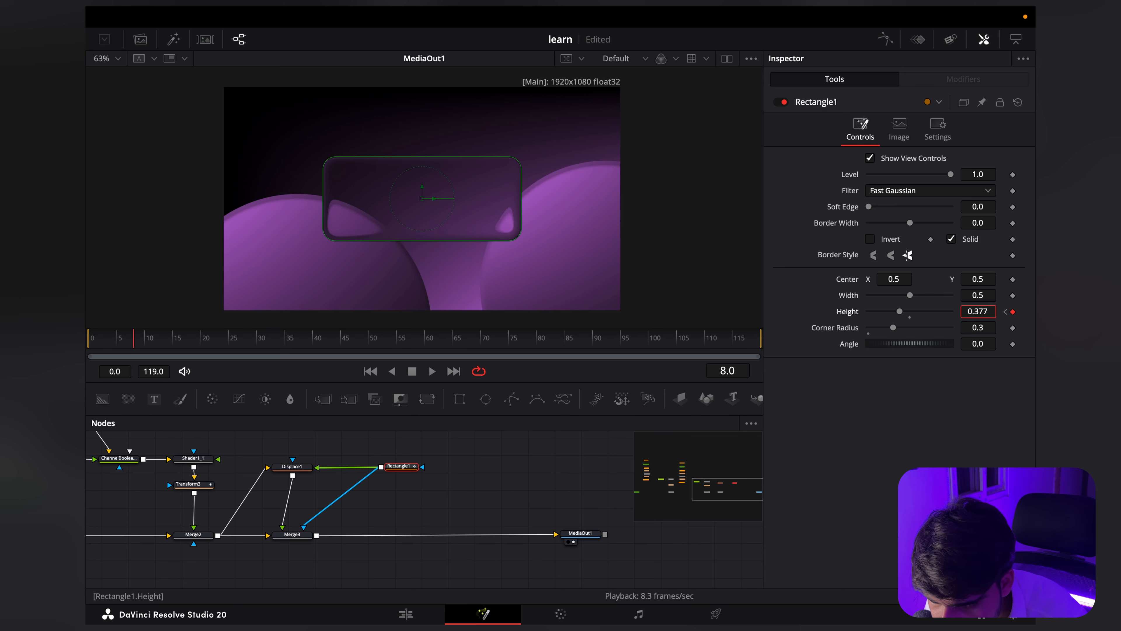
left_click_drag(978, 312, 1004, 312)
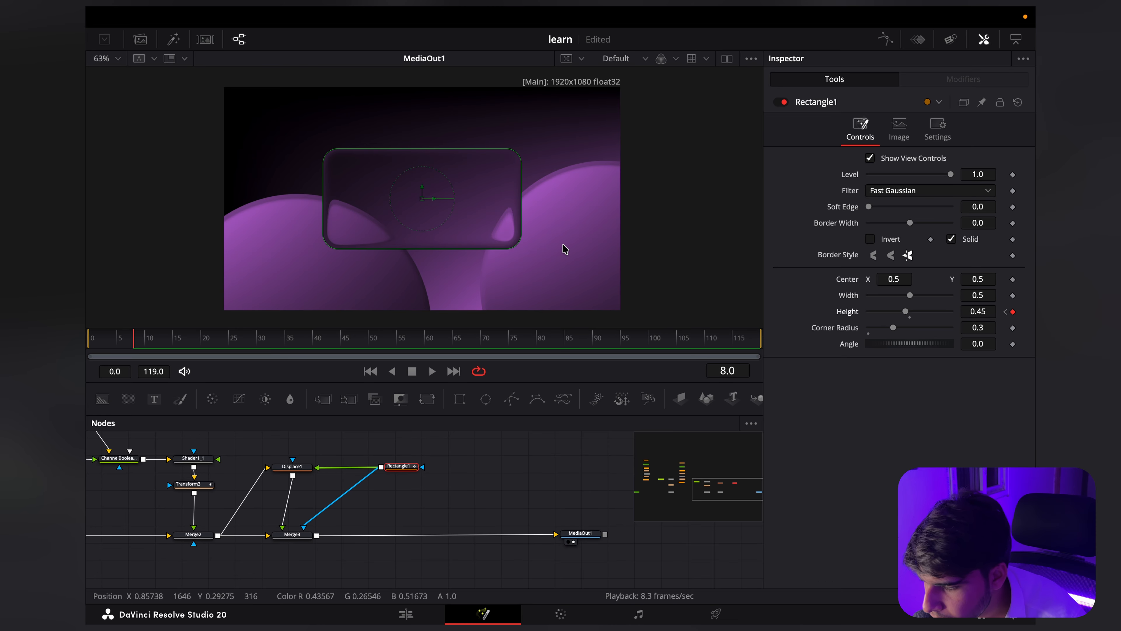
Step: Add Height keyframes to Rectangle1 on frame 12 and, with a value of 0.444, on frame 15
key("Right")
key("Right")
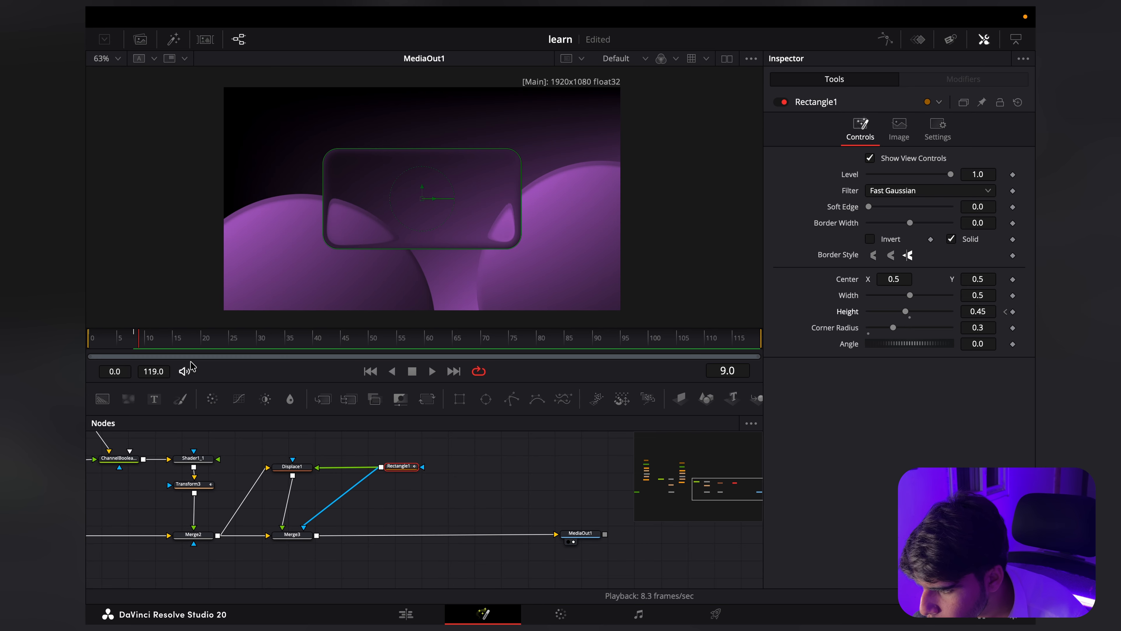
key("Right")
key("Right")
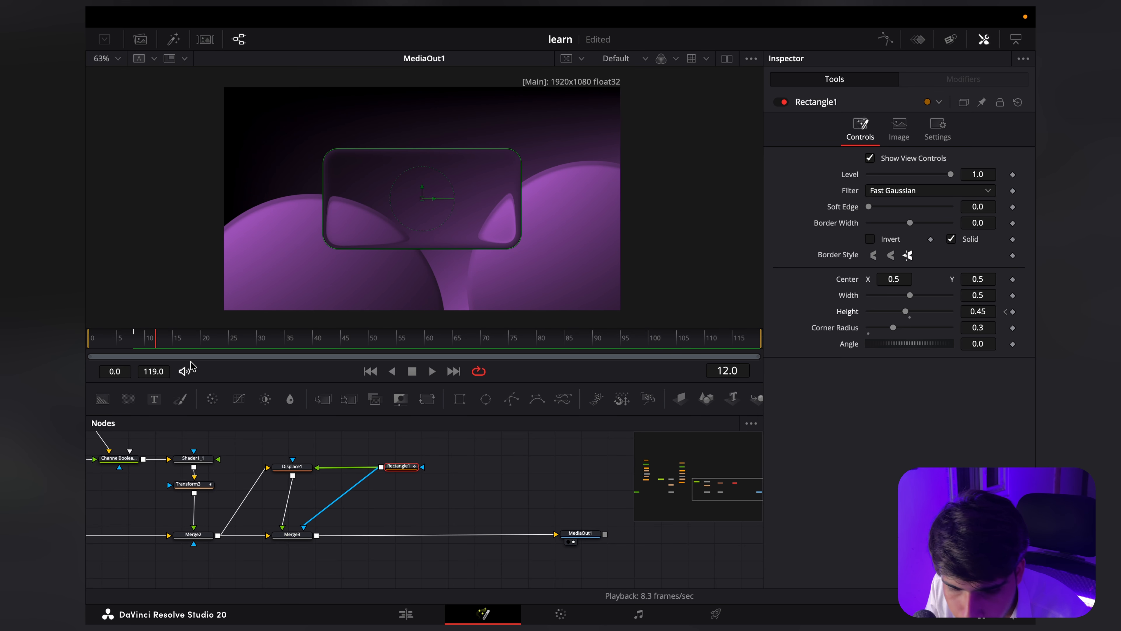
left_click_drag(977, 312, 957, 313)
key("Right")
key("Right")
key("Right")
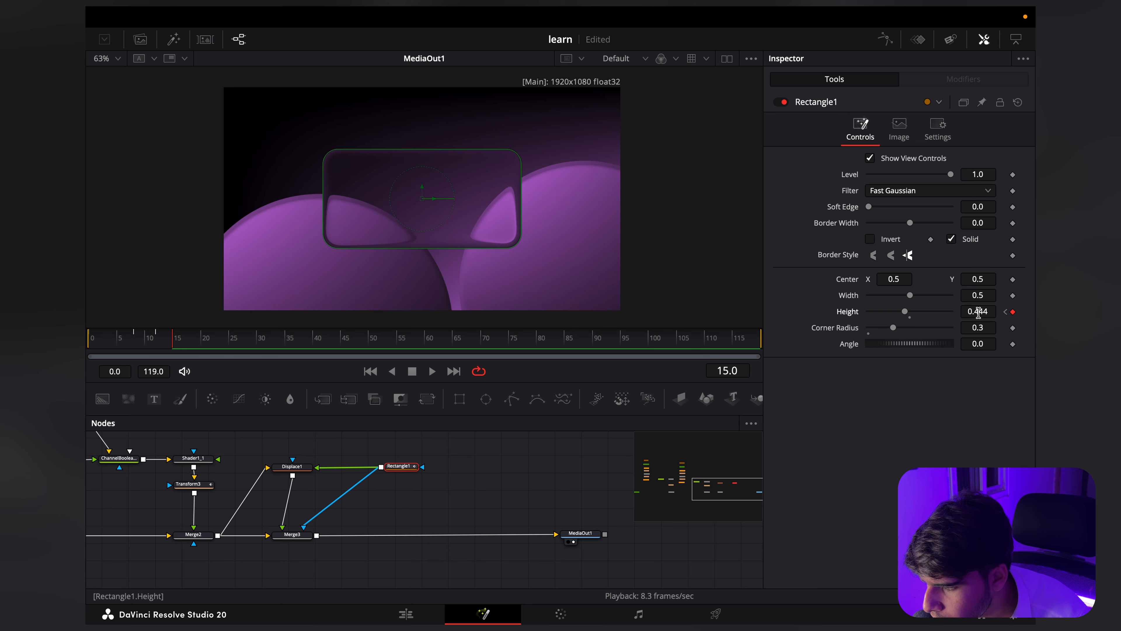
Step: Keyframe Rectangle1's Height at 0.5 on frame 20
key("Right")
key("Right")
key("Right")
key("Right")
key("Right")
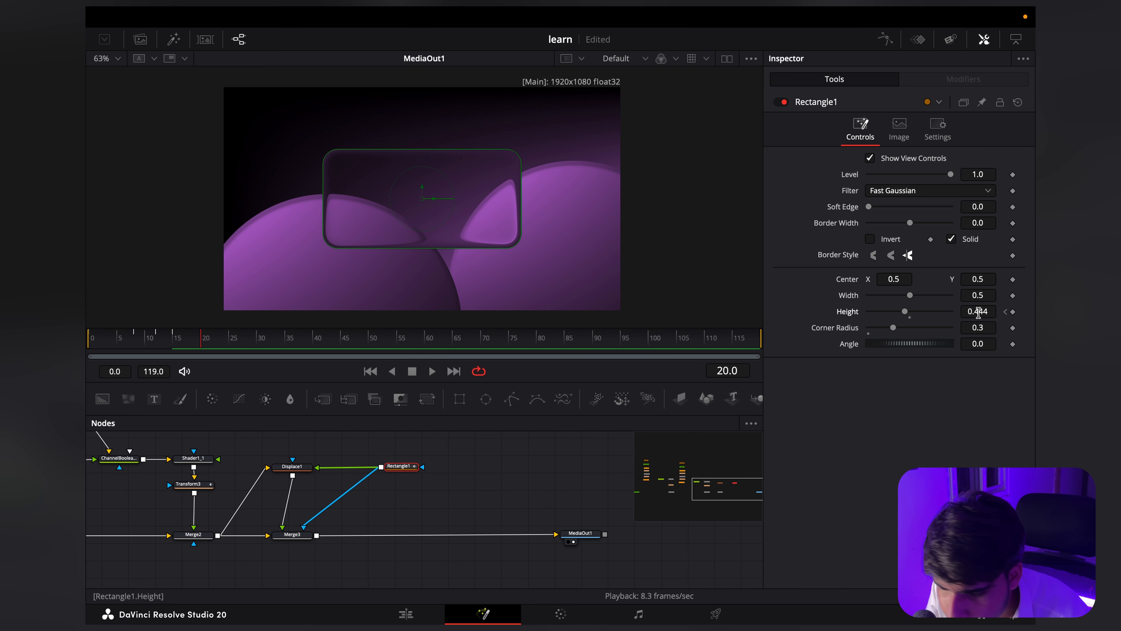
double_click(905, 311)
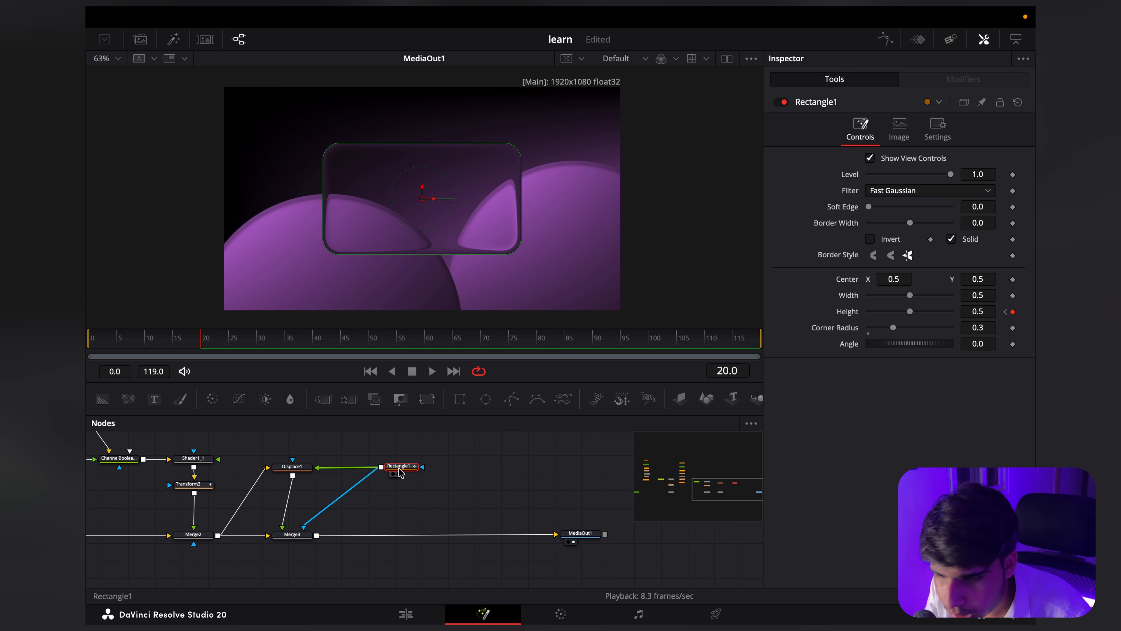
Step: Smooth all of Rectangle1's Height keyframes in the Spline editor and set their Ease In to 100
left_click(885, 38)
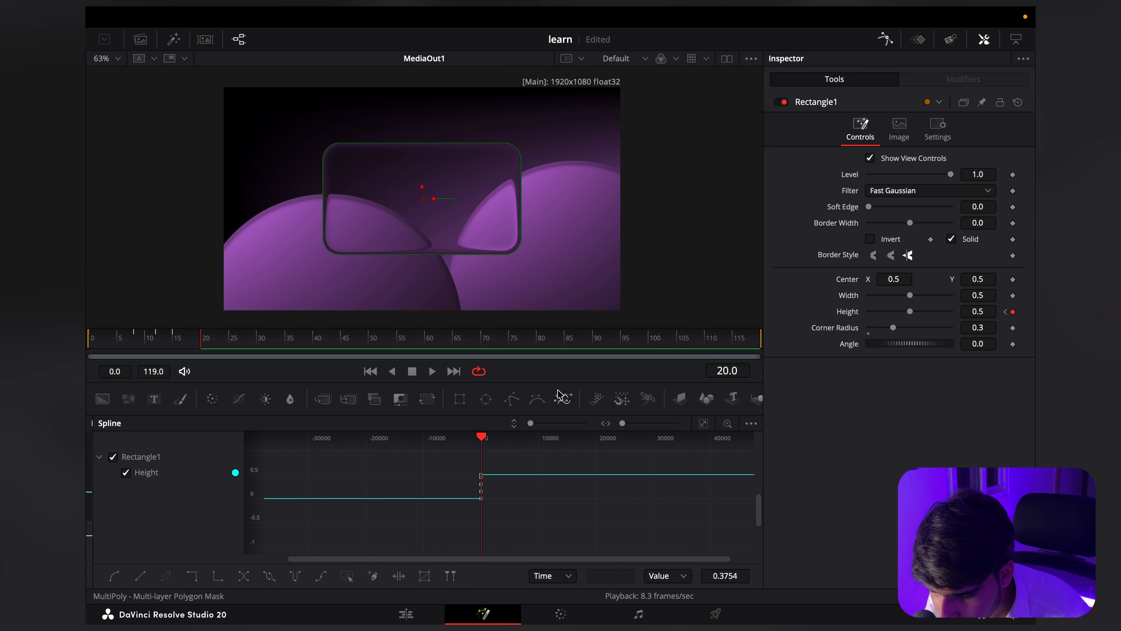
left_click_drag(538, 516, 419, 460)
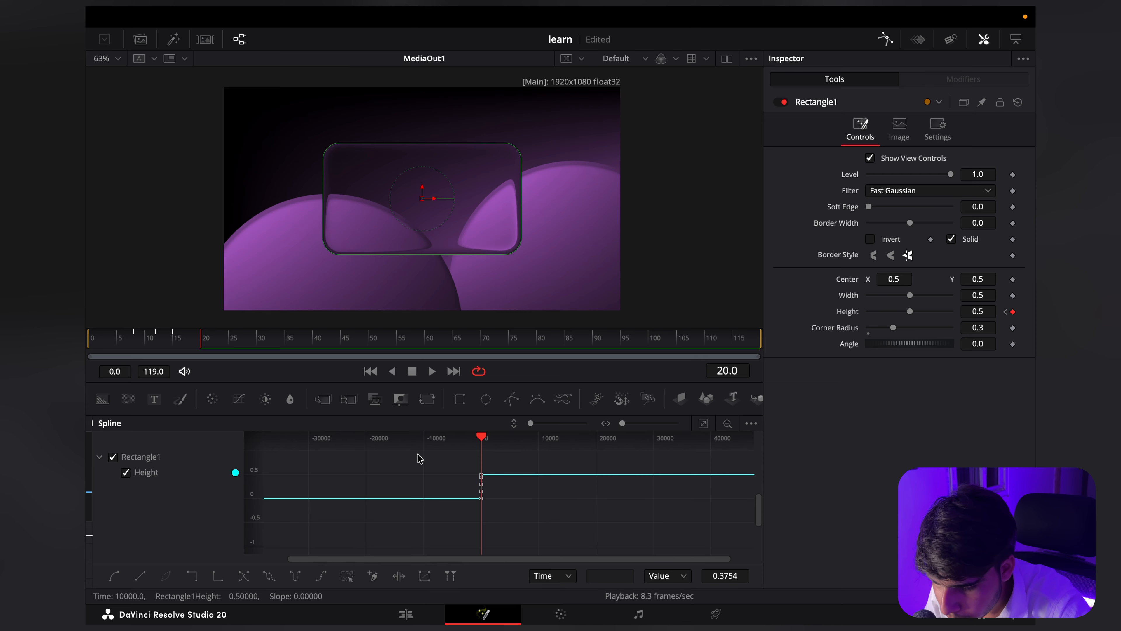
key("shift+s")
key("t")
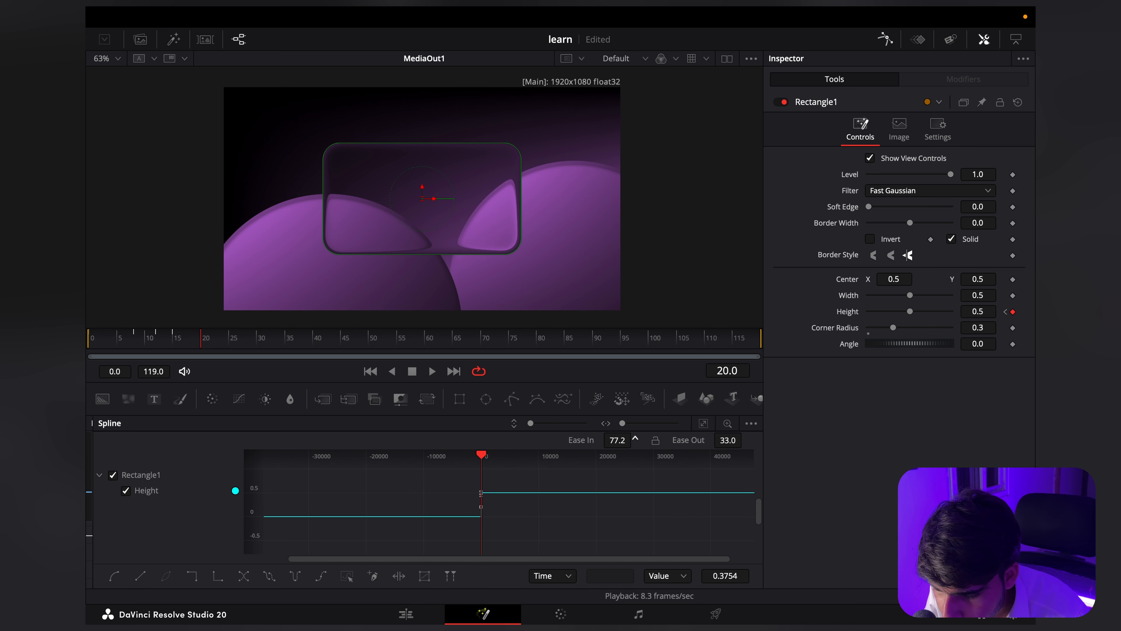
left_click_drag(635, 438, 646, 437)
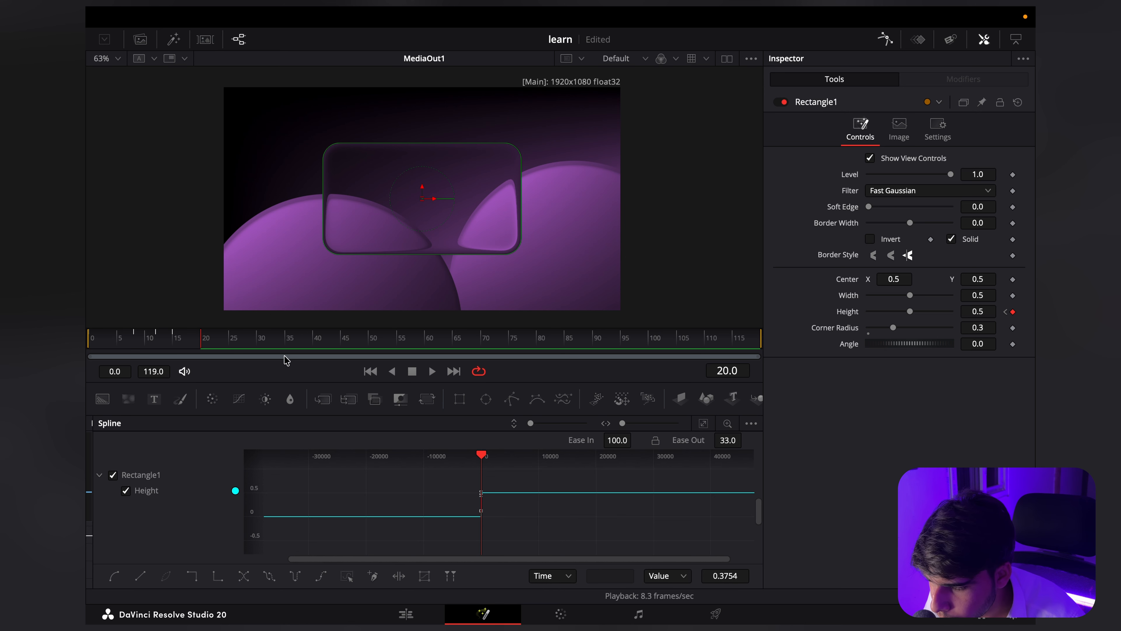
Step: Play the composition from the first frame and scrub through the opening frames to check the rectangle's height animation
left_click_drag(171, 347, 87, 343)
key("space")
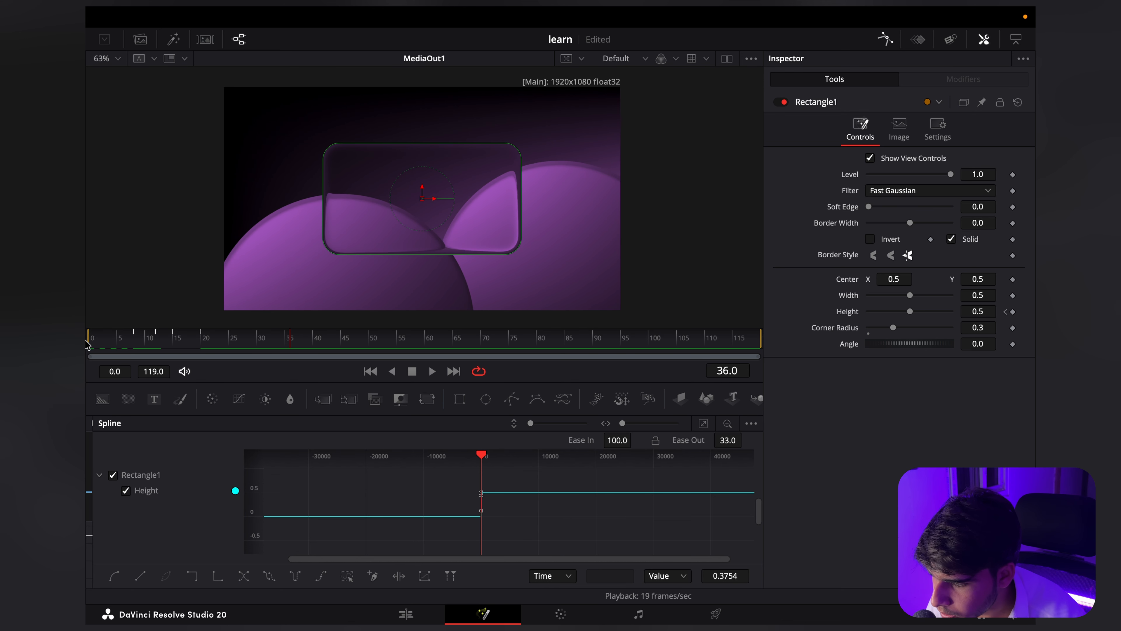
left_click_drag(132, 345, 112, 345)
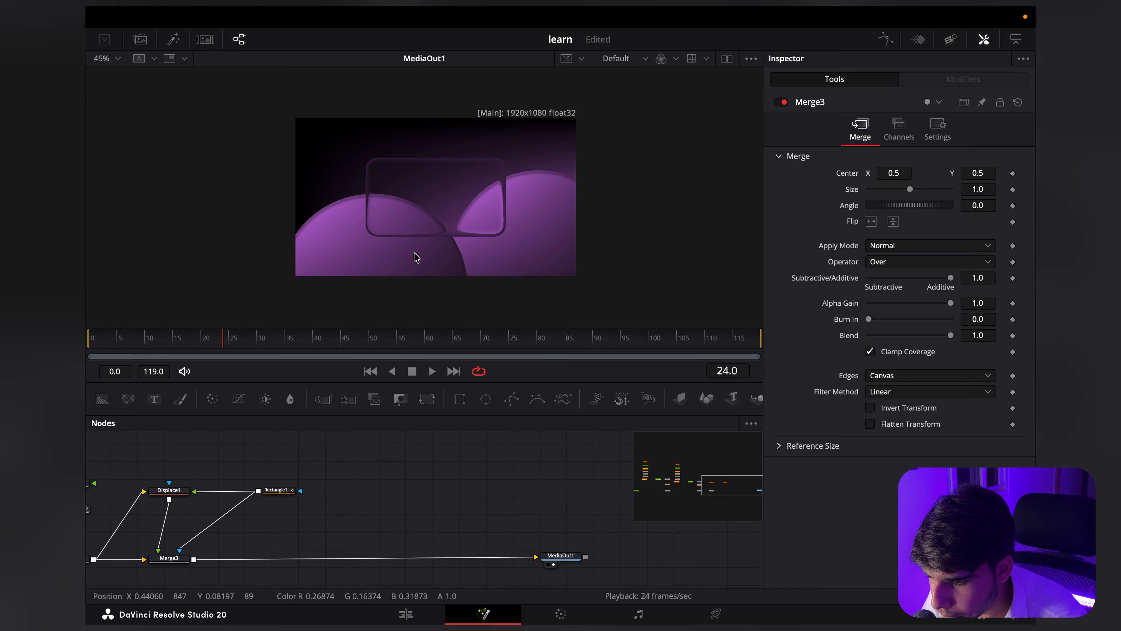
Step: Add a solid white Background node and merge it over Merge3's output
left_click(102, 399)
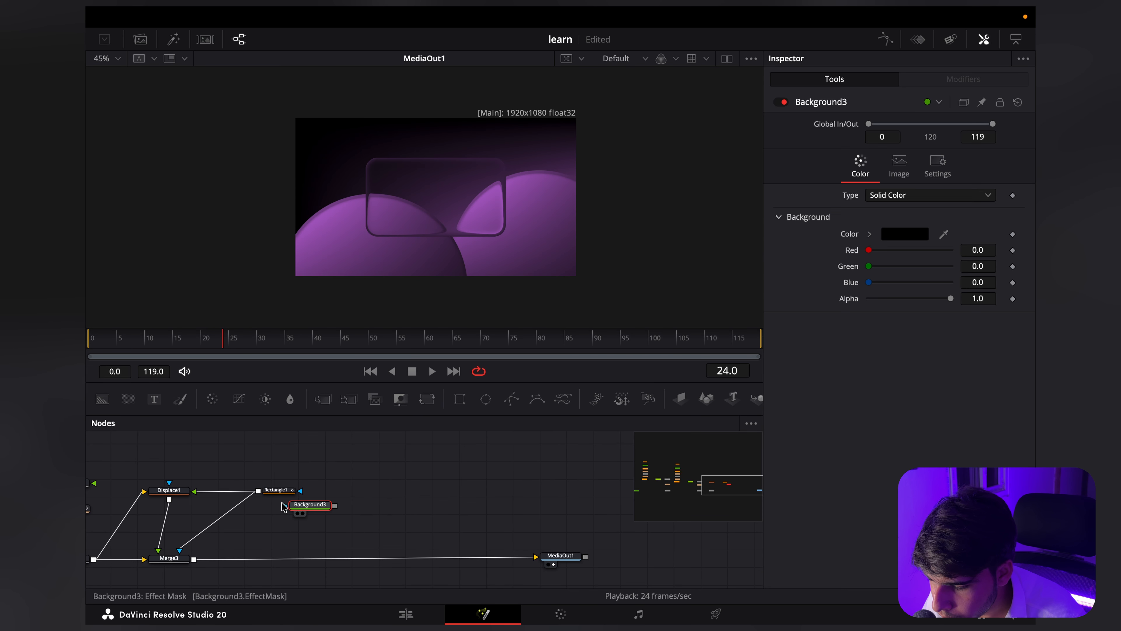
left_click(913, 235)
left_click(889, 273)
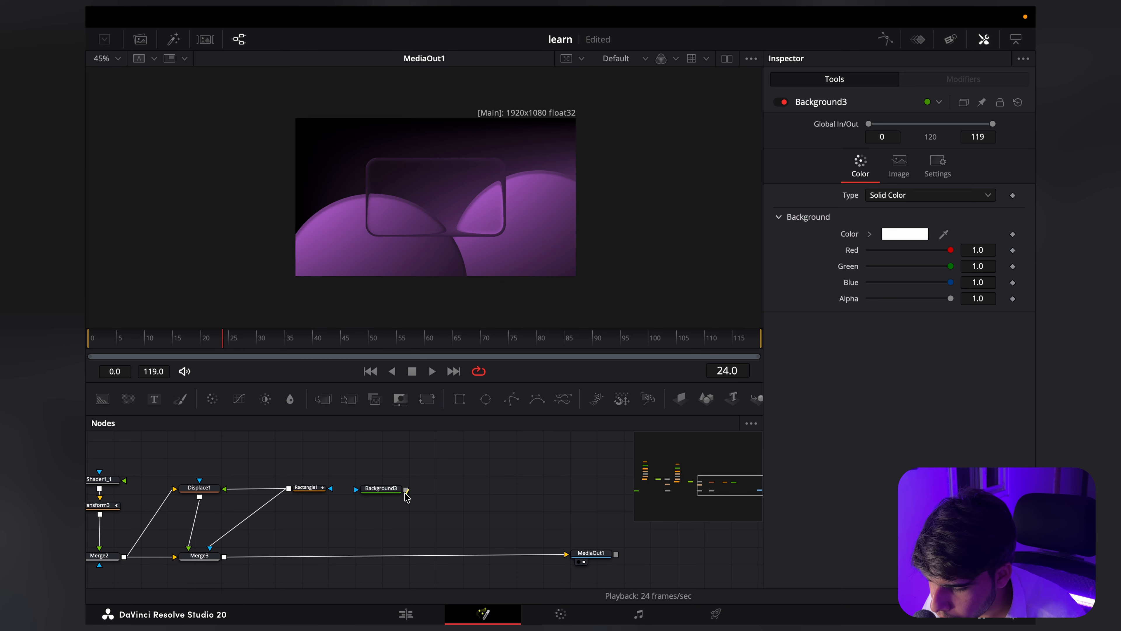
left_click_drag(406, 497, 223, 557)
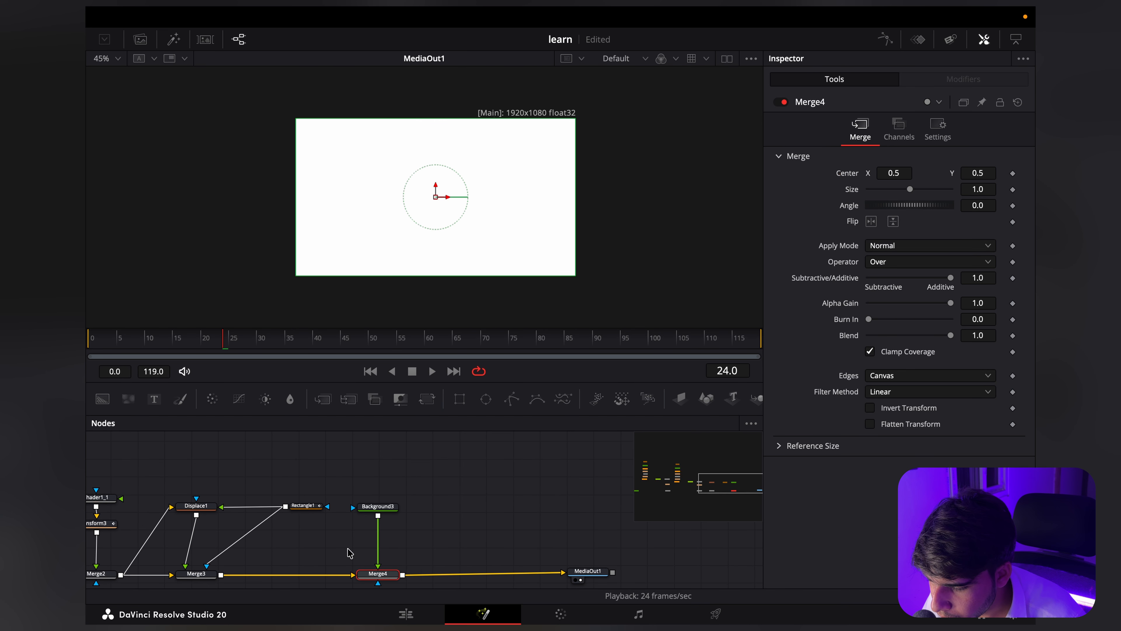
Step: Mask Background3 with a Polygon drawn as an open zigzag line rising from the glass rectangle's lower-left corner to its upper right
left_click(377, 506)
left_click(512, 399)
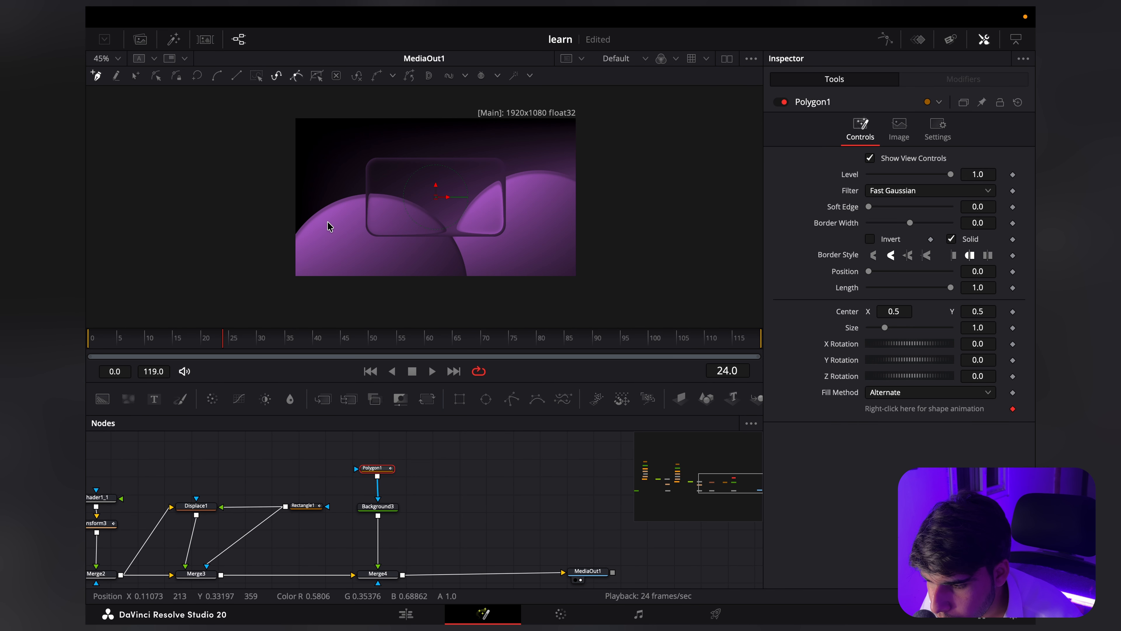
scroll(328, 223, "up", 10)
scroll(329, 236, "right", 2)
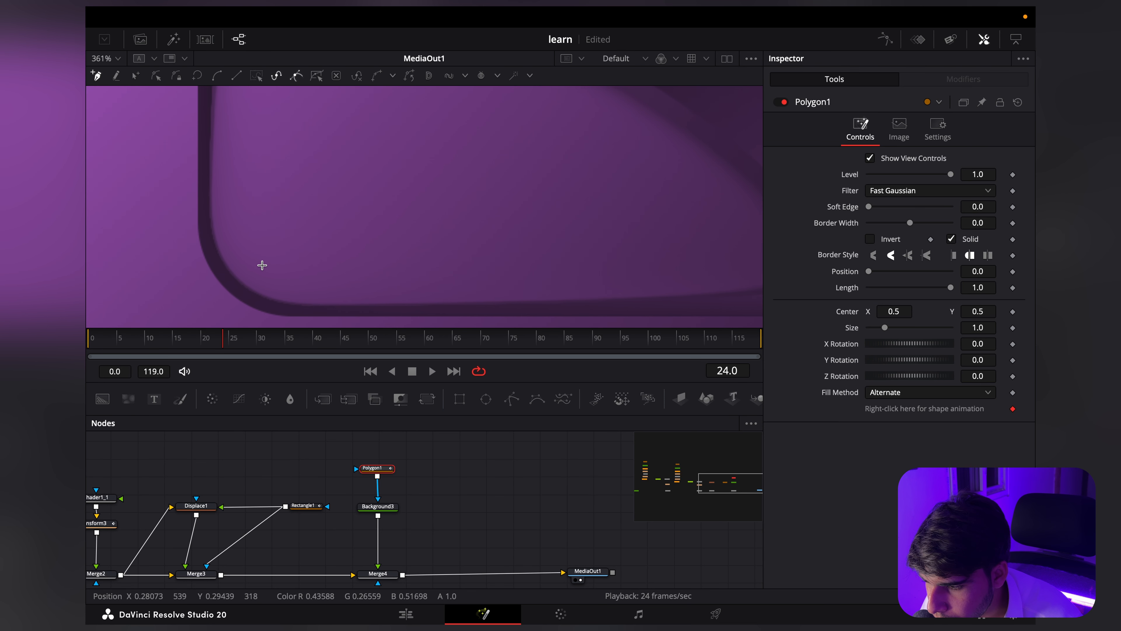
left_click(267, 271)
left_click(482, 118)
scroll(335, 306, "down", 5)
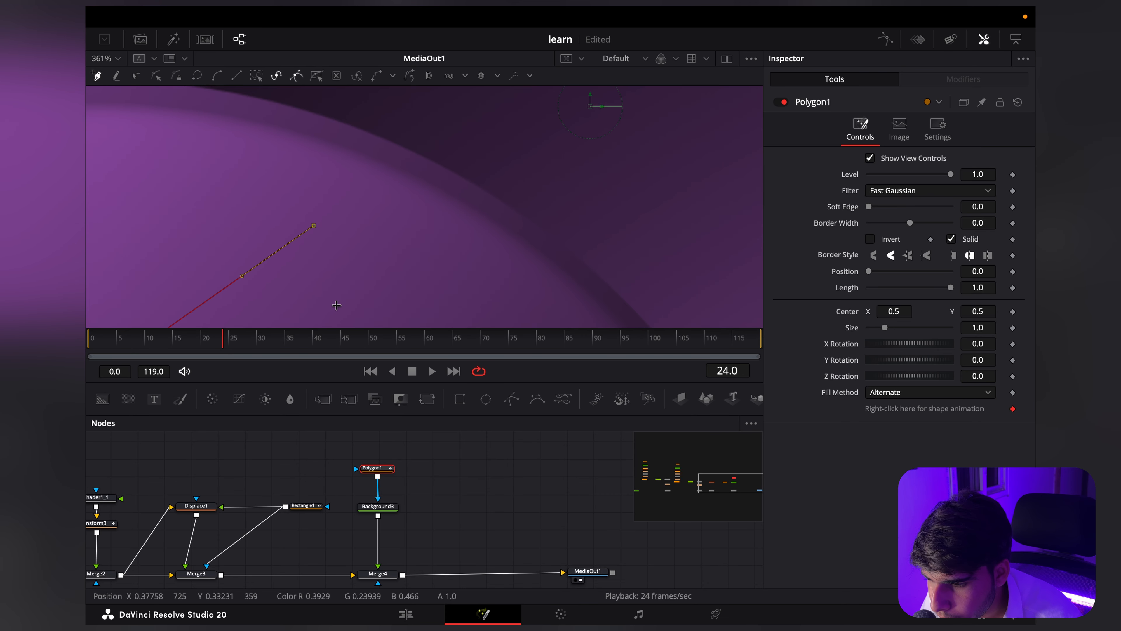
scroll(367, 270, "down", 1)
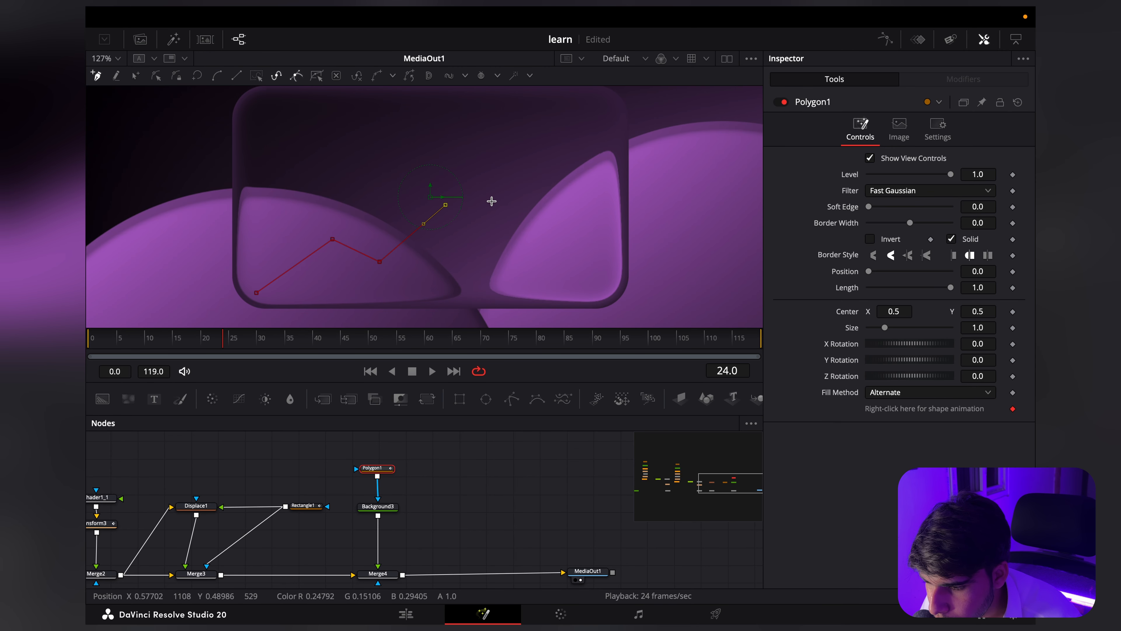
scroll(491, 201, "right", 3)
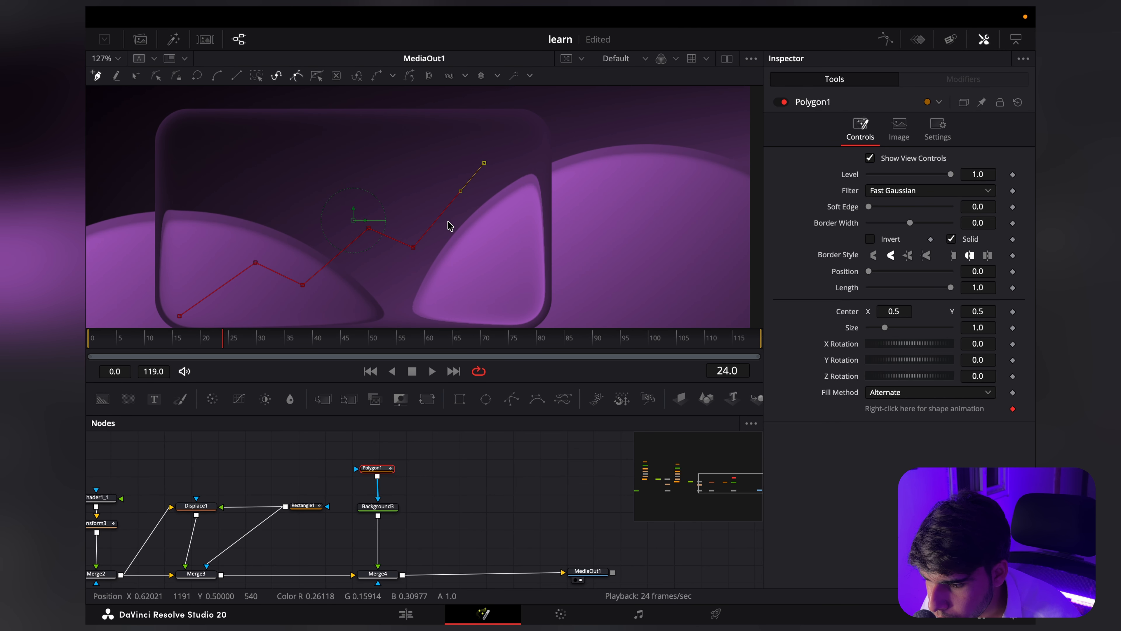
scroll(449, 225, "down", 2)
Step: Smooth the inner points of Polygon1's zigzag line into a wavy curve
scroll(375, 263, "up", 8)
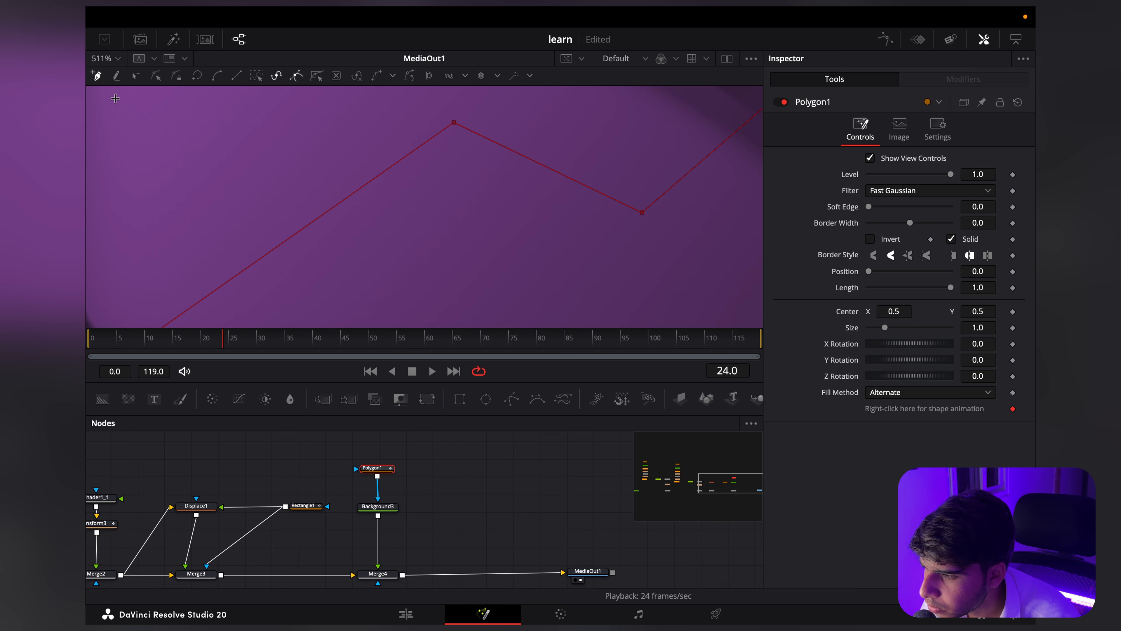
scroll(411, 165, "down", 4)
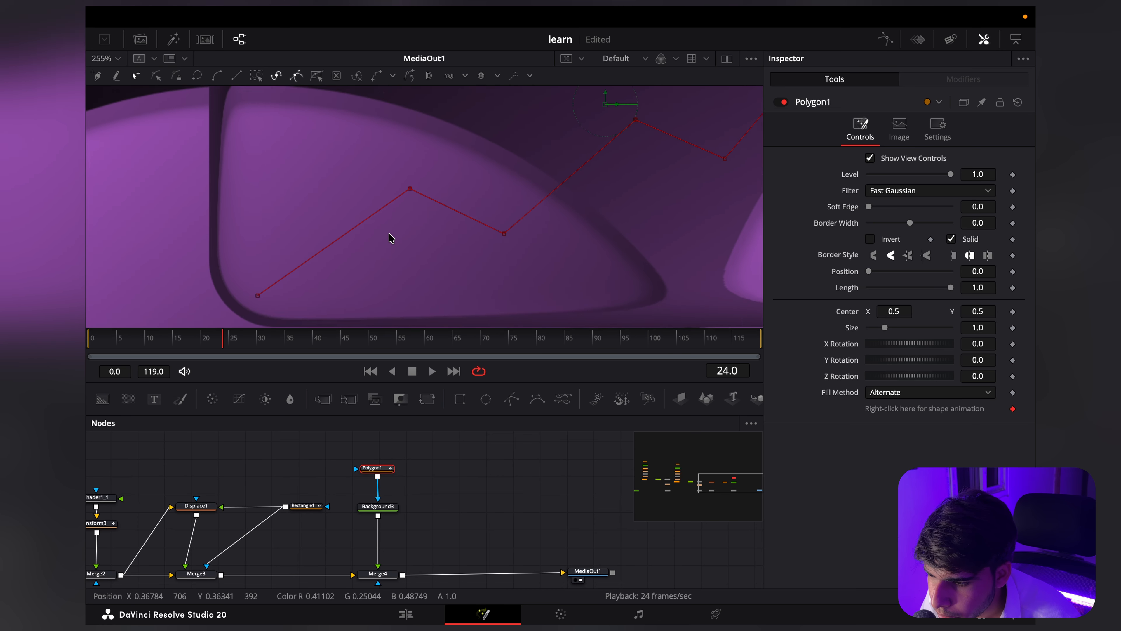
scroll(401, 244, "down", 2)
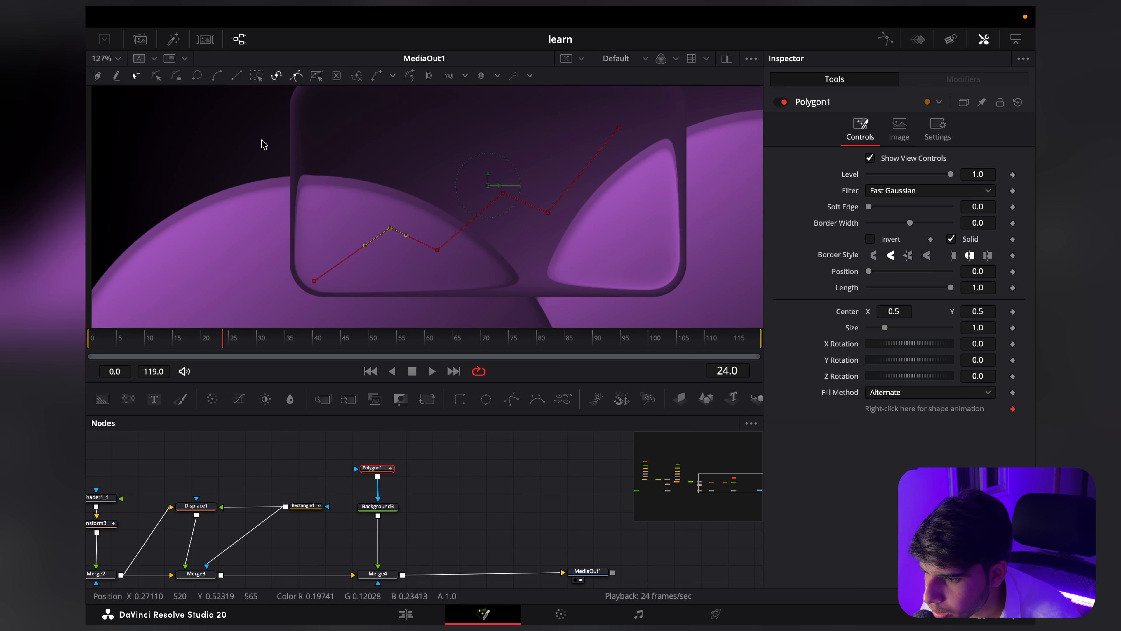
left_click(217, 75)
left_click(437, 250)
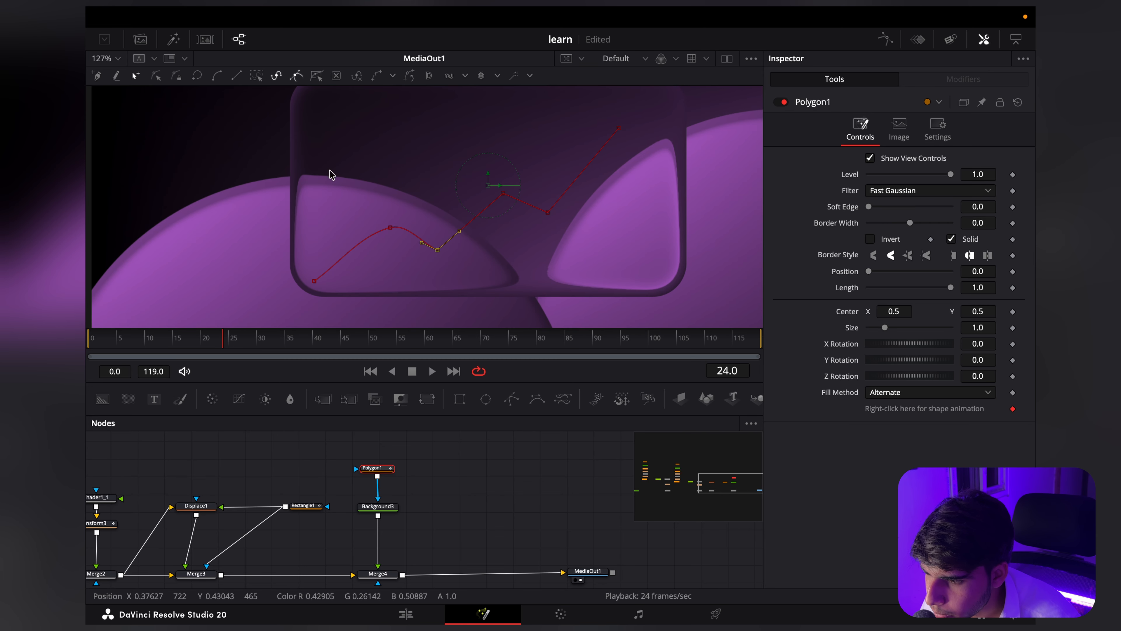
left_click(224, 76)
left_click_drag(593, 240, 438, 157)
key("shift+s")
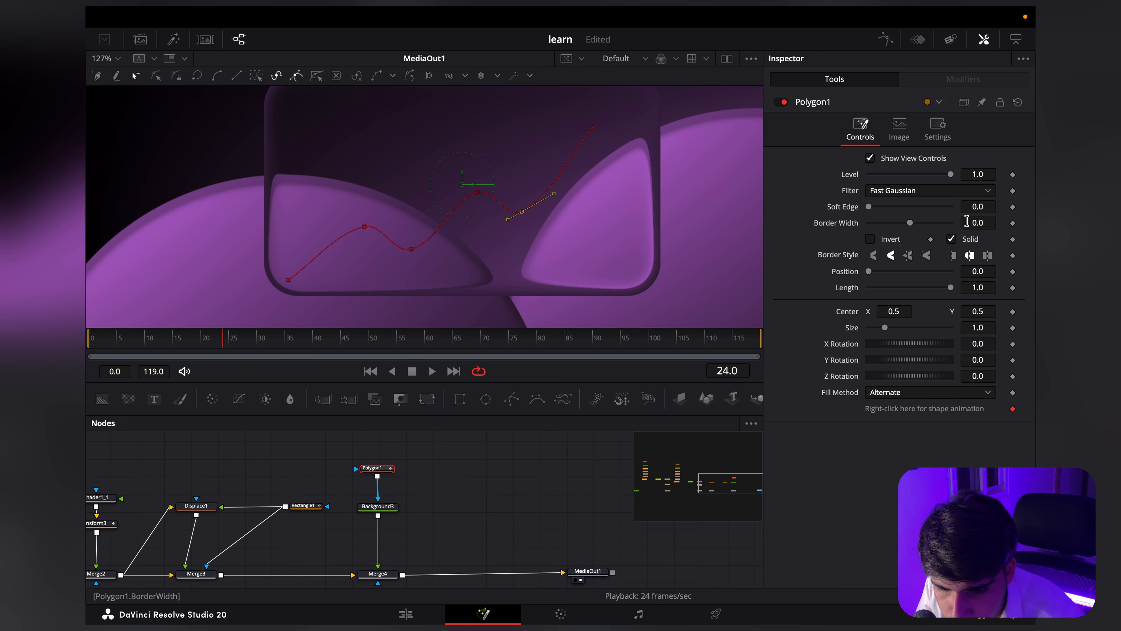
Step: Set Polygon1's Border Width to 0.003 to give the curve a thin stroke
left_click_drag(967, 221, 981, 222)
scroll(377, 231, "up", 3)
scroll(378, 231, "down", 5)
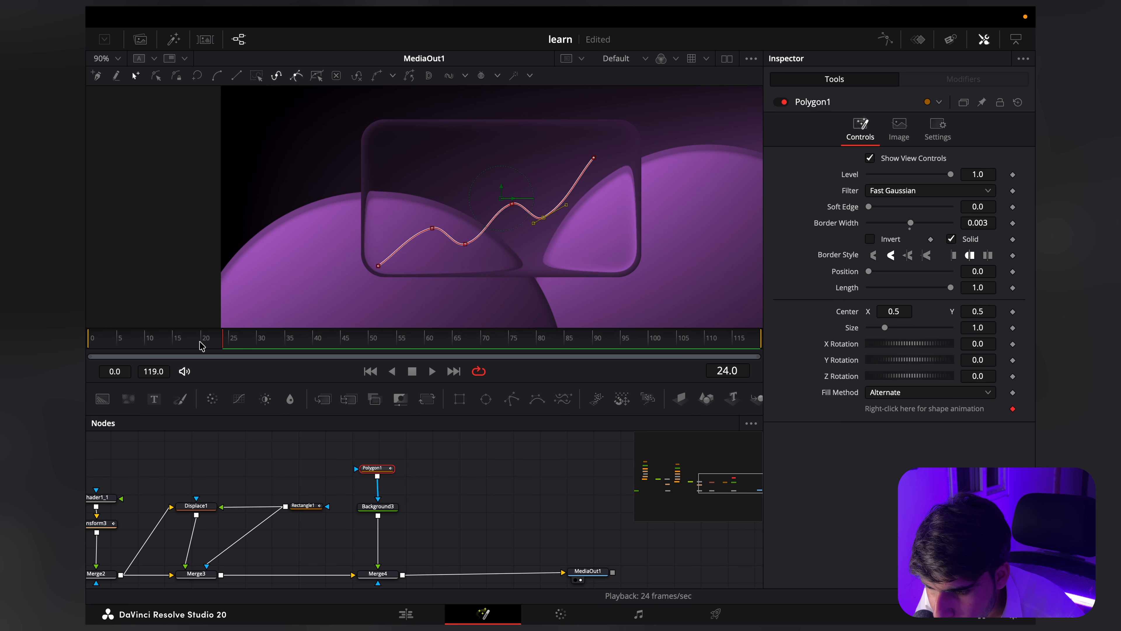
Step: Set Polygon1's Fill Method to Non-zero Winding and keyframe its Length at 0 on frame 17
mouse_move(201, 344)
left_mouse_down()
mouse_move(136, 347)
mouse_move(186, 353)
left_mouse_up()
scroll(250, 348, "up", 3)
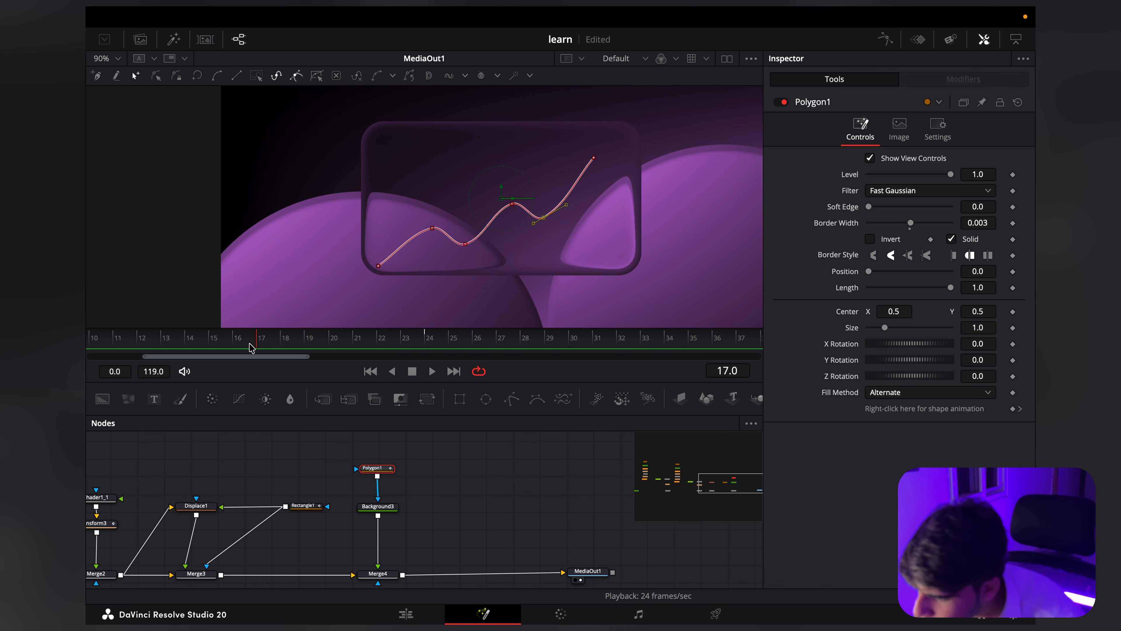
left_click(913, 392)
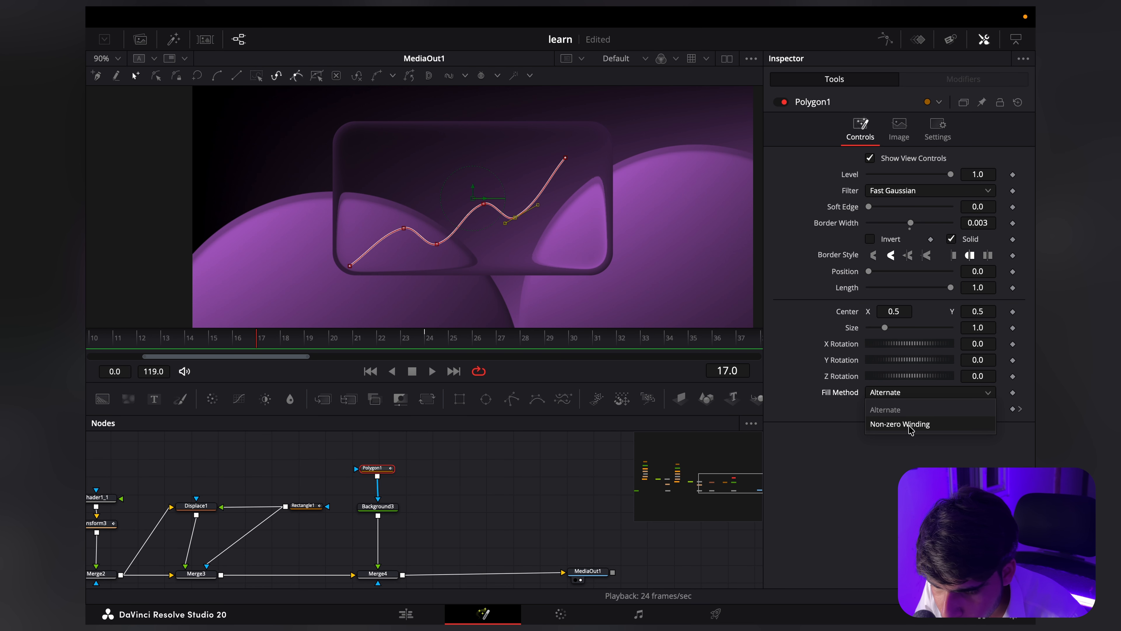
left_click(910, 424)
left_click(1013, 287)
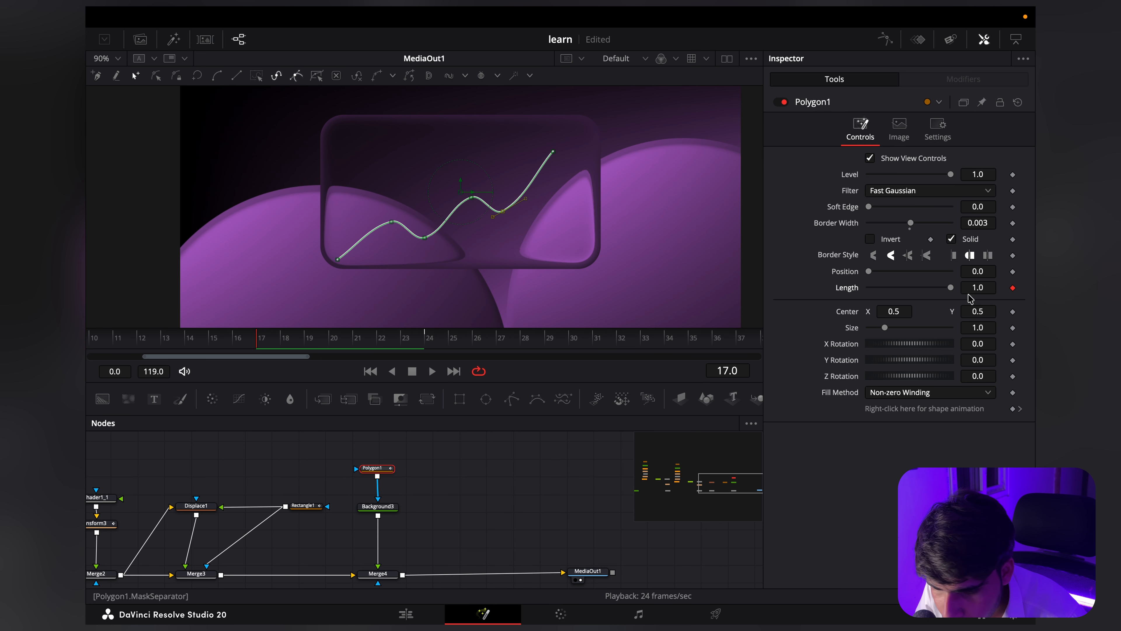
left_click_drag(987, 288, 556, 283)
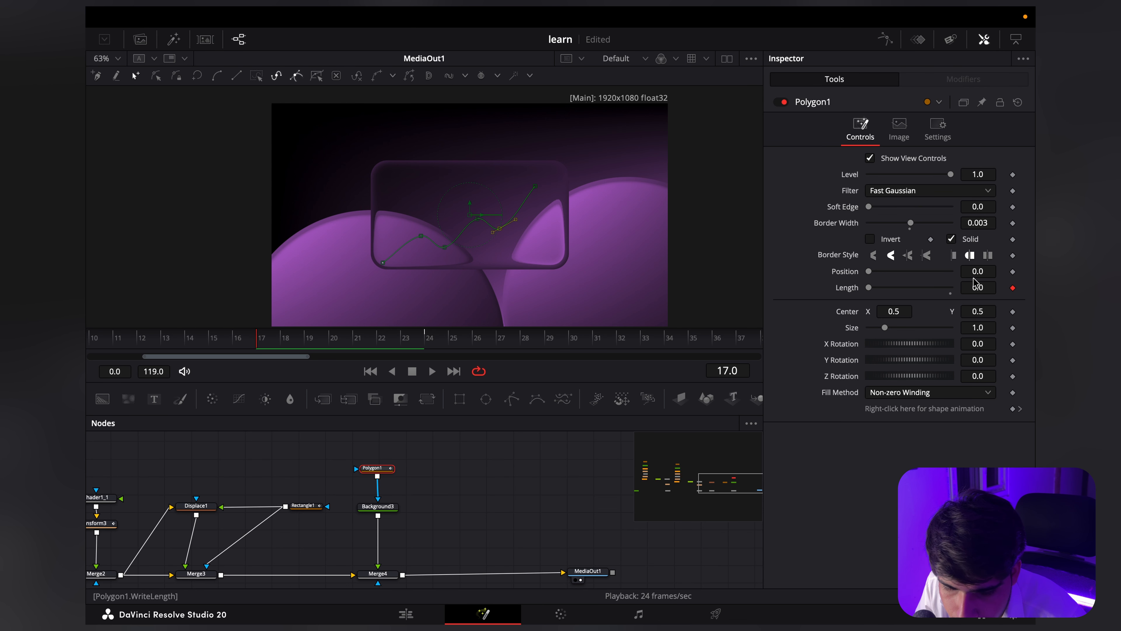
Step: Keyframe Polygon1's Length at 1.0 on frame 50 so the line draws on completely
left_click_drag(367, 341, 574, 356)
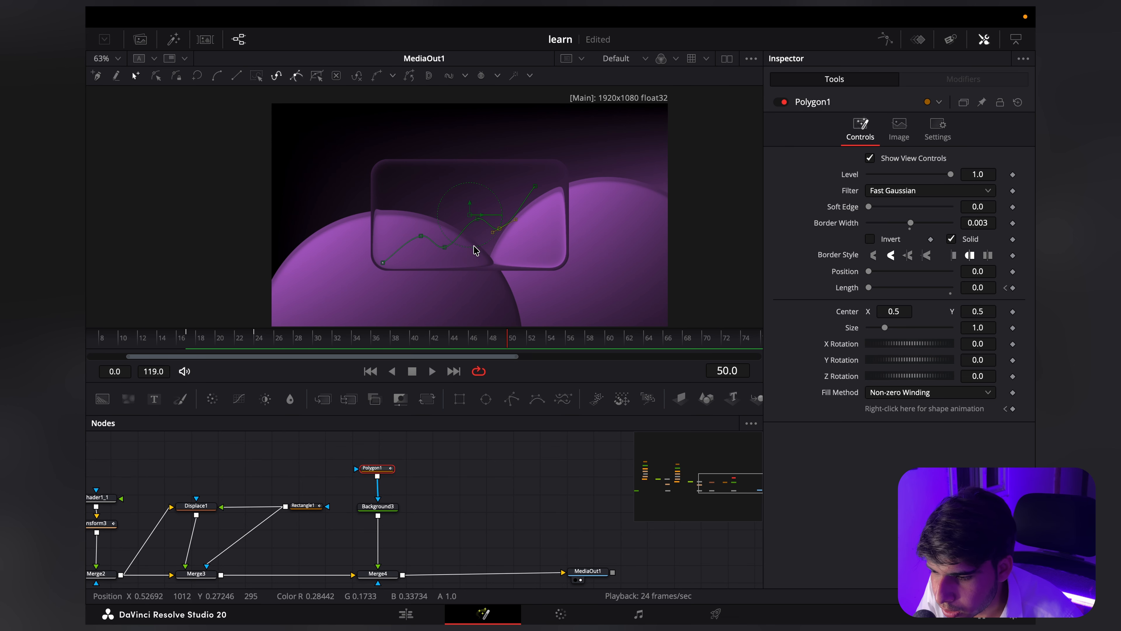
scroll(467, 239, "up", 3)
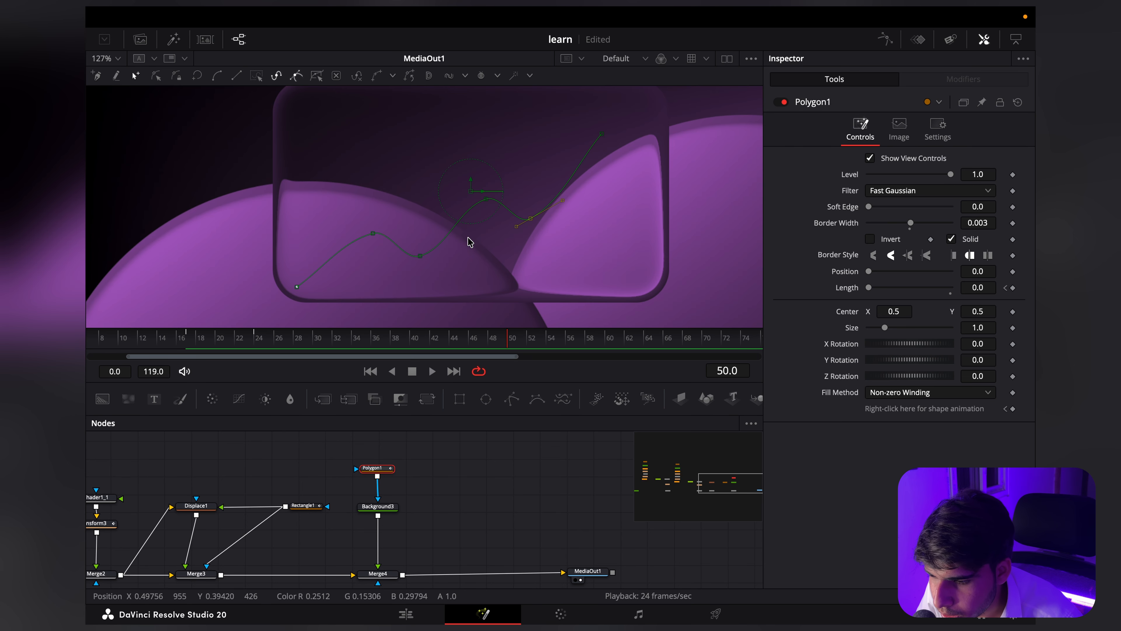
left_click_drag(467, 238, 466, 254)
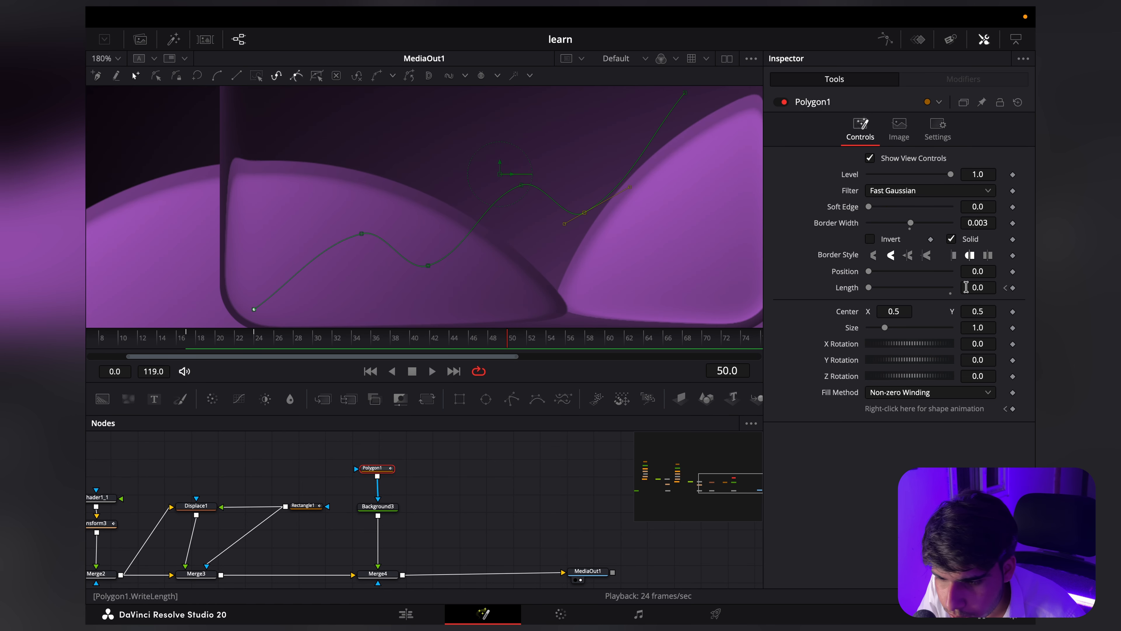
left_click_drag(868, 288, 951, 296)
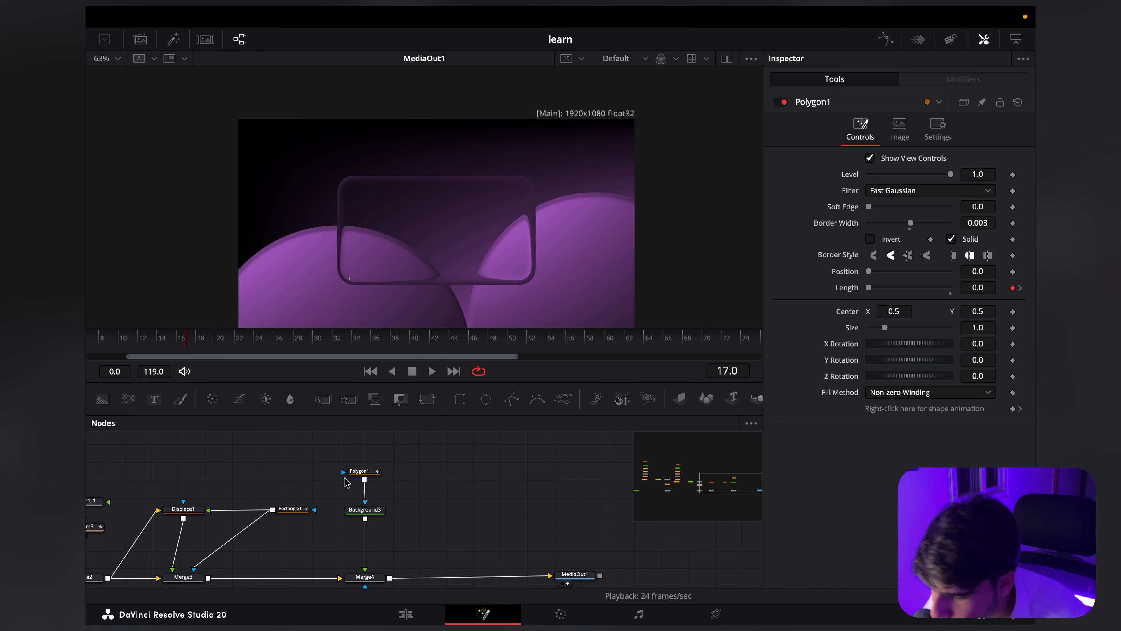
Step: Reshape Polygon1's Length curve in the Spline editor to rise steeply from frame 17 and ease gradually into frame 50
left_click(364, 472)
left_click(886, 39)
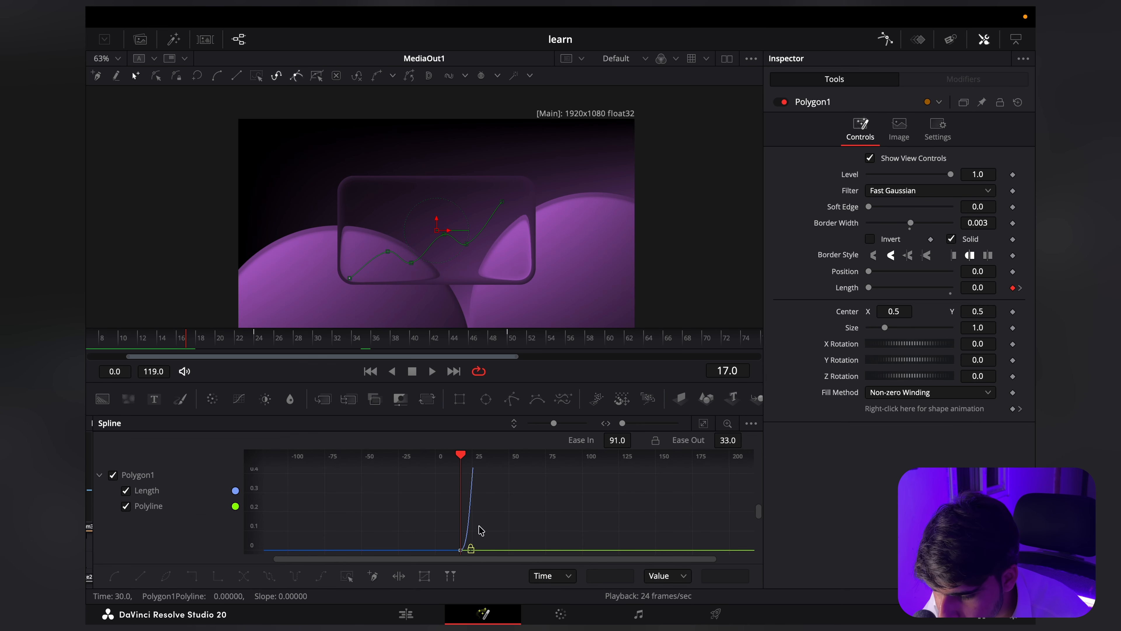
scroll(469, 525, "down", 5)
scroll(500, 523, "up", 5)
scroll(469, 515, "up", 3)
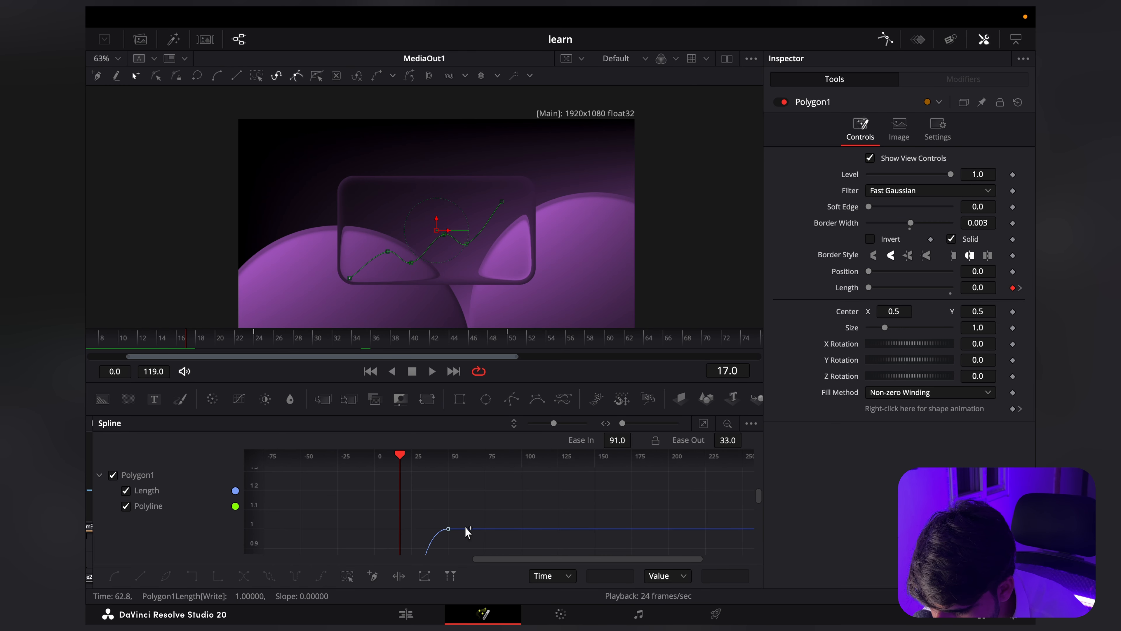
left_click_drag(390, 498, 471, 554)
left_click_drag(452, 500, 572, 478)
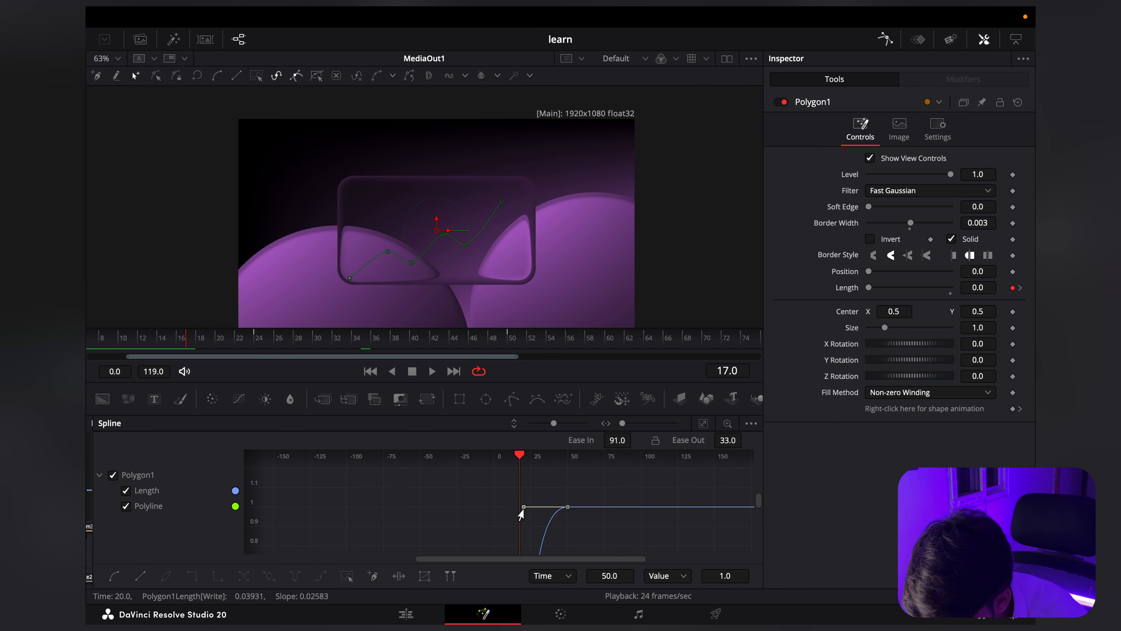
left_click_drag(521, 513, 508, 453)
scroll(513, 508, "down", 5)
scroll(514, 514, "up", 10)
left_click_drag(420, 550, 511, 471)
scroll(503, 499, "down", 10)
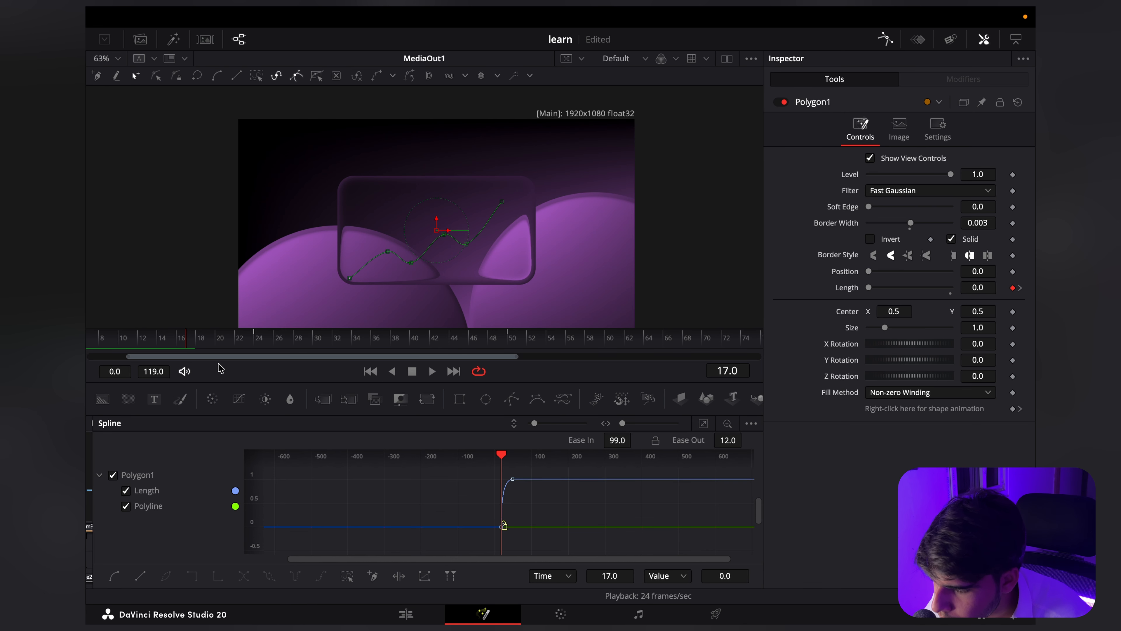
Step: Close the Spline editor and preview the line's draw-on animation from about frame 12
left_click(147, 344)
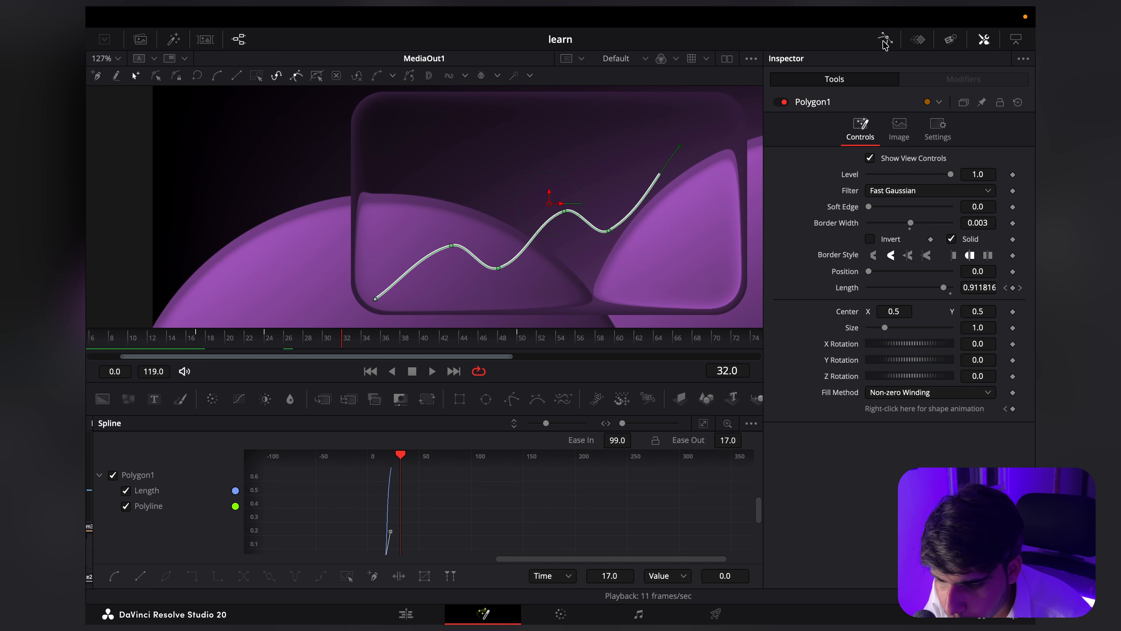
left_click(886, 41)
scroll(583, 213, "up", 4)
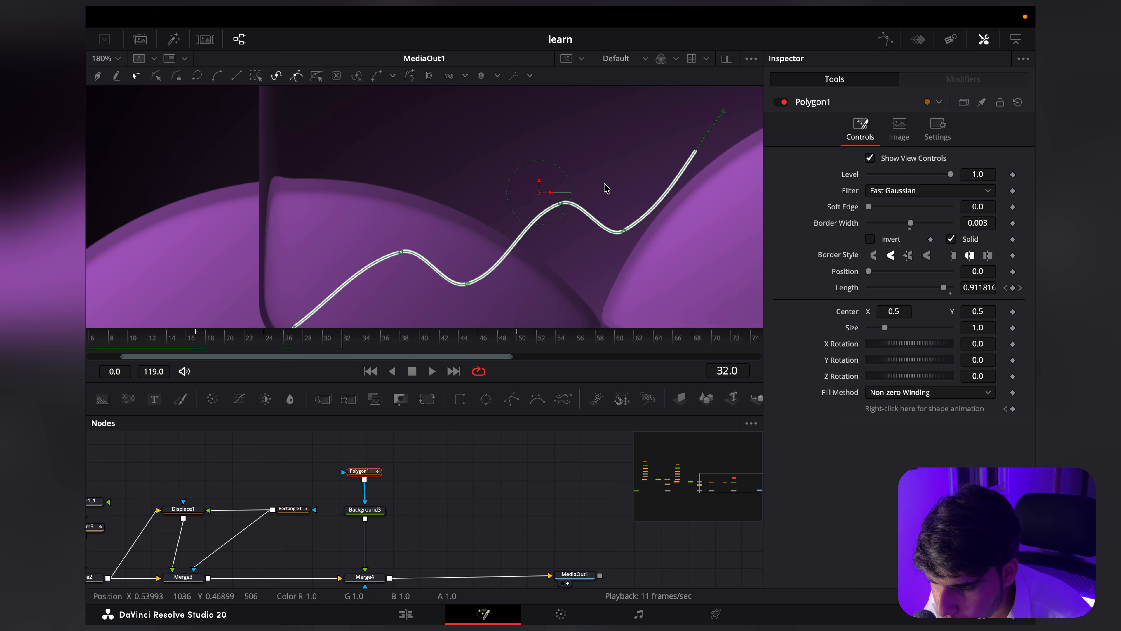
left_click_drag(605, 184, 639, 181)
left_click_drag(475, 222, 436, 242)
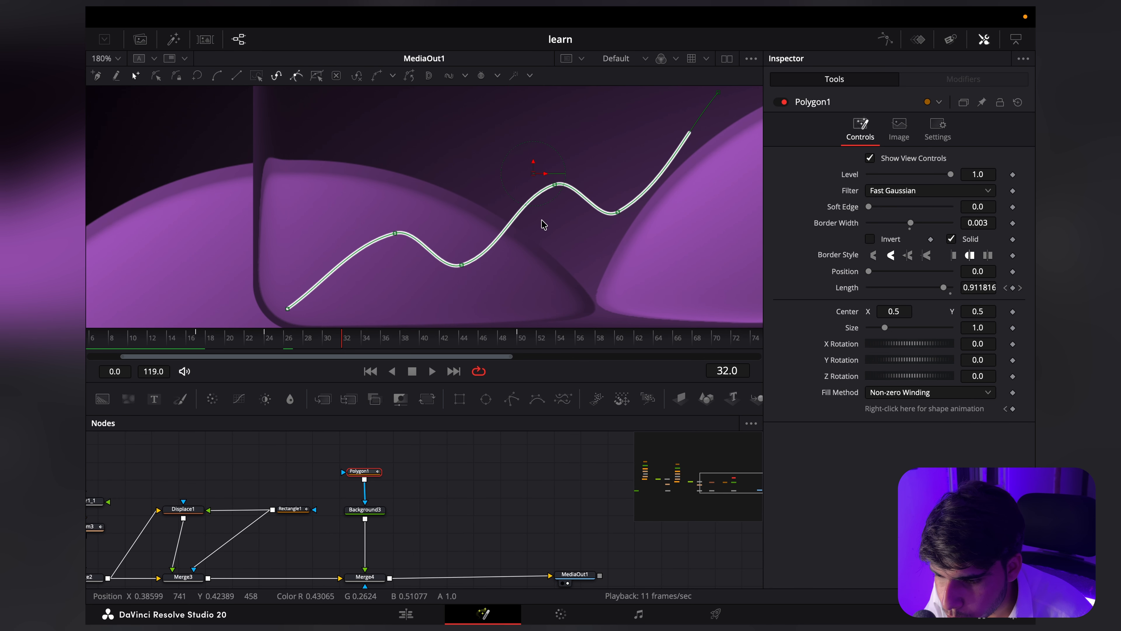
left_click_drag(635, 179, 590, 209)
Step: Add a Background node merged over the output of Merge4 and mask it with an Ellipse
left_click_drag(416, 515, 432, 493)
left_click(451, 481)
left_click(106, 400)
left_click_drag(431, 494, 436, 475)
left_click_drag(445, 474, 379, 545)
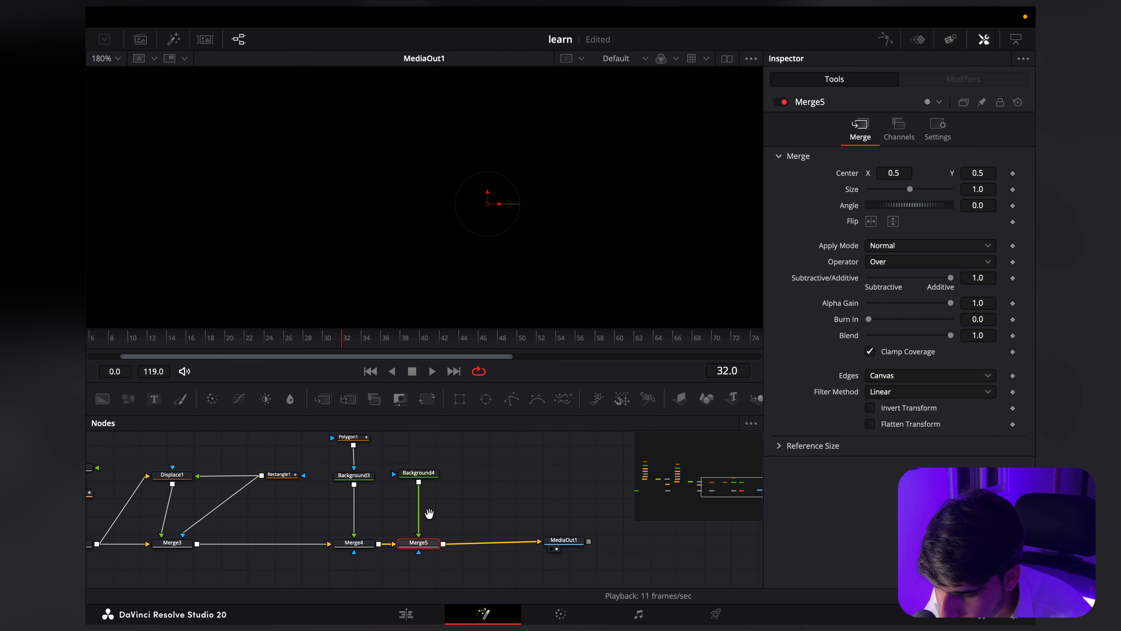
mouse_move(428, 513)
left_mouse_down()
mouse_move(418, 540)
mouse_move(419, 495)
left_mouse_up()
left_click(486, 399)
scroll(435, 229, "down", 4)
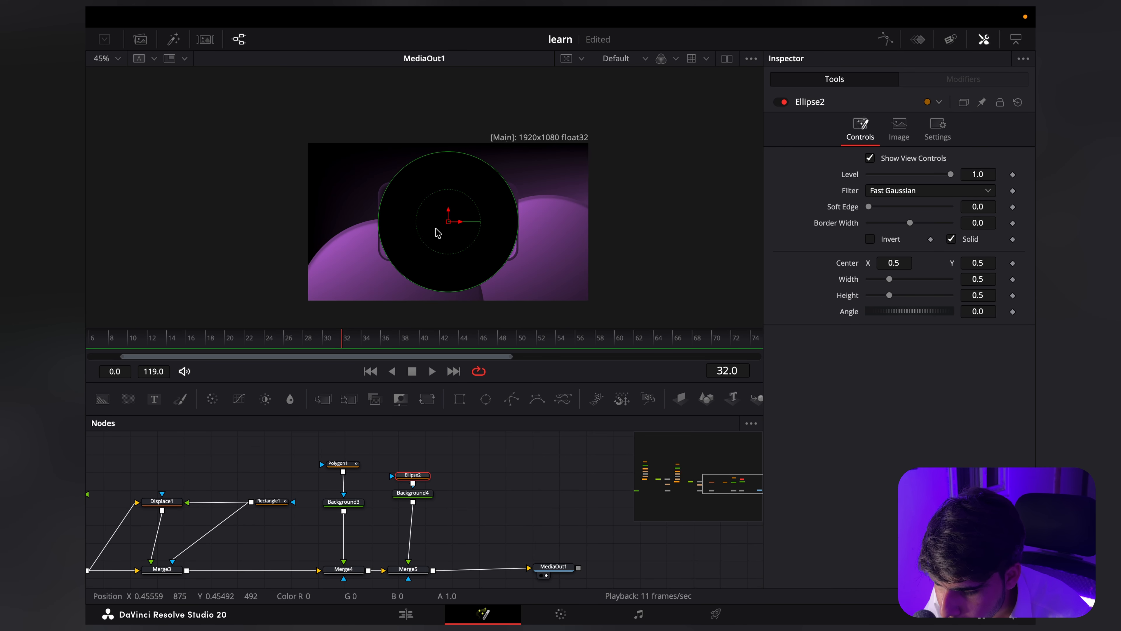
Step: Set Background4's color to white
left_click(413, 493)
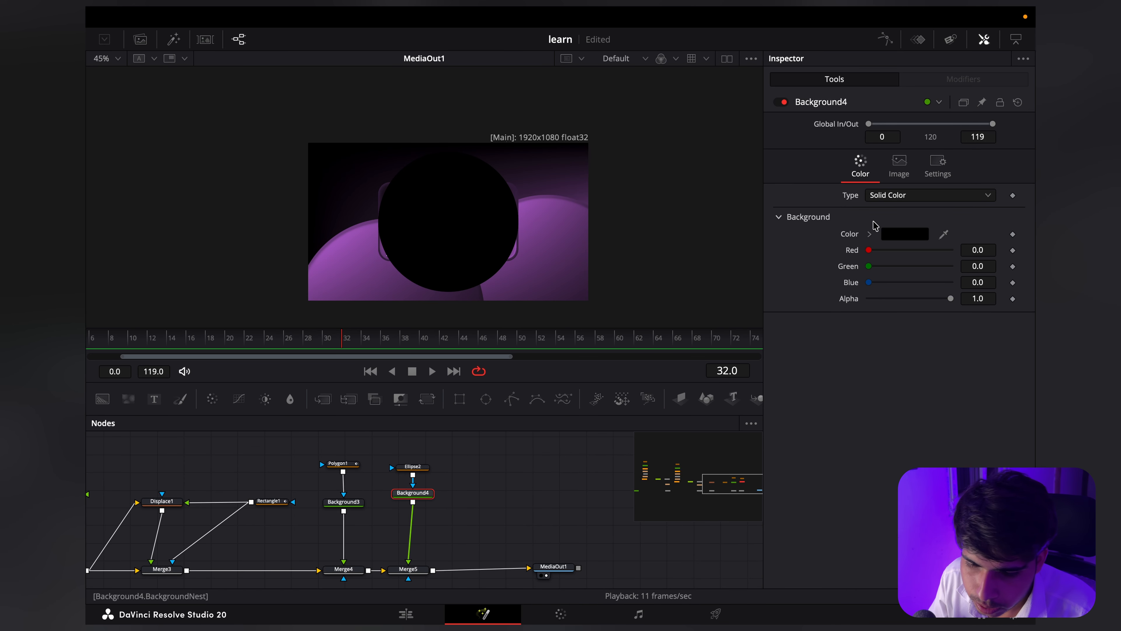
left_click(891, 236)
left_click(884, 268)
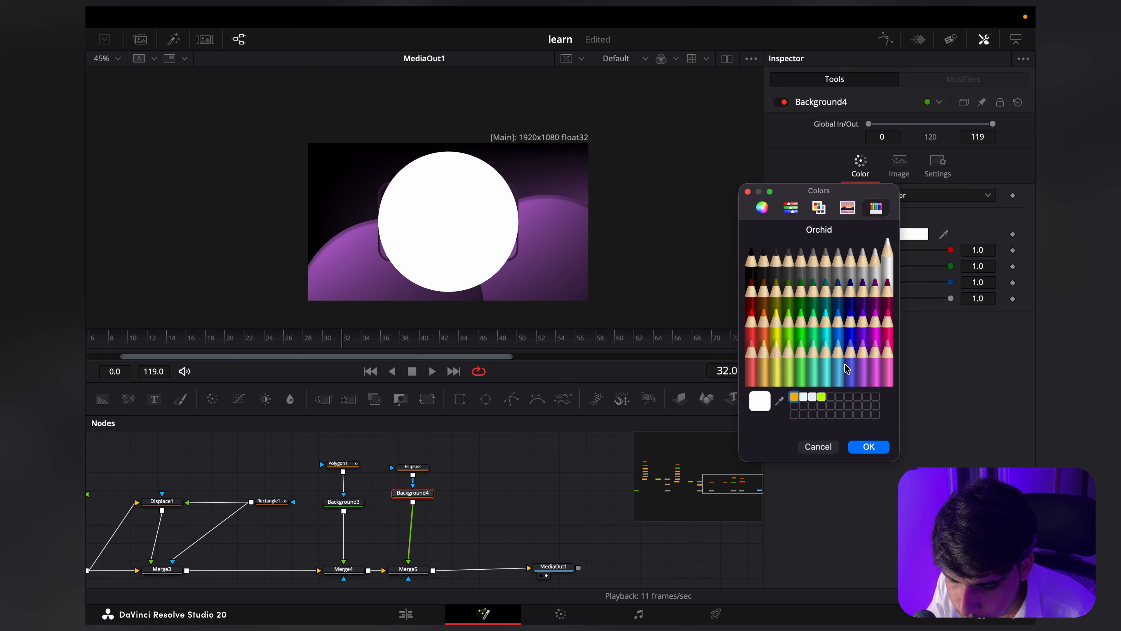
left_click(869, 446)
Step: Add a Transform node after Background4 and shrink the white circle to a Size of 0.025
scroll(394, 238, "up", 1)
left_click(426, 400)
left_click_drag(910, 222, 870, 222)
scroll(451, 236, "up", 4)
Step: Position the white dot on the line's first peak, with Transform4's Center at X 0.383 and Y 0.407
left_click_drag(533, 133, 533, 246)
left_click_drag(897, 176, 756, 169)
scroll(290, 276, "up", 3)
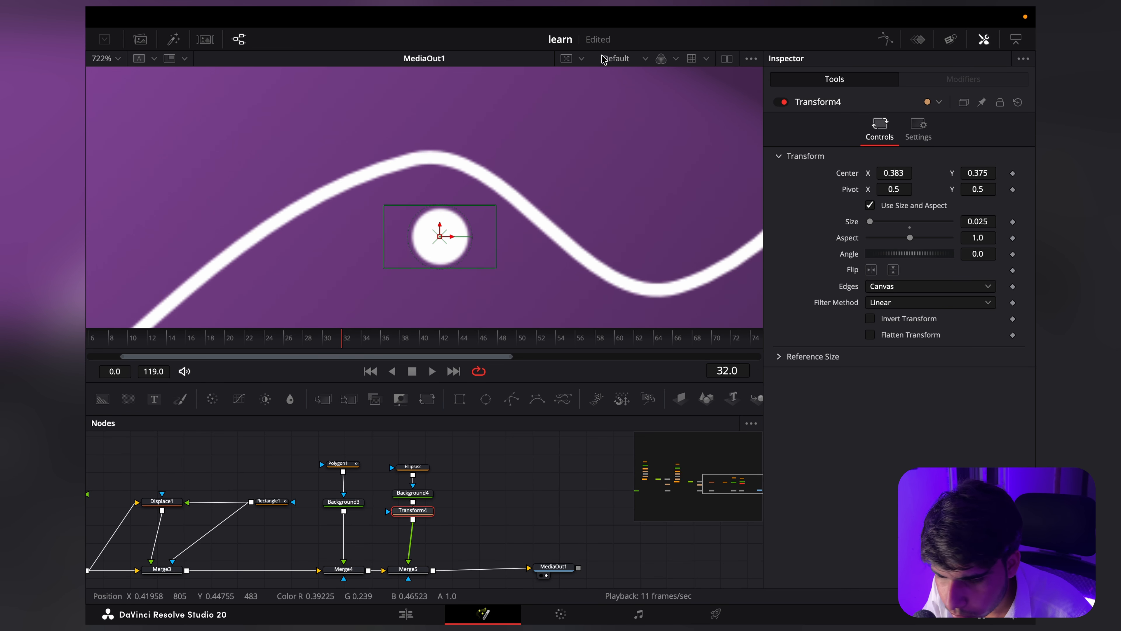
left_click_drag(966, 171, 1004, 172)
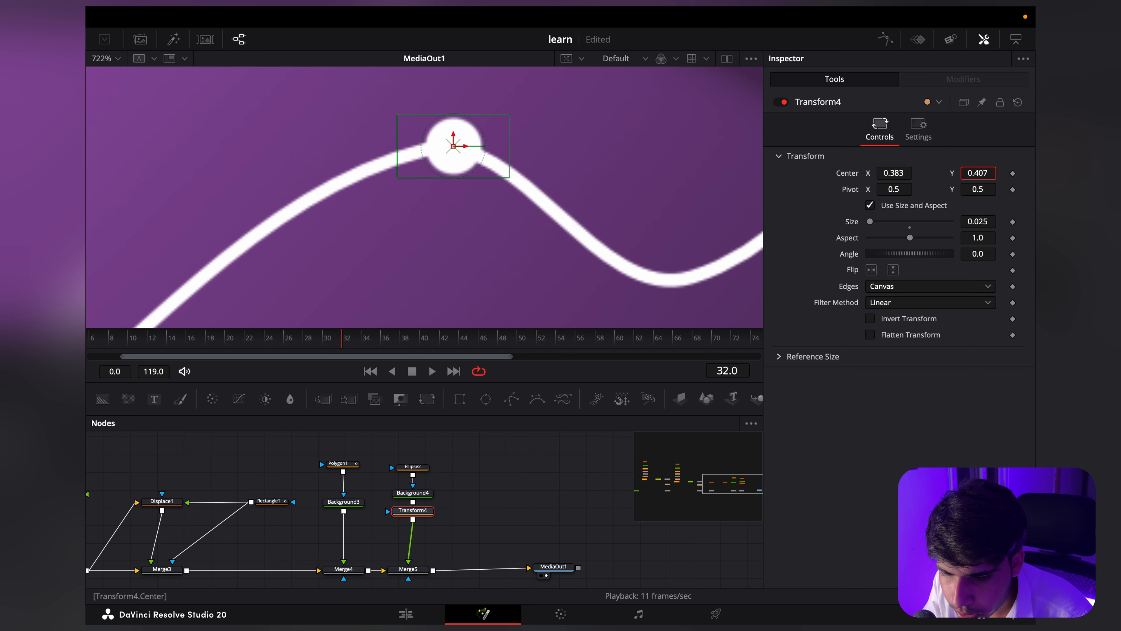
Step: Keyframe Transform4's Size at 0 on frame 18
scroll(347, 300, "down", 2)
left_click_drag(339, 348, 207, 340)
key("Right")
scroll(410, 229, "down", 2)
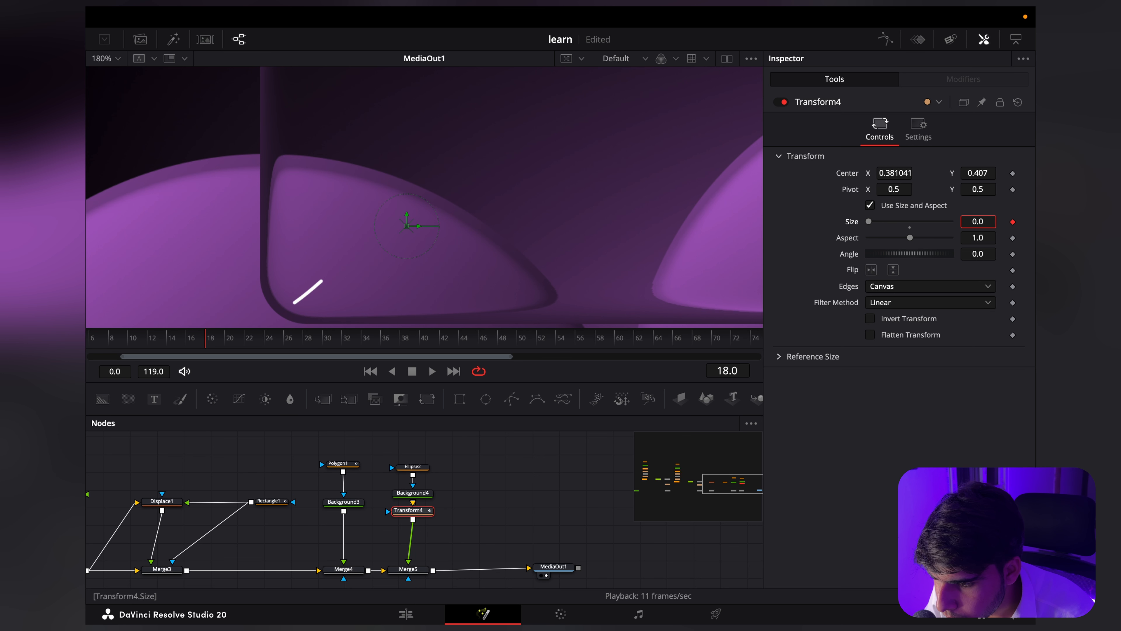
scroll(390, 188, "up", 3)
scroll(390, 188, "down", 2)
Step: Keyframe Transform4's Size at 0.02 on frame 20 and nudge its Center X to 0.383125
left_click(490, 513)
key("Right")
key("Right")
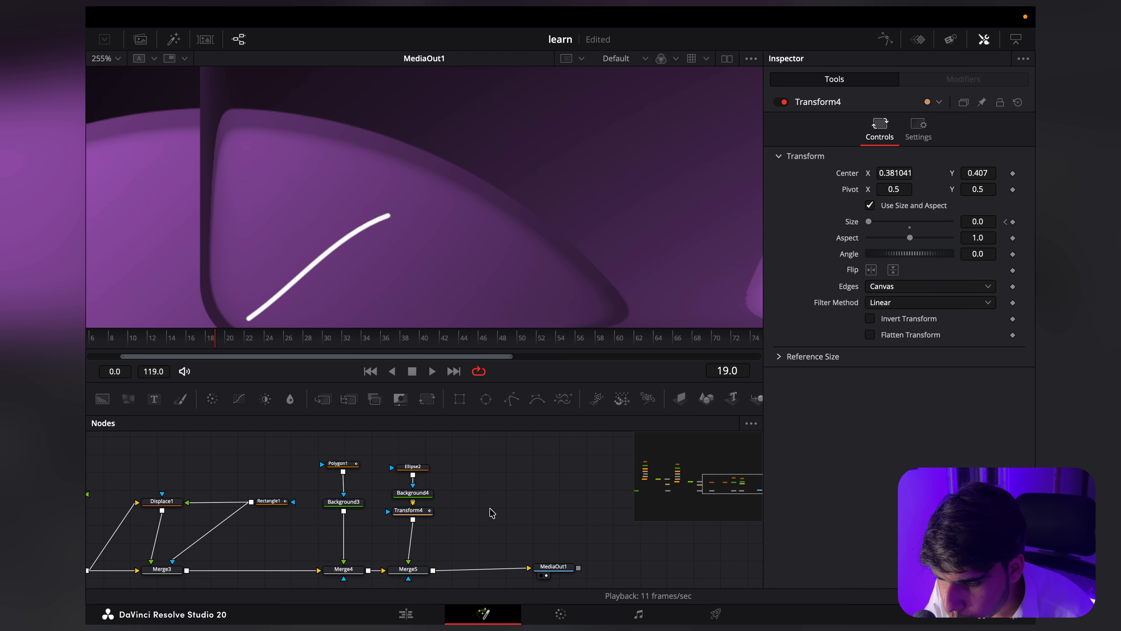
left_click(409, 510)
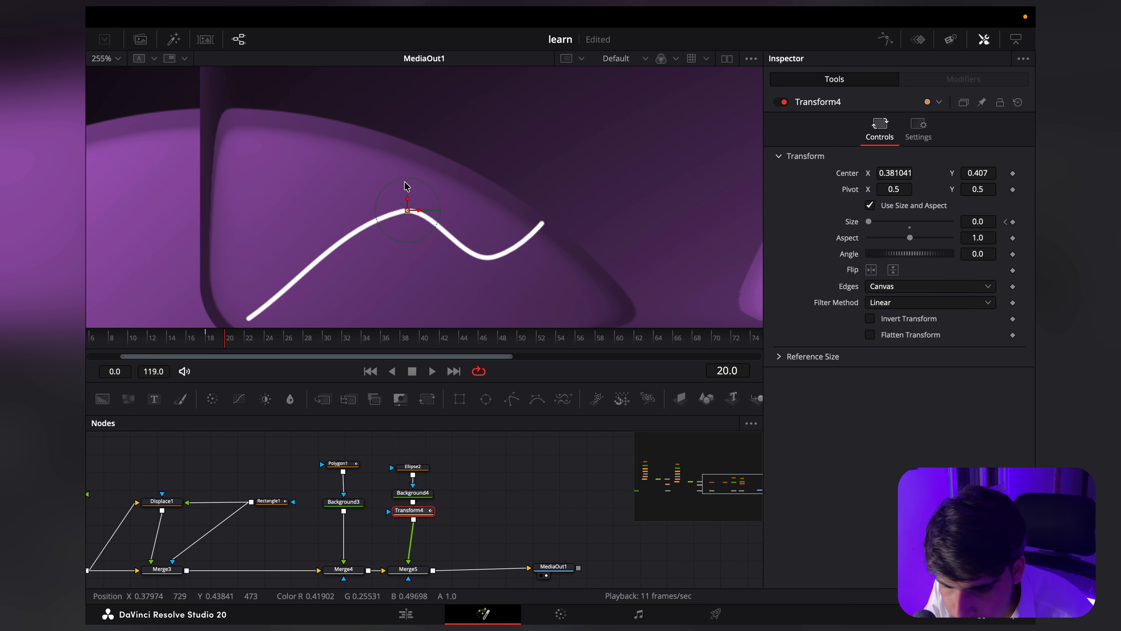
scroll(405, 183, "up", 1)
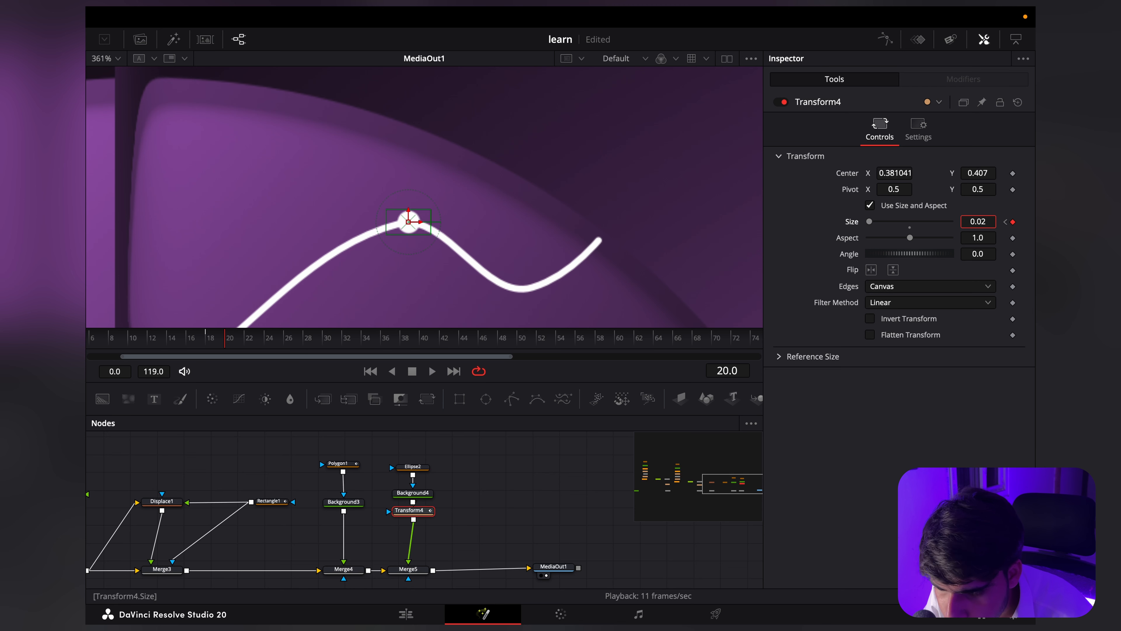
scroll(437, 239, "up", 2)
Step: Keyframe Transform4's Size at 0.038 on frame 22 and at 0.03 on frame 24 for an overshoot
key("Right")
key("Right")
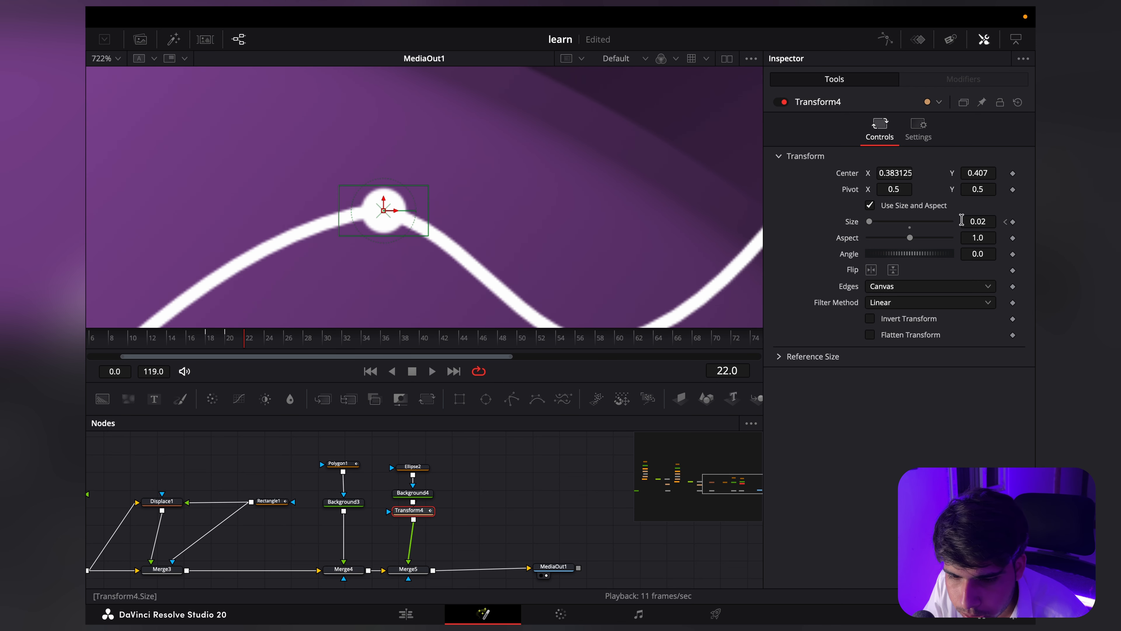
left_click_drag(977, 222, 993, 221)
key("Right")
key("Right")
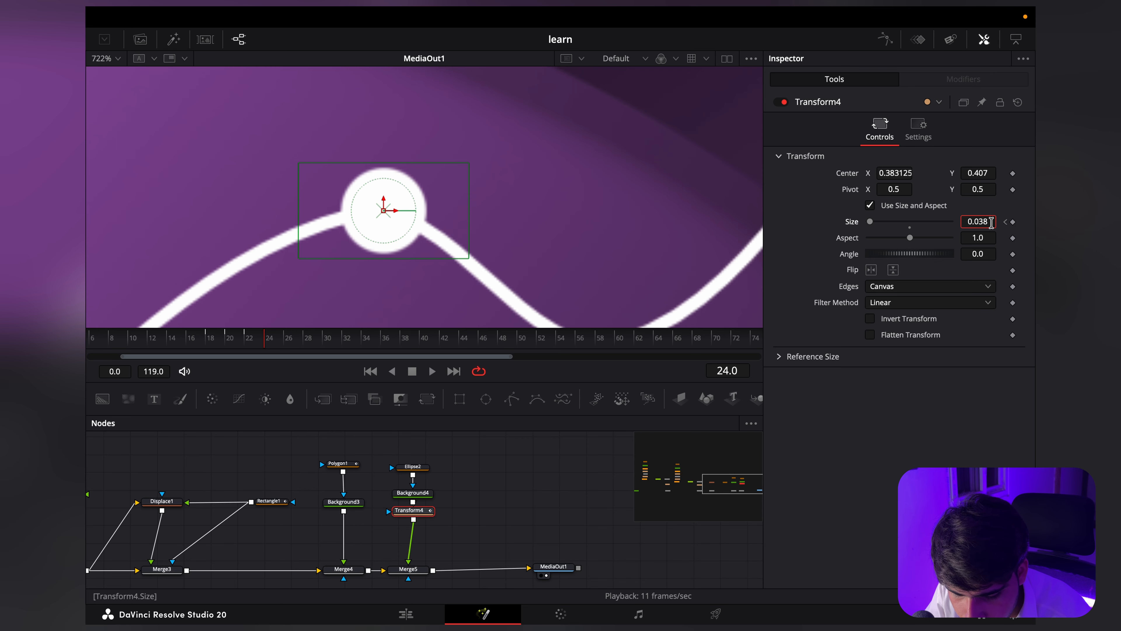
key("Return")
Step: Play the animation from about frame 17 to check the dot popping in on the line
scroll(461, 190, "down", 5)
key("space")
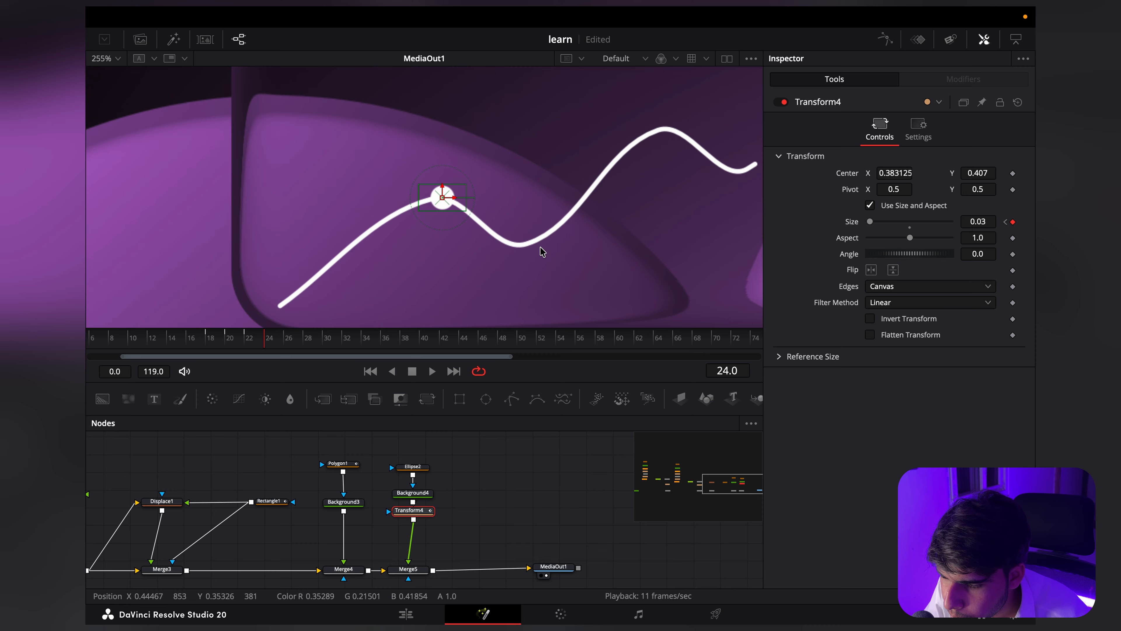
left_click(195, 338)
key("space")
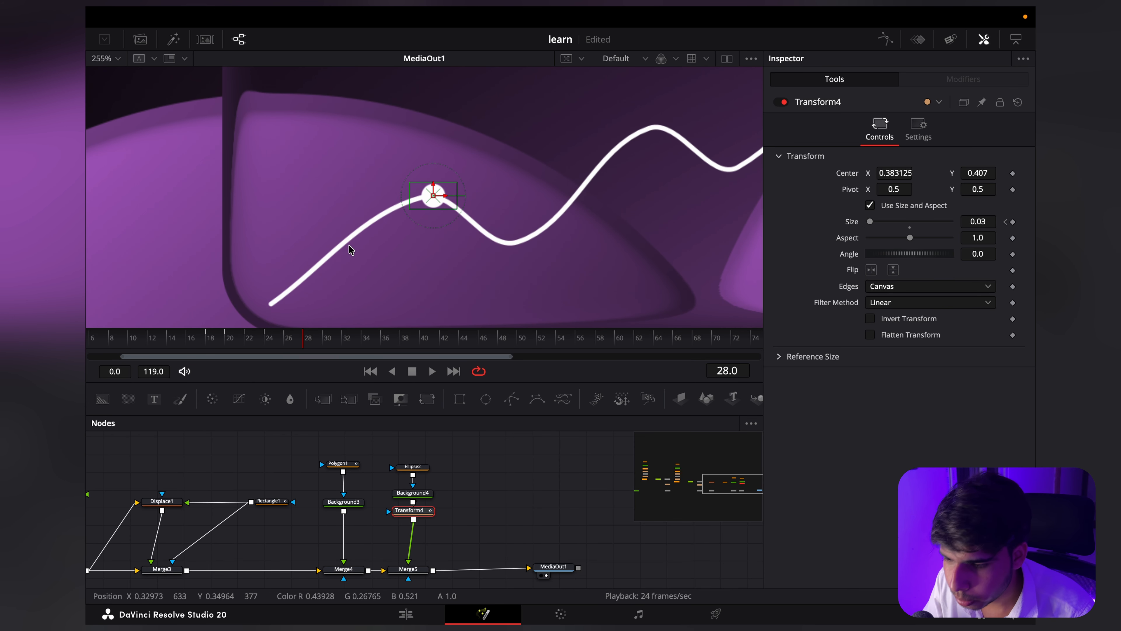
scroll(351, 249, "down", 3)
scroll(357, 251, "up", 2)
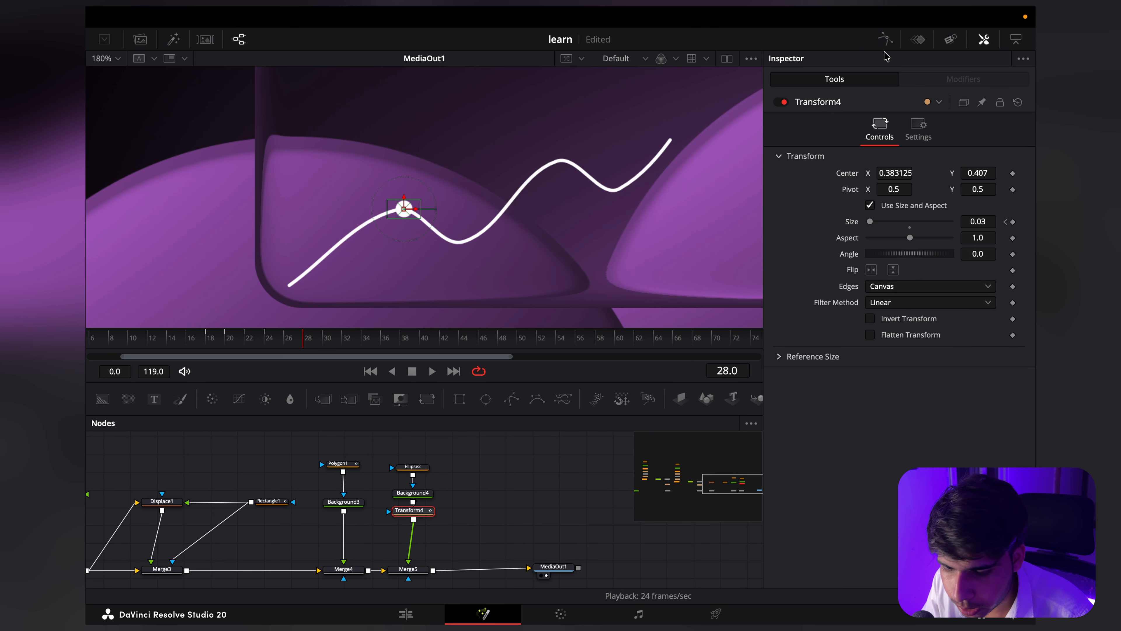
Step: Select all of Transform4's Size keyframes in the Spline editor and smooth their curve
left_click(885, 39)
scroll(489, 488, "left", 3)
scroll(487, 486, "right", 3)
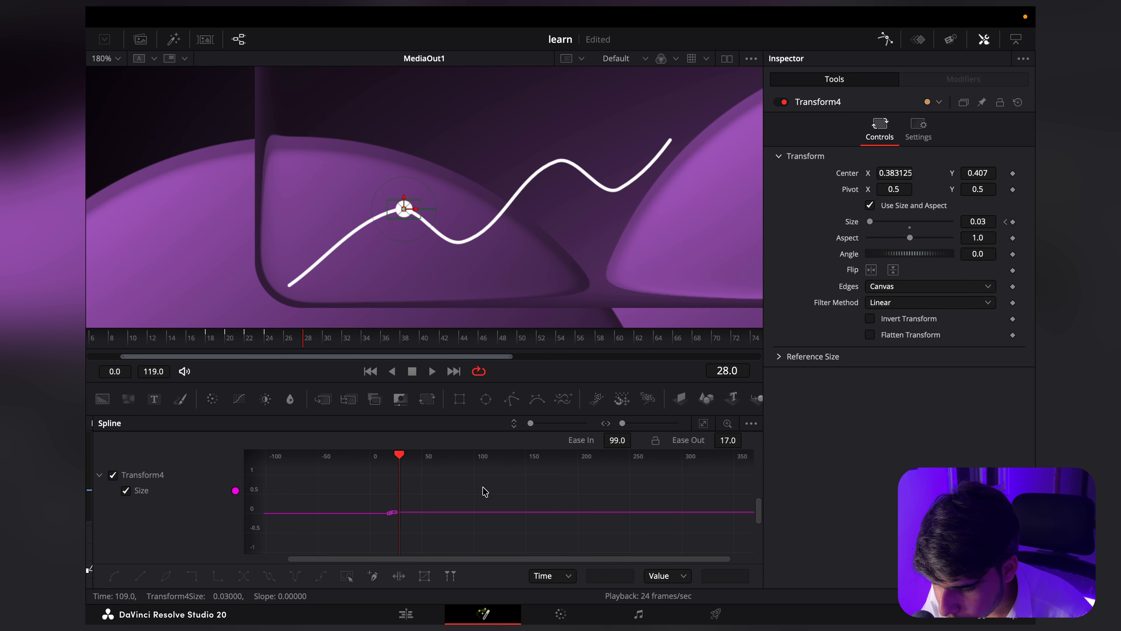
scroll(485, 487, "left", 2)
left_click_drag(396, 481, 477, 518)
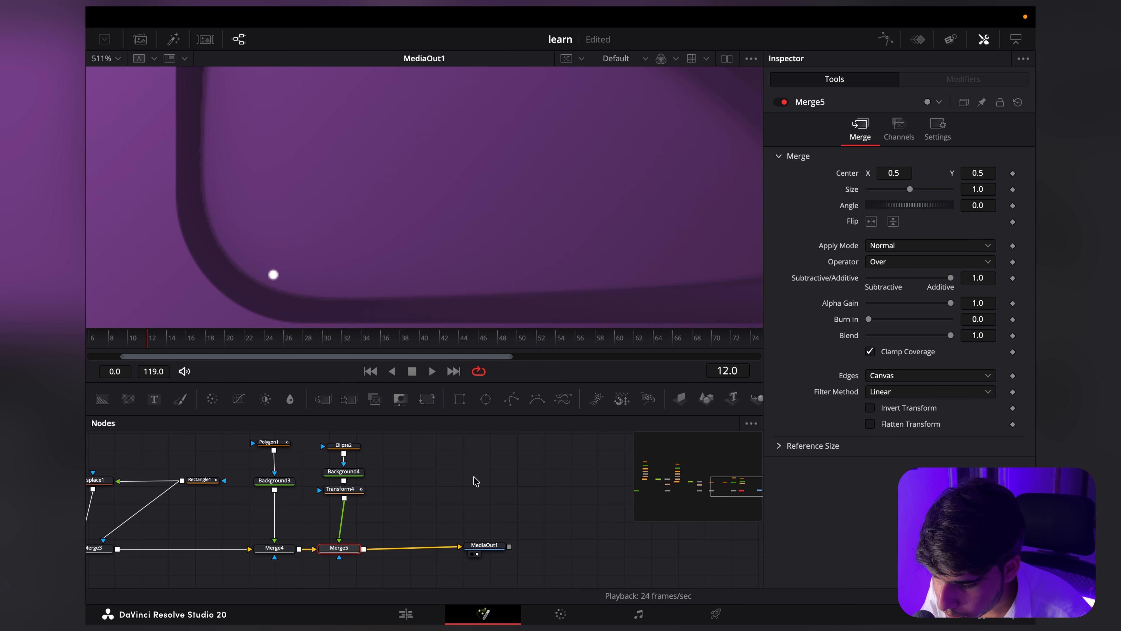
scroll(475, 481, "left", 5)
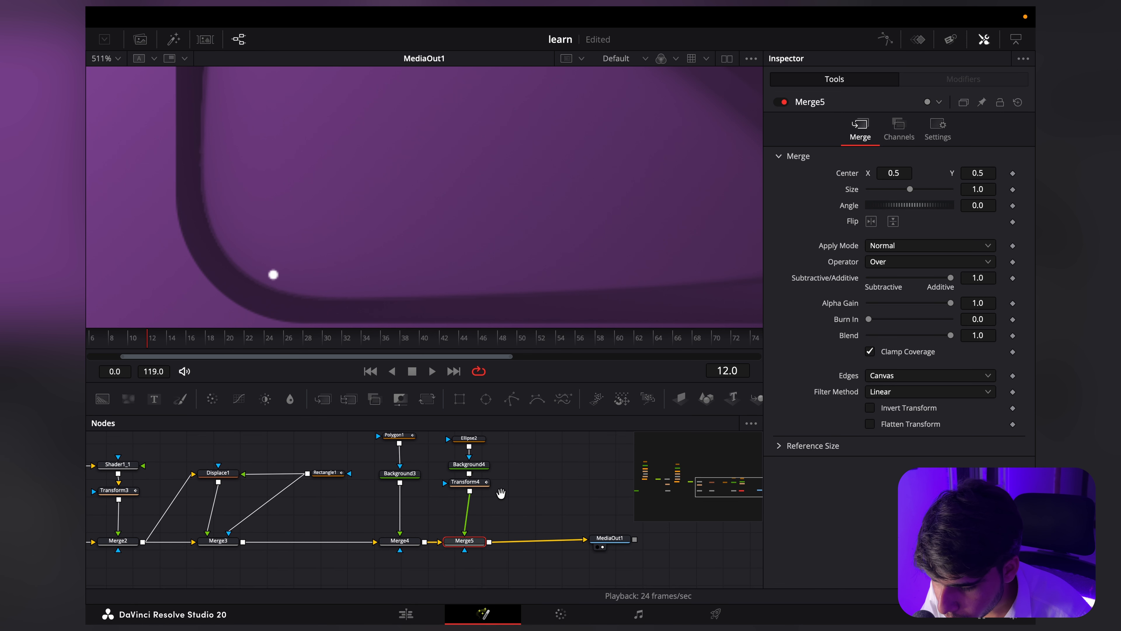
Step: Keyframe Polygon1's Level at 0 on frame 16 and 1.0 on frame 17, and play back the result
left_click(381, 491)
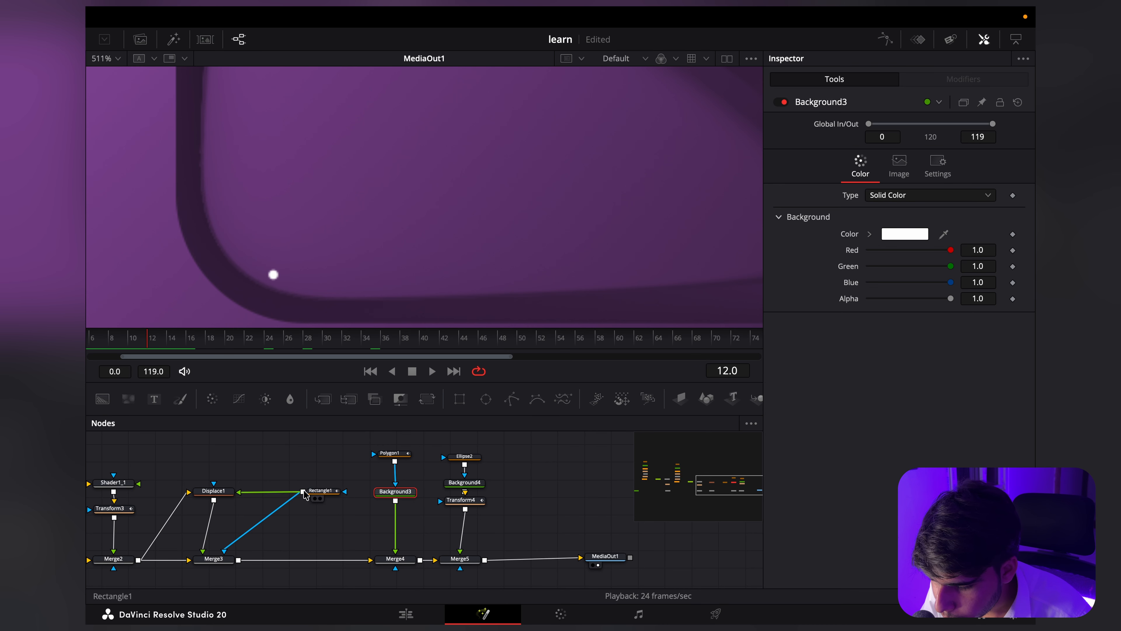
left_click(391, 455)
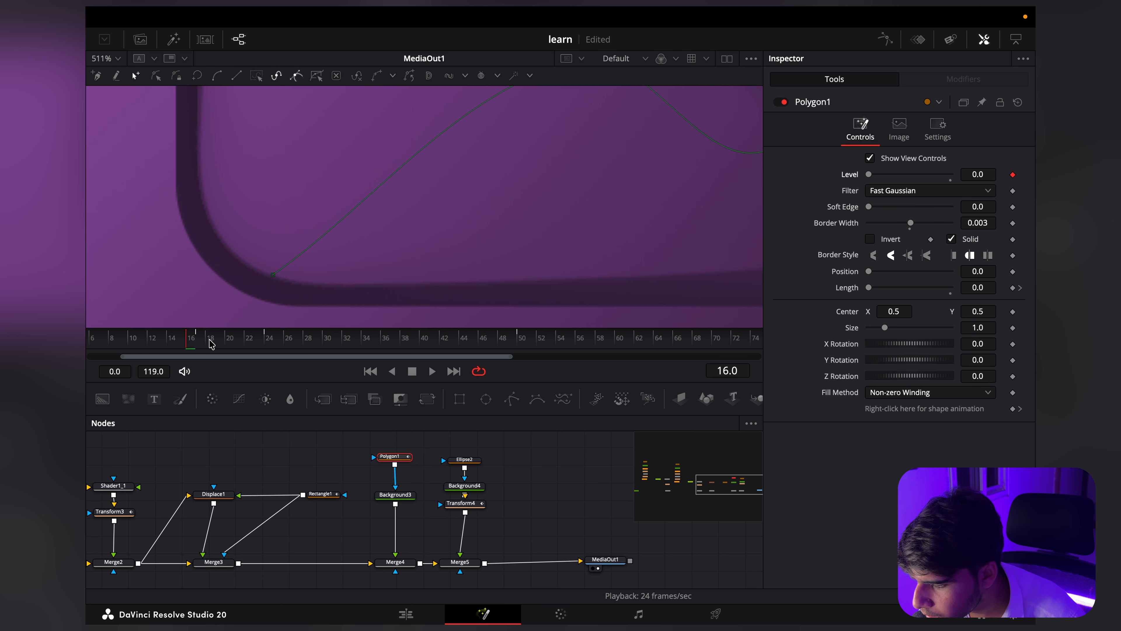
left_click(198, 345)
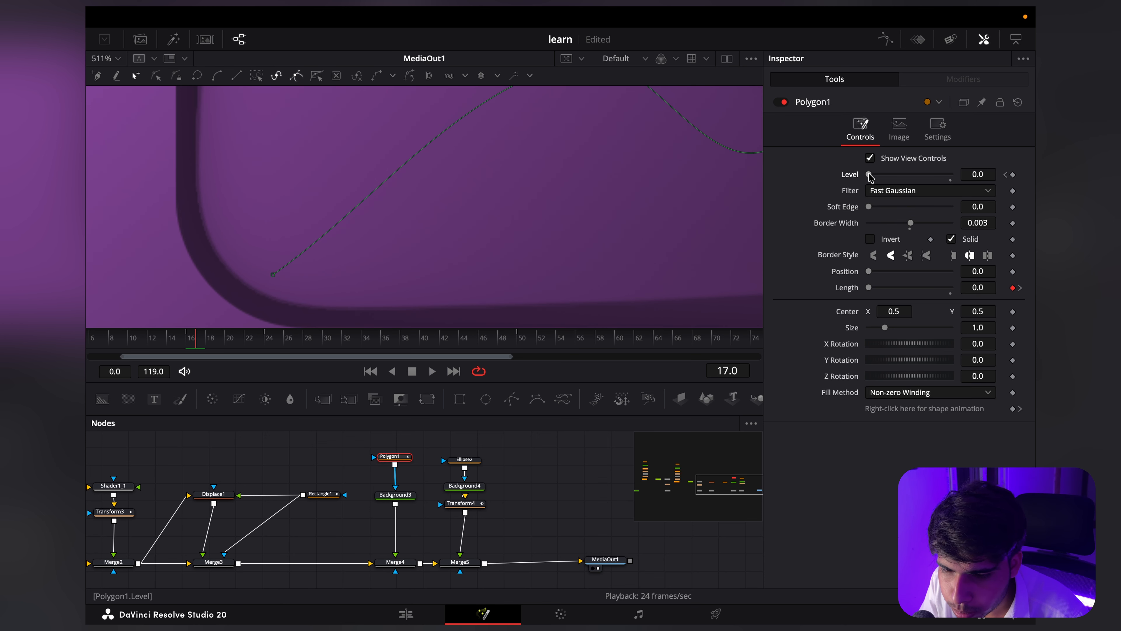
key("space")
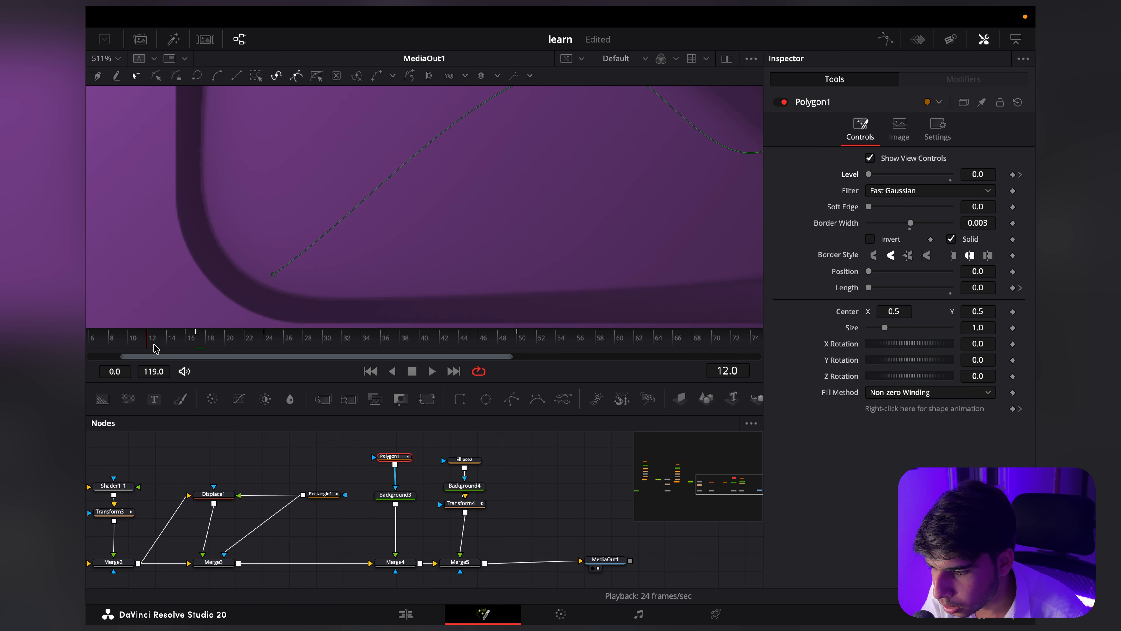
key("space")
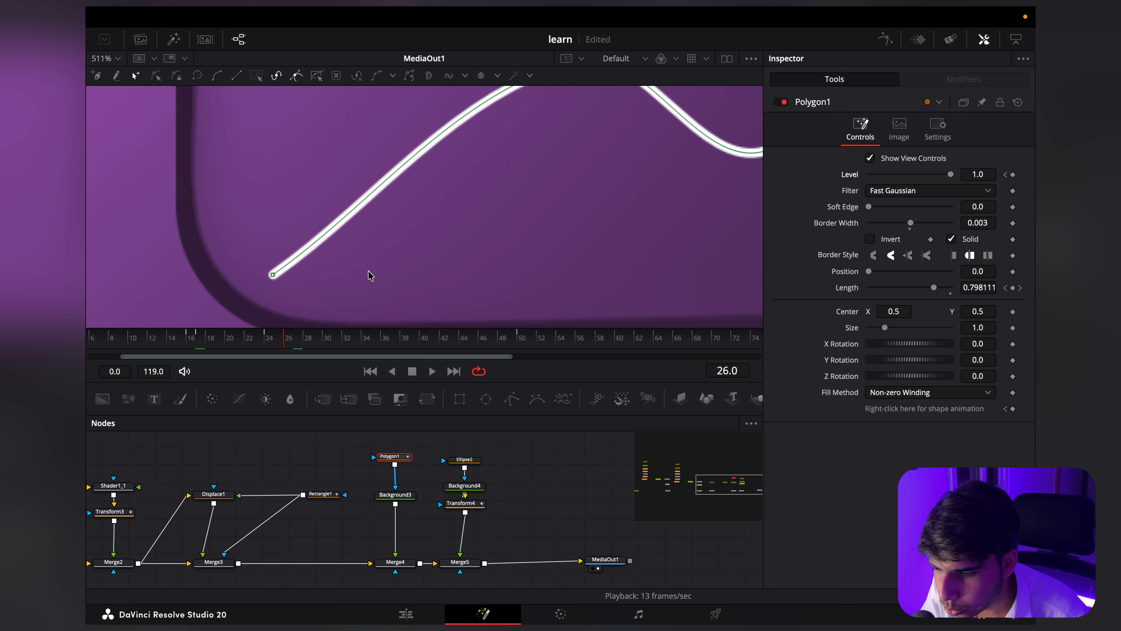
scroll(370, 274, "down", 8)
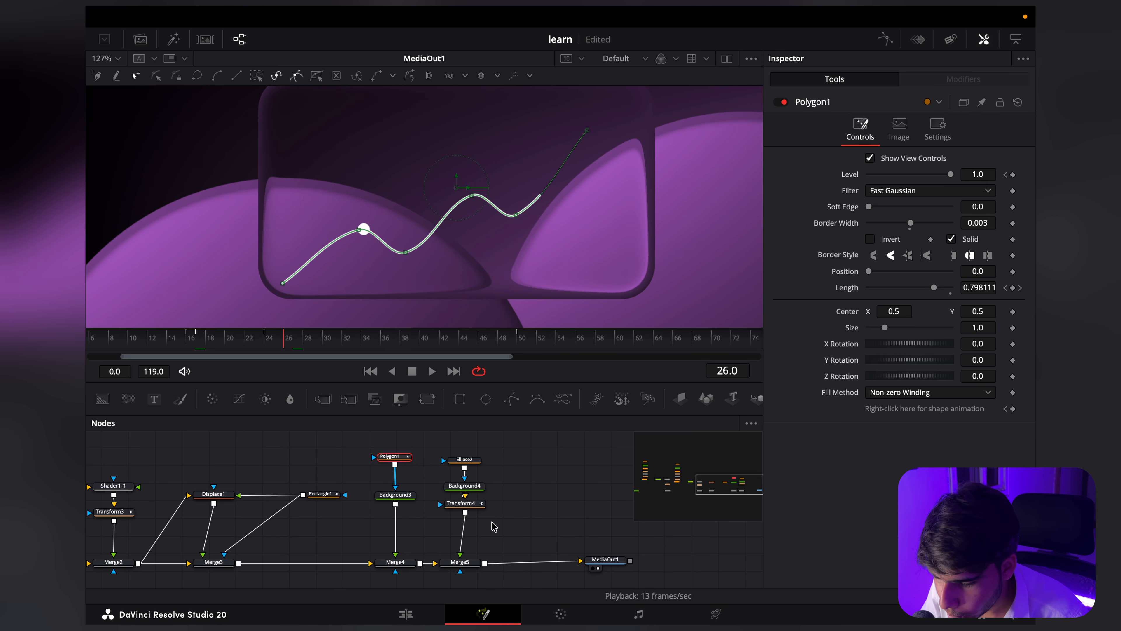
Step: Move MediaOut1 farther away from Merge5 to make room for more nodes
left_click_drag(492, 522, 372, 524)
left_click_drag(482, 563, 506, 562)
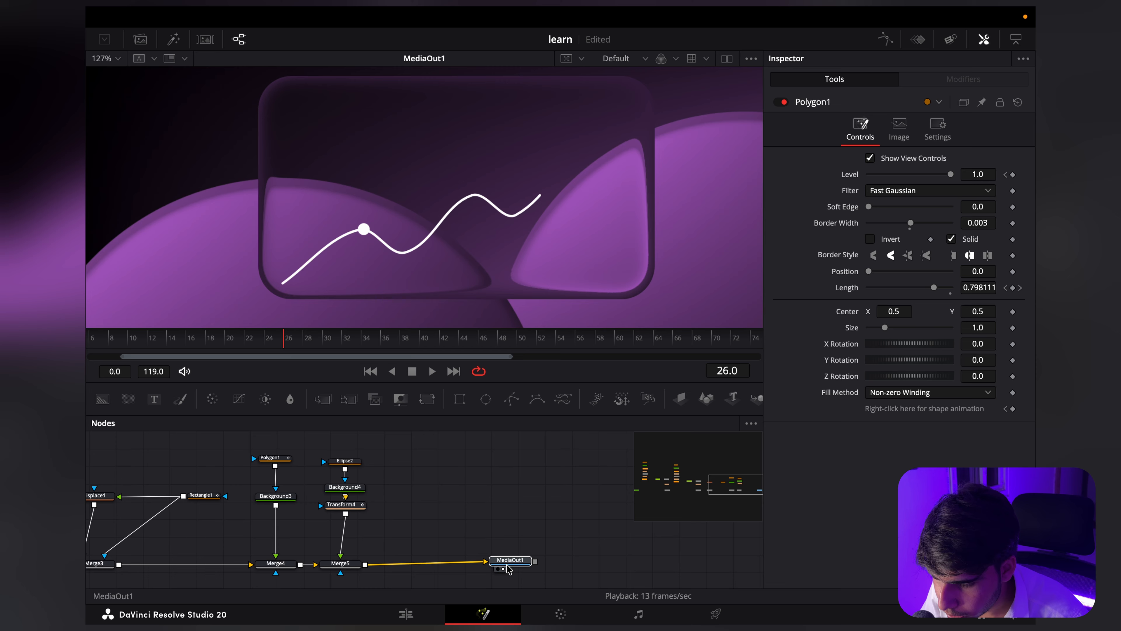
left_click(367, 472)
scroll(363, 225, "up", 2)
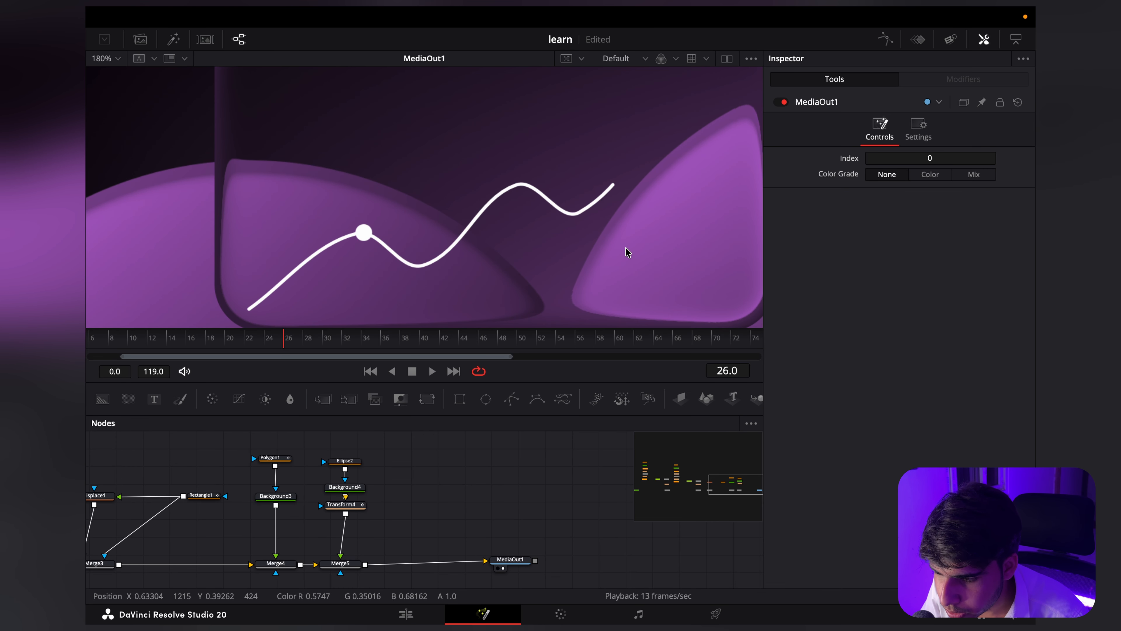
left_click_drag(543, 217, 423, 239)
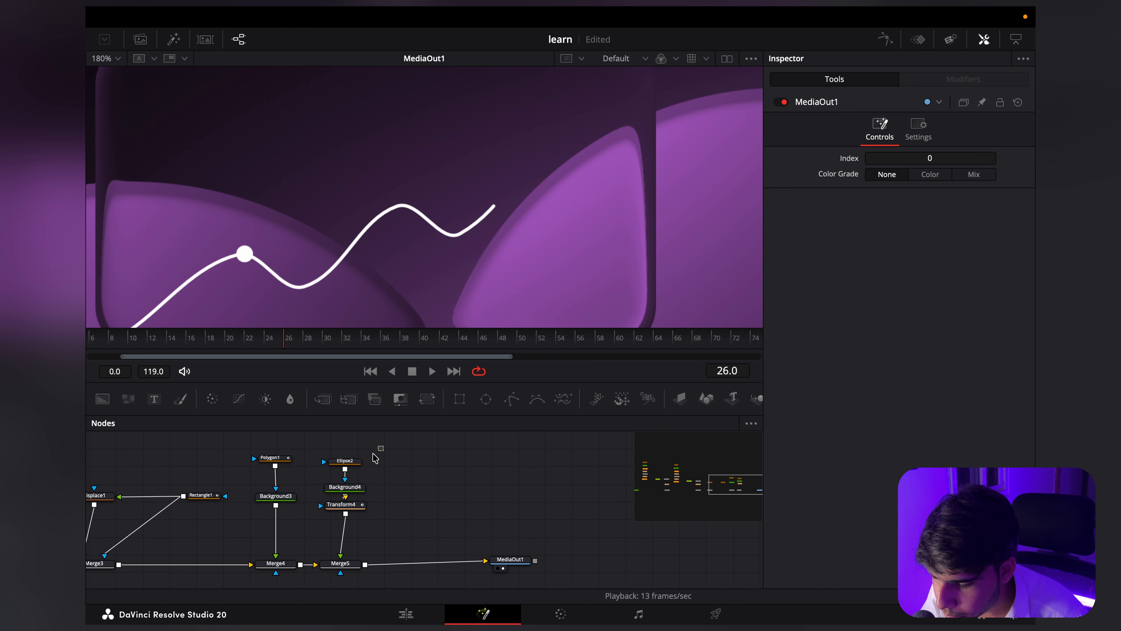
Step: Duplicate the Ellipse2, Background4 and Transform4 dot chain and merge the copy into the flow between Merge5 and MediaOut1
left_click_drag(372, 453, 318, 522)
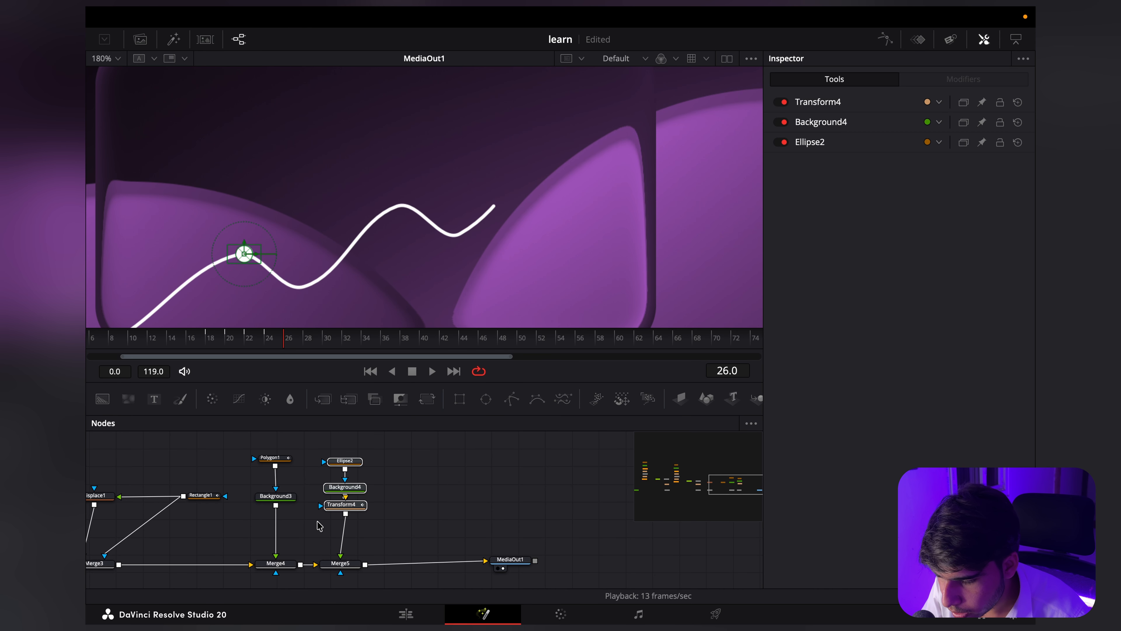
left_click(427, 511)
key("ctrl+v")
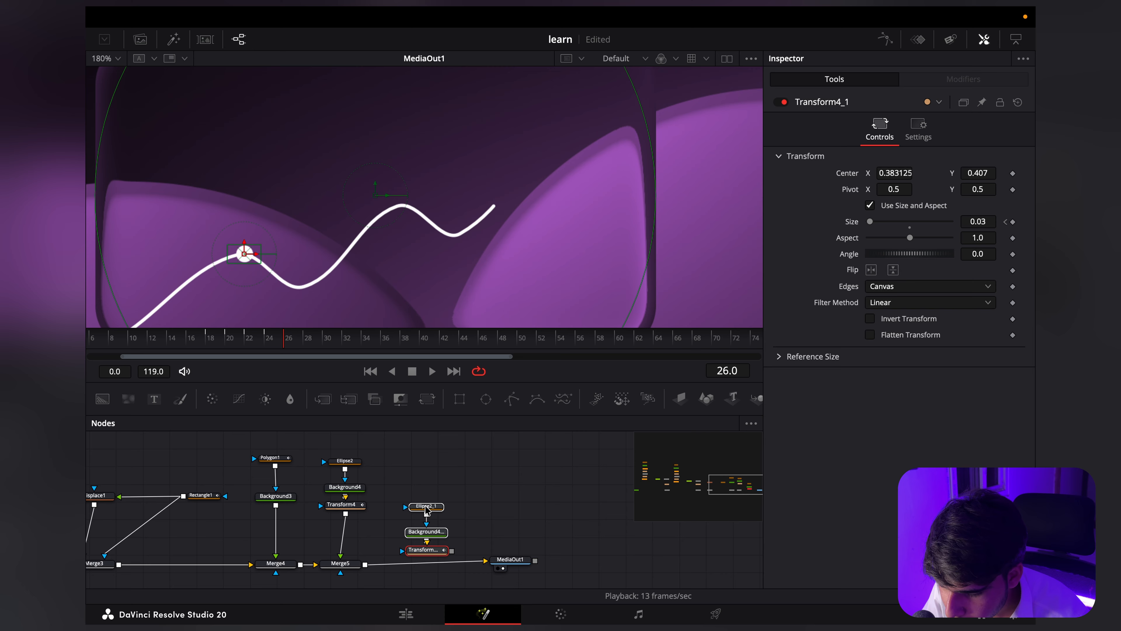
left_click_drag(444, 503, 367, 569)
Step: Position the second dot on the line's second peak by setting Transform4_1's Center to X 0.524125 and Y 0.484
left_click(390, 521)
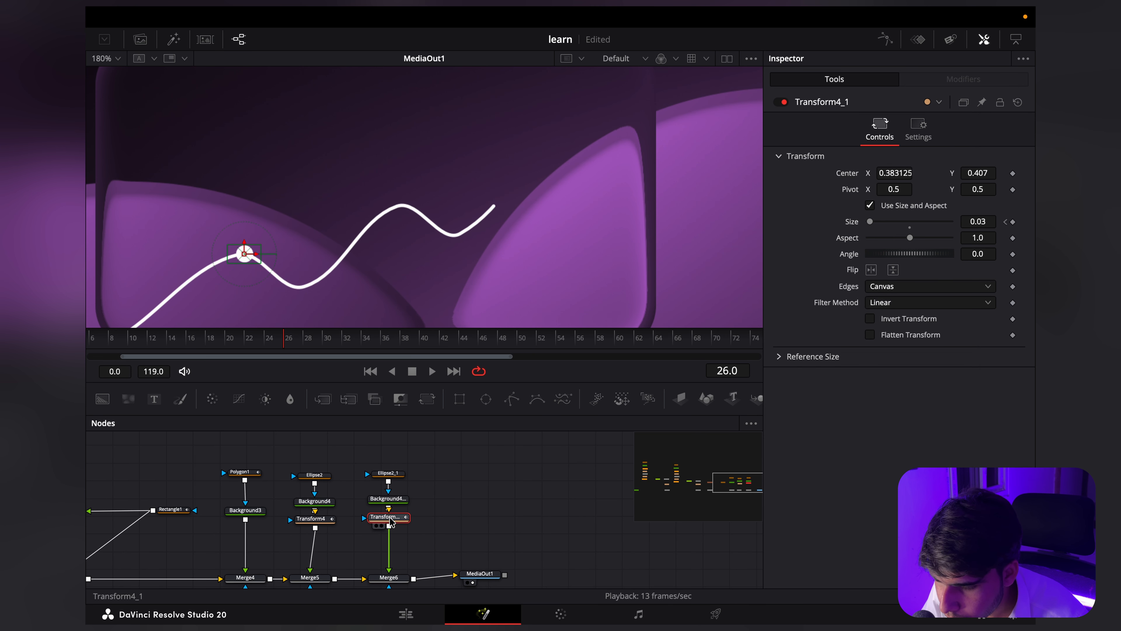
left_click_drag(889, 172, 984, 175)
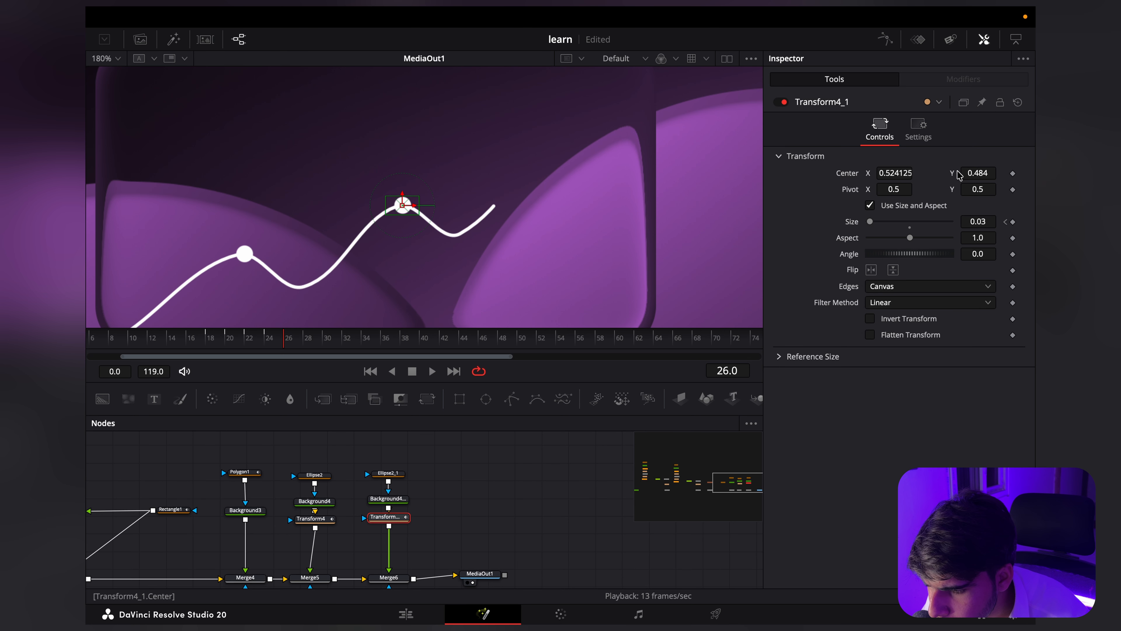
scroll(430, 170, "up", 3)
scroll(463, 195, "down", 5)
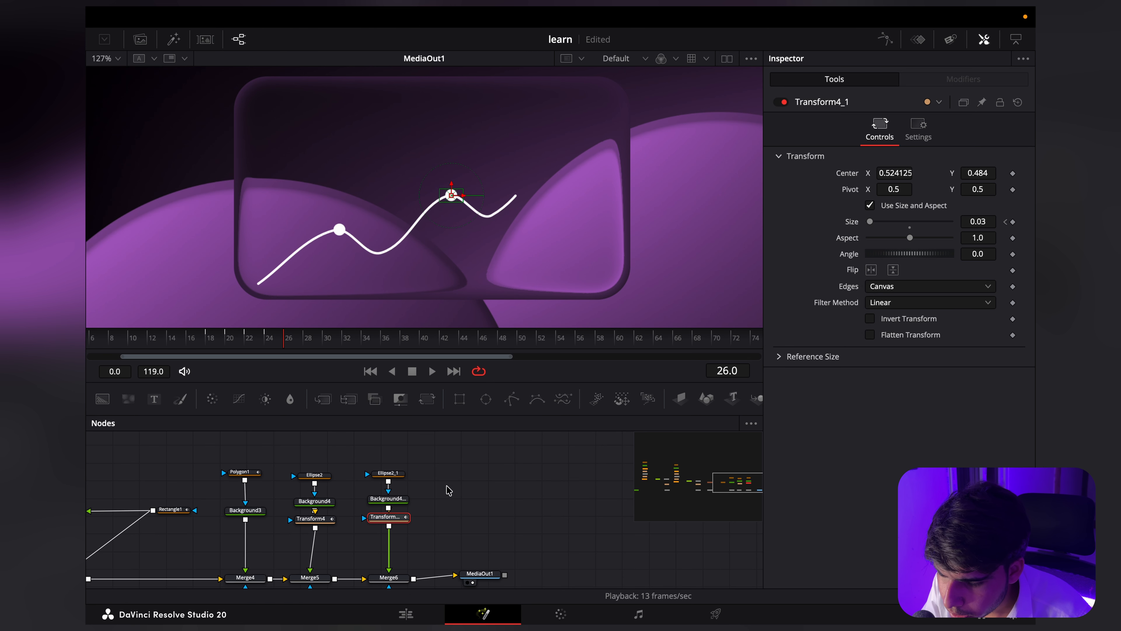
Step: Shift all of Transform4_1's Size keyframes in the Spline editor so that the first one sits on frame 21
left_click_drag(284, 351, 242, 346)
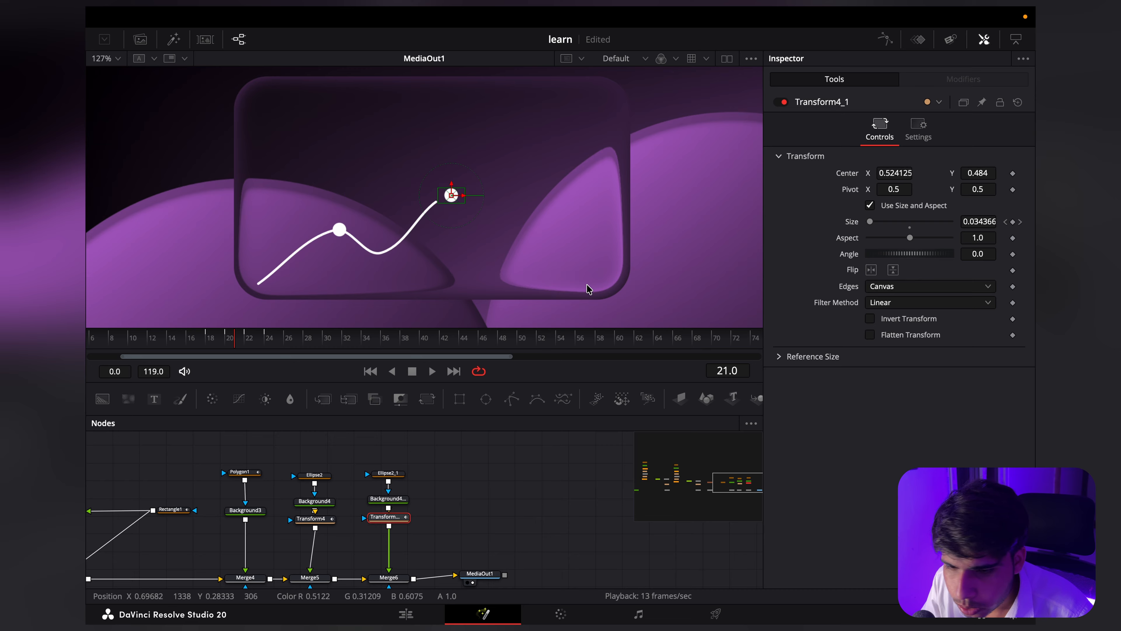
left_click(881, 41)
left_click(113, 476)
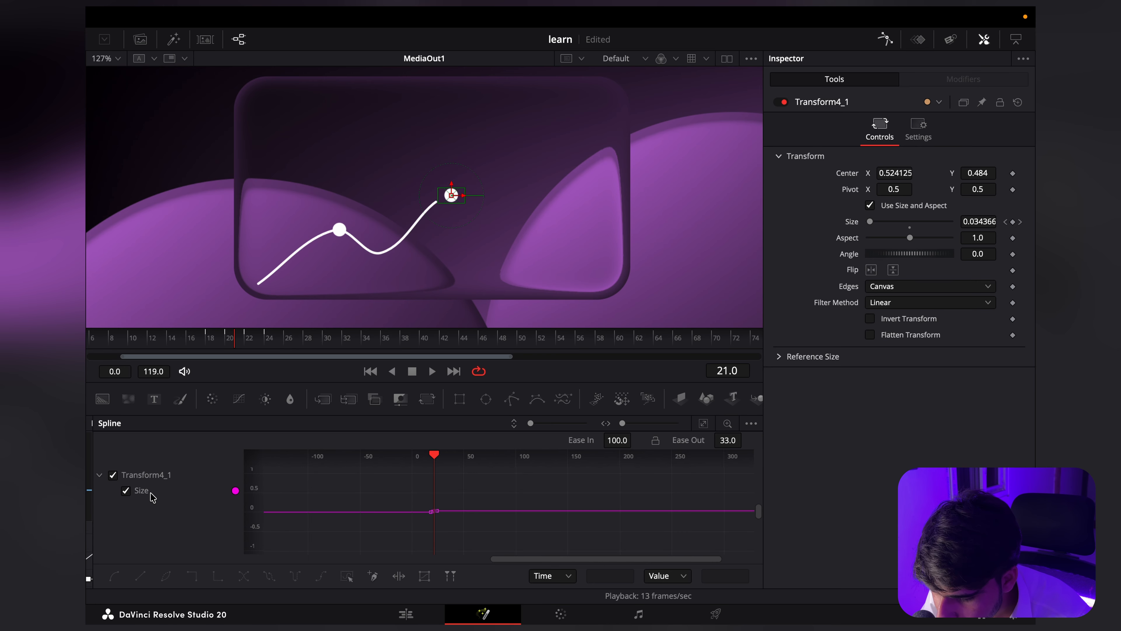
scroll(441, 535, "up", 3)
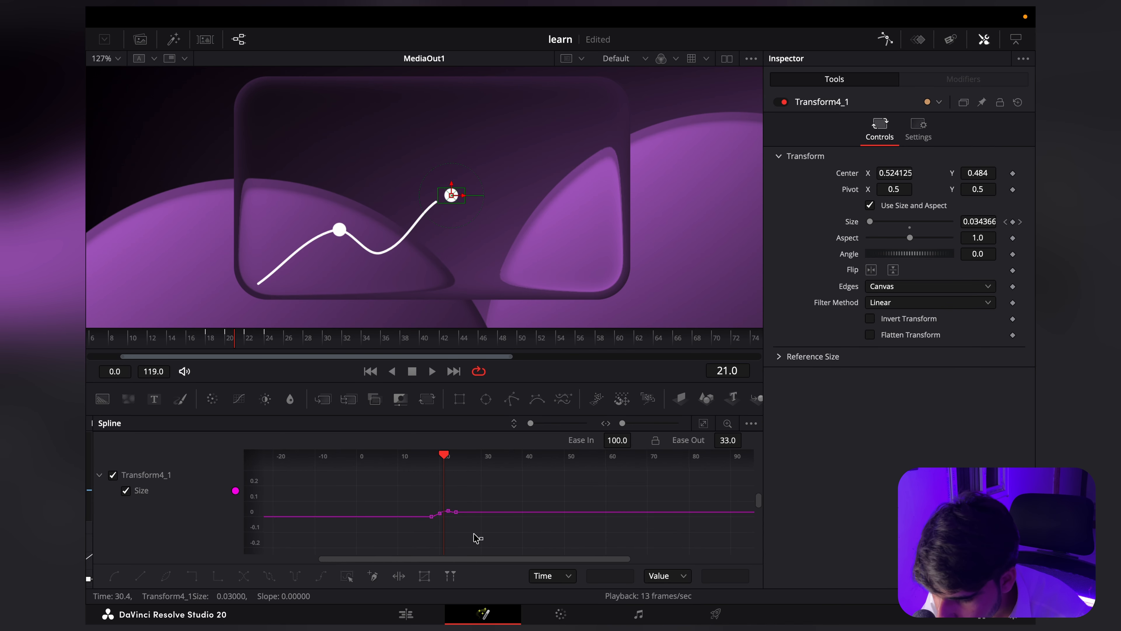
left_click_drag(476, 535, 429, 507)
scroll(434, 511, "up", 5)
scroll(486, 550, "up", 3)
scroll(456, 526, "left", 2)
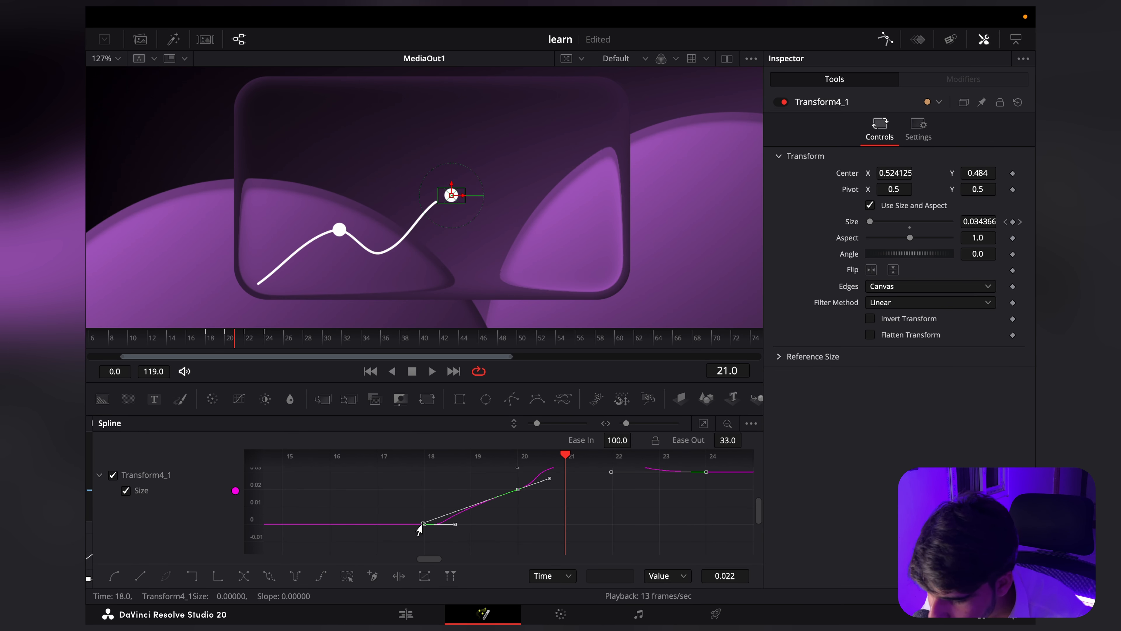
left_click_drag(442, 528, 559, 525)
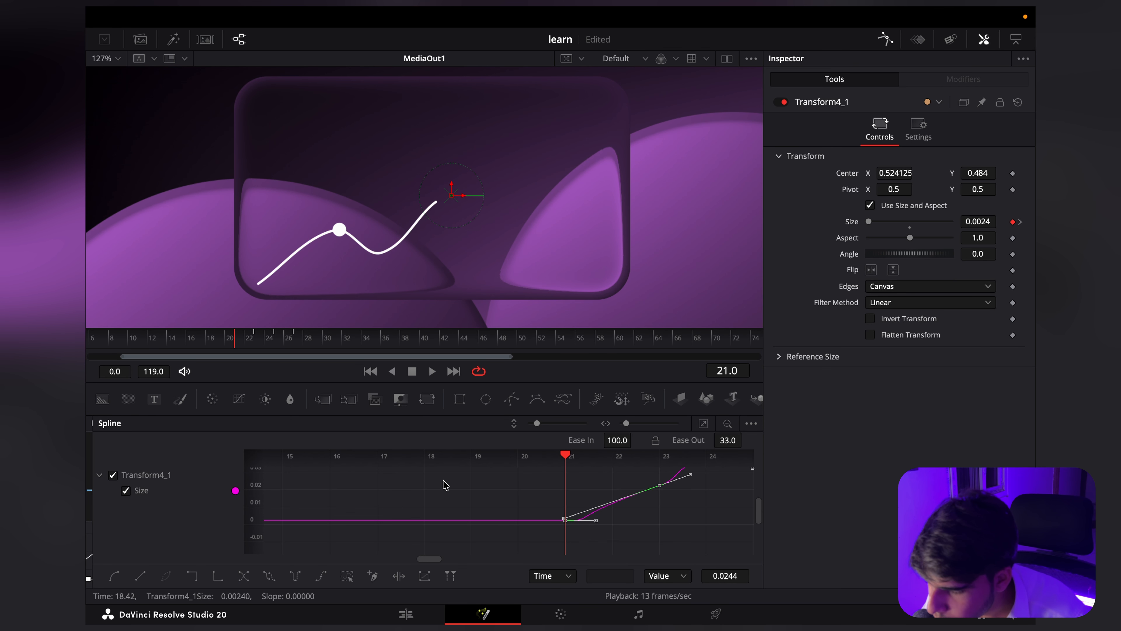
Step: Play the animation from frame 13 to check the second dot's timing against the line
left_click_drag(228, 344, 163, 344)
scroll(404, 242, "down", 1)
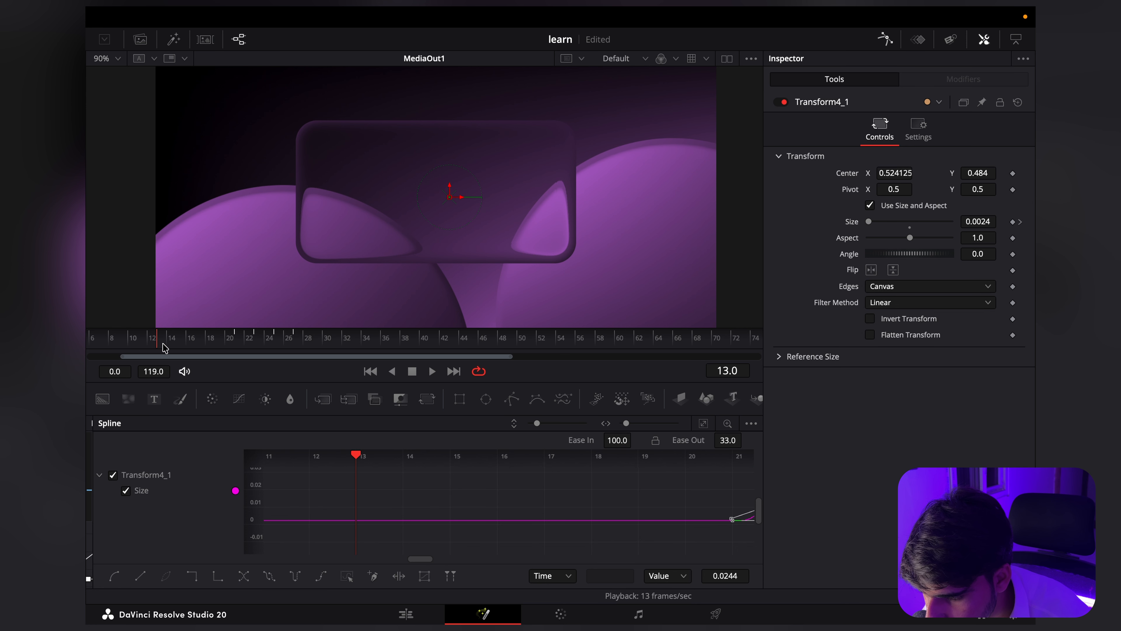
key("space")
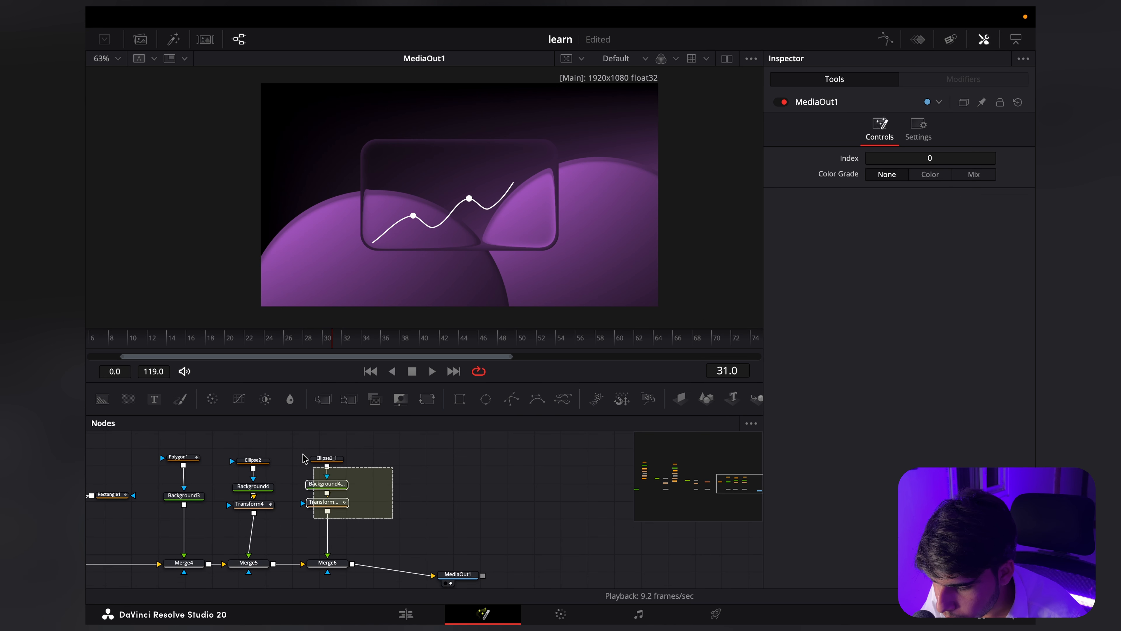
Step: Duplicate the second dot's ellipse, background and transform chain and merge the copy into the flow between Merge6 and MediaOut1
left_click_drag(212, 471, 305, 474)
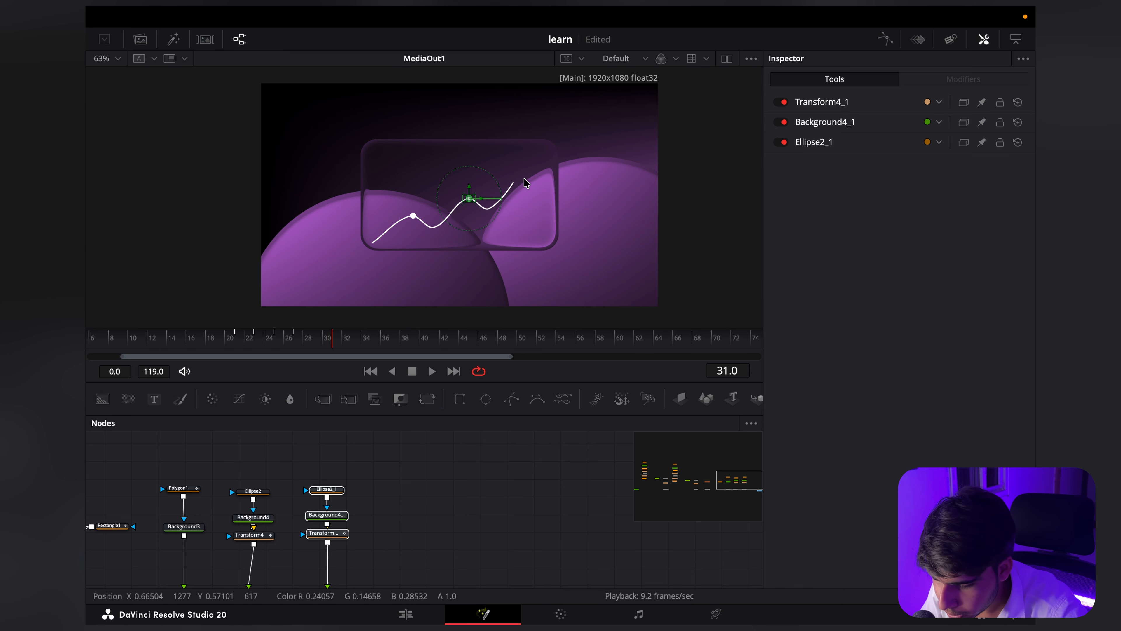
left_click(413, 538)
left_click_drag(413, 537, 404, 498)
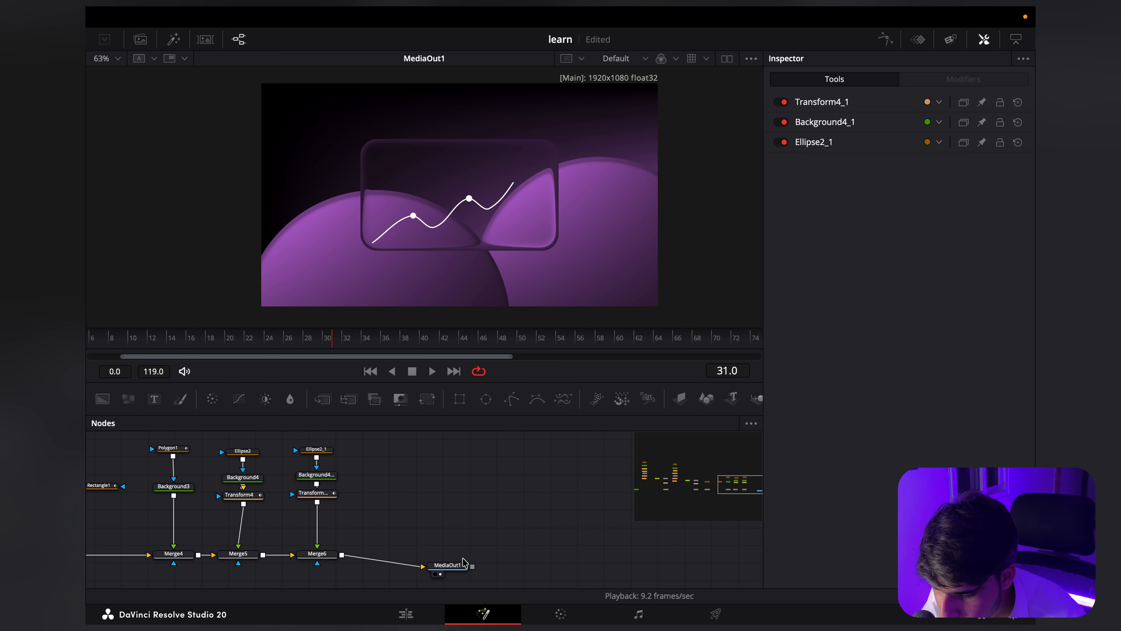
left_click_drag(464, 563, 483, 557)
key("ctrl+v")
left_click_drag(398, 494, 342, 557)
left_click_drag(392, 524, 349, 468)
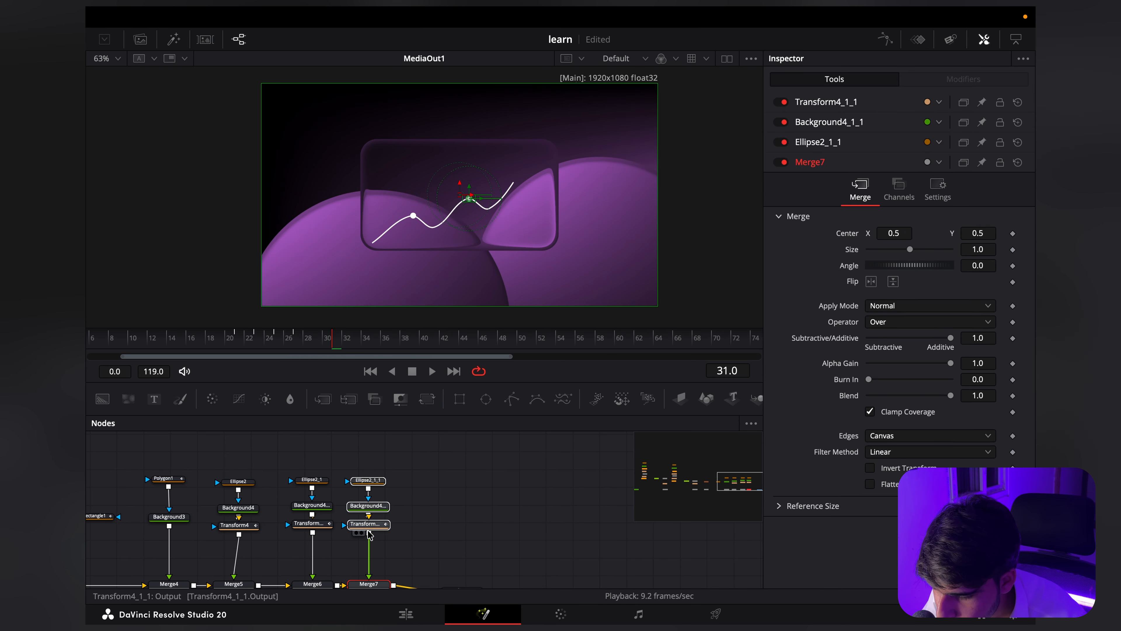
Step: Position the third dot near the line's upper end by setting Transform4_1_1's Center to X 0.640125 and Y 0.567
left_click(368, 525)
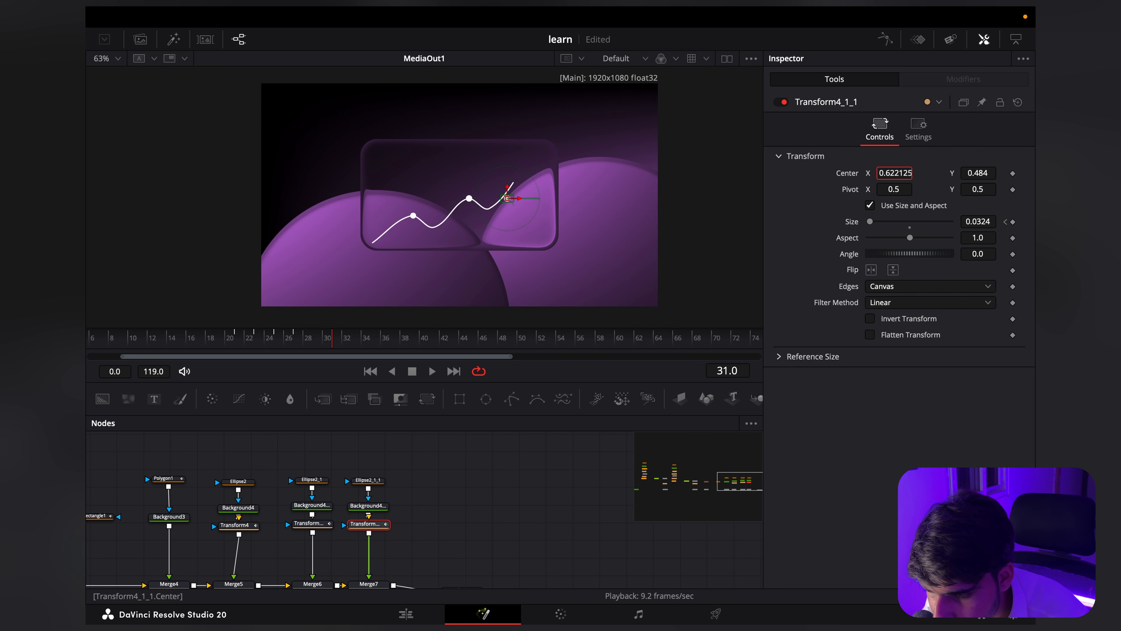
scroll(508, 188, "up", 5)
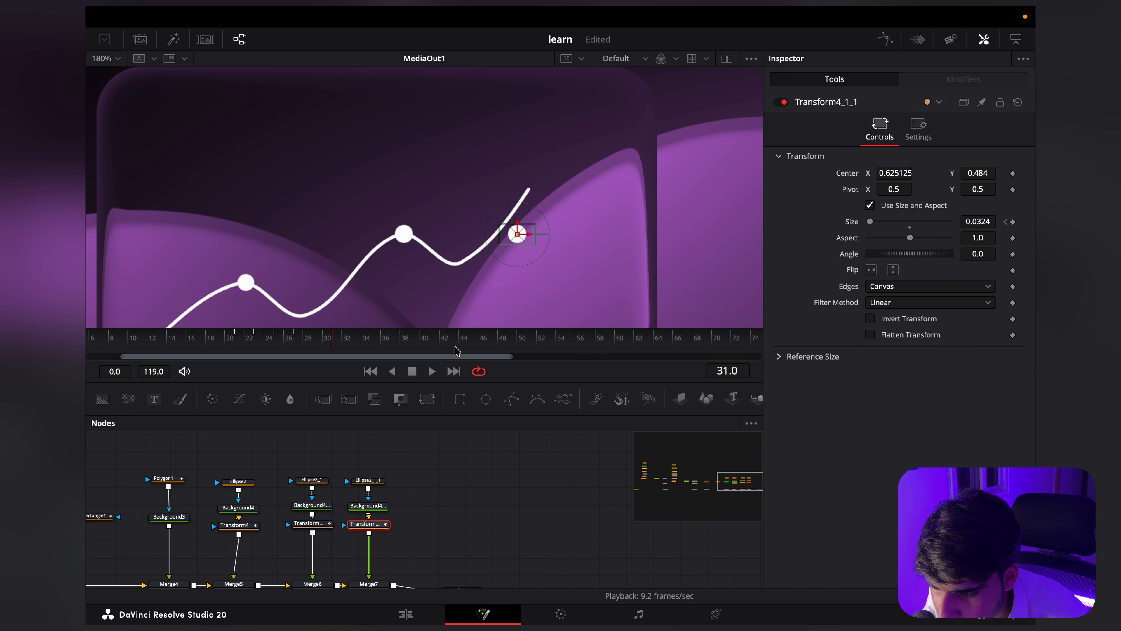
left_click(458, 338)
left_click_drag(969, 174, 998, 174)
left_click_drag(905, 173, 910, 173)
left_click_drag(969, 172, 989, 172)
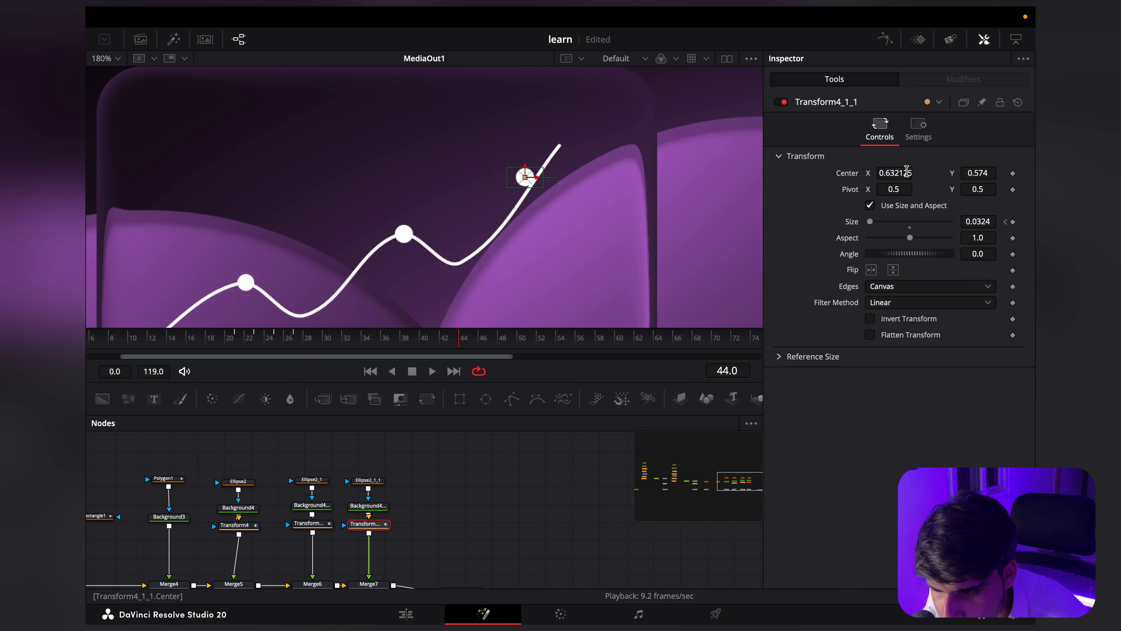
left_click_drag(906, 170, 915, 171)
scroll(512, 182, "down", 5)
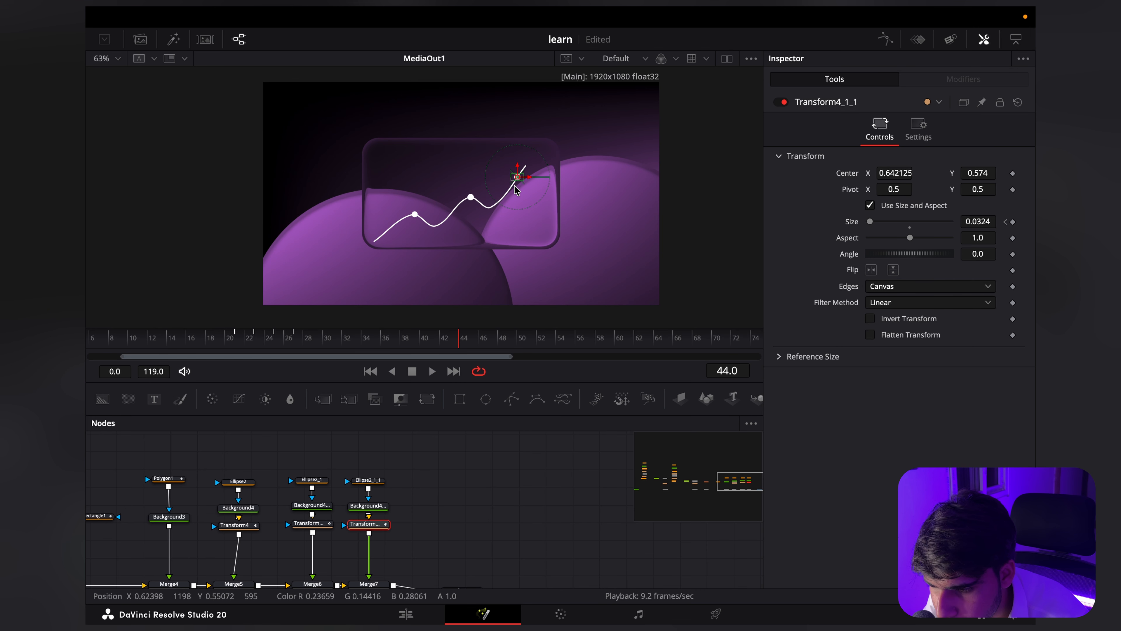
scroll(521, 186, "up", 4)
left_click_drag(514, 167, 512, 170)
scroll(507, 221, "up", 4)
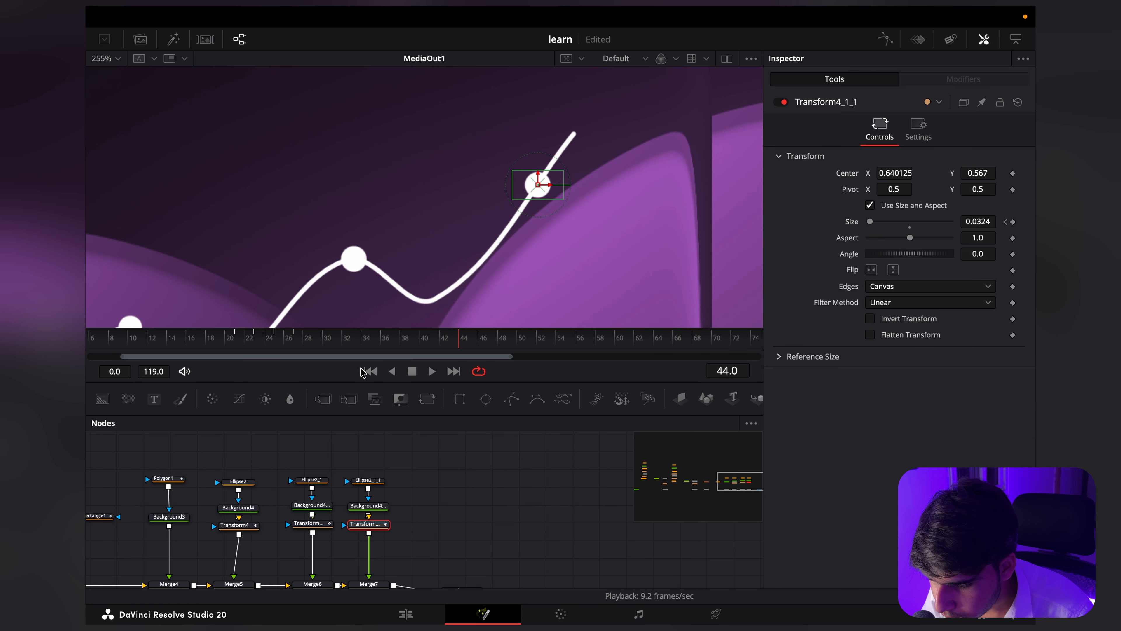
Step: Shift Transform4_1_1's Size keyframes in the Spline editor to start on frame 30, and play back from frame 22
mouse_move(353, 338)
left_mouse_down()
mouse_move(326, 341)
mouse_move(336, 343)
left_mouse_up()
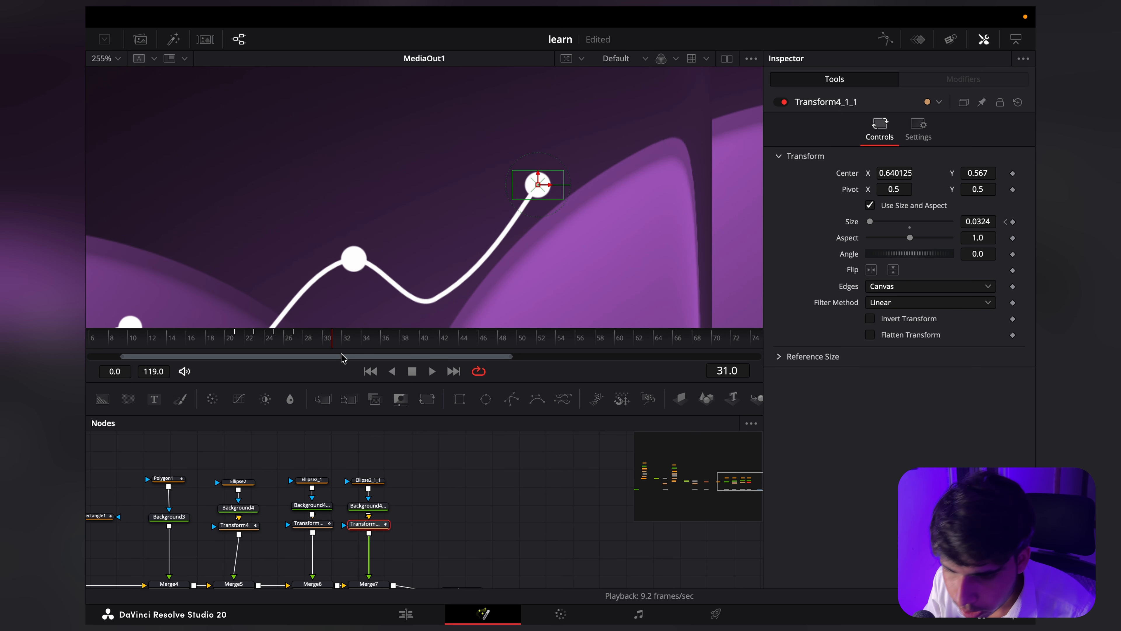
scroll(325, 343, "up", 5)
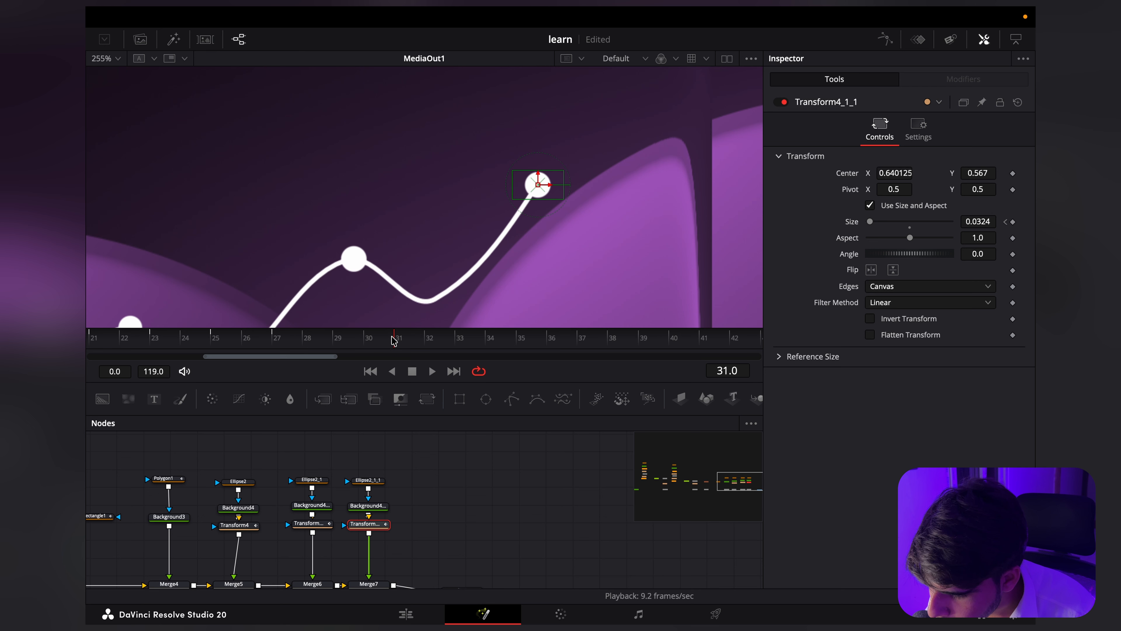
scroll(454, 556, "right", 2)
scroll(454, 556, "down", 1)
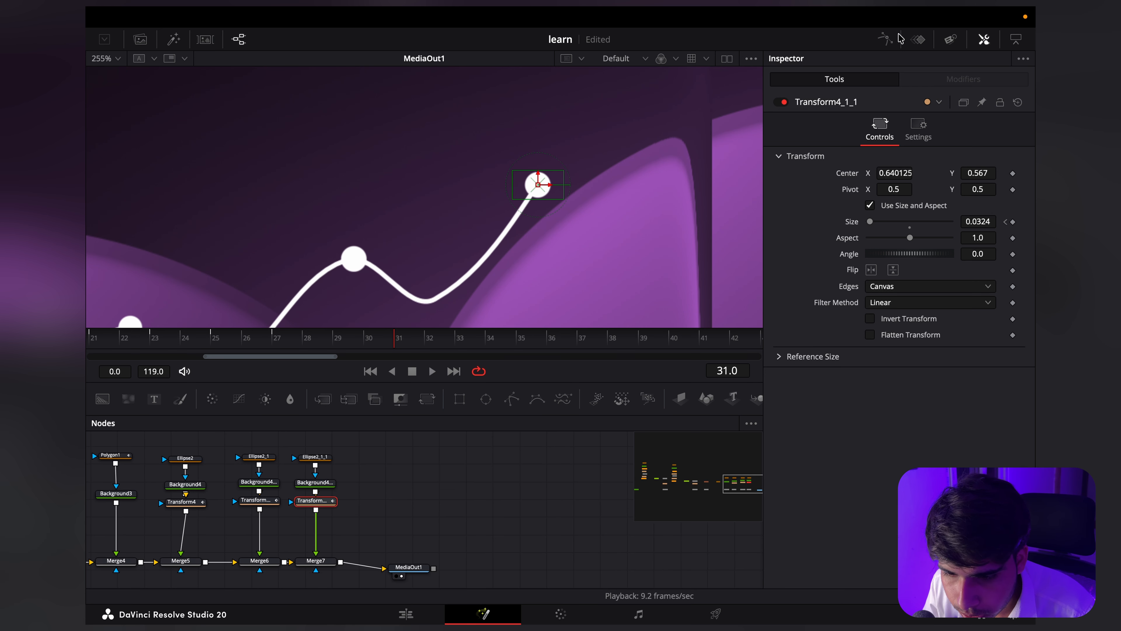
left_click(885, 39)
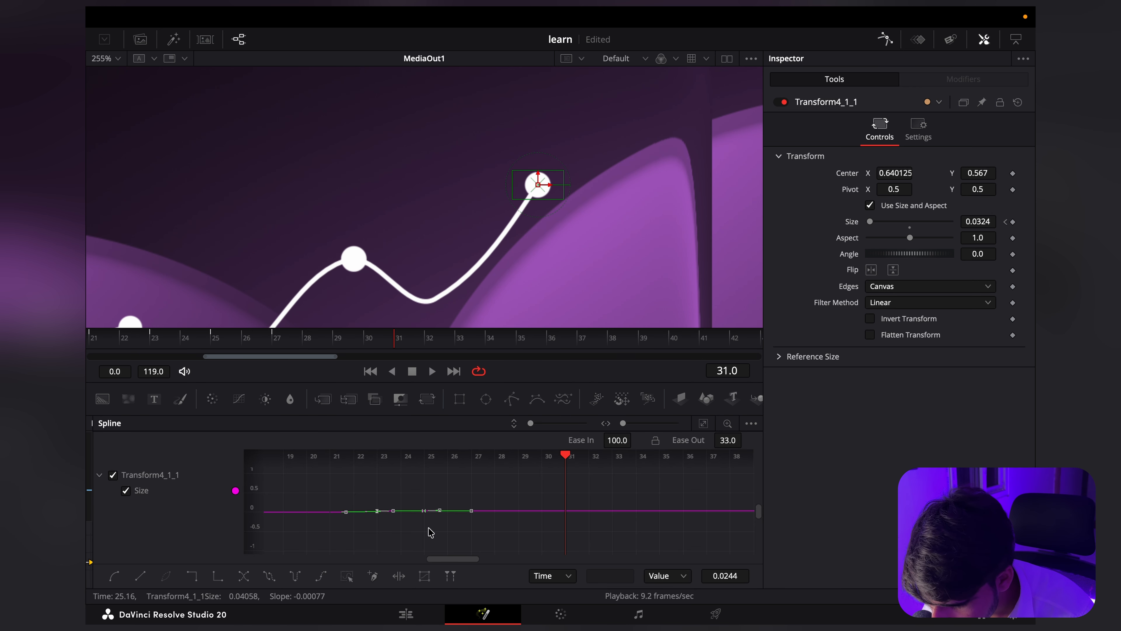
scroll(434, 521, "up", 5)
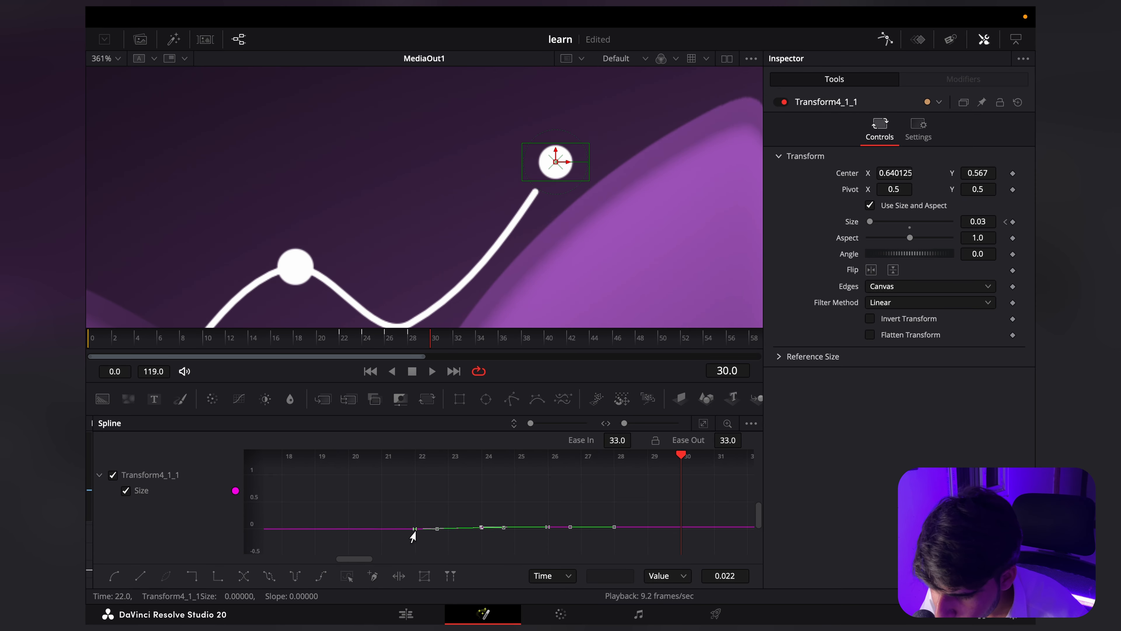
left_click_drag(417, 527, 678, 533)
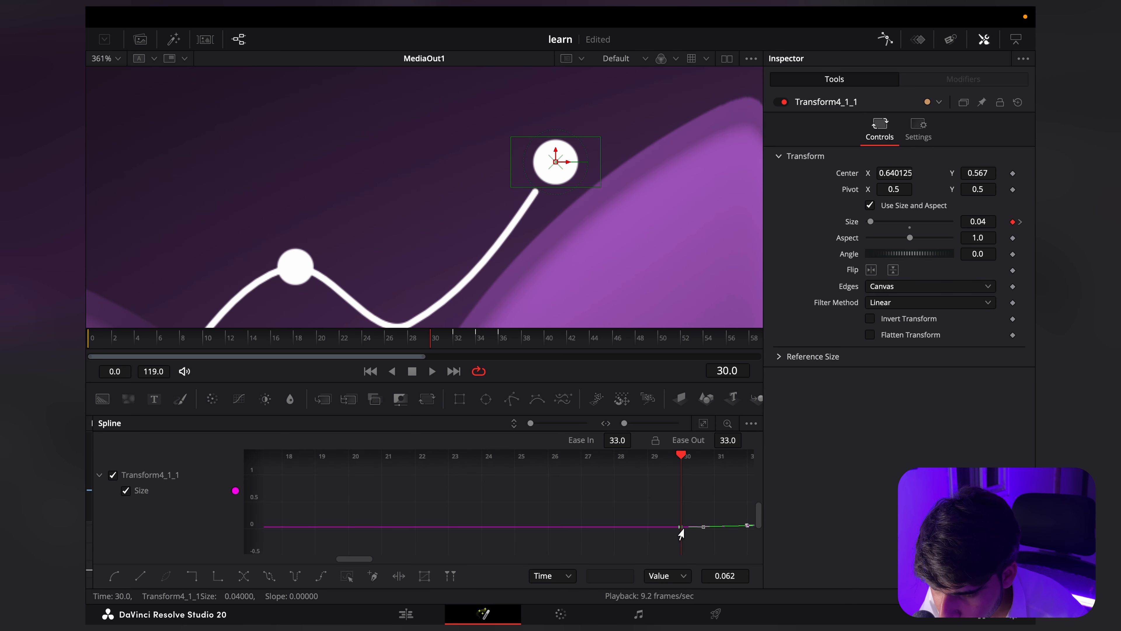
left_click(349, 340)
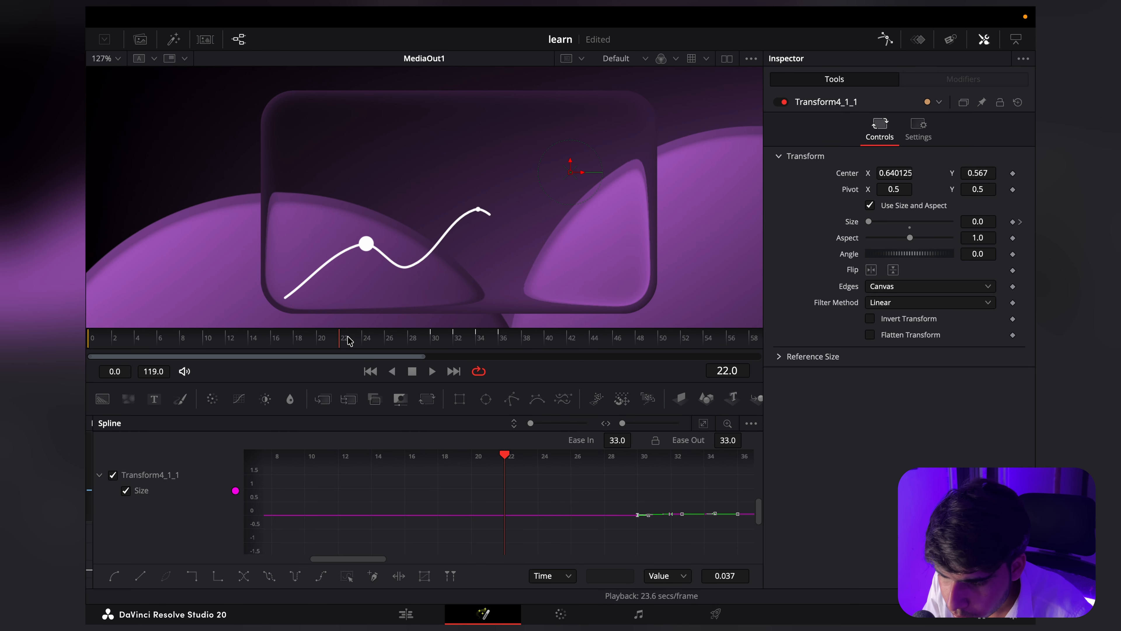
key("space")
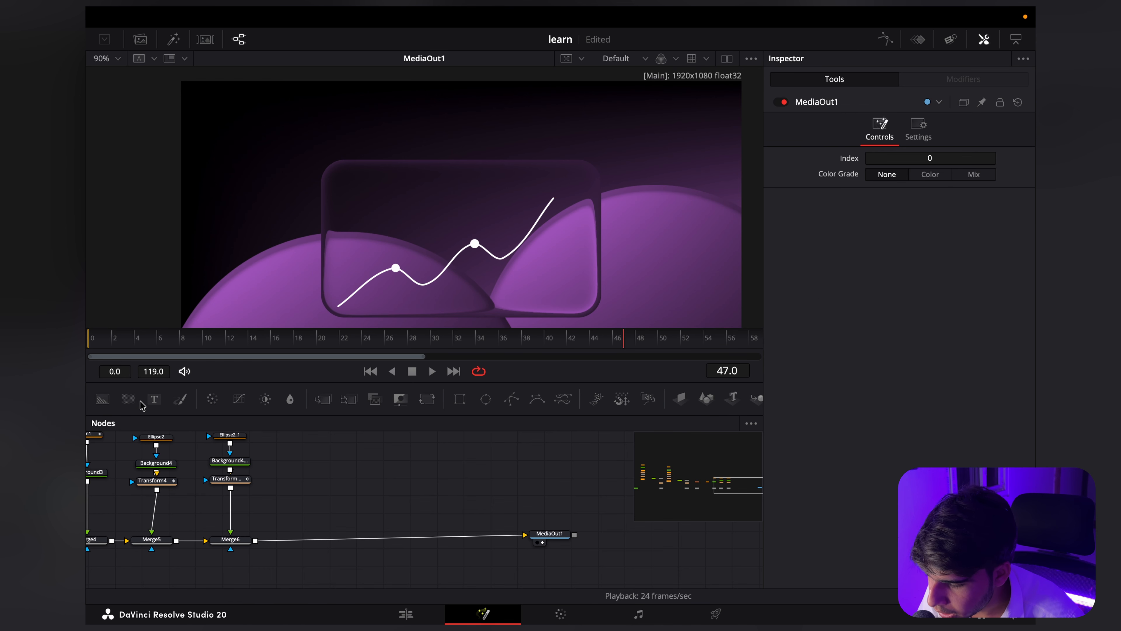
Step: Add a Text node followed by a Transform, merge them between Merge6 and MediaOut1, and enter the text "Graph"
left_click(154, 399)
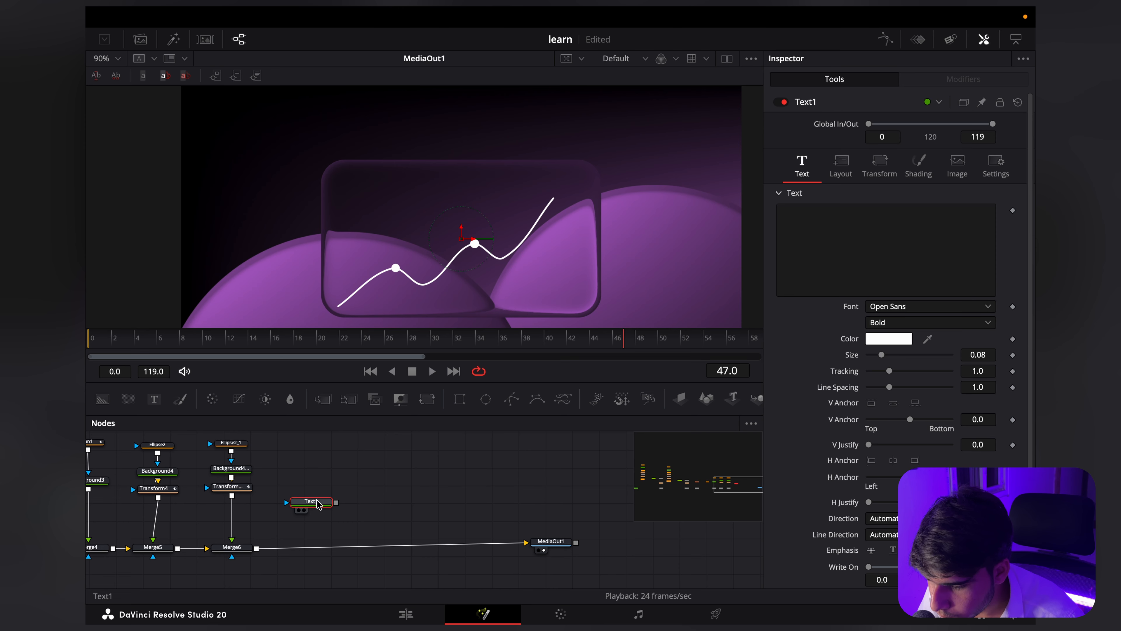
left_click_drag(314, 503, 257, 549)
left_click_drag(320, 485, 312, 508)
left_click(426, 400)
left_click(451, 461)
left_click(850, 233)
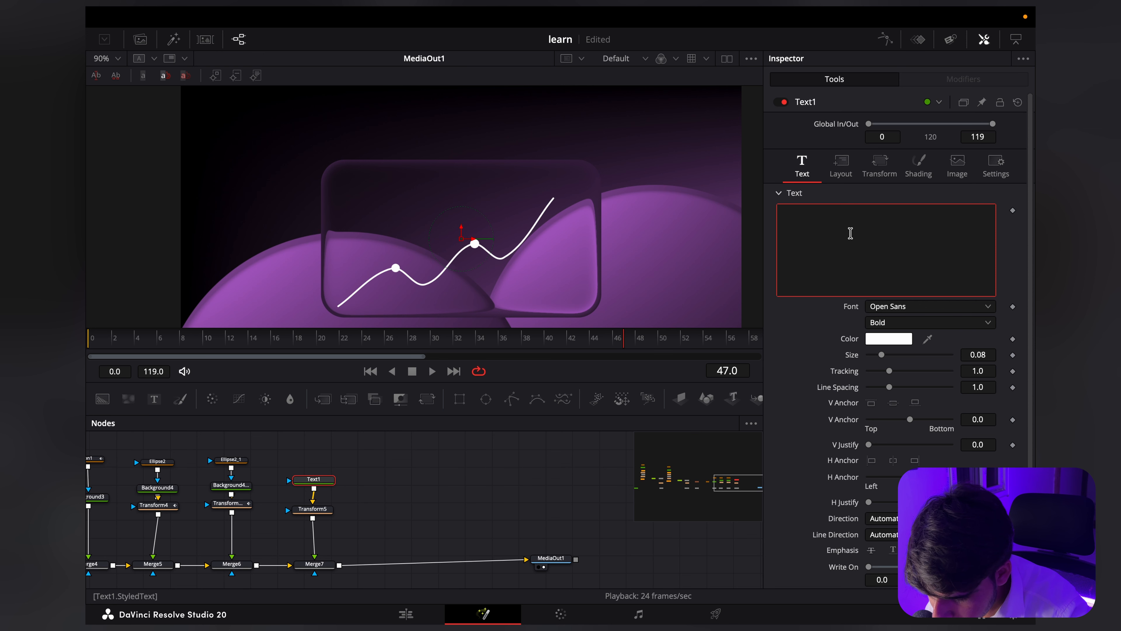
type("Graph")
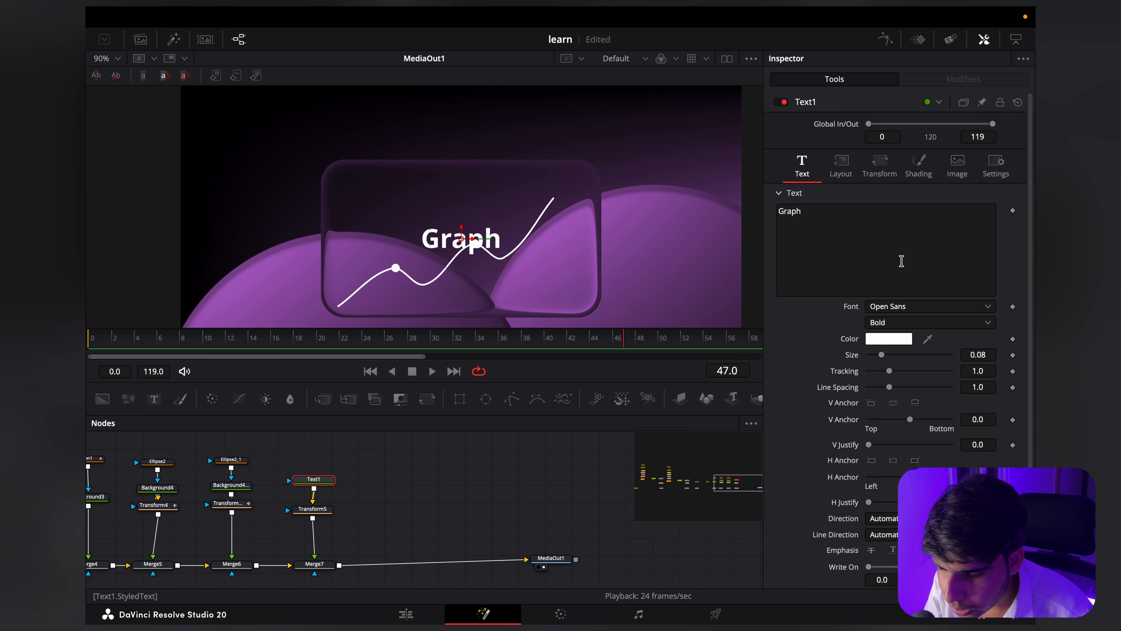
Step: Move the Graph title above the glass rectangle by setting Transform5's Center Y to 0.827, and reopen Text1's settings
left_click(313, 509)
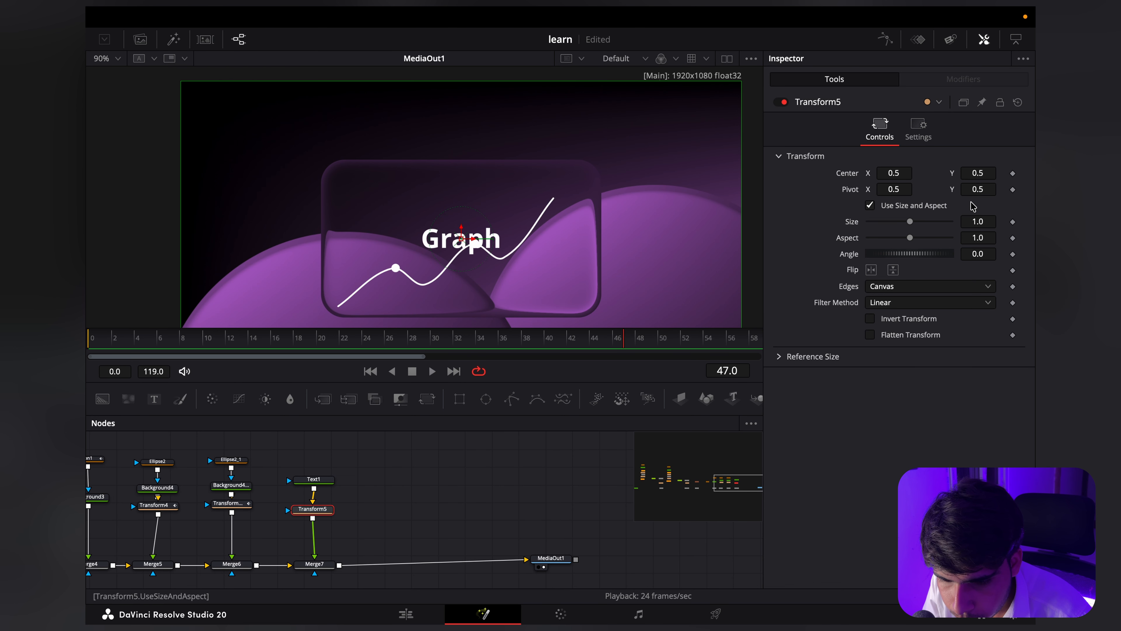
left_click_drag(980, 173, 1049, 173)
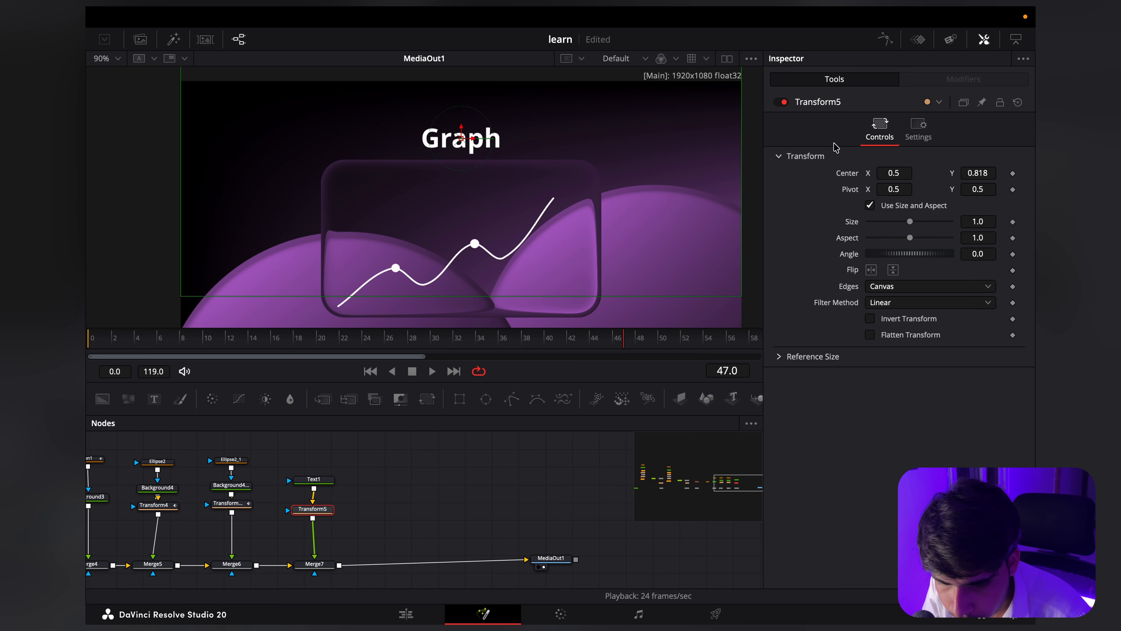
scroll(416, 183, "up", 4)
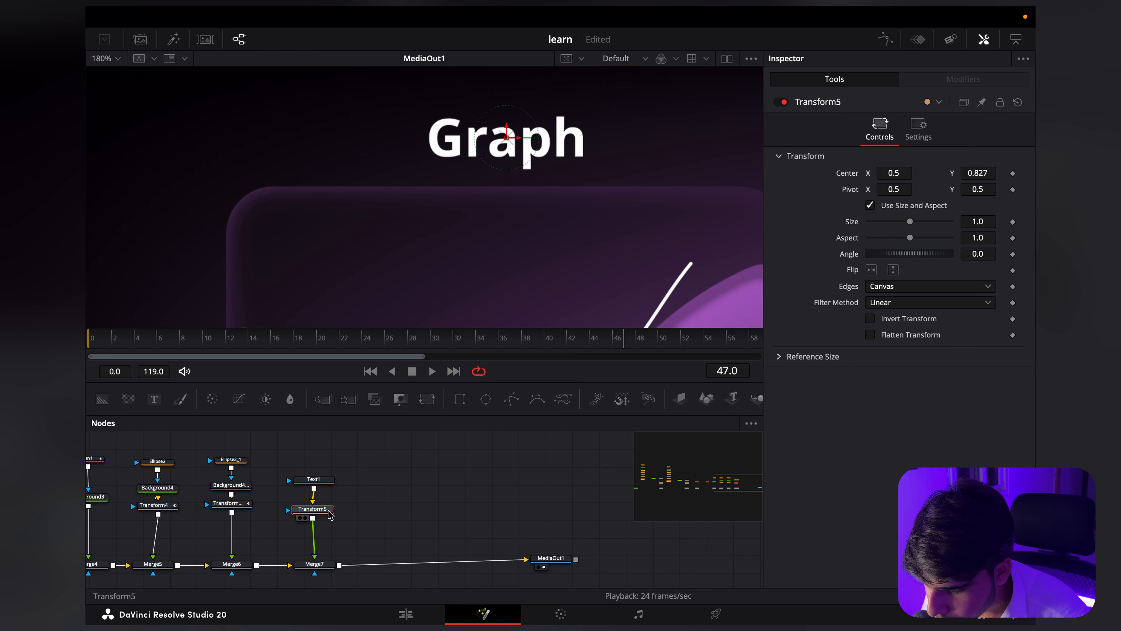
left_click(321, 484)
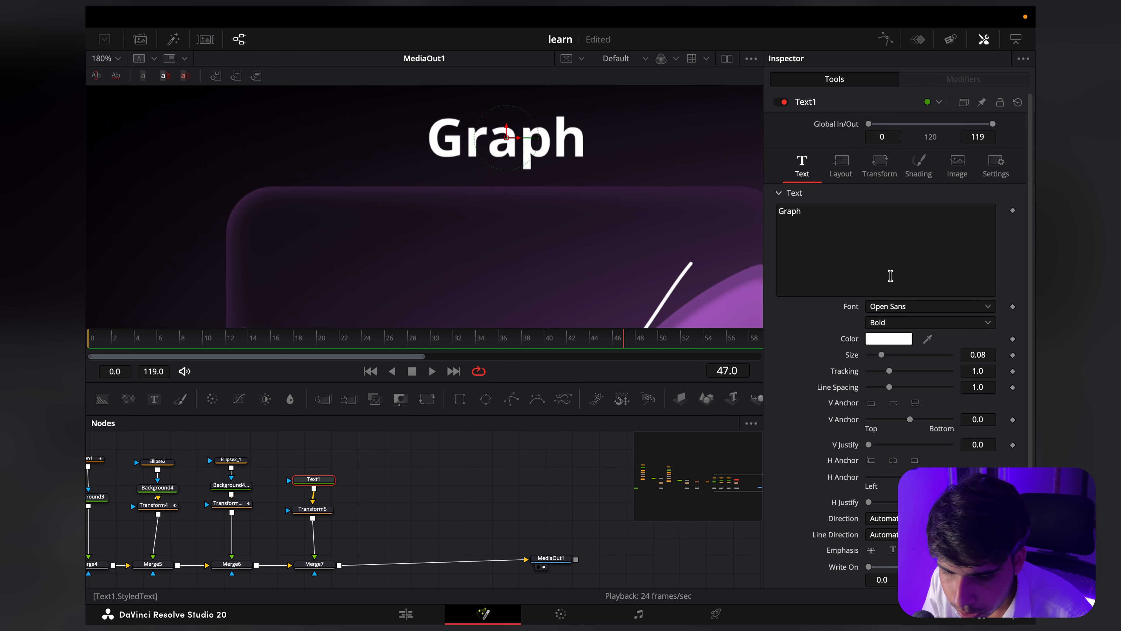
Step: Add a Follower modifier to Text1's styled text
right_click(851, 230)
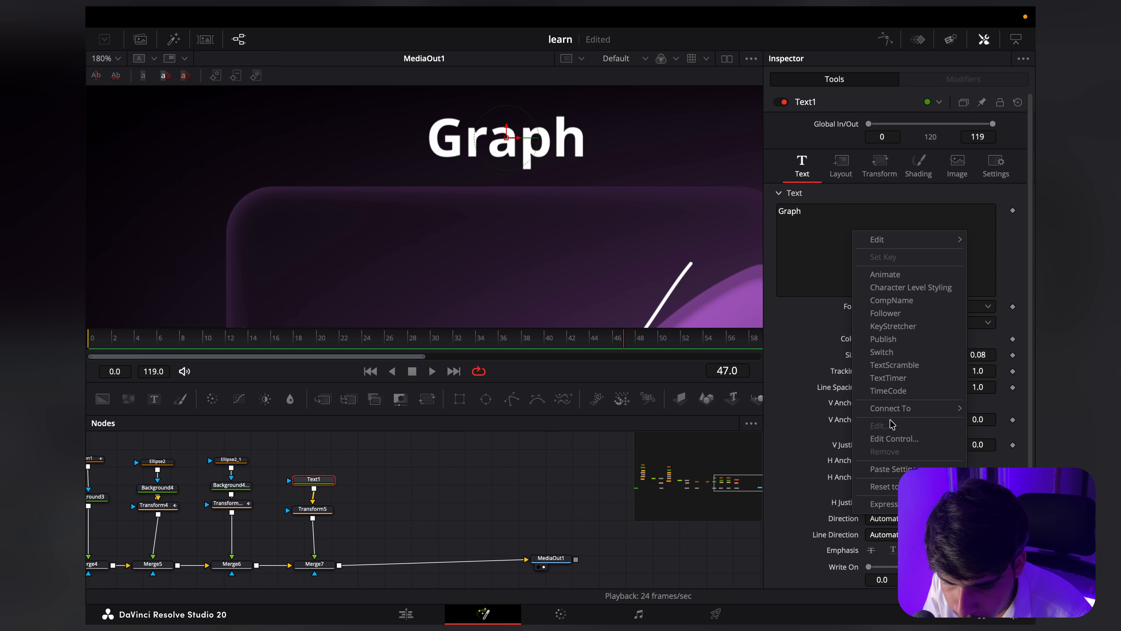
left_click(908, 340)
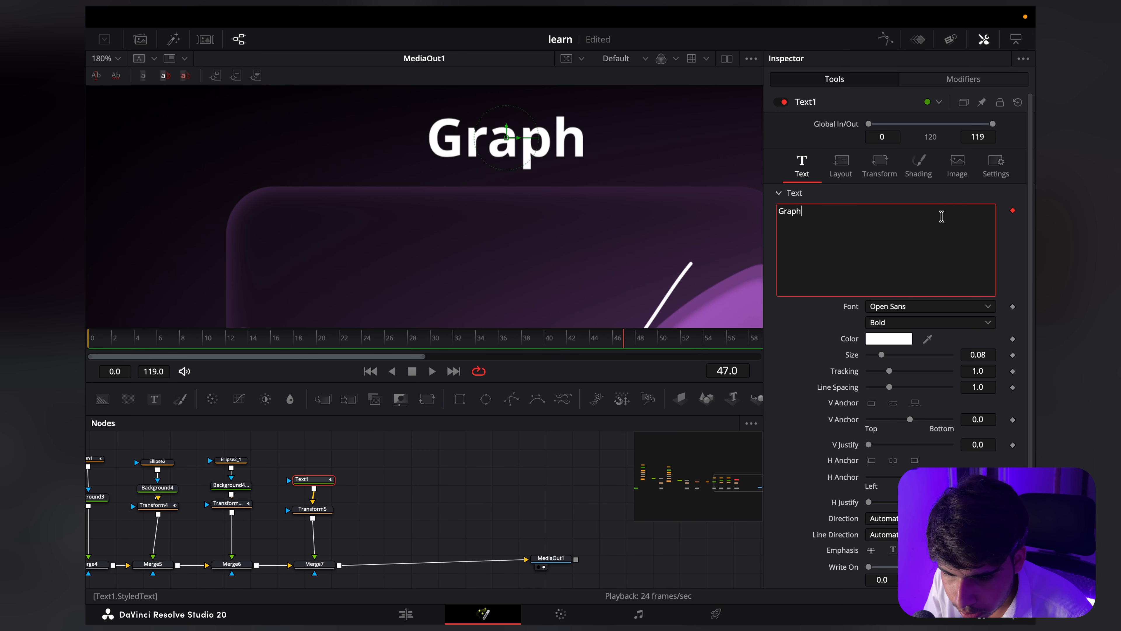
right_click(860, 245)
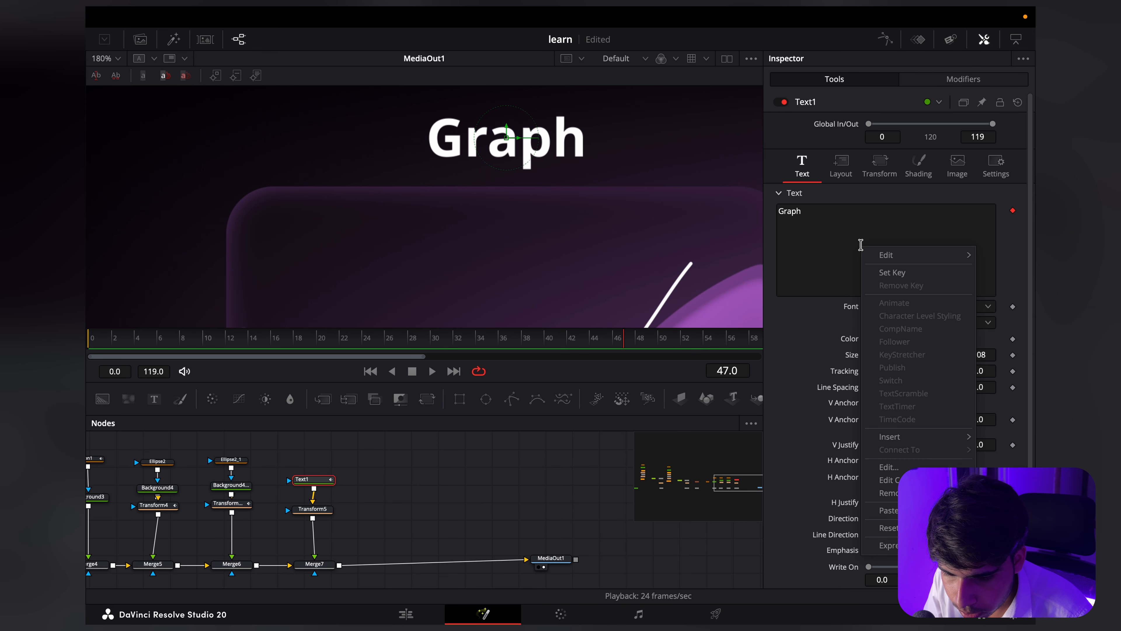
left_click(820, 309)
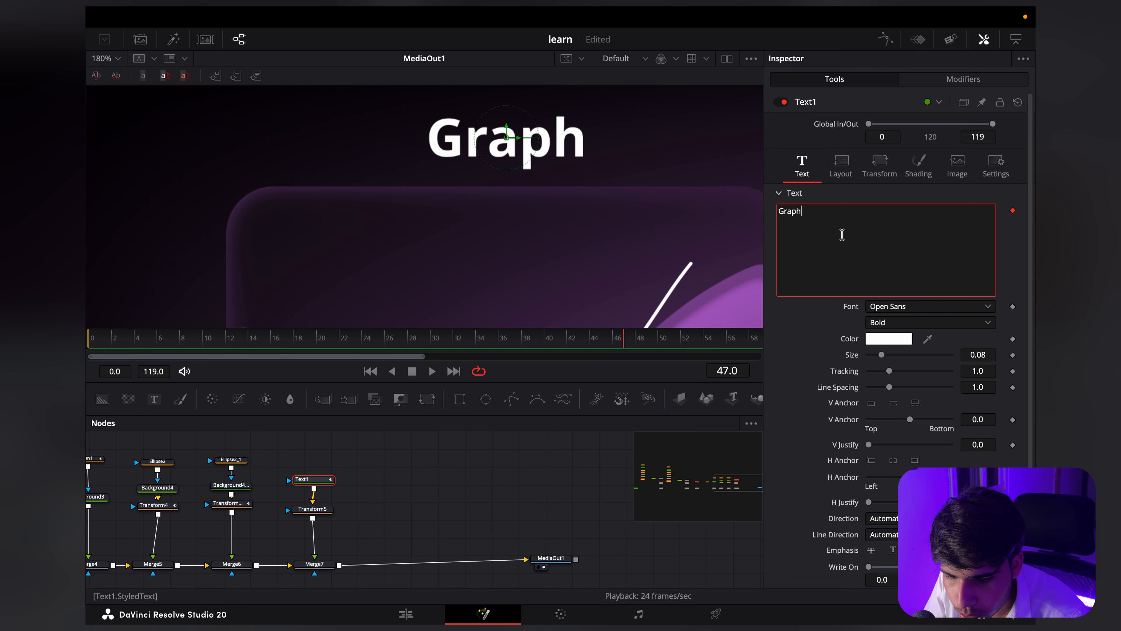
right_click(842, 239)
left_click(827, 314)
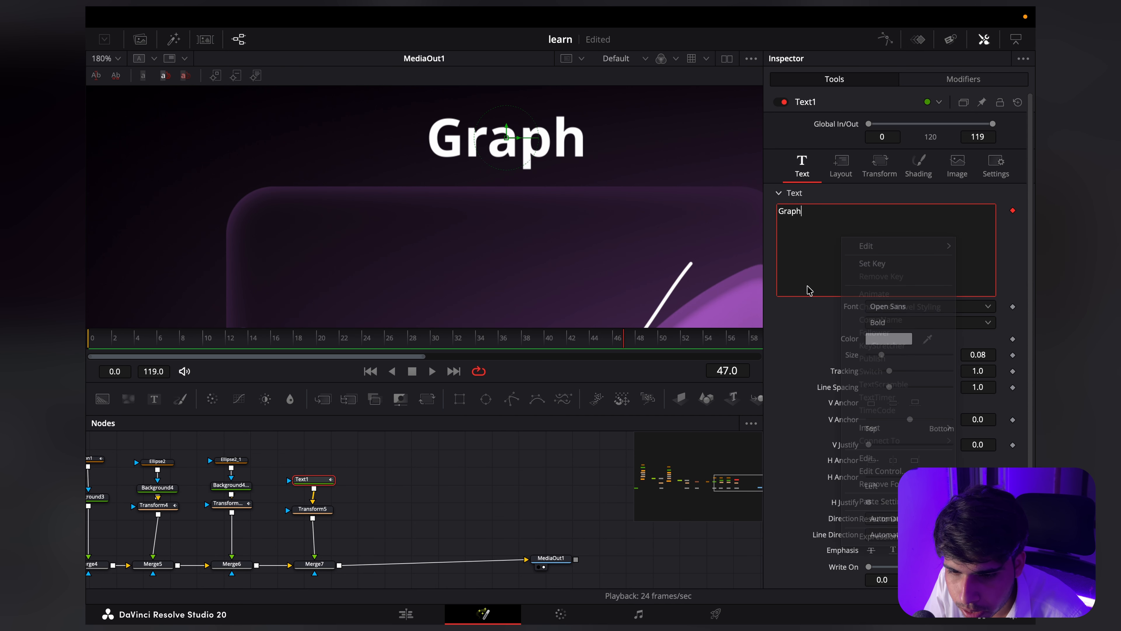
Step: Set the Follower modifier's delay between each character to 3
left_click(922, 84)
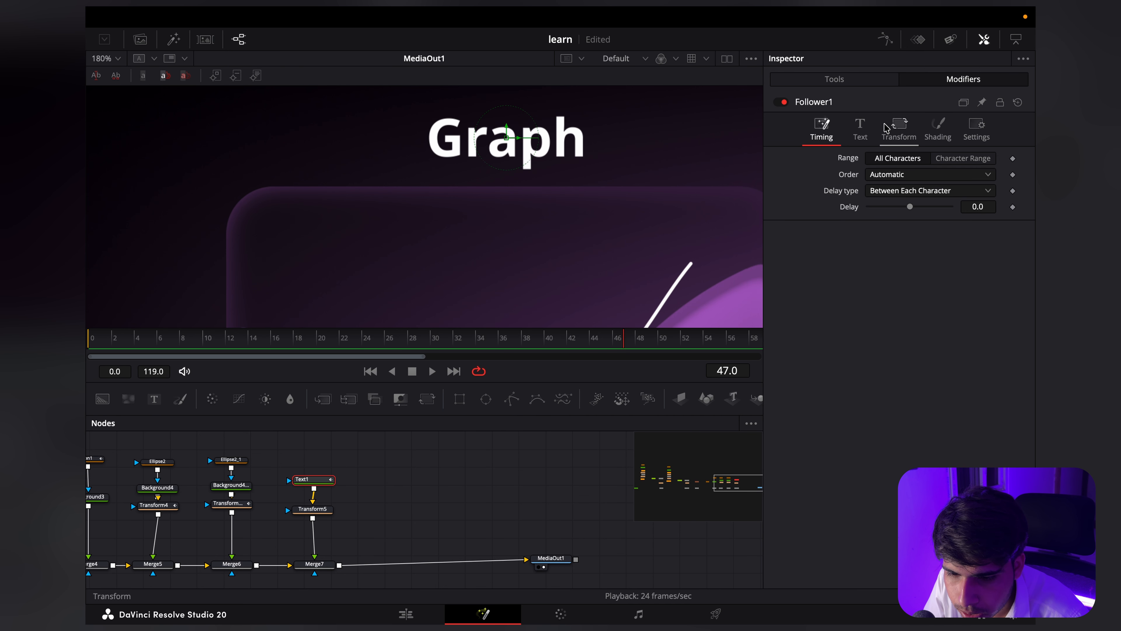
left_click(981, 207)
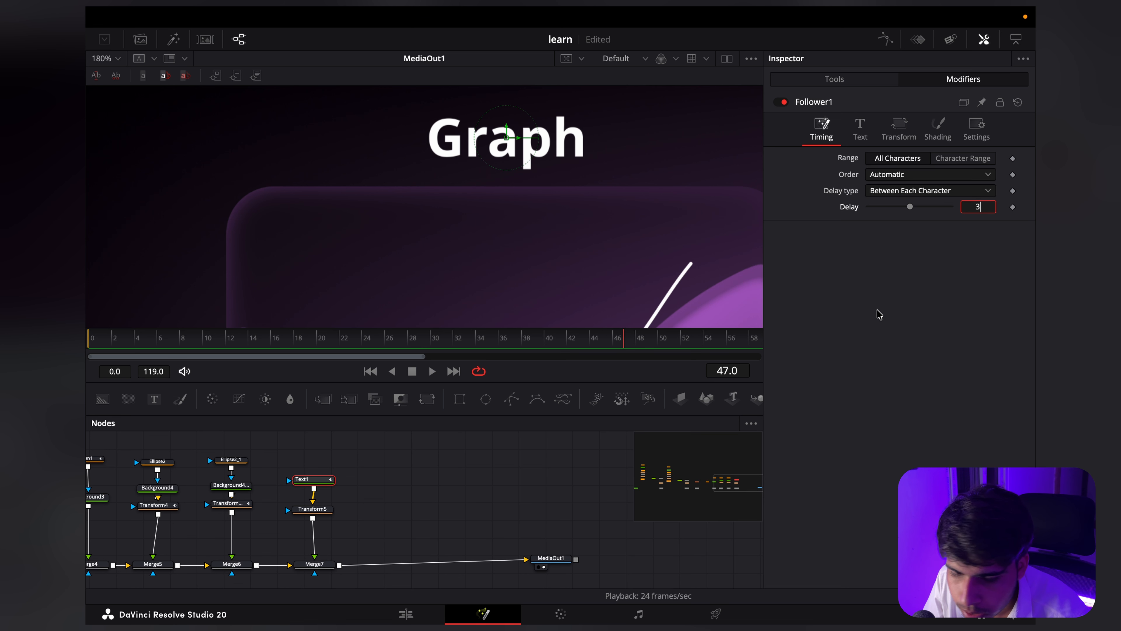
type("3")
key("Return")
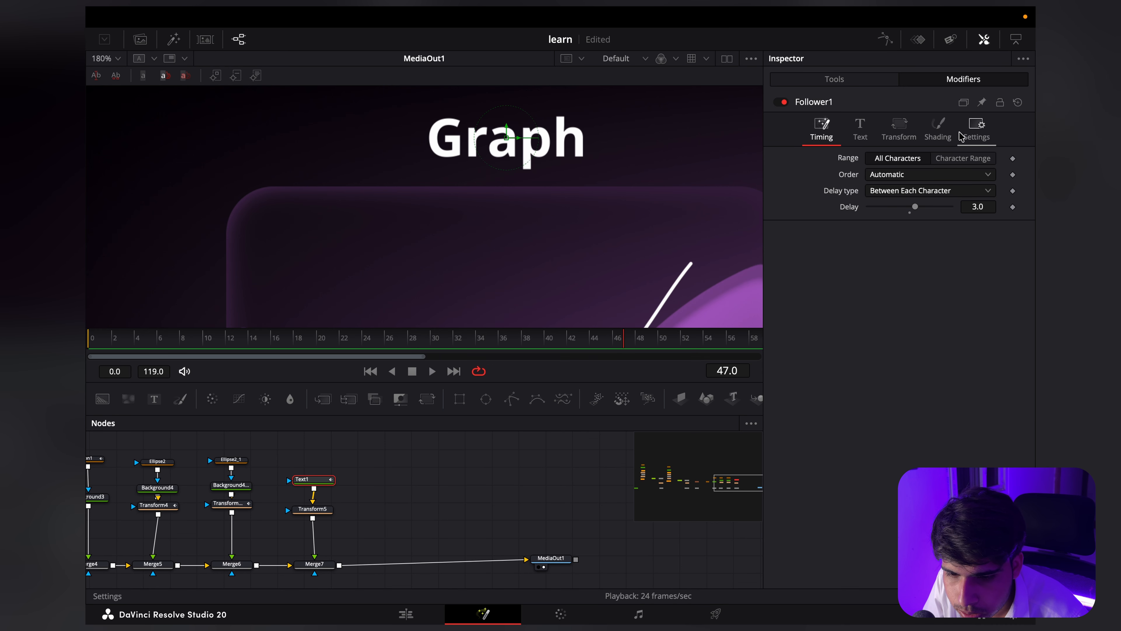
Step: At frame 30, keyframe the Follower's shading Opacity at 1.0 and its position Offset at X 0.0, Y 0.0
left_click(976, 127)
left_click(938, 131)
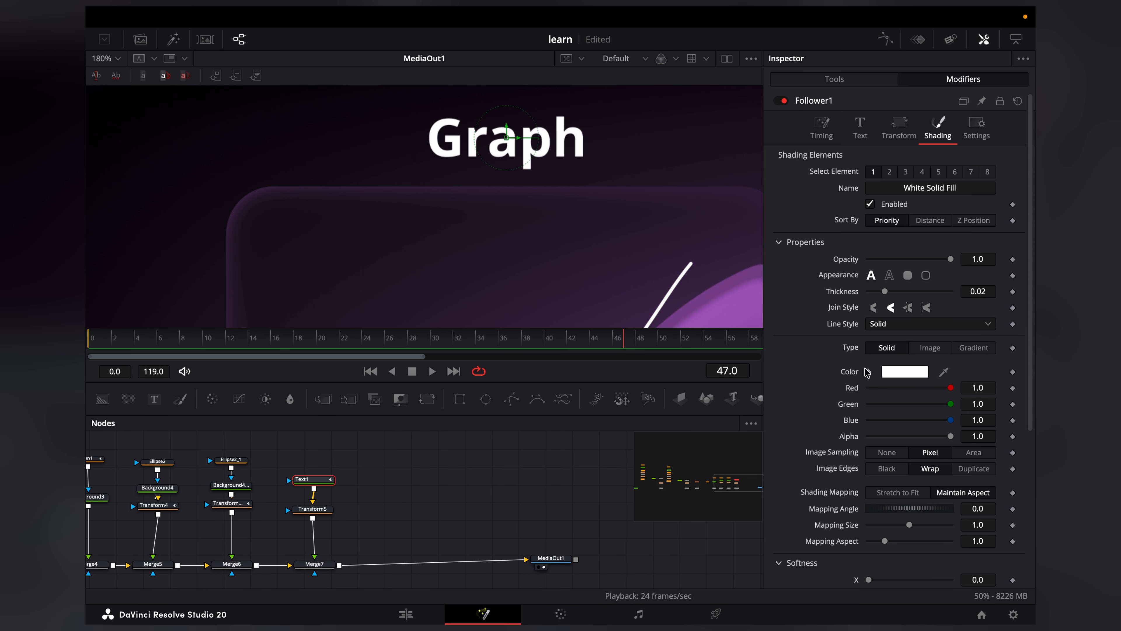
left_click_drag(196, 344, 258, 348)
scroll(493, 243, "down", 2)
scroll(493, 244, "down", 3)
scroll(393, 252, "up", 1)
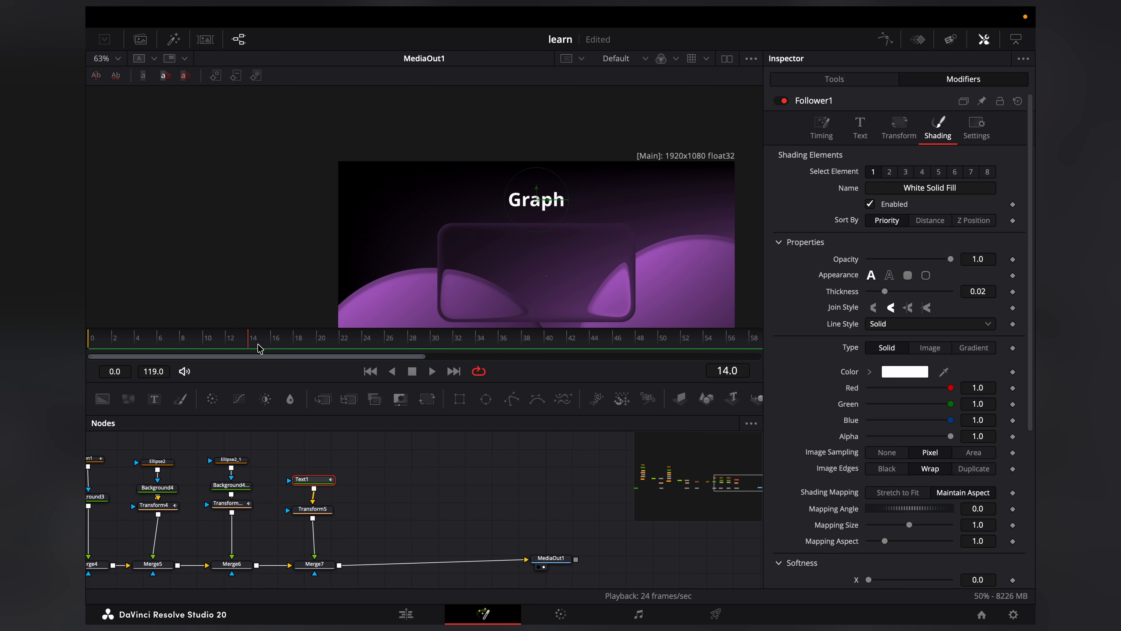
scroll(265, 344, "up", 3)
scroll(274, 342, "down", 2)
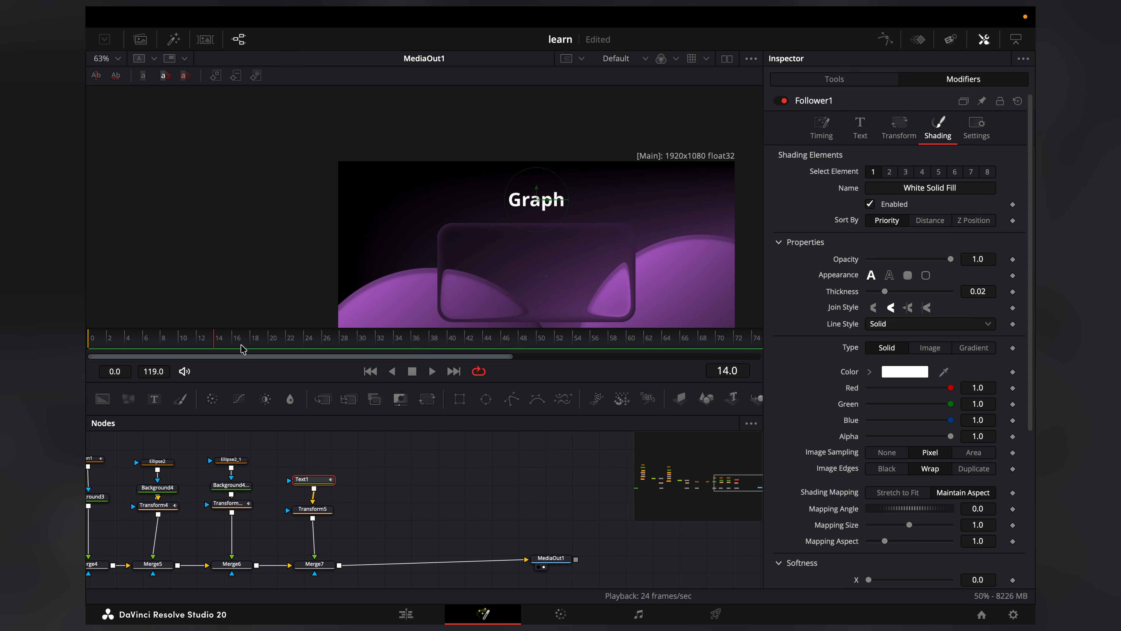
scroll(241, 348, "down", 2)
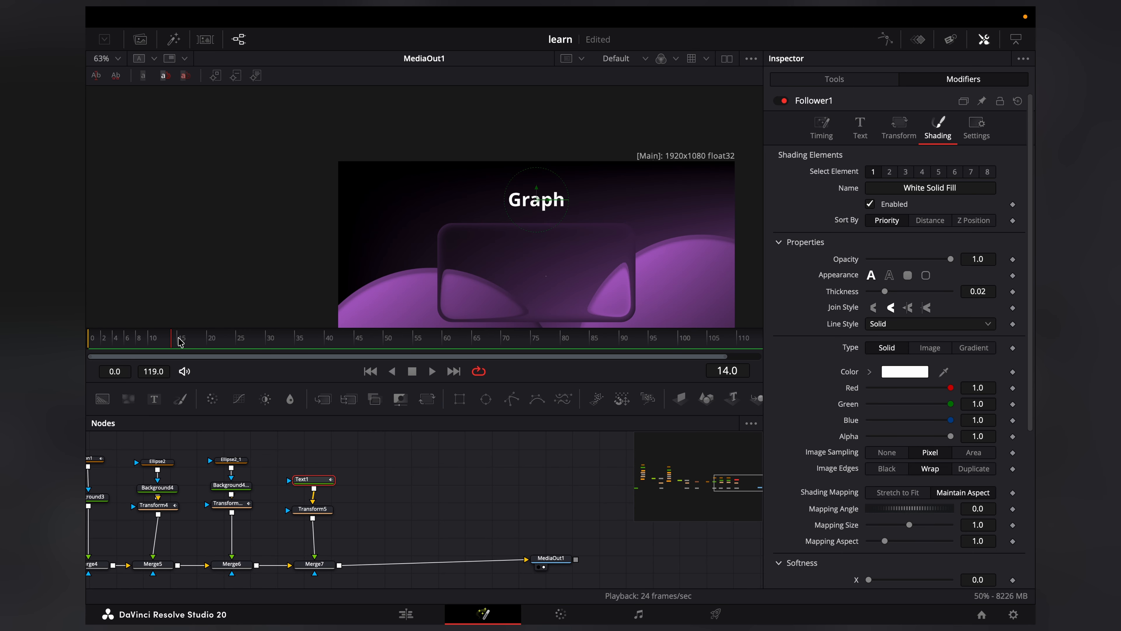
left_click(267, 343)
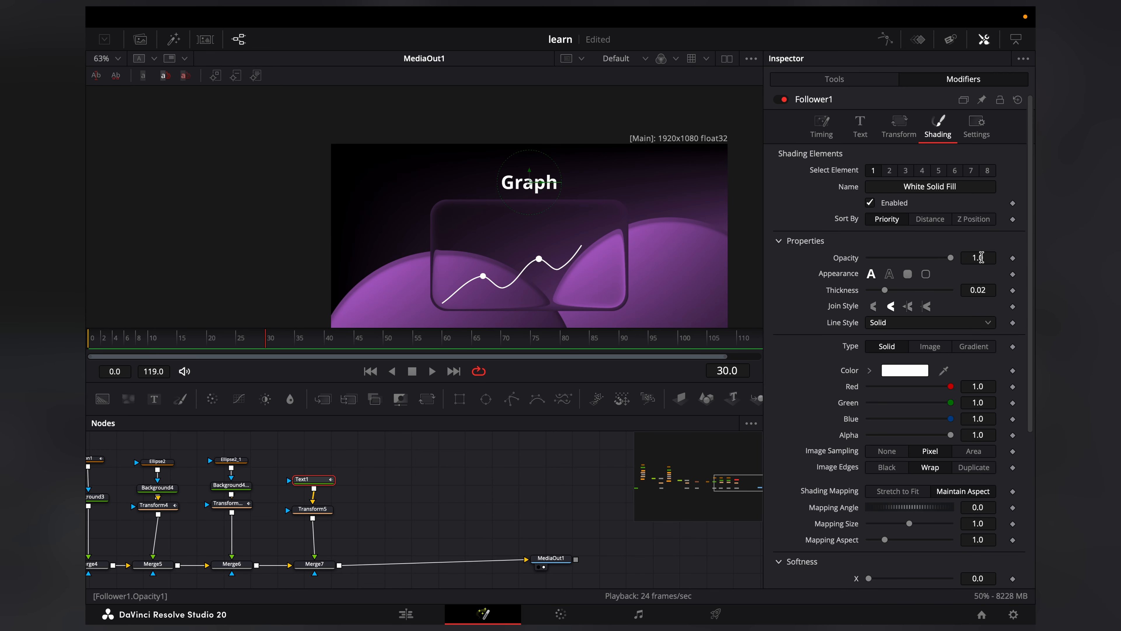
scroll(855, 483, "down", 5)
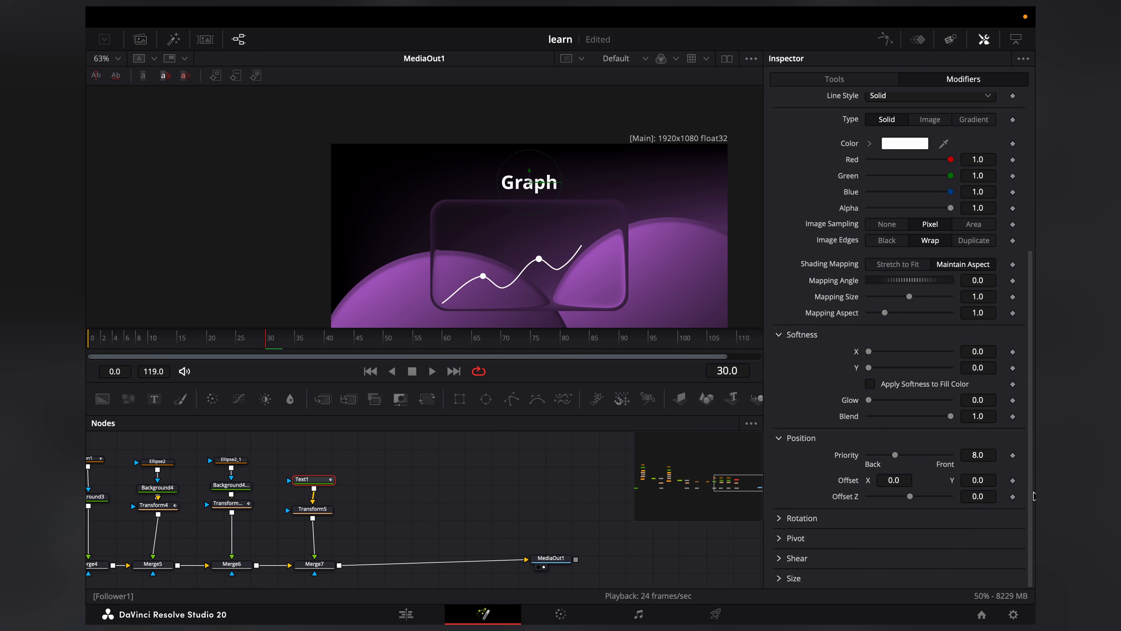
left_click(1013, 481)
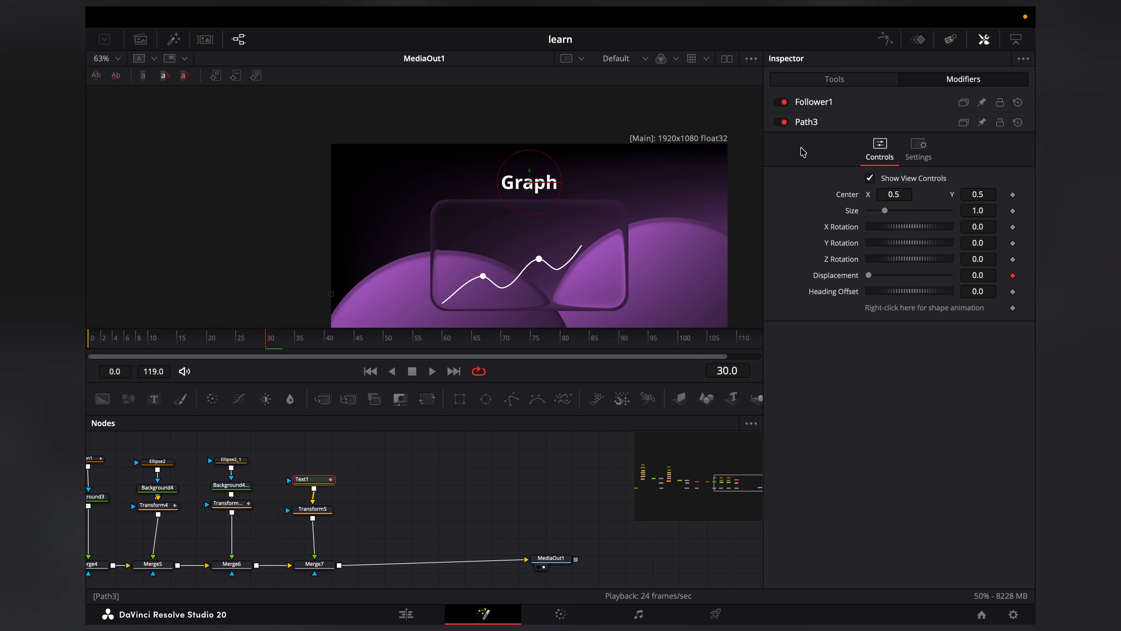
Step: At frame 15, set the Follower's shading Opacity to 0.0
left_click(828, 103)
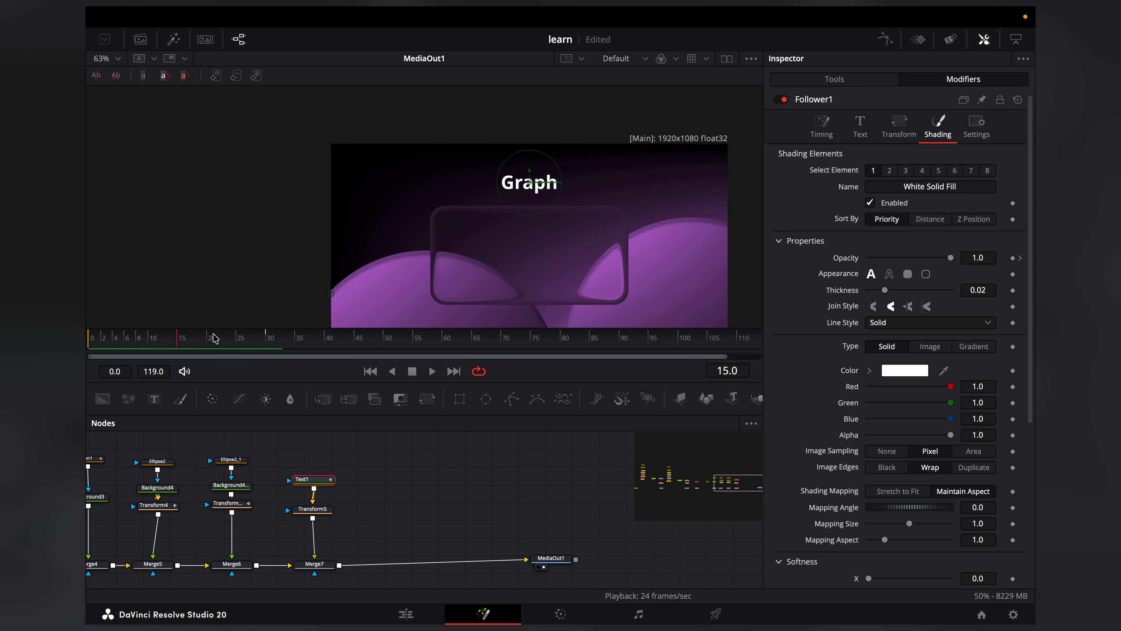
left_click_drag(949, 259, 828, 264)
Step: Open the Follower's position Offset Y value for editing at frame 15
scroll(856, 301, "down", 3)
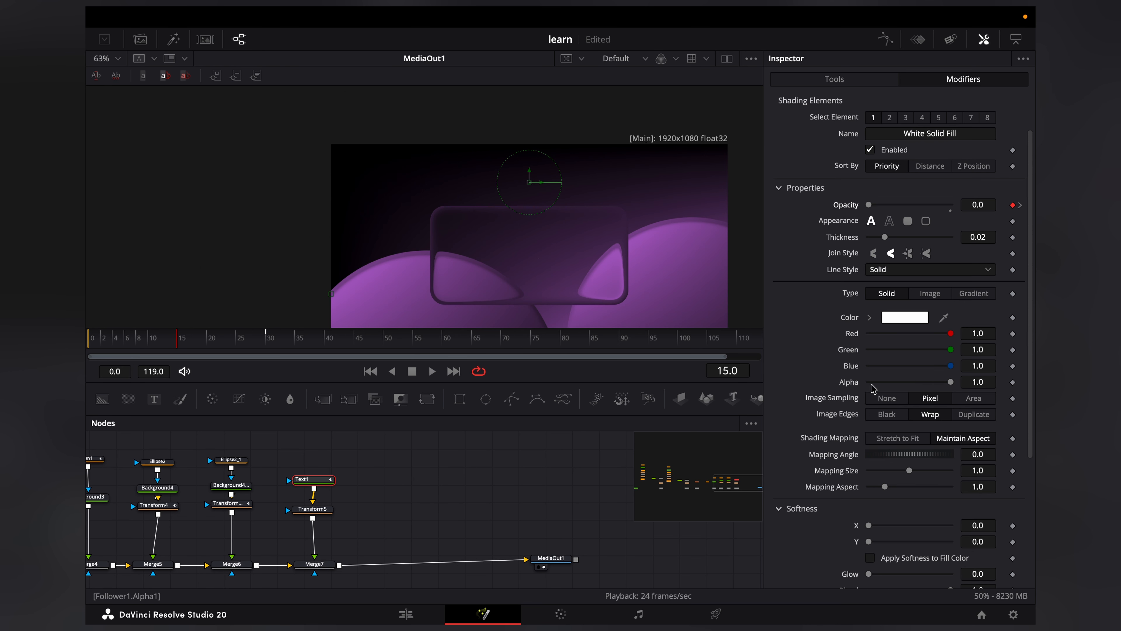
scroll(873, 389, "down", 4)
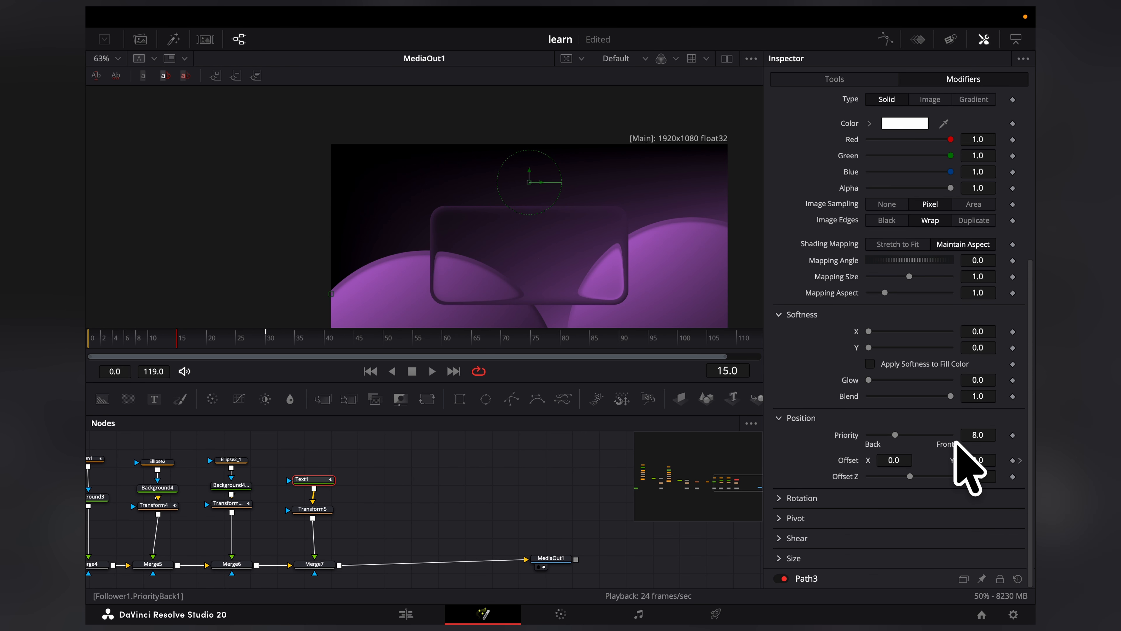
left_click(986, 460)
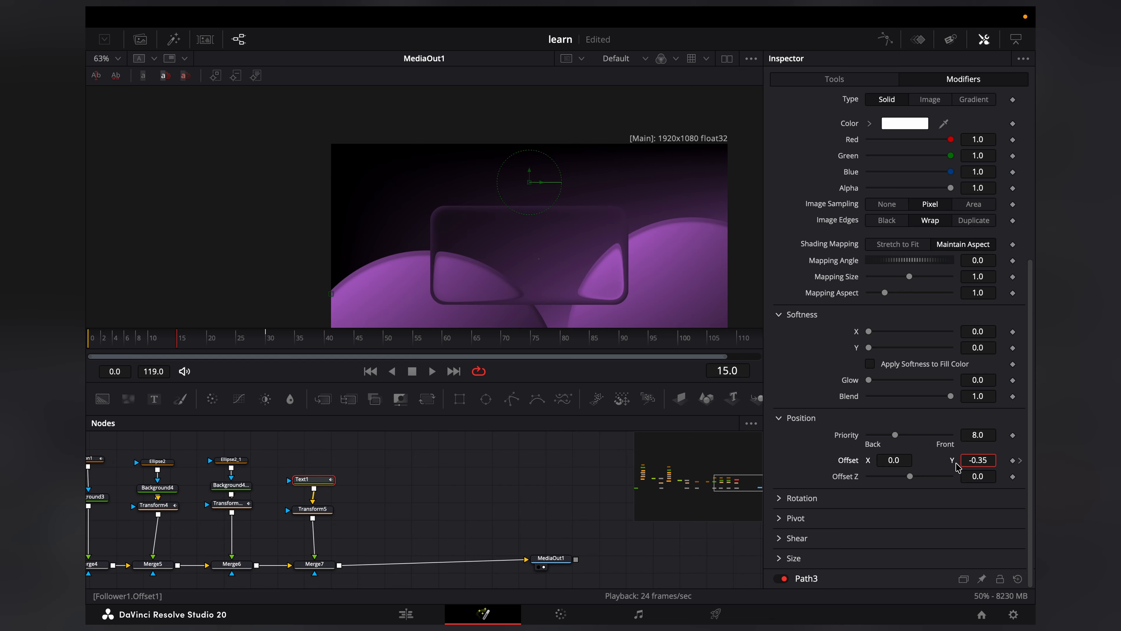
Step: Play back the title animation and check how the letters of "Graph" appear
key("space")
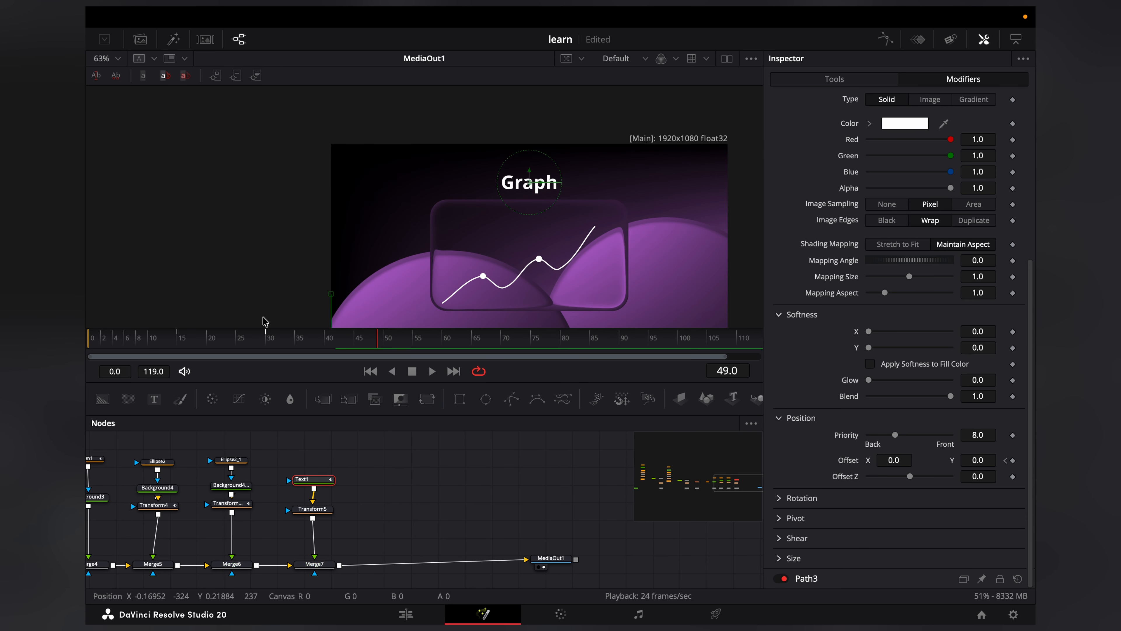
scroll(446, 218, "up", 5)
scroll(463, 201, "down", 4)
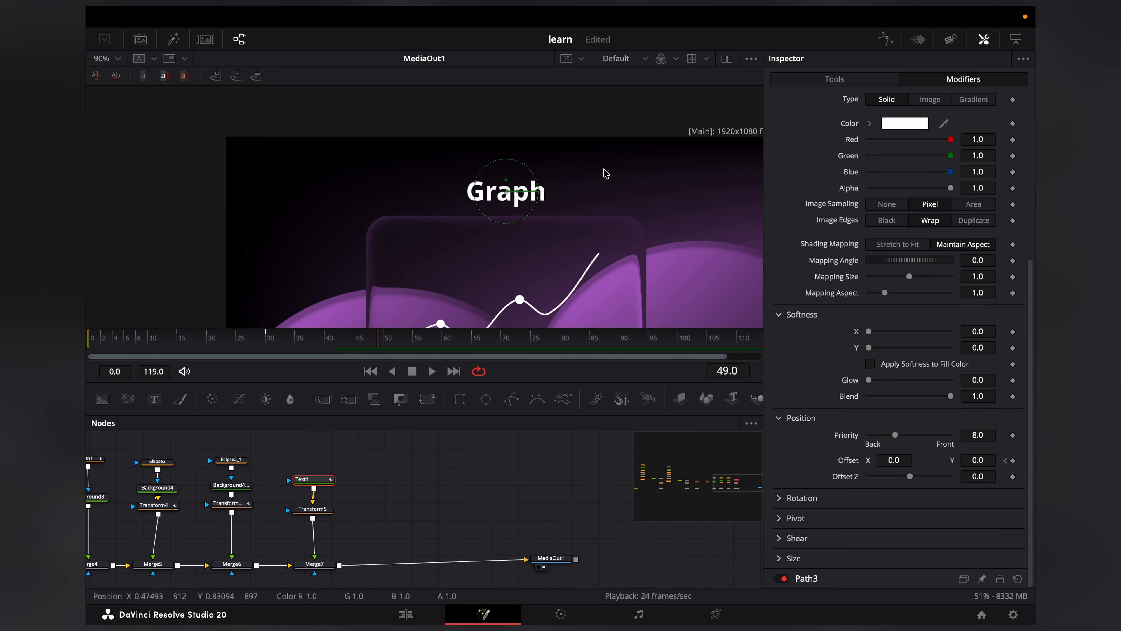
Step: At frame 30, open the Spline editor and display all of Text1's Follower curves, including Opacity and Offset Displacement
key("[")
left_click(886, 39)
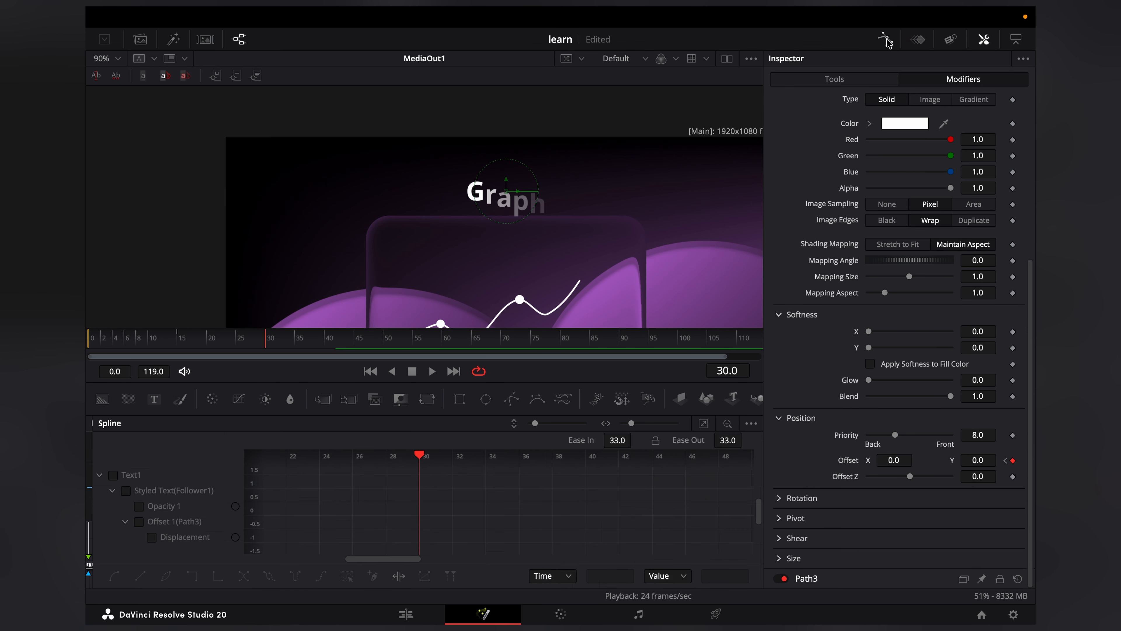
left_click(114, 475)
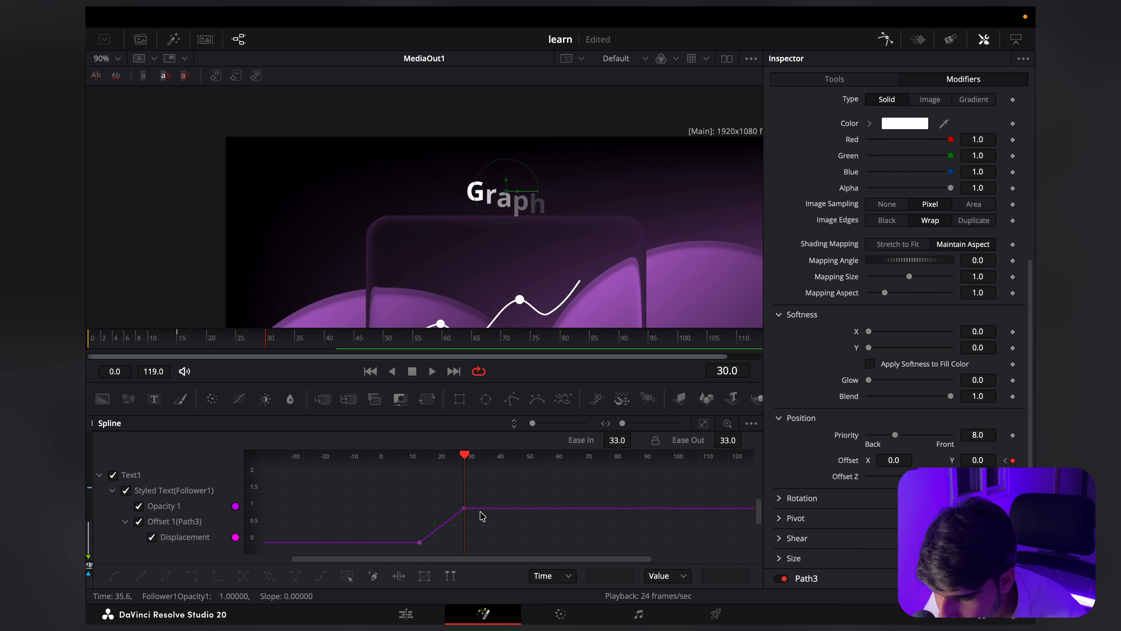
scroll(481, 515, "up", 2)
scroll(443, 507, "up", 10)
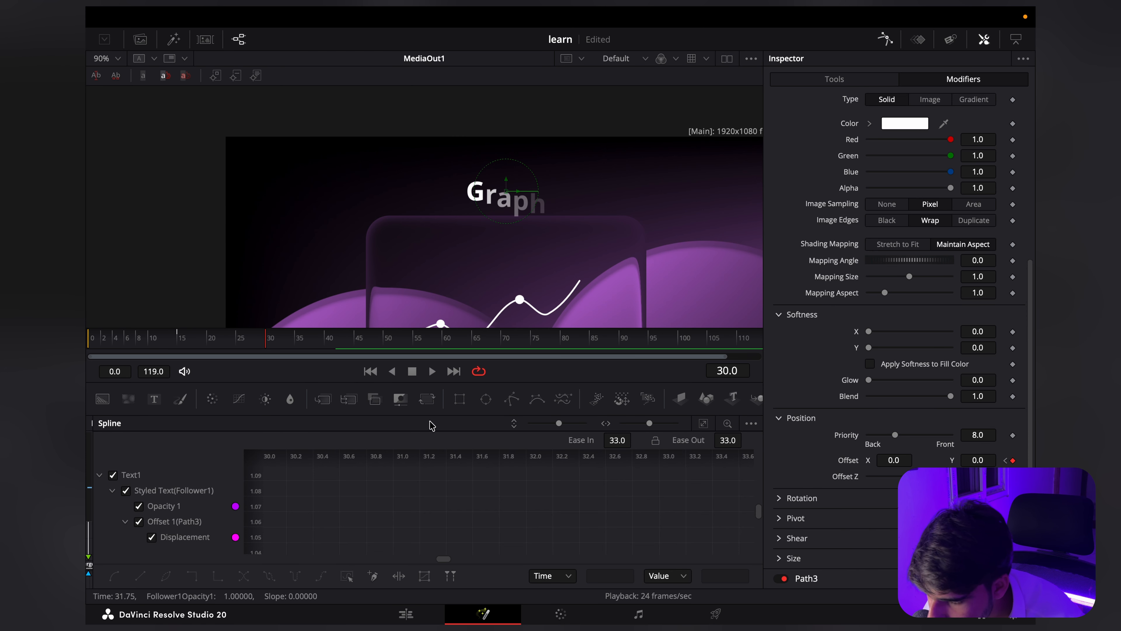
scroll(433, 459, "down", 5)
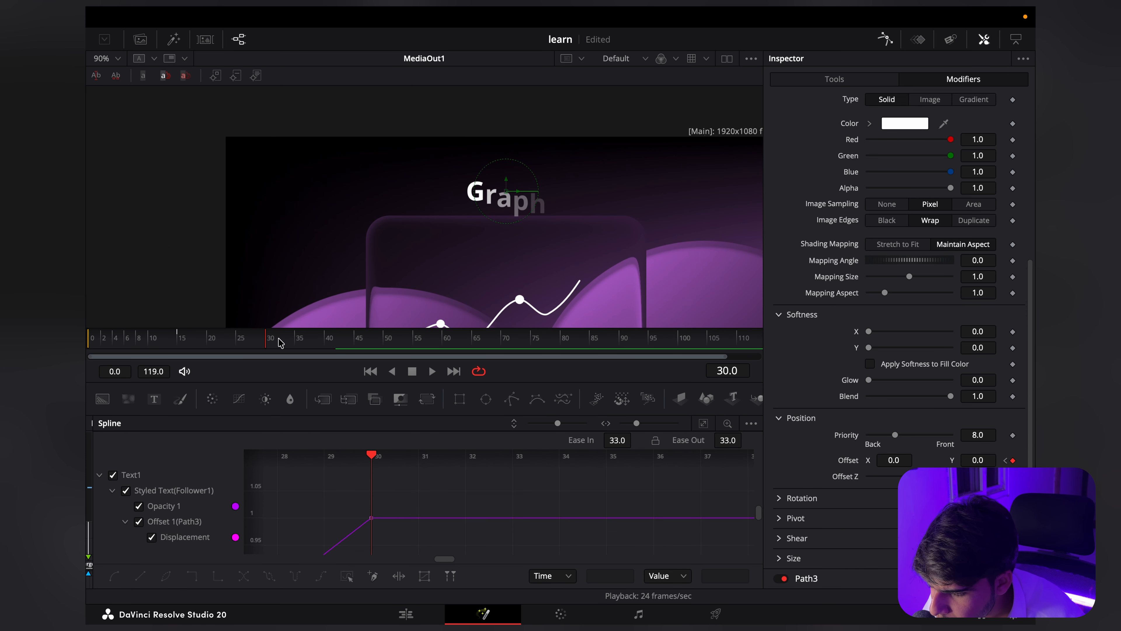
Step: Add a keyframe with value 1.0 at frame 40 on the Follower Opacity curve and smooth all keyframes of both curves
left_click(331, 345)
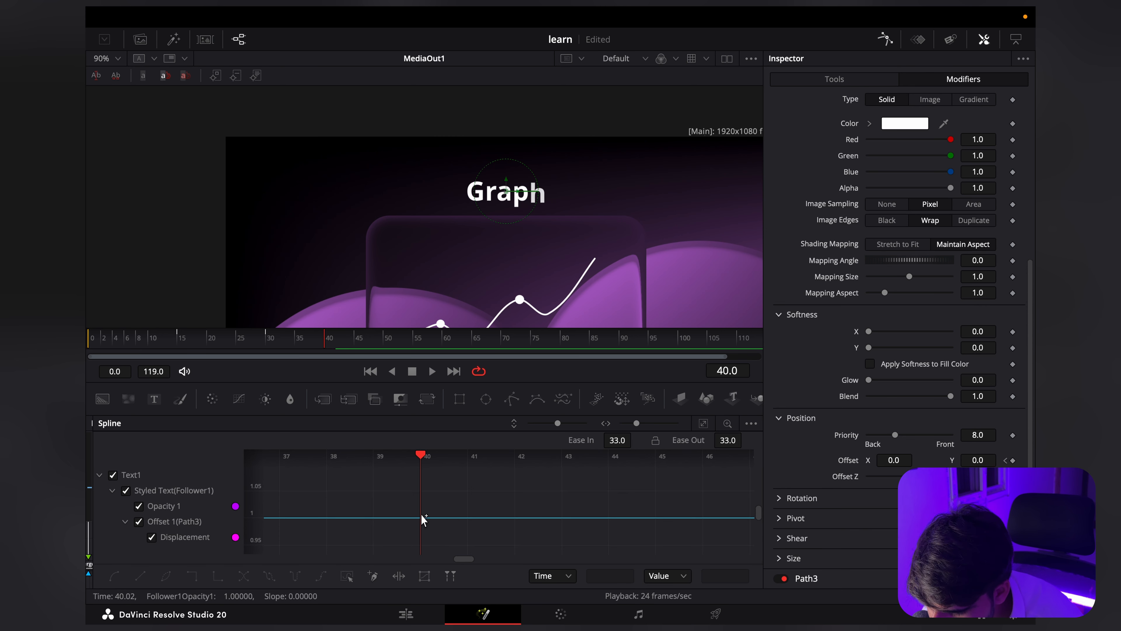
scroll(421, 515, "up", 5)
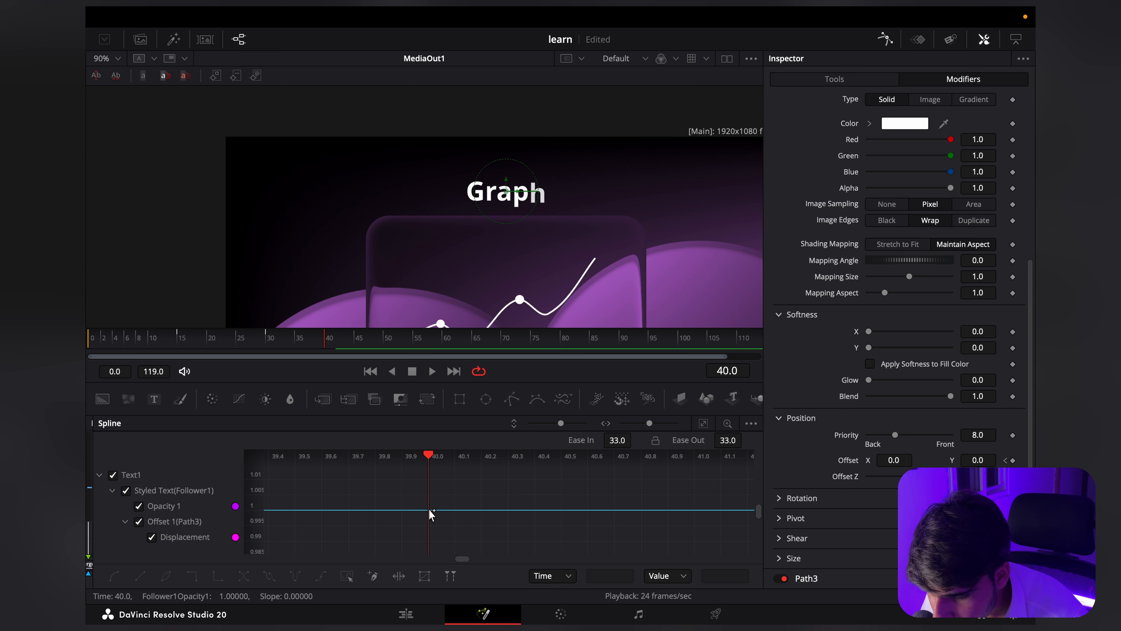
left_click(431, 510)
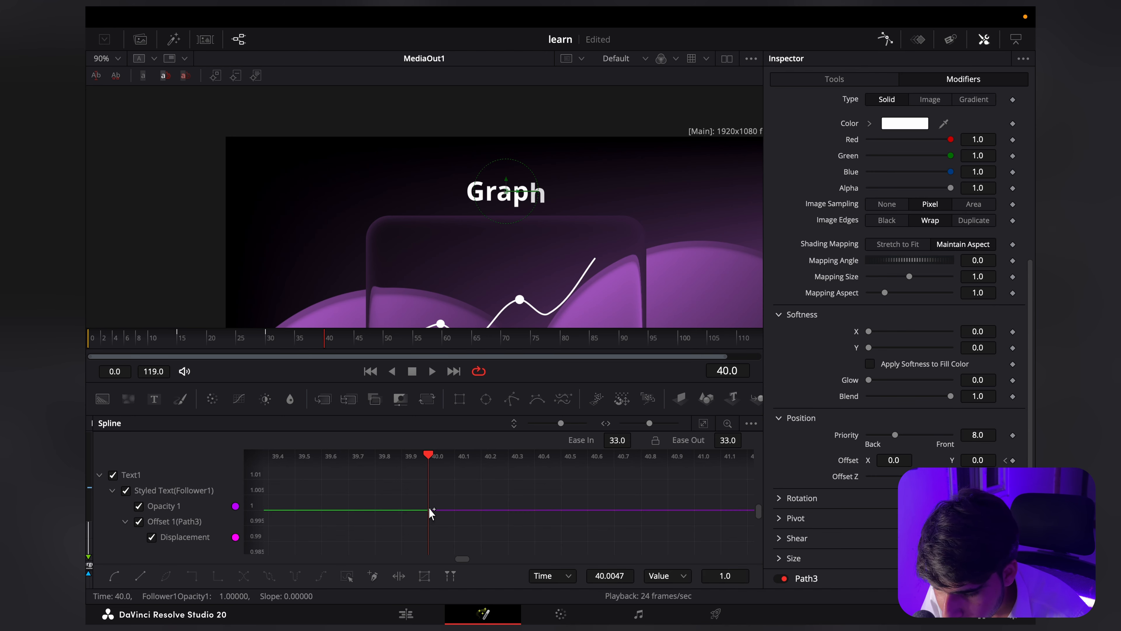
scroll(433, 466, "down", 3)
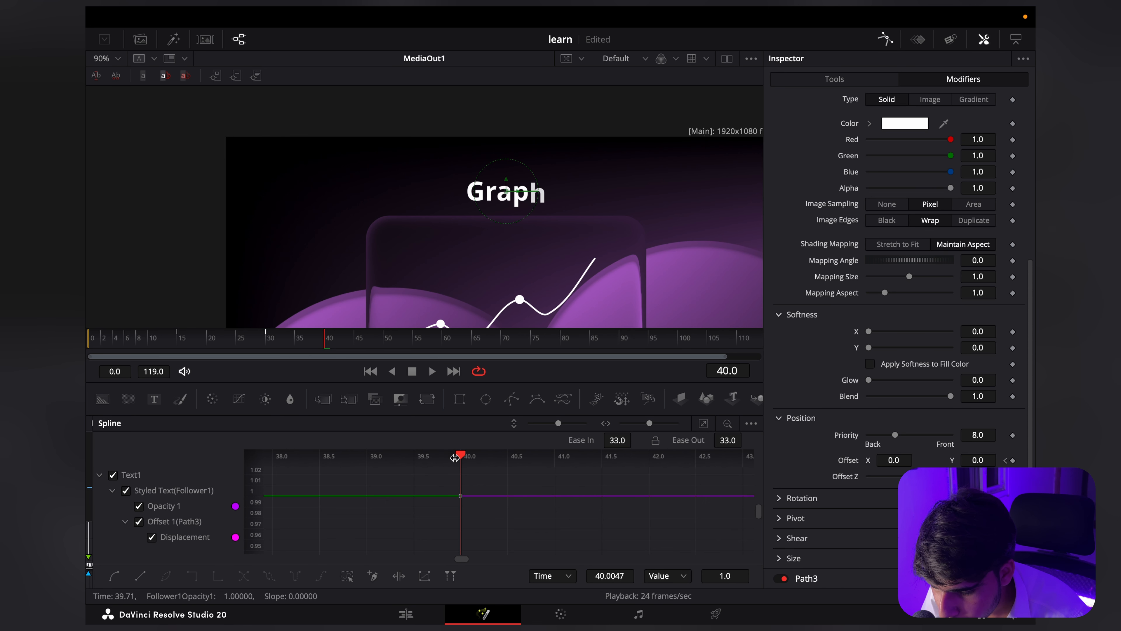
scroll(475, 516, "down", 10)
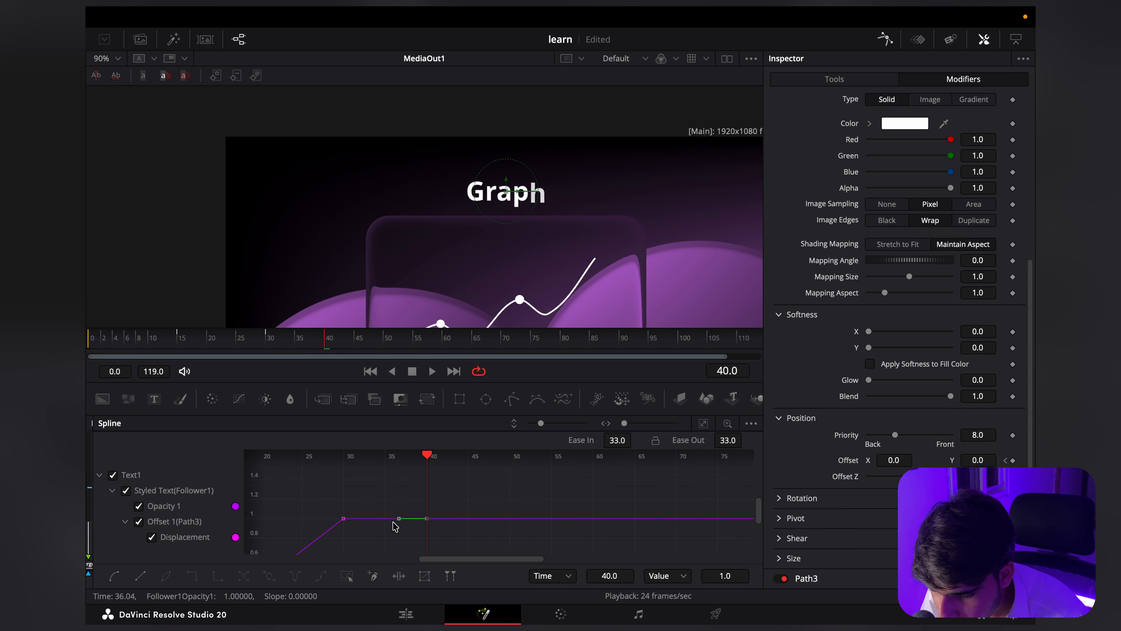
left_click_drag(386, 489, 526, 537)
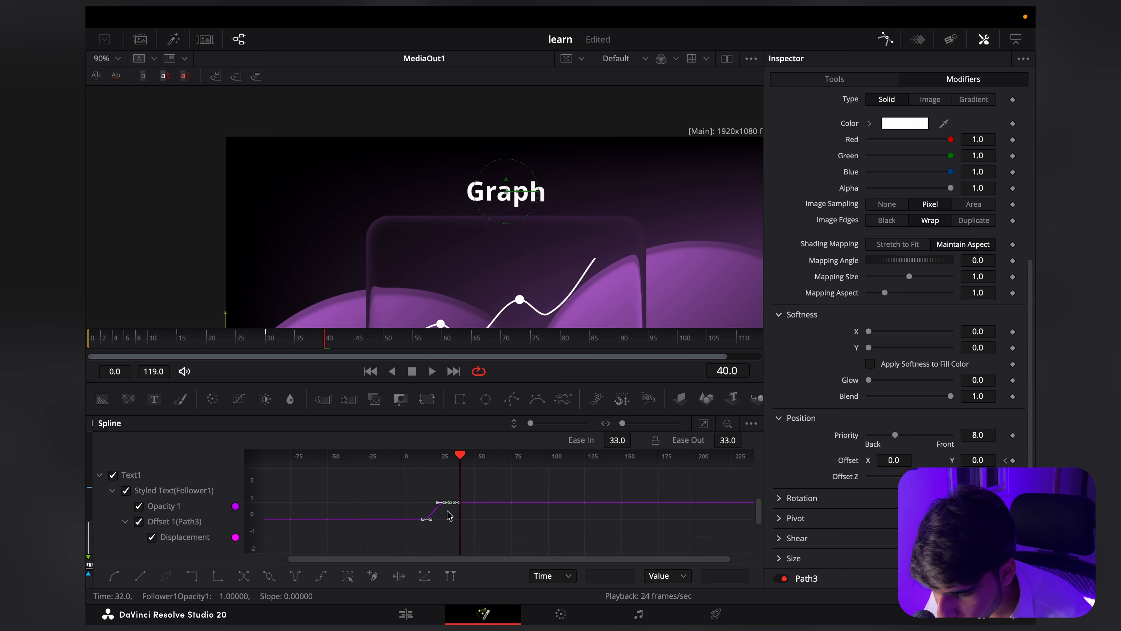
Step: Tilt the Opacity curve's handles at frame 30, raising the incoming one and lowering the outgoing one to about frame 32, value 0.8
scroll(435, 503, "up", 3)
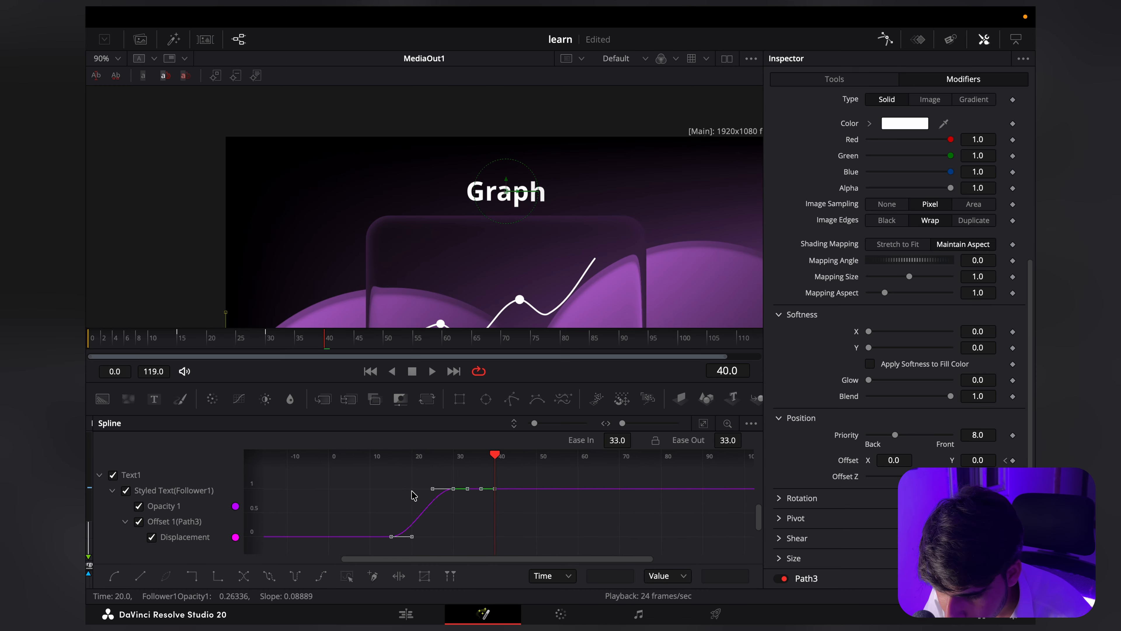
scroll(413, 494, "up", 5)
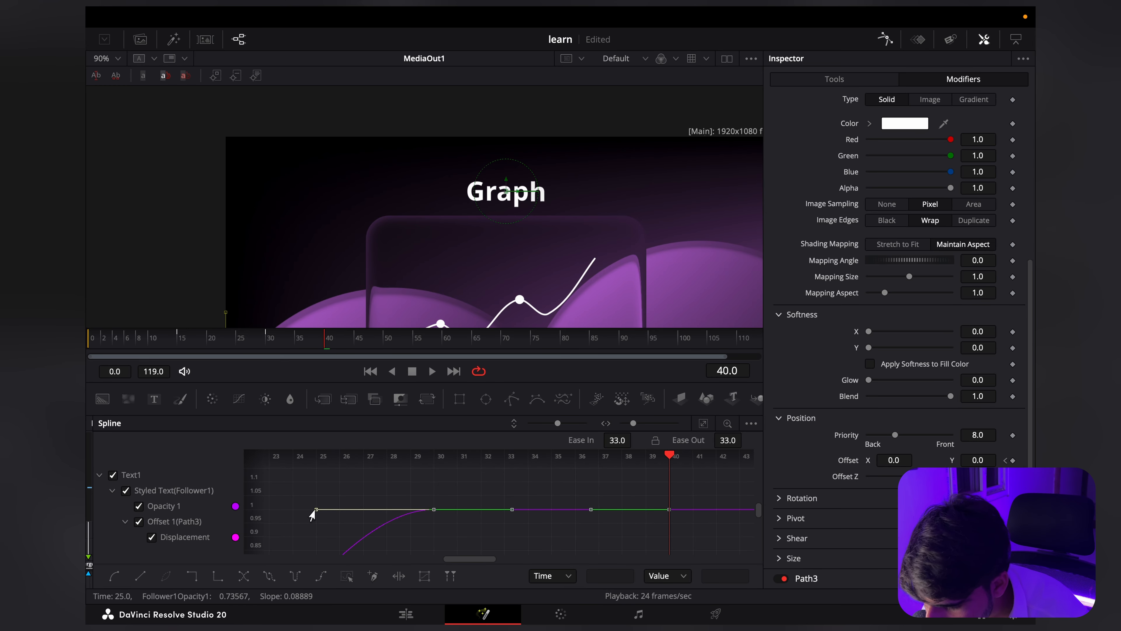
scroll(450, 516, "up", 4)
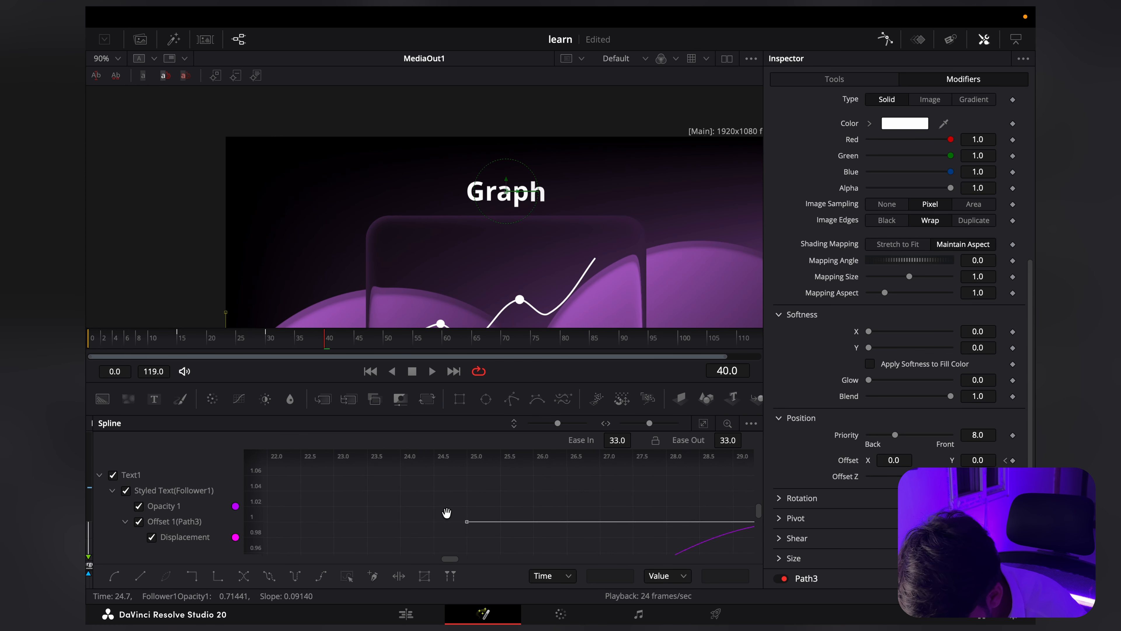
left_click_drag(459, 538, 488, 503)
scroll(603, 486, "down", 5)
scroll(545, 520, "up", 2)
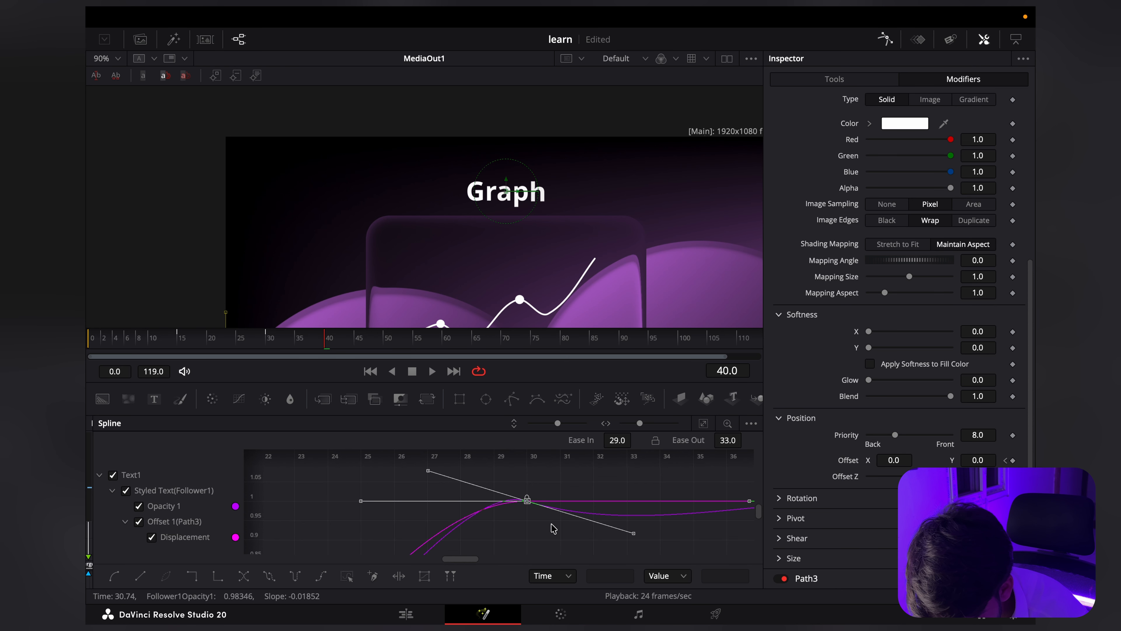
left_click_drag(631, 531, 572, 552)
scroll(587, 525, "down", 3)
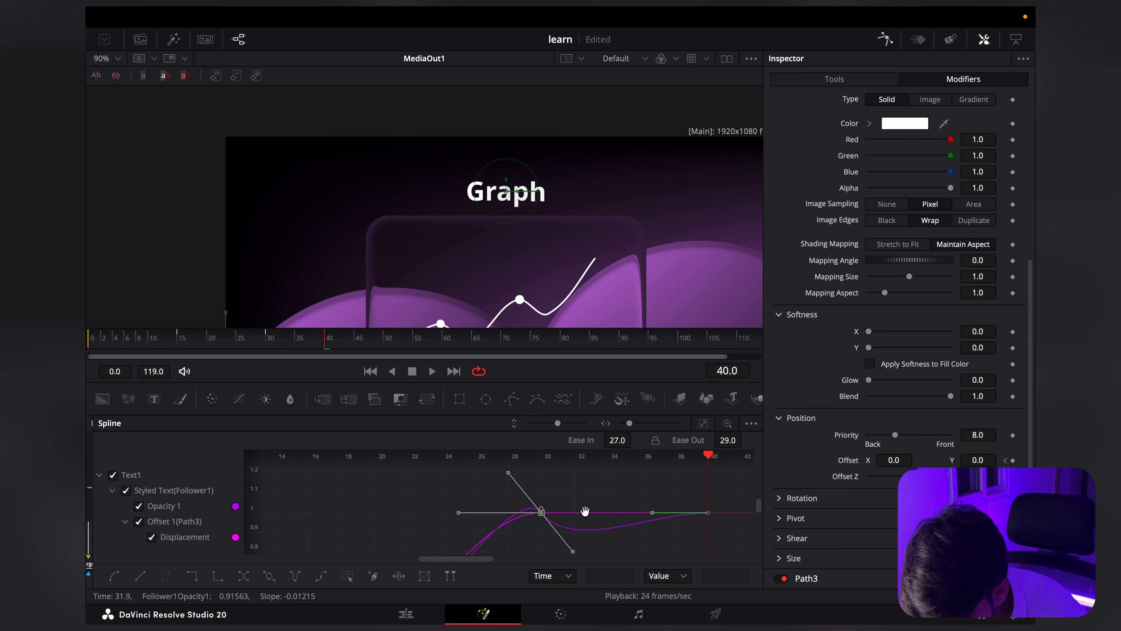
Step: Pull the Opacity curve's incoming handle at frame 30 further up and back to about frame 26 for a stronger overshoot
scroll(585, 511, "up", 1)
scroll(489, 533, "left", 1)
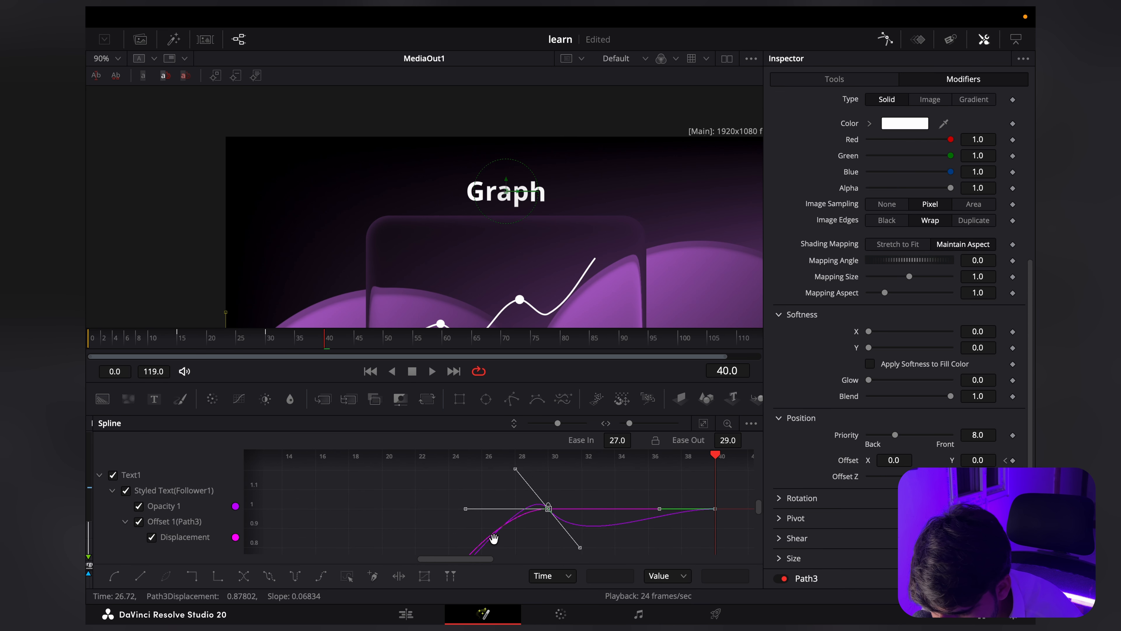
scroll(494, 538, "up", 5)
scroll(494, 538, "left", 1)
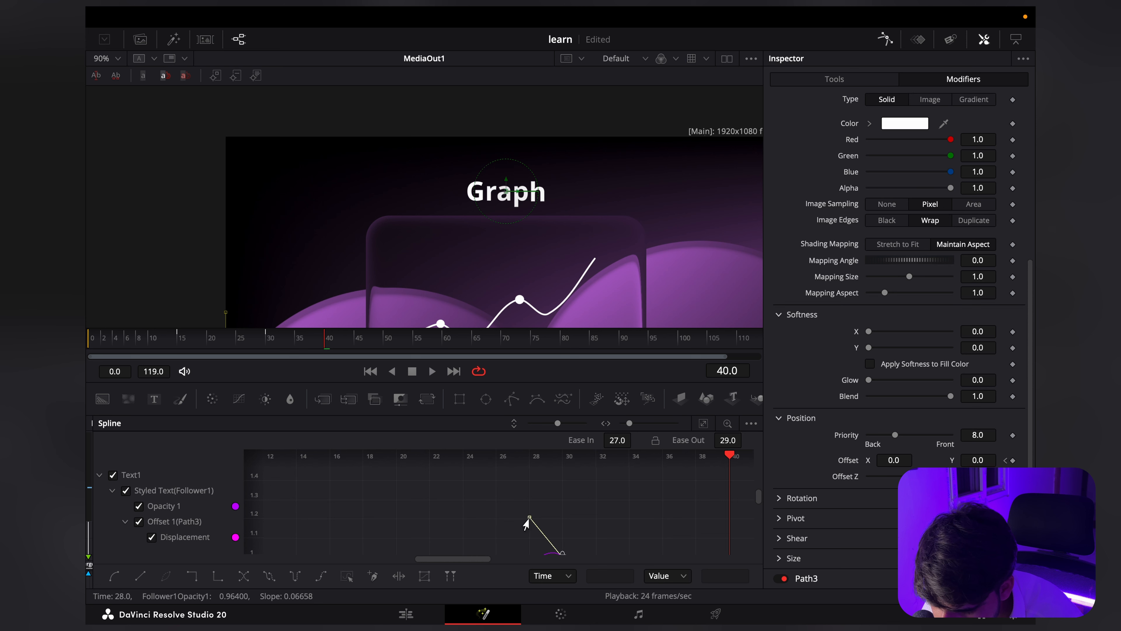
left_click_drag(526, 521, 495, 484)
scroll(531, 493, "down", 3)
scroll(537, 501, "down", 2)
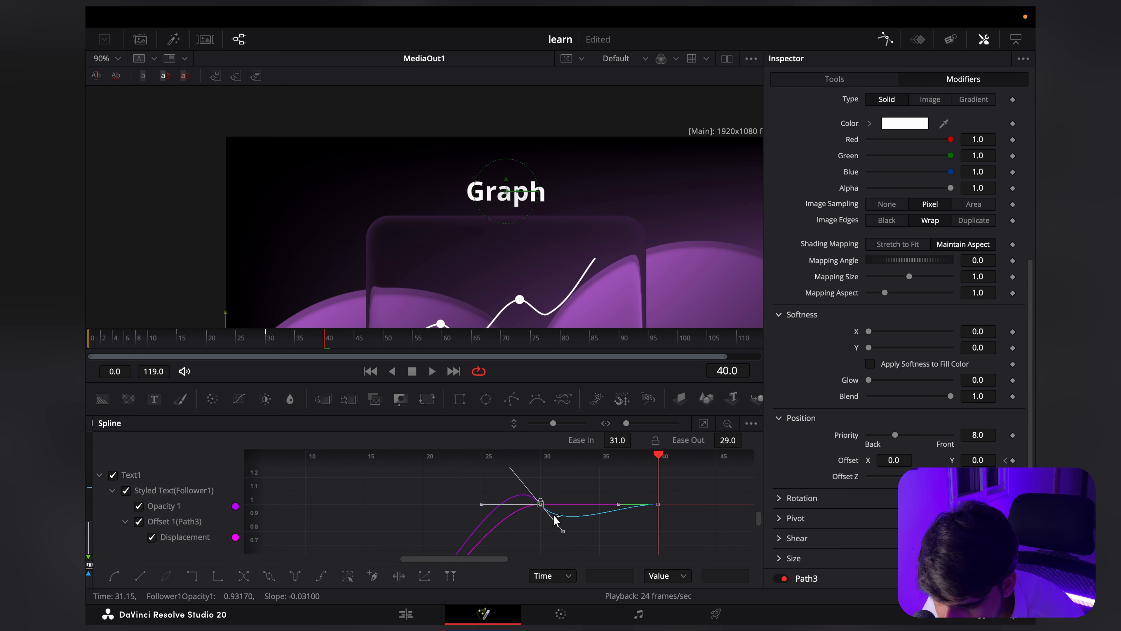
Step: Lengthen the incoming handle of the Opacity keyframe at frame 40 to an Ease In of 74
scroll(518, 528, "right", 4)
left_click(572, 503)
scroll(573, 491, "up", 5)
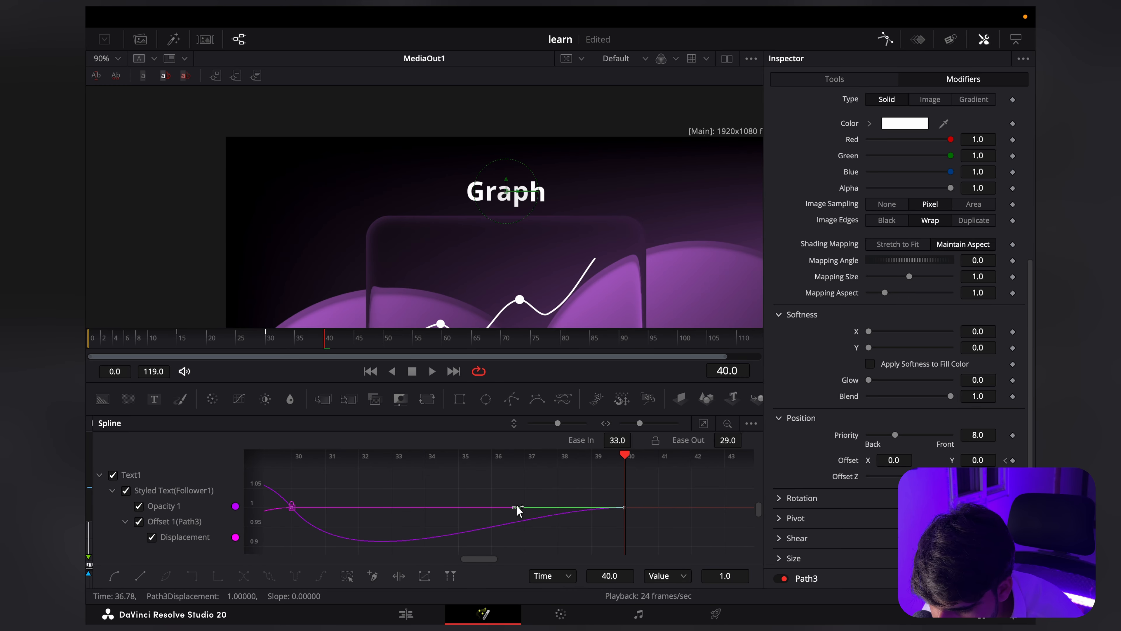
left_click_drag(514, 507, 375, 514)
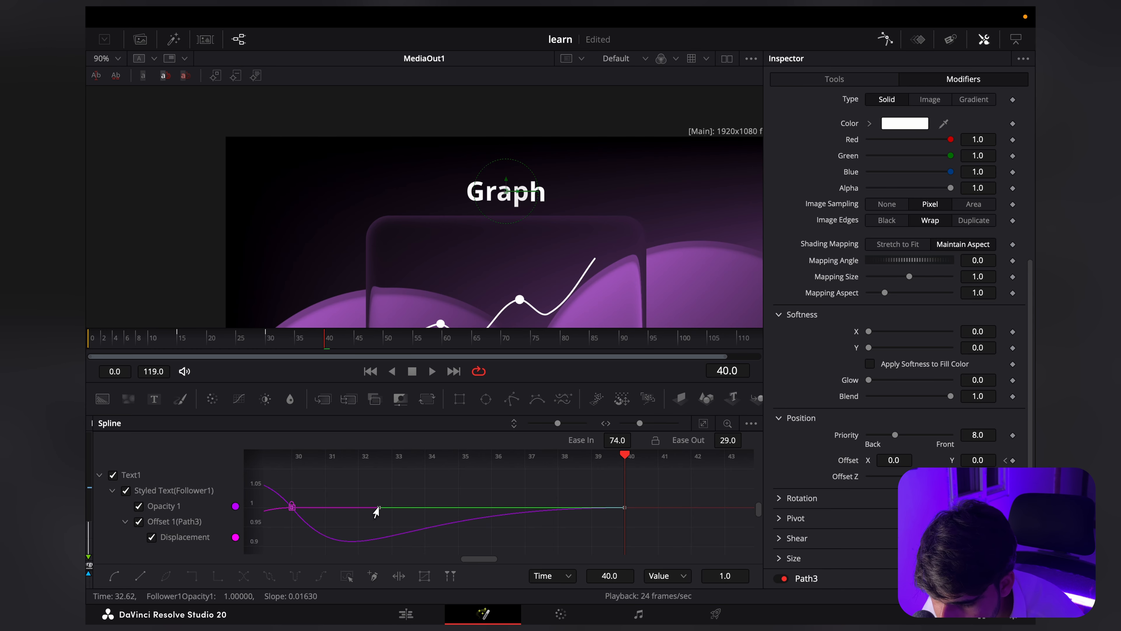
Step: Extend the Displacement curve's incoming handle at the frame-30 keyframe horizontally back to about frame 20
scroll(458, 504, "down", 5)
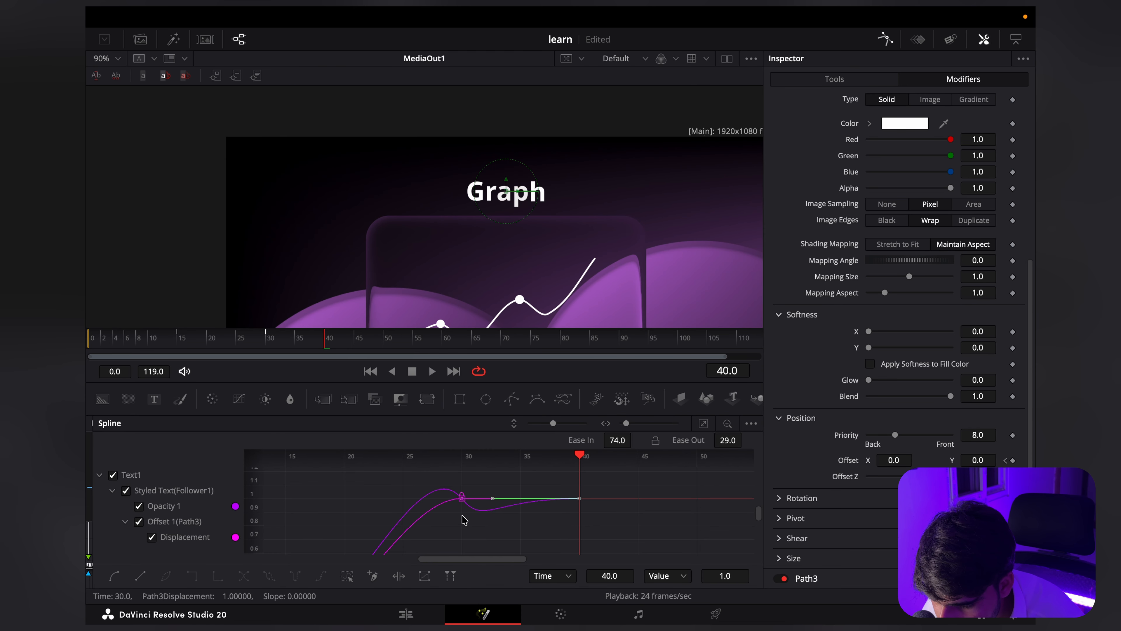
left_click(461, 498)
scroll(423, 505, "up", 3)
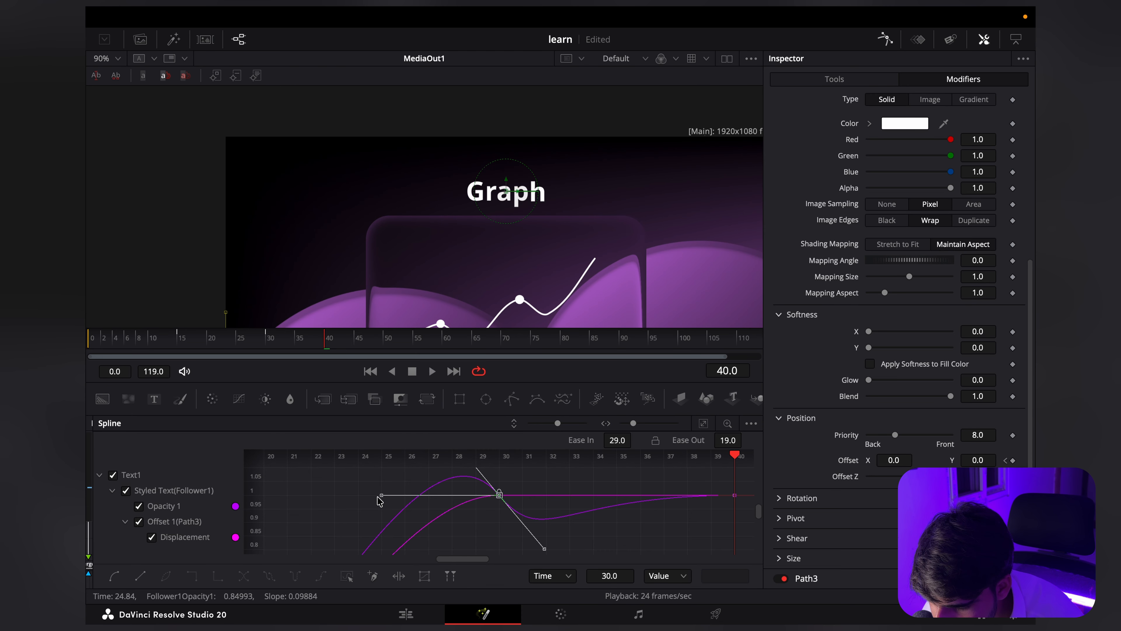
left_click_drag(378, 497, 264, 502)
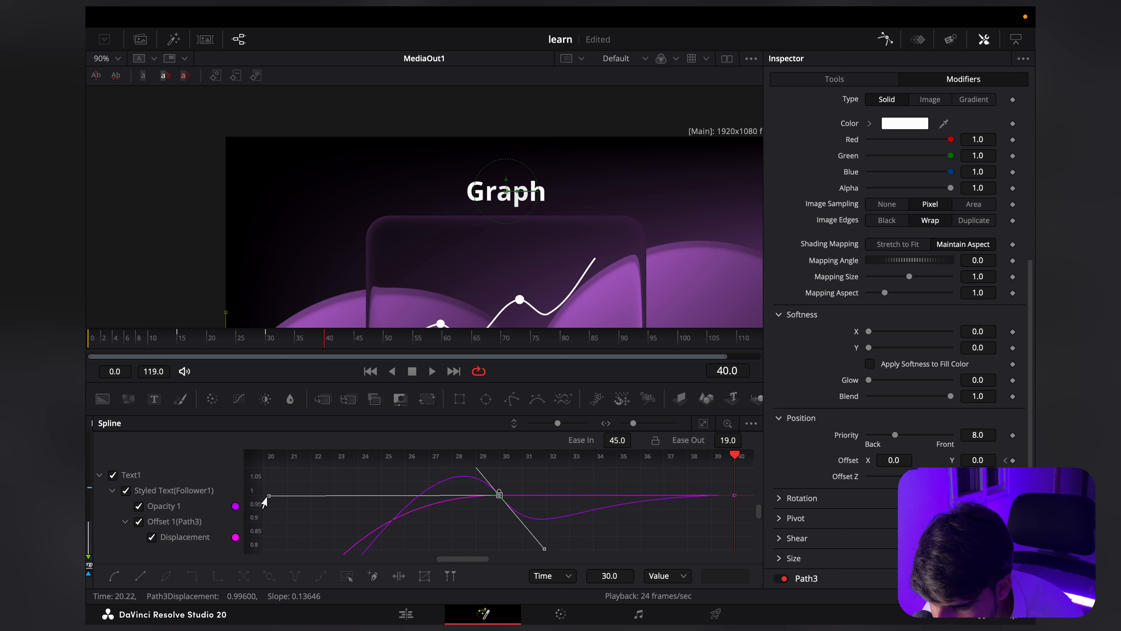
Step: Raise the Opacity curve's outgoing handle at the frame-15 keyframe to about frame 18, value 0.4, for a steep start
scroll(479, 510, "down", 5)
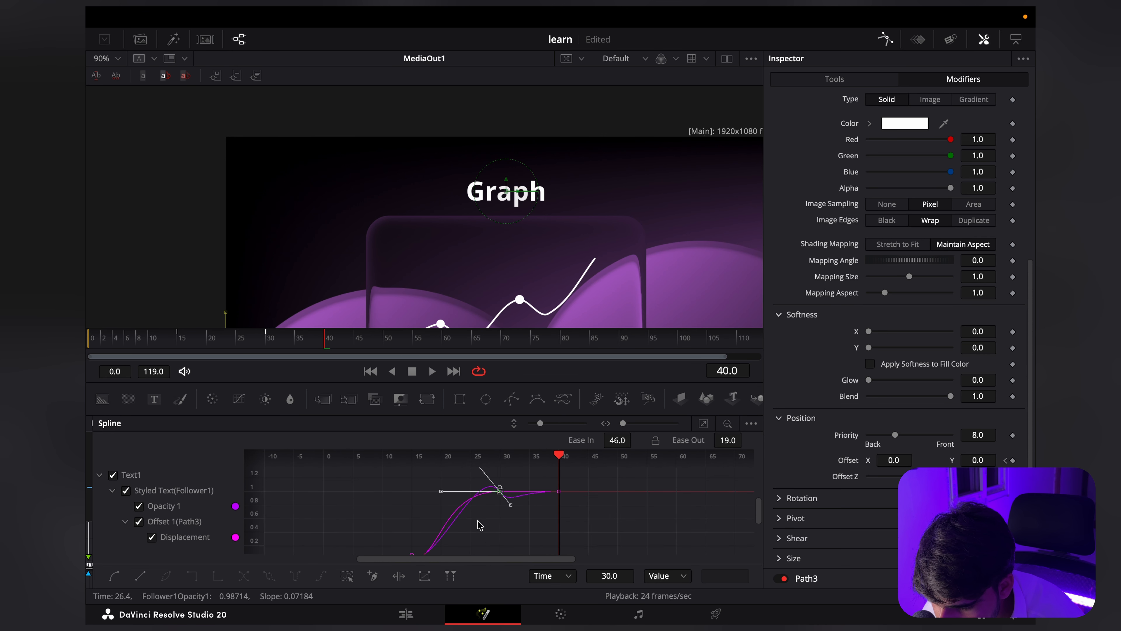
scroll(471, 522, "up", 6)
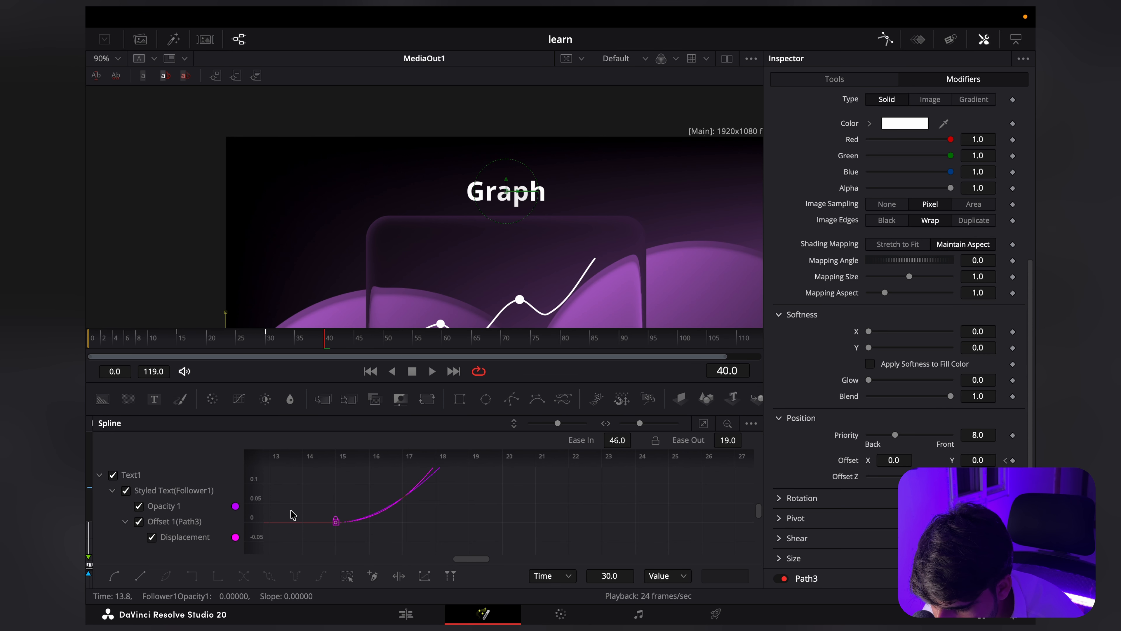
left_click_drag(283, 503, 457, 553)
scroll(390, 531, "up", 3)
left_click_drag(391, 531, 537, 561)
scroll(309, 530, "up", 3)
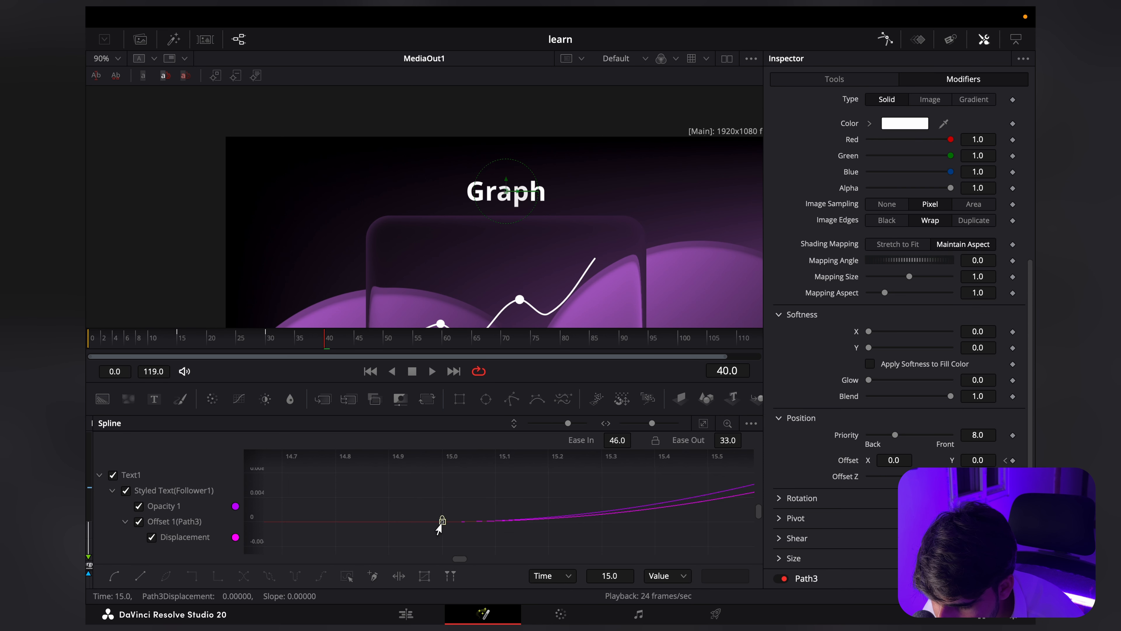
left_click(439, 526)
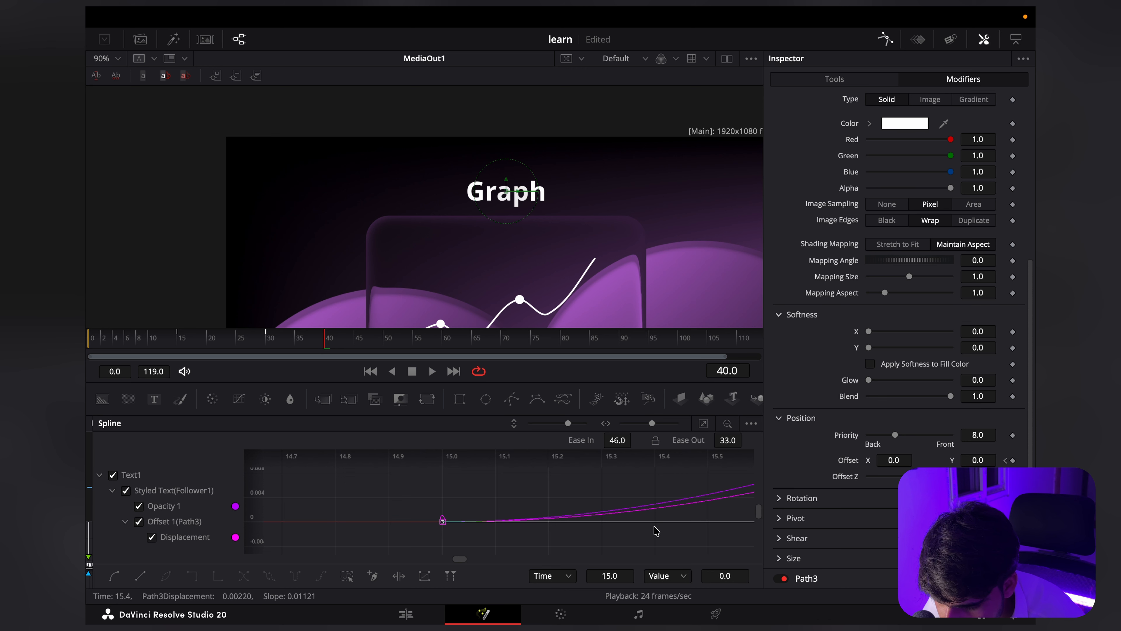
scroll(655, 530, "down", 3)
left_click_drag(632, 528, 392, 534)
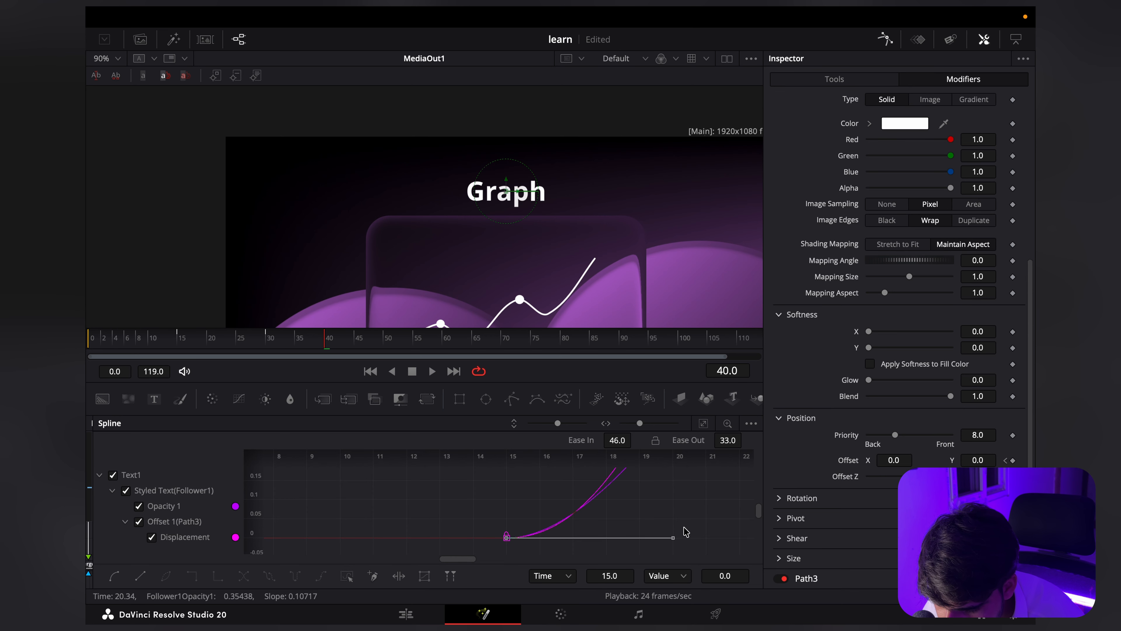
left_click_drag(685, 531, 566, 497)
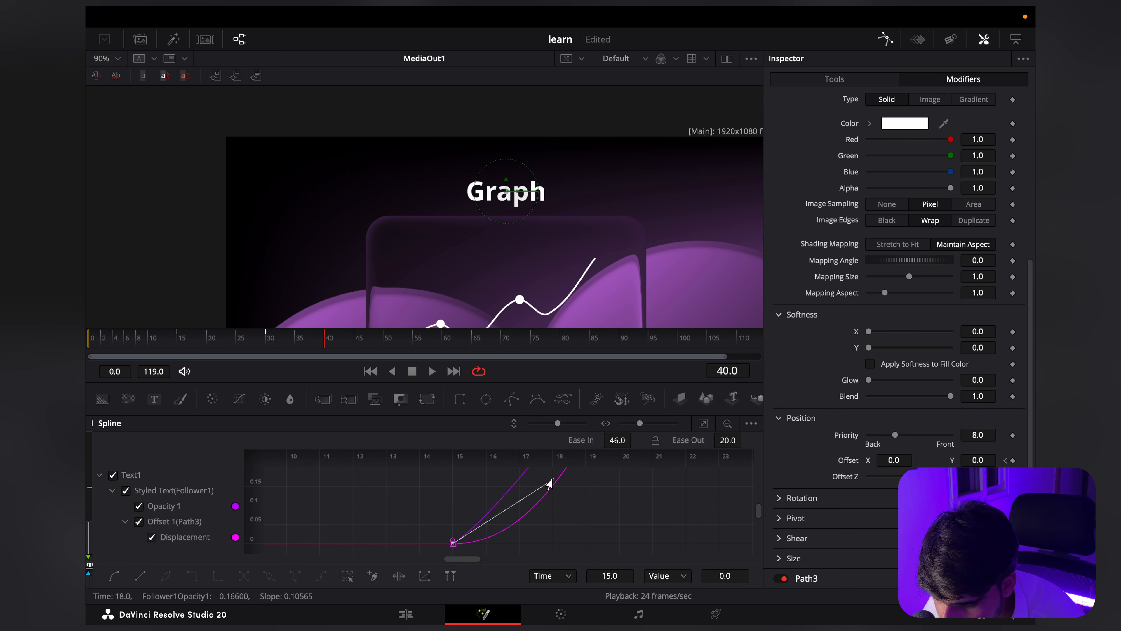
left_click_drag(643, 496, 573, 550)
scroll(481, 517, "down", 5)
left_click_drag(502, 513, 485, 520)
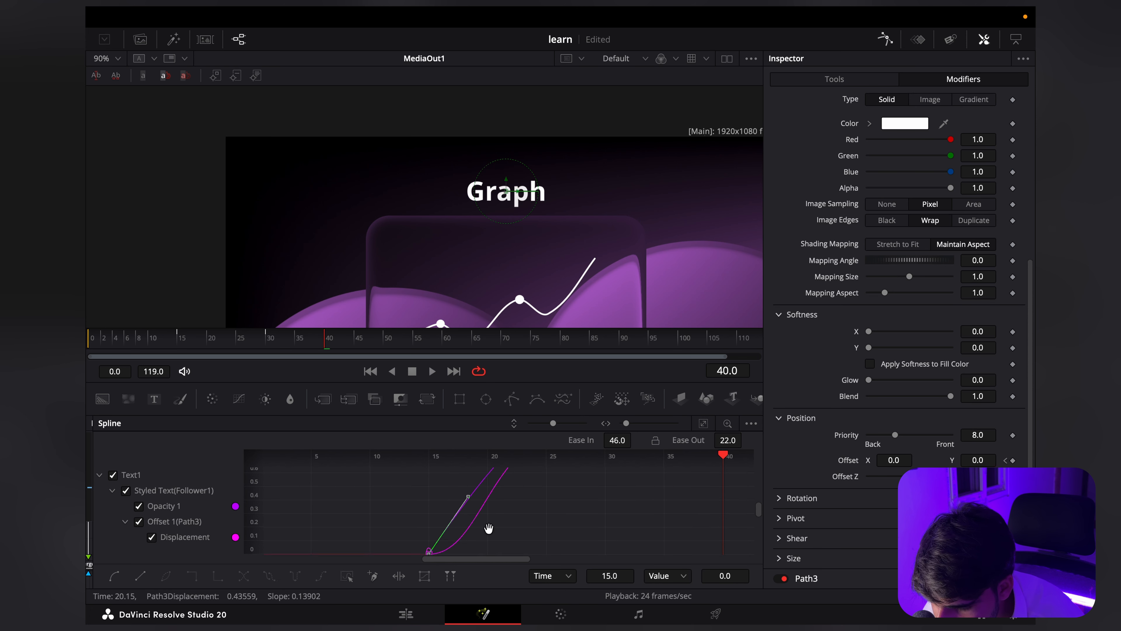
Step: Raise the Displacement curve's outgoing handle at the frame-15 keyframe to about frame 18, value 0.34, for a similarly steep start
scroll(421, 523, "up", 10)
left_click_drag(489, 528, 422, 527)
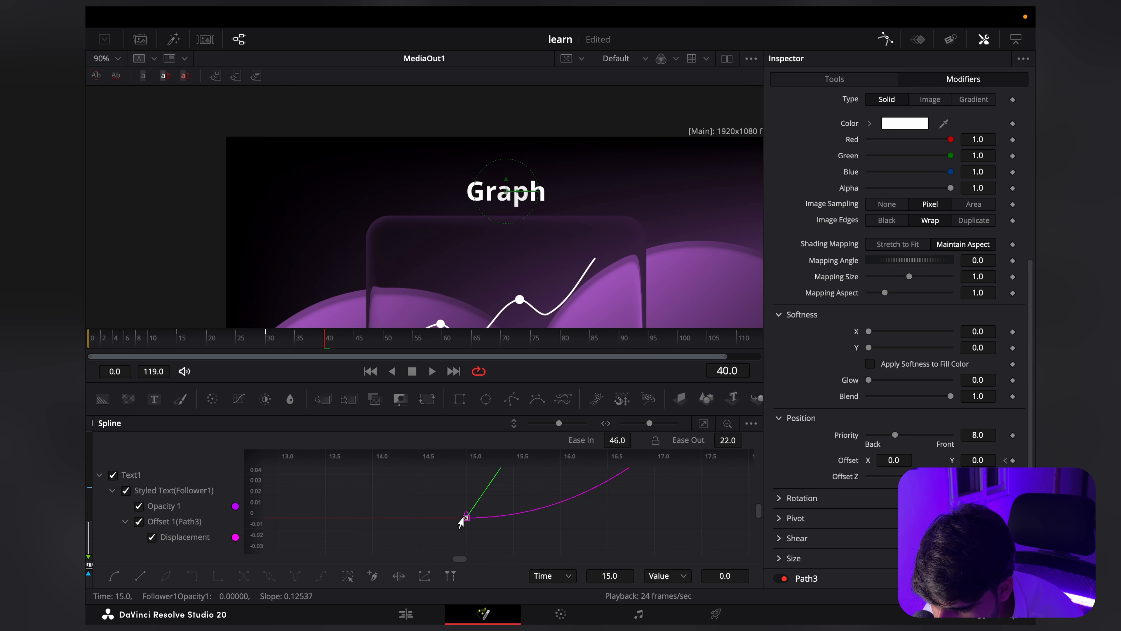
left_click(465, 518)
left_click_drag(655, 526, 437, 539)
scroll(512, 522, "down", 6)
left_click_drag(610, 529, 576, 545)
left_click_drag(528, 536, 473, 510)
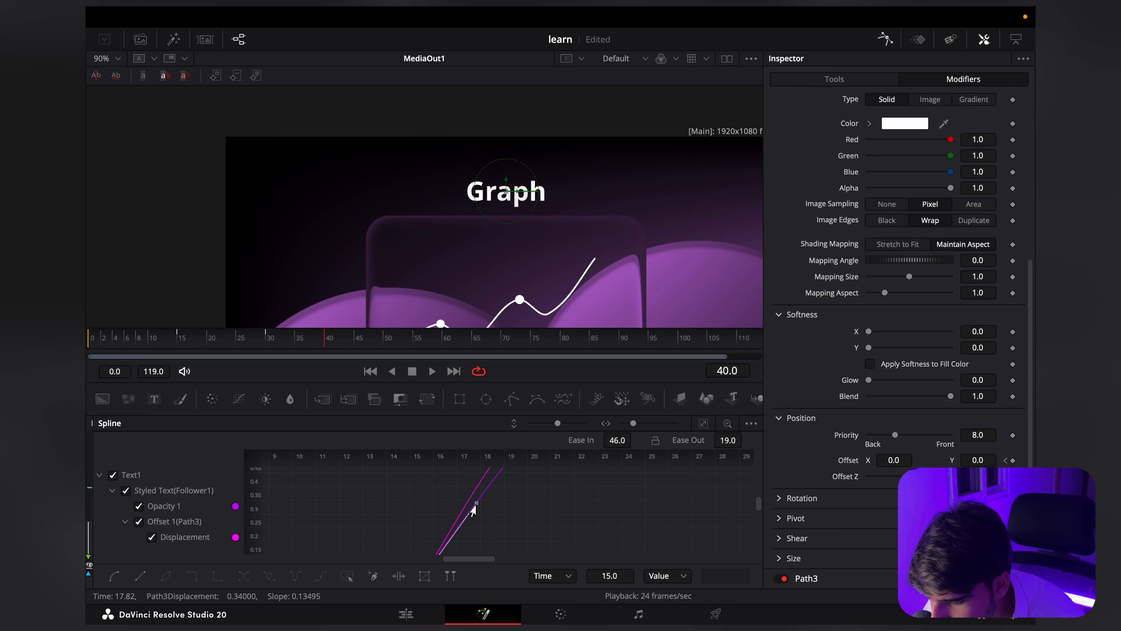
scroll(478, 509, "down", 9)
left_click_drag(544, 521, 481, 564)
scroll(468, 515, "up", 6)
scroll(417, 486, "down", 5)
left_click_drag(424, 498, 428, 505)
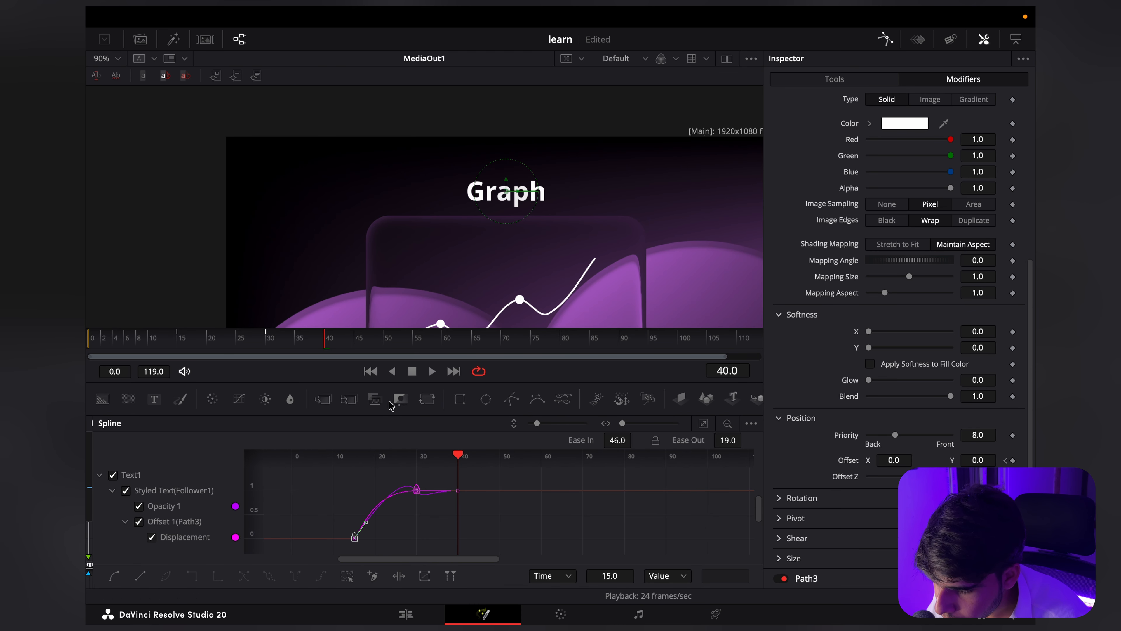
Step: Play the title's letter animation from frame 15
left_click(181, 341)
key("space")
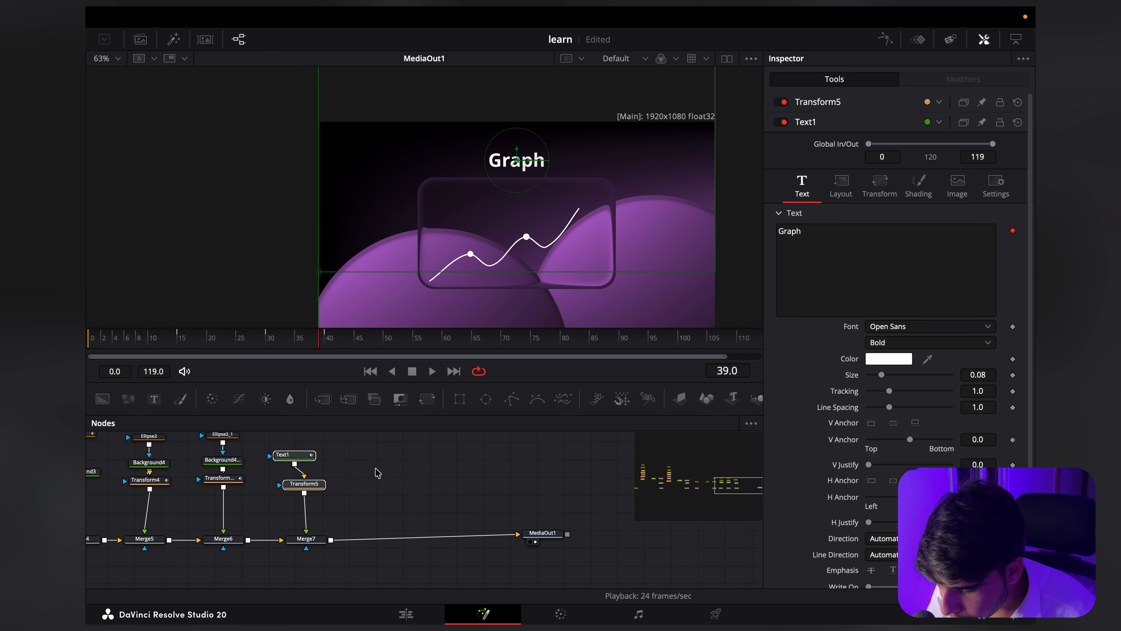
Step: Paste a copy of the title's text and transform nodes and merge it into the chain after Merge7
left_click(378, 472)
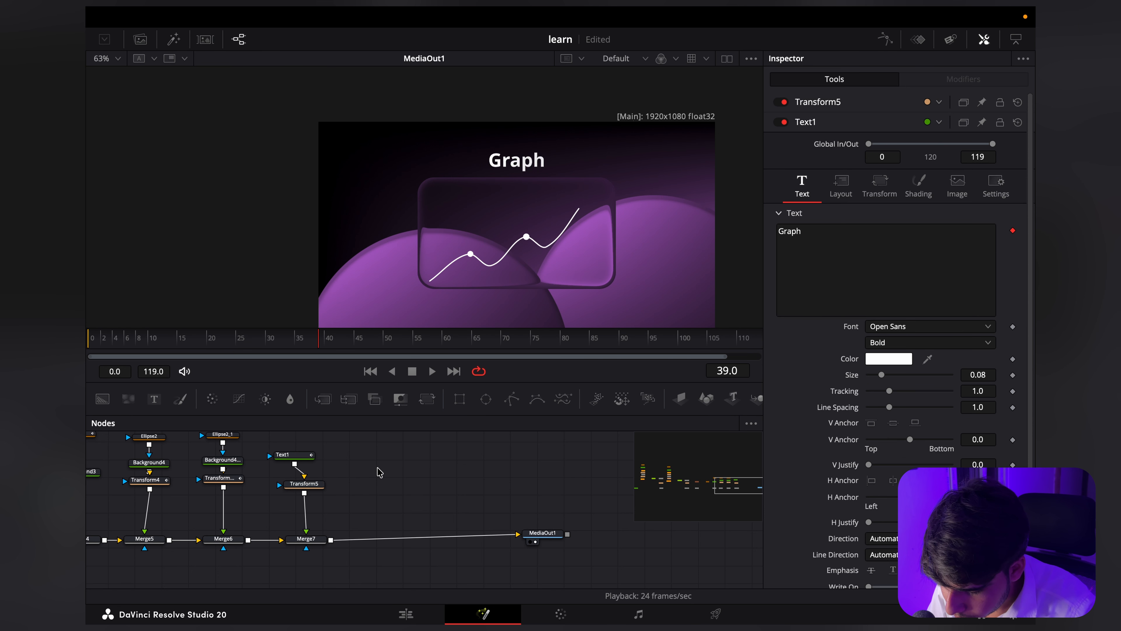
key("ctrl+v")
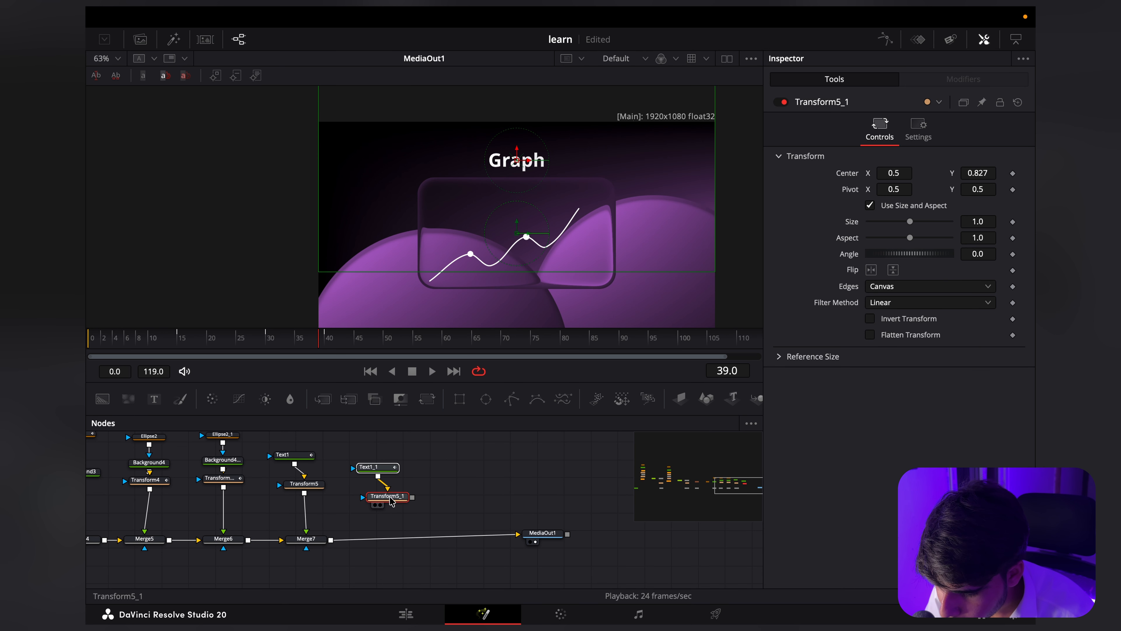
left_click(414, 491)
left_click_drag(390, 498, 329, 541)
scroll(388, 541, "up", 1)
left_click(430, 534)
left_click_drag(378, 480, 389, 474)
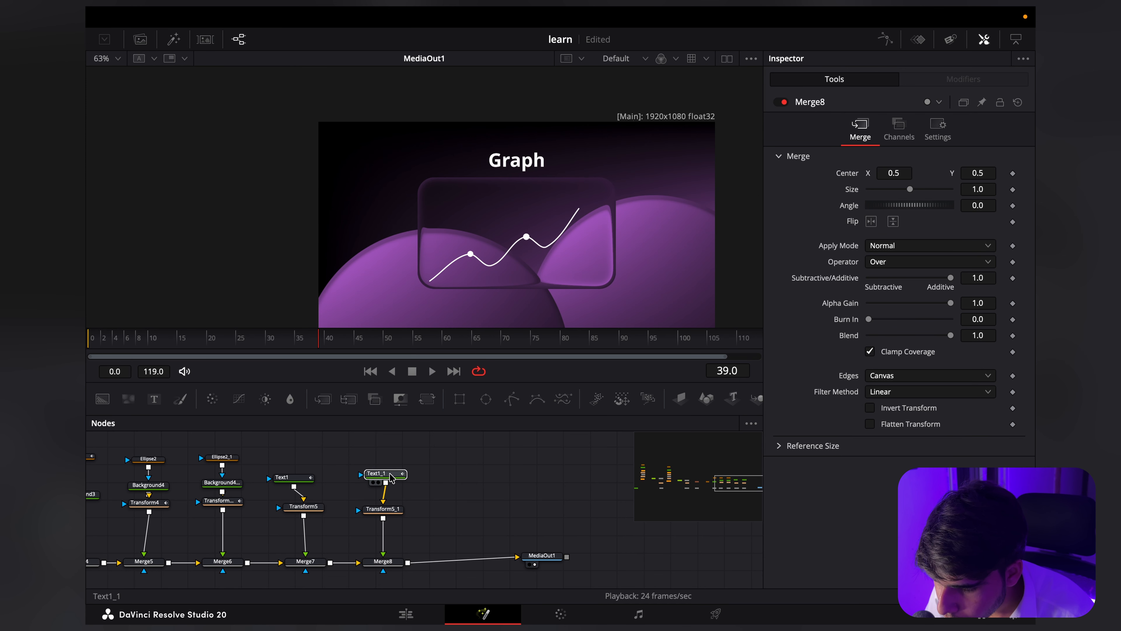
Step: Change the copied title's text to "india gdp"
left_click(390, 477)
scroll(525, 274, "up", 4)
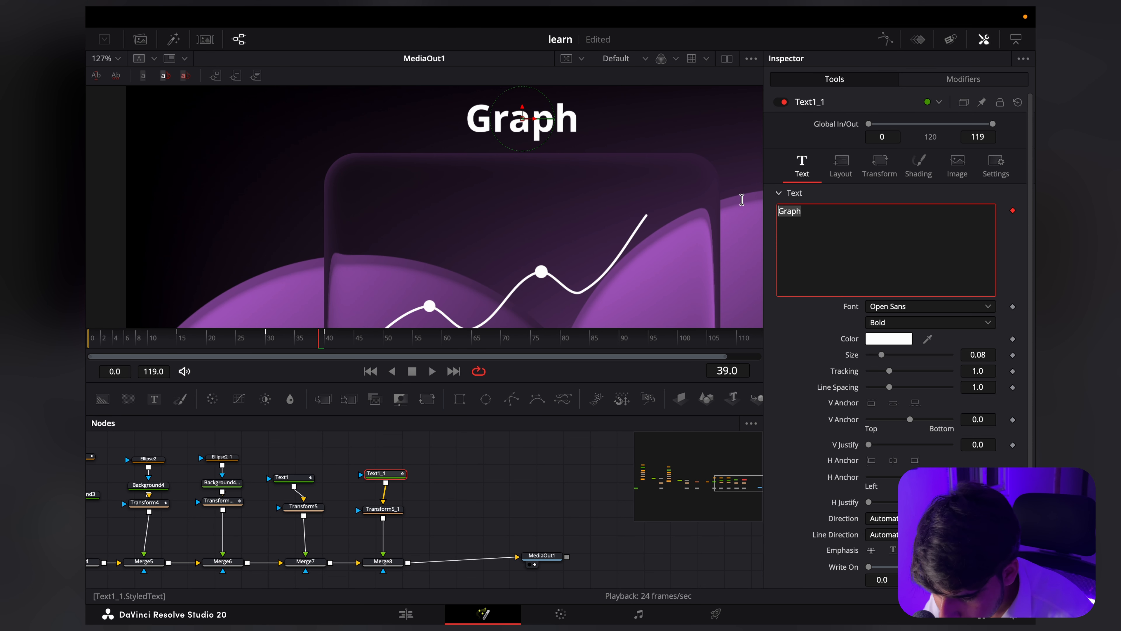
key("BackSpace")
type("india gd")
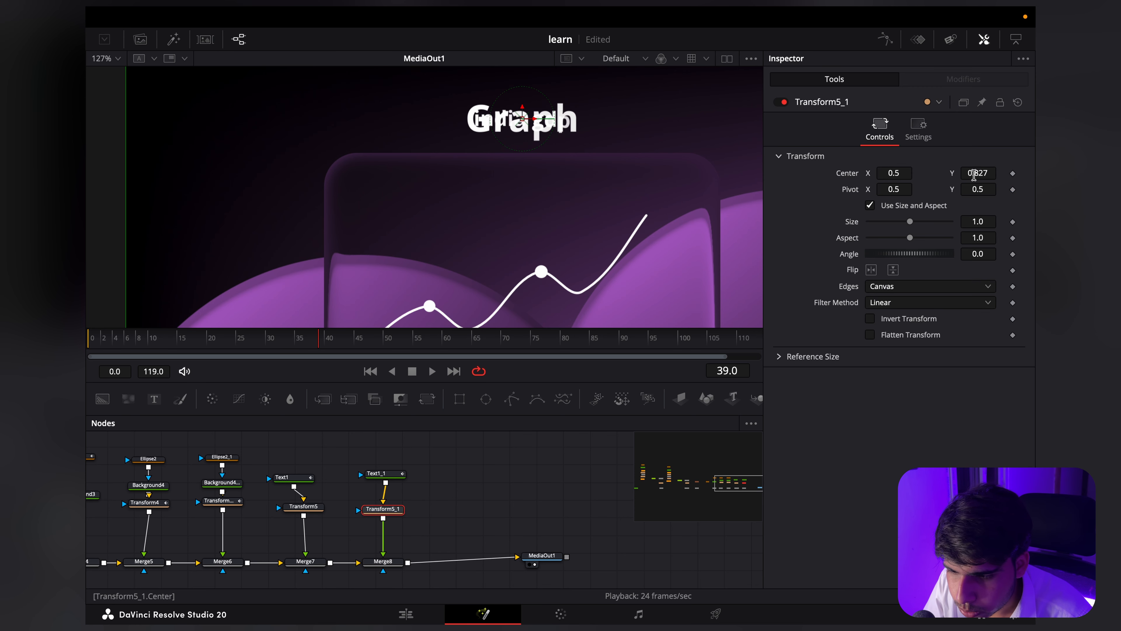
Step: Move the "india gdp" label inside the glass rectangle at center X 0.392, Y 0.671 and set its text size to 0.0596
left_click_drag(975, 174, 846, 173)
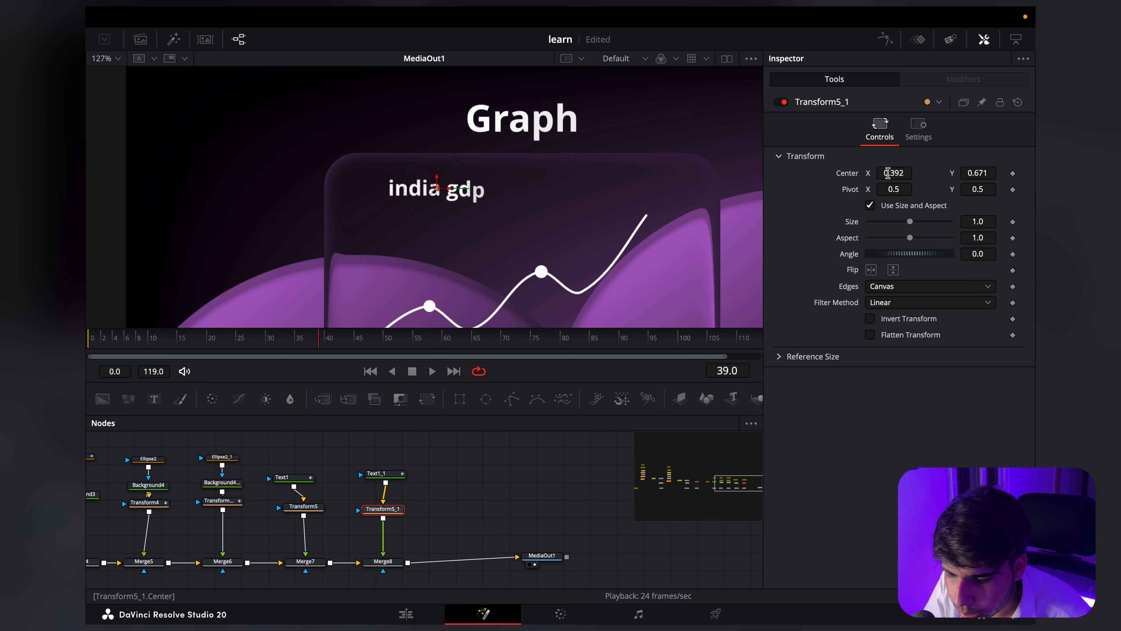
left_click(391, 474)
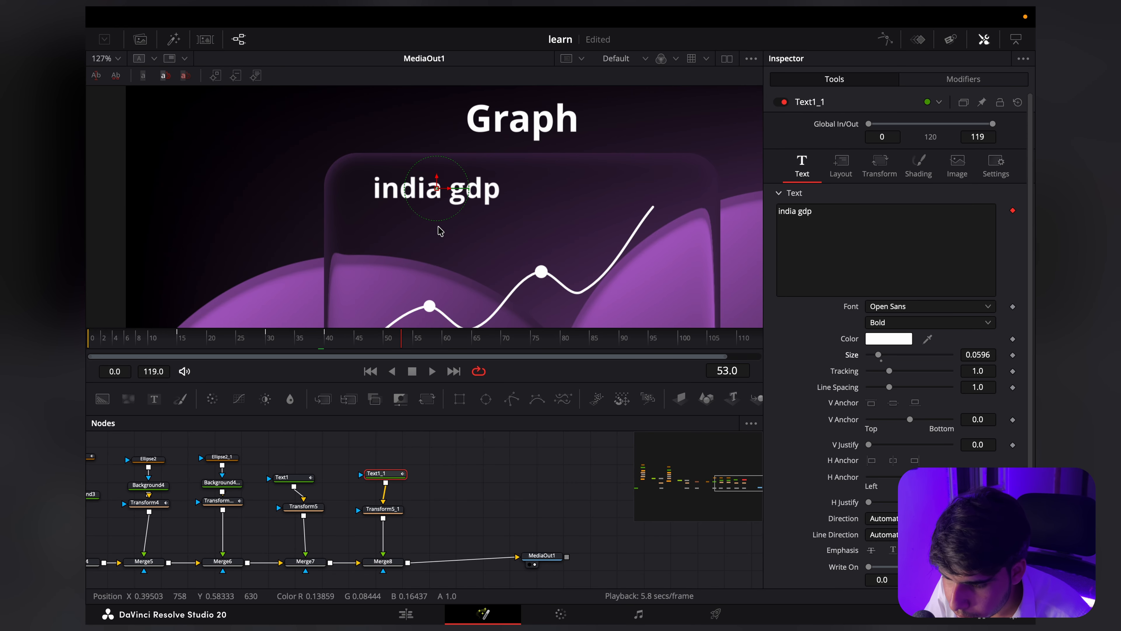
scroll(450, 204, "down", 3)
scroll(485, 226, "up", 3)
Step: Duplicate the "india gdp" text and transform nodes and merge the copy into the chain after Merge8
left_click_drag(486, 225, 491, 219)
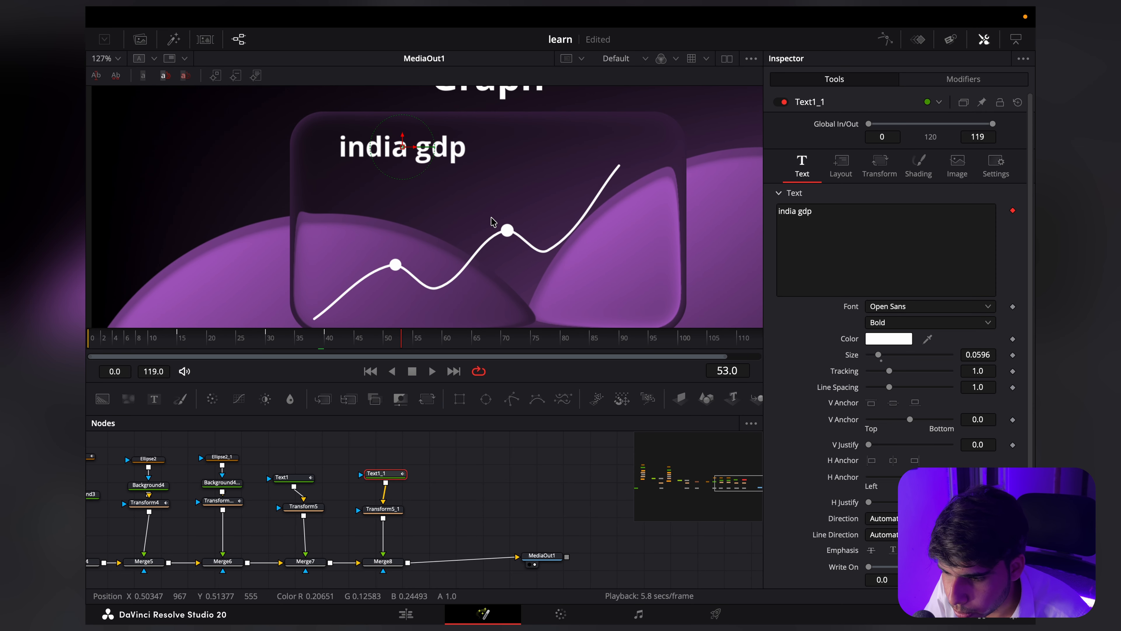
scroll(468, 243, "left", 1)
scroll(468, 243, "down", 1)
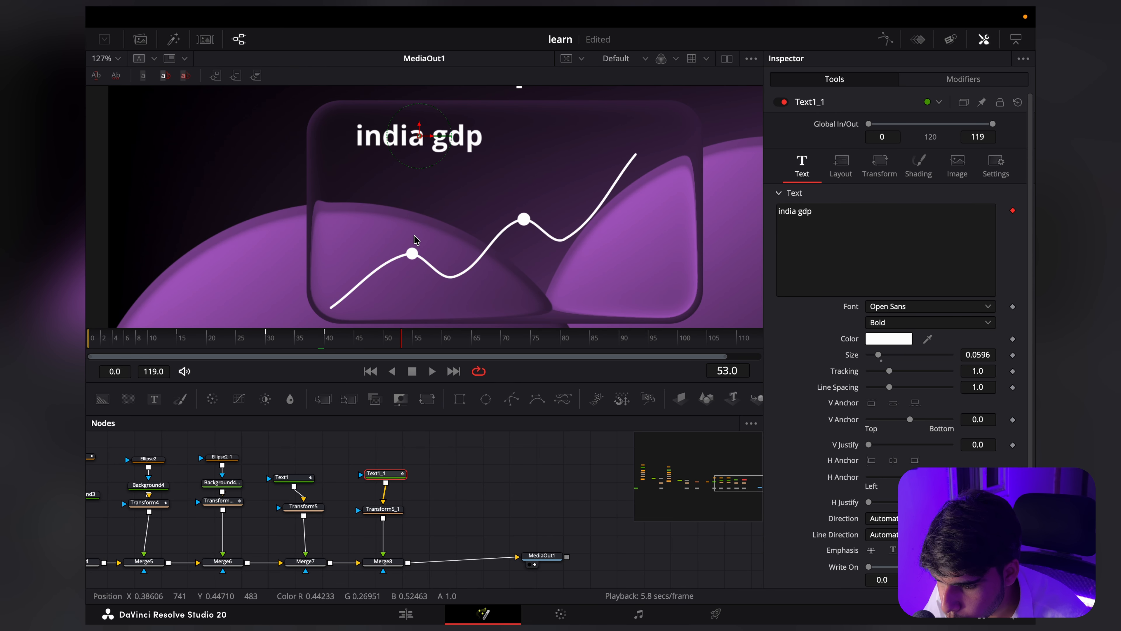
scroll(414, 240, "up", 3)
scroll(440, 256, "down", 1)
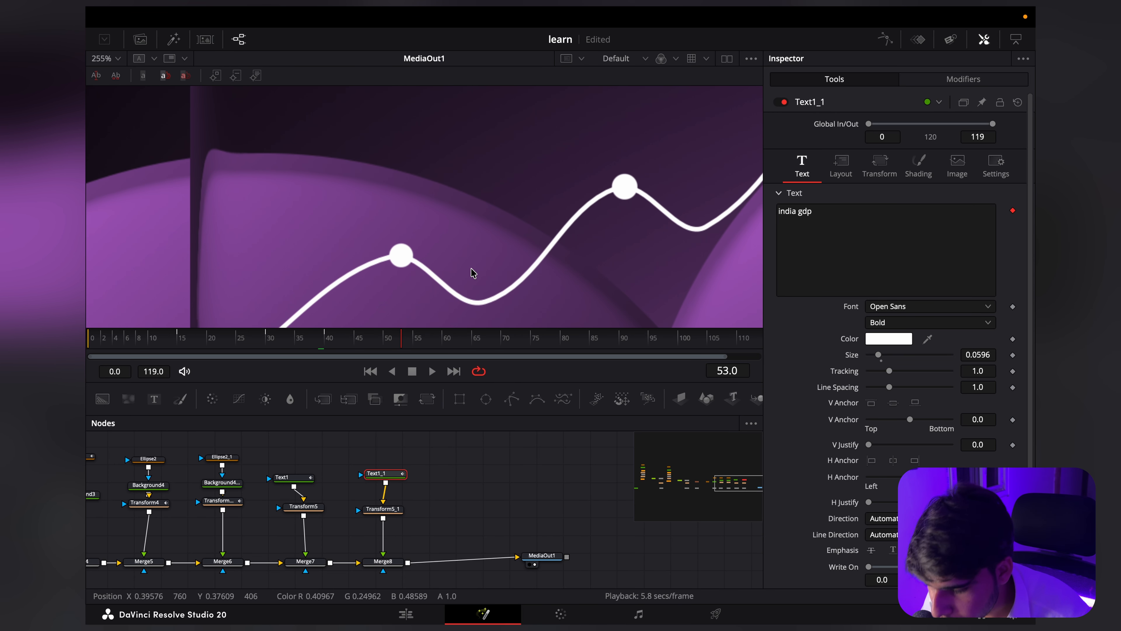
scroll(410, 479, "right", 3)
left_click_drag(380, 460, 304, 516)
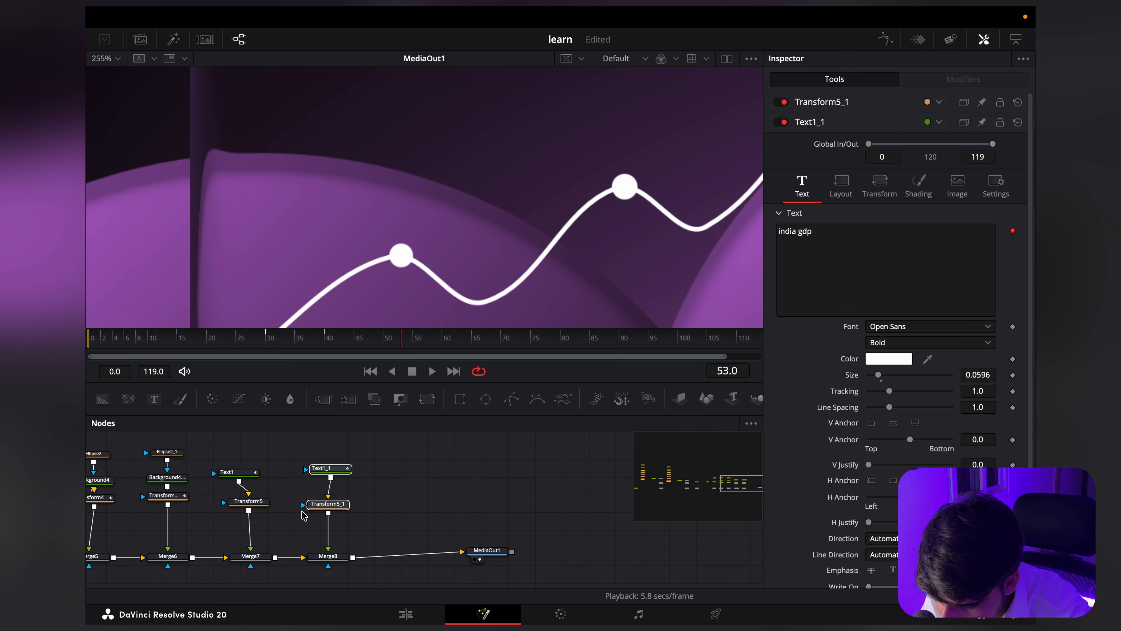
key("ctrl+v")
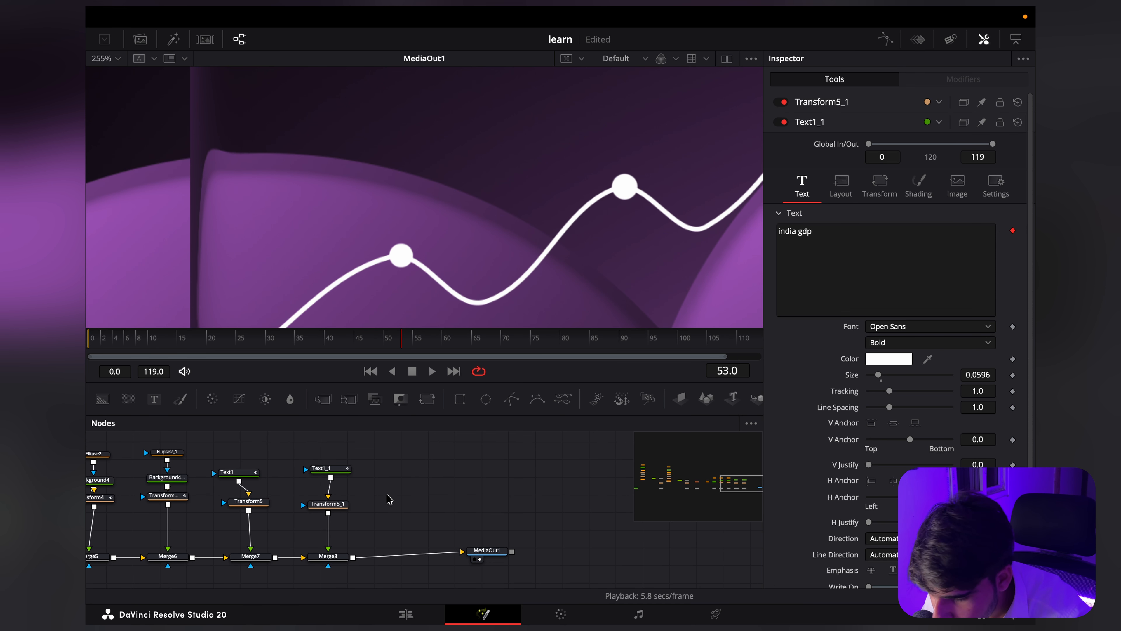
left_click_drag(395, 536, 352, 560)
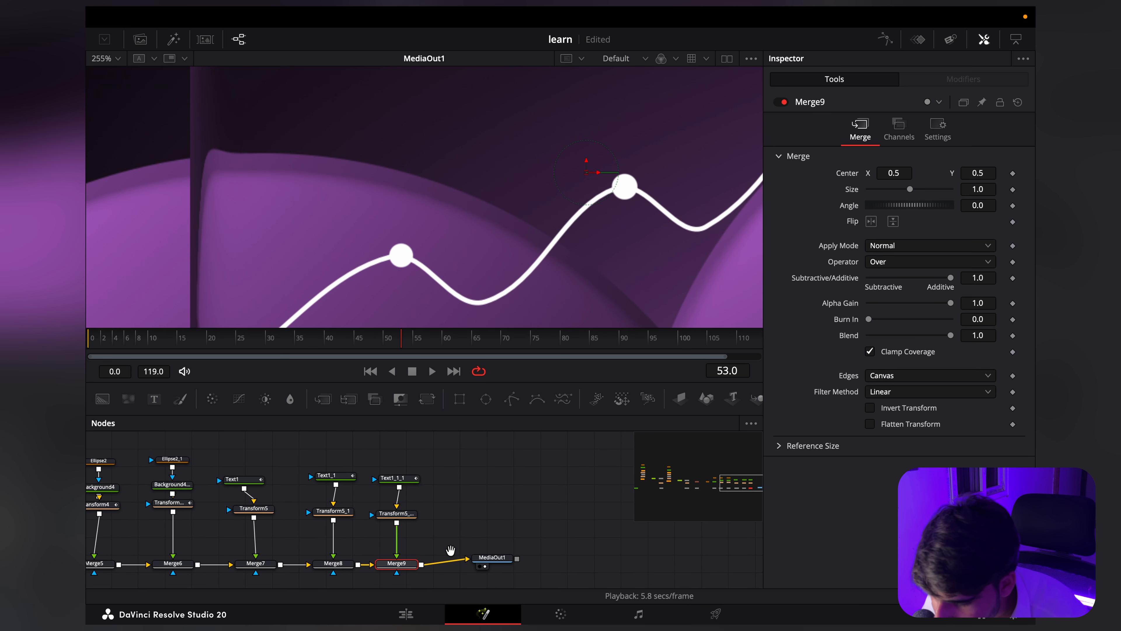
Step: Change the newest text copy to "2022" and set its size to 0.0317
left_click(398, 519)
left_click(397, 485)
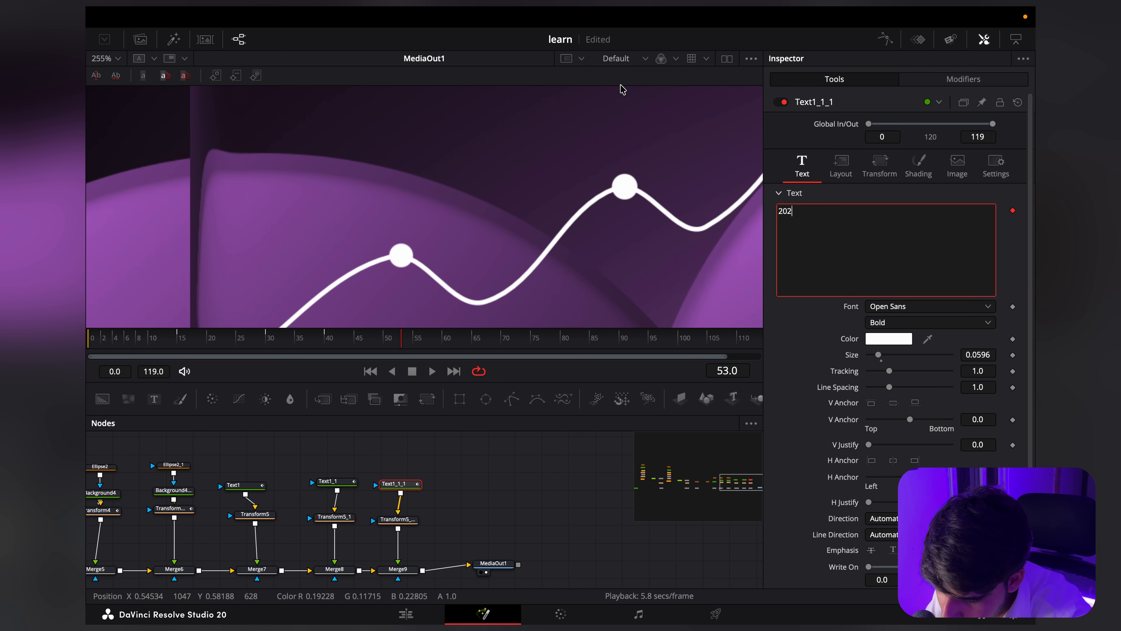
type("2")
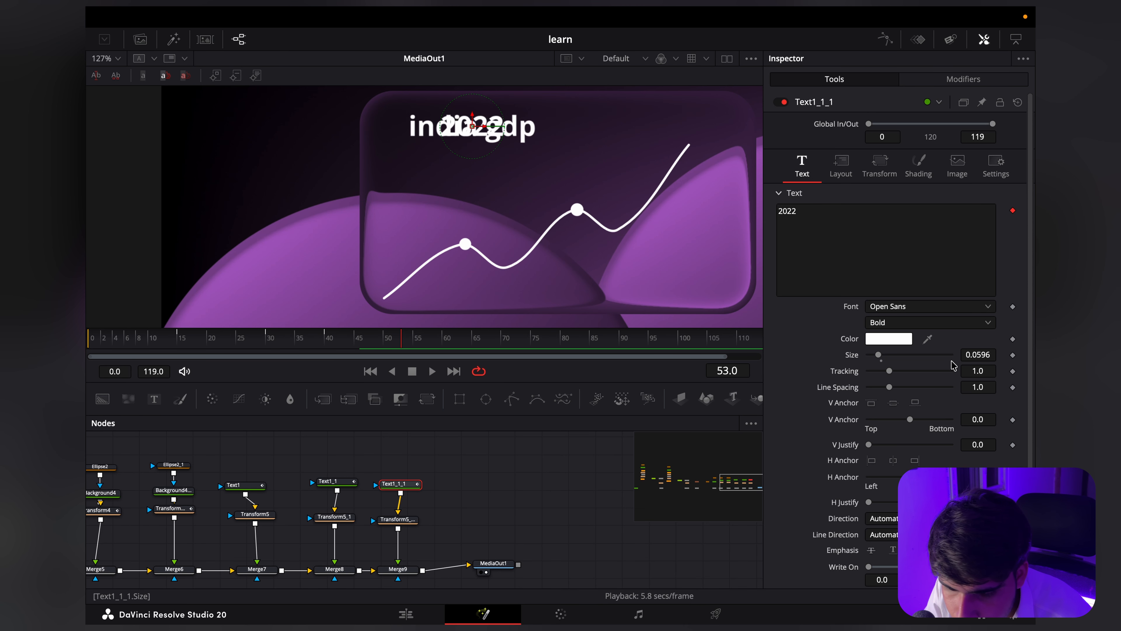
left_click_drag(978, 354, 779, 398)
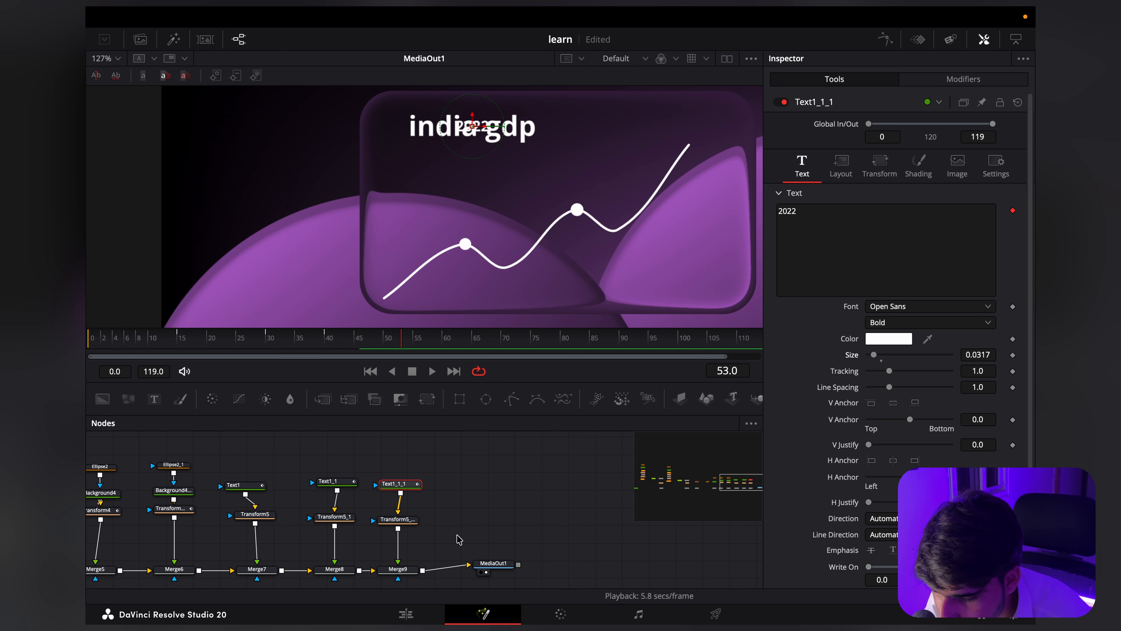
Step: Place the "2022" label just above the graph's first point, at center X 0.382, Y 0.44
left_click(397, 519)
left_click_drag(977, 173, 925, 174)
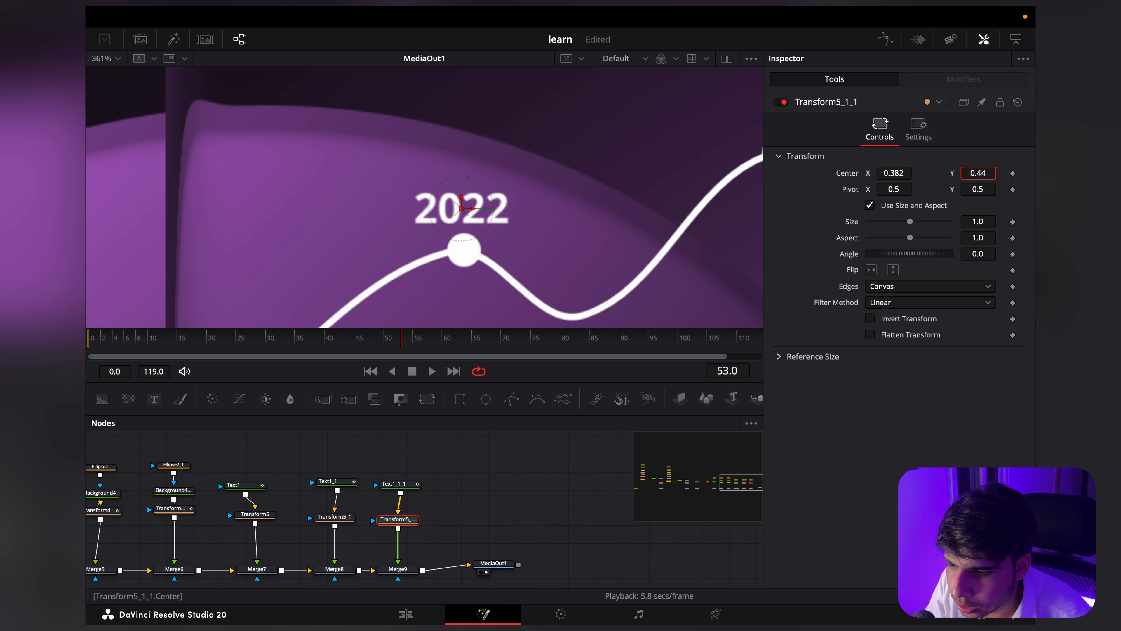
scroll(496, 241, "down", 7)
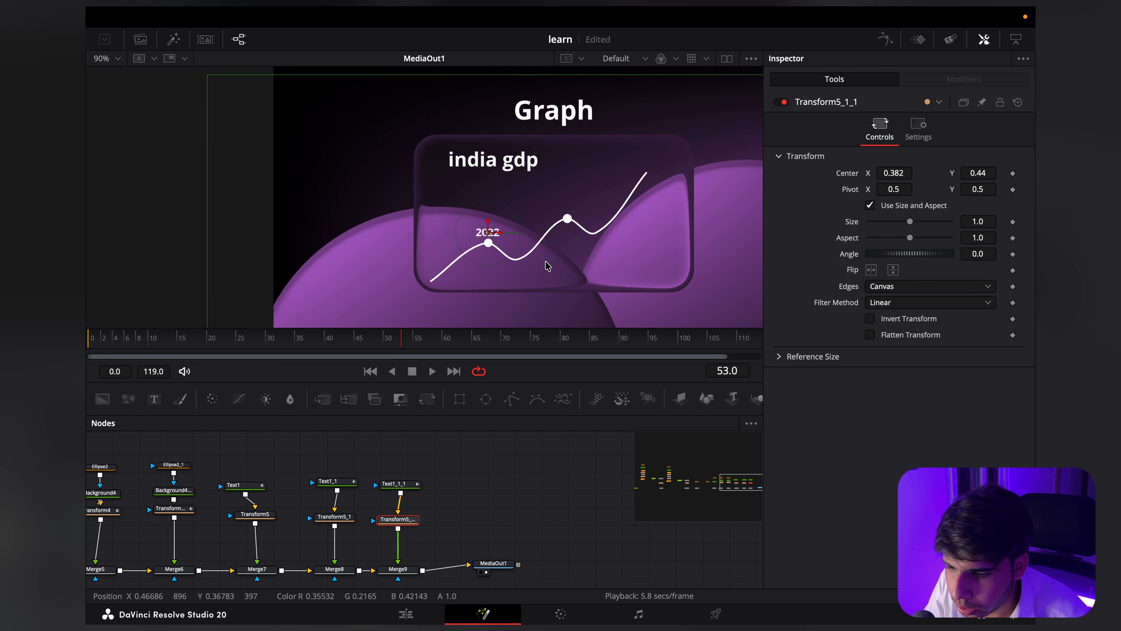
Step: Play the label animations from about frame 15 and compare the "2022" label's timing with the graph's first point
left_click_drag(306, 339, 175, 344)
key("space")
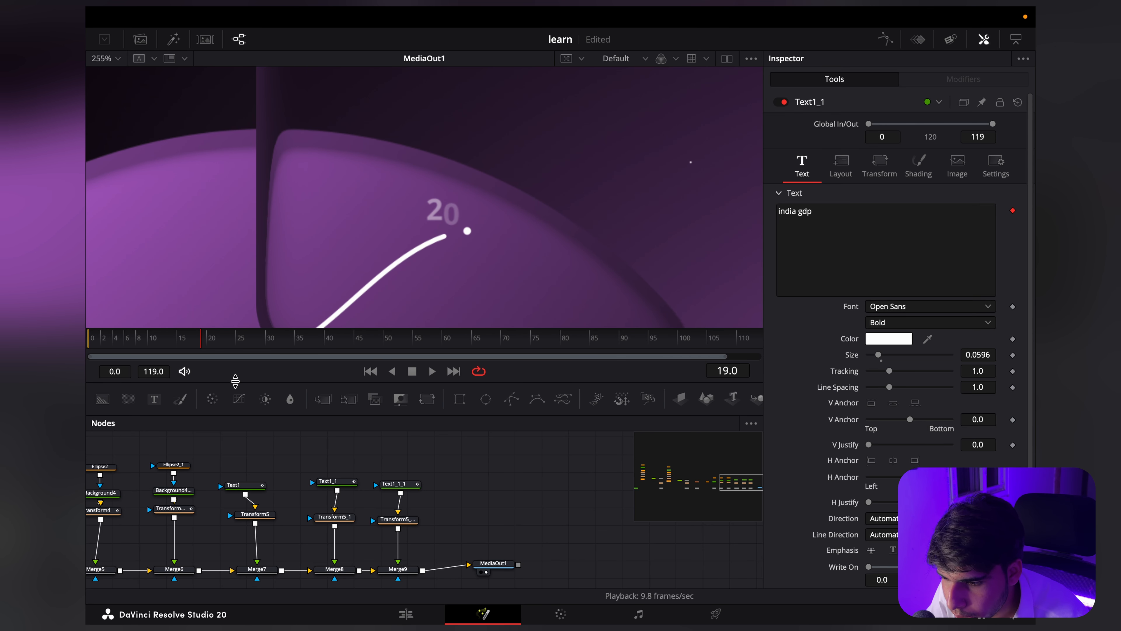
scroll(532, 254, "down", 2)
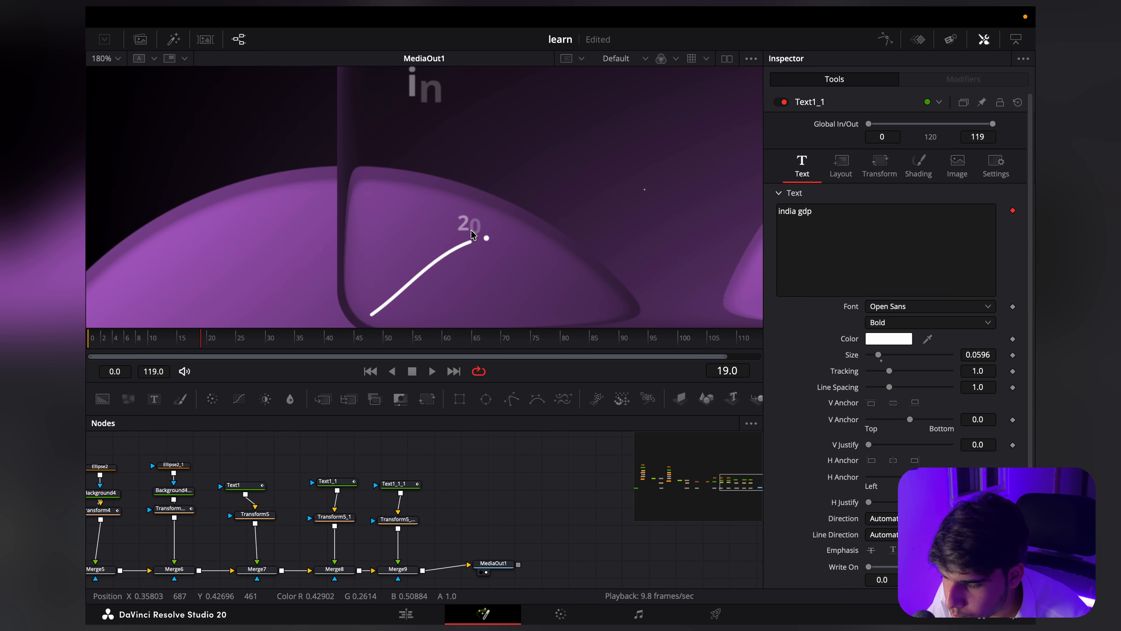
Step: Shift all Opacity and Displacement keyframes of the "2022" text together so its animation starts at frame 19
left_click(327, 466)
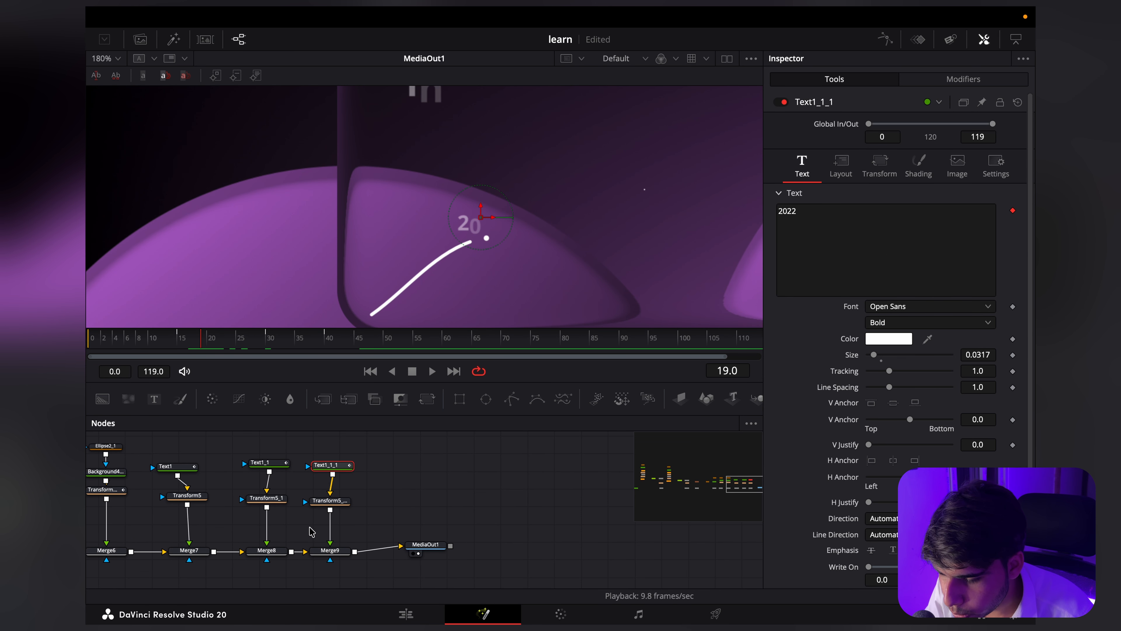
left_click(886, 44)
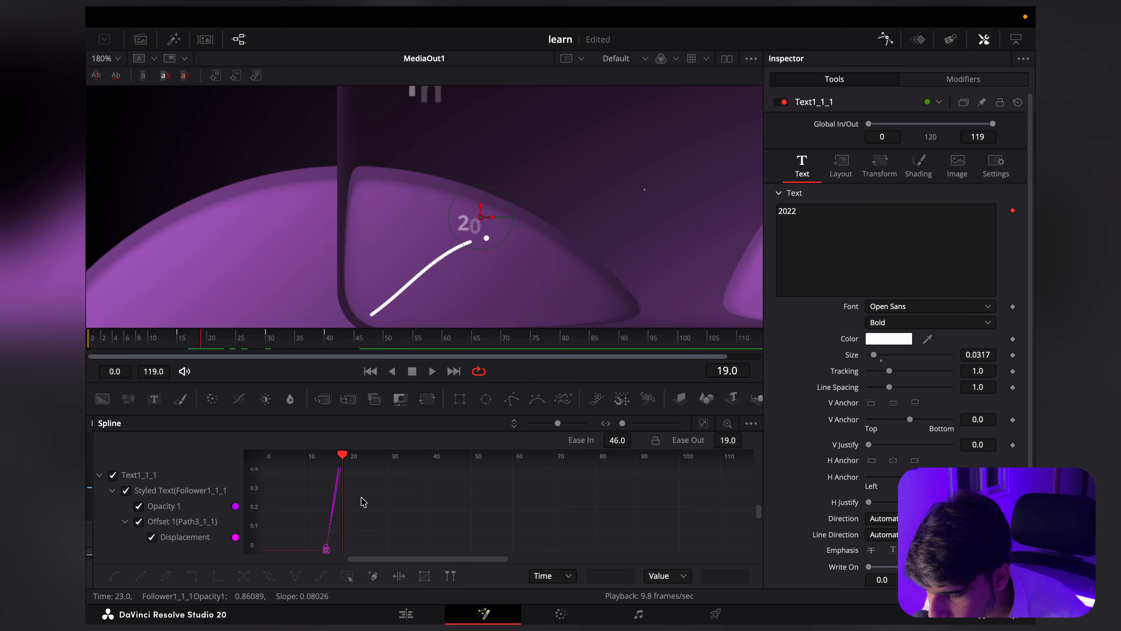
left_click_drag(438, 532, 332, 458)
scroll(370, 513, "up", 15)
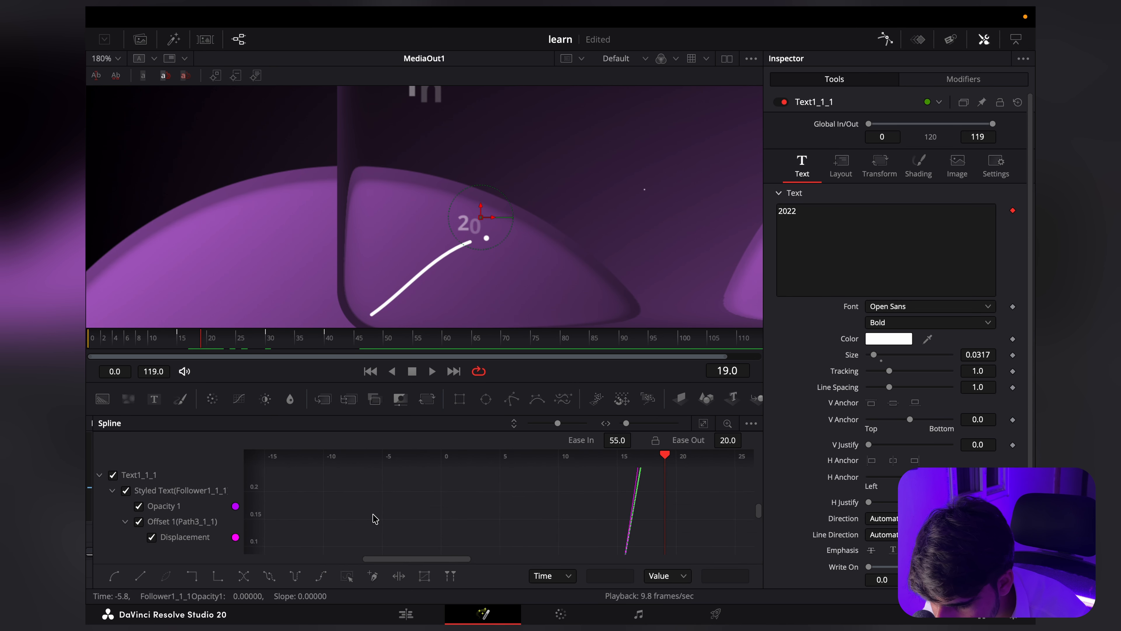
scroll(370, 513, "down", 3)
left_click_drag(478, 507, 400, 465)
scroll(494, 512, "up", 5)
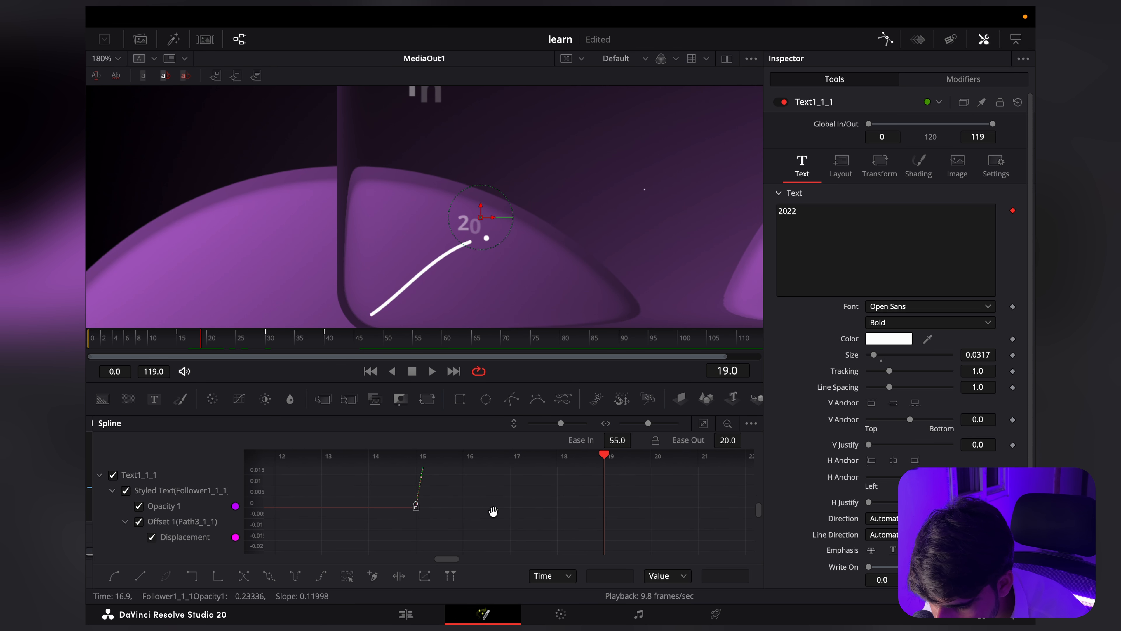
left_click_drag(415, 507, 525, 514)
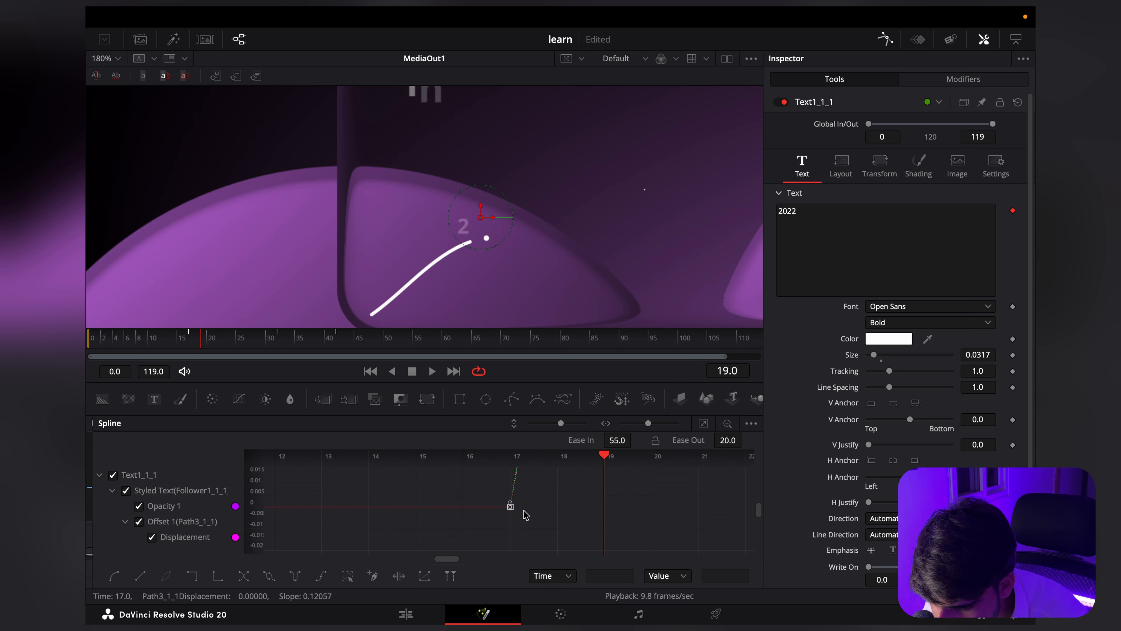
scroll(503, 499, "down", 10)
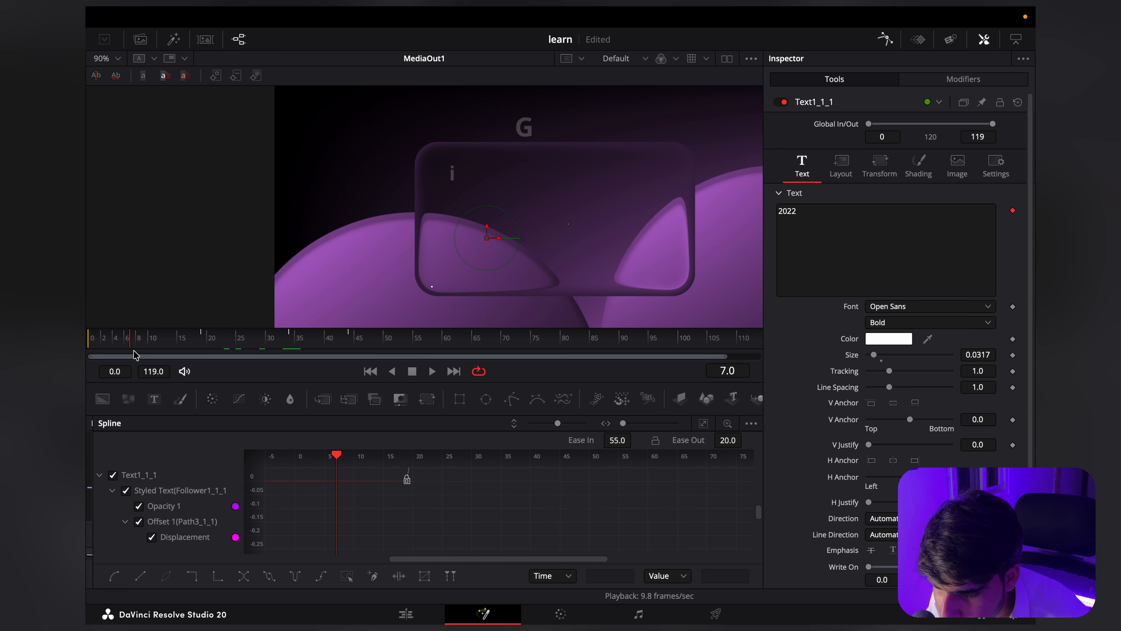
Step: Play the composition to check the shifted "2022" label against the graph line
key("space")
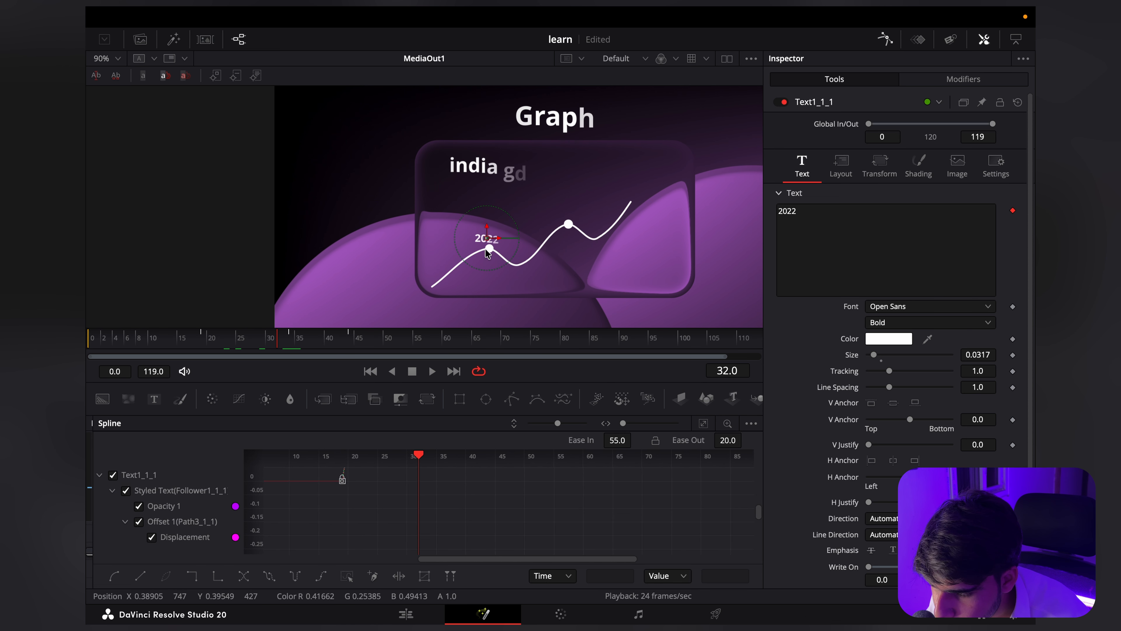
key("space")
left_click_drag(184, 343, 85, 353)
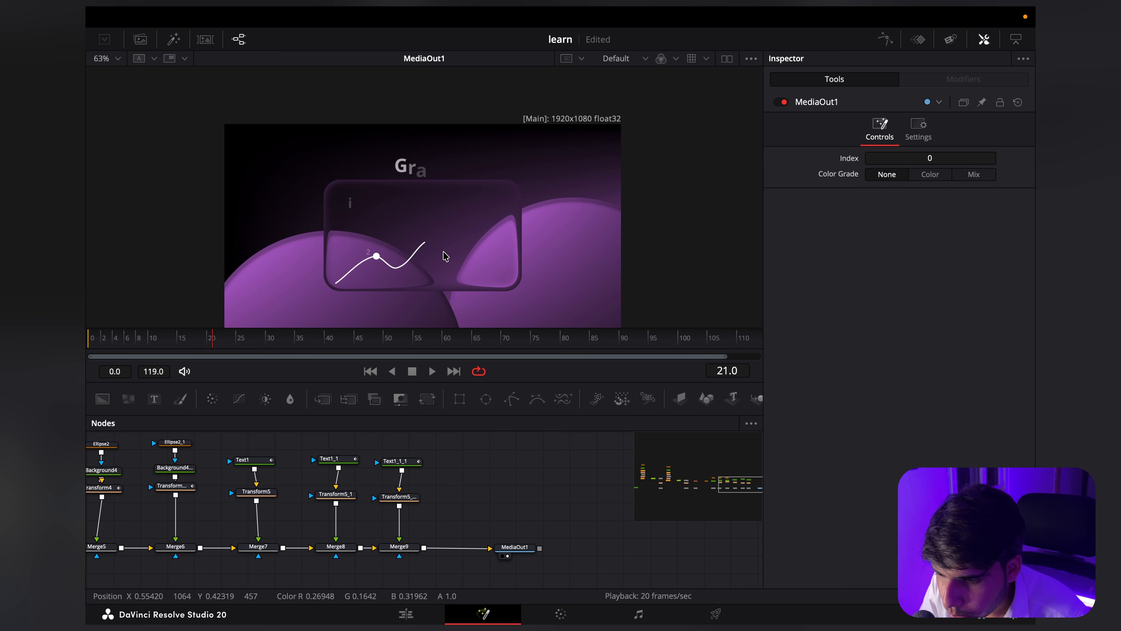
Step: Keyframe the Bottom Right color of the four-corner gradient in Background1 at frame 30
scroll(445, 256, "down", 4)
scroll(428, 277, "up", 2)
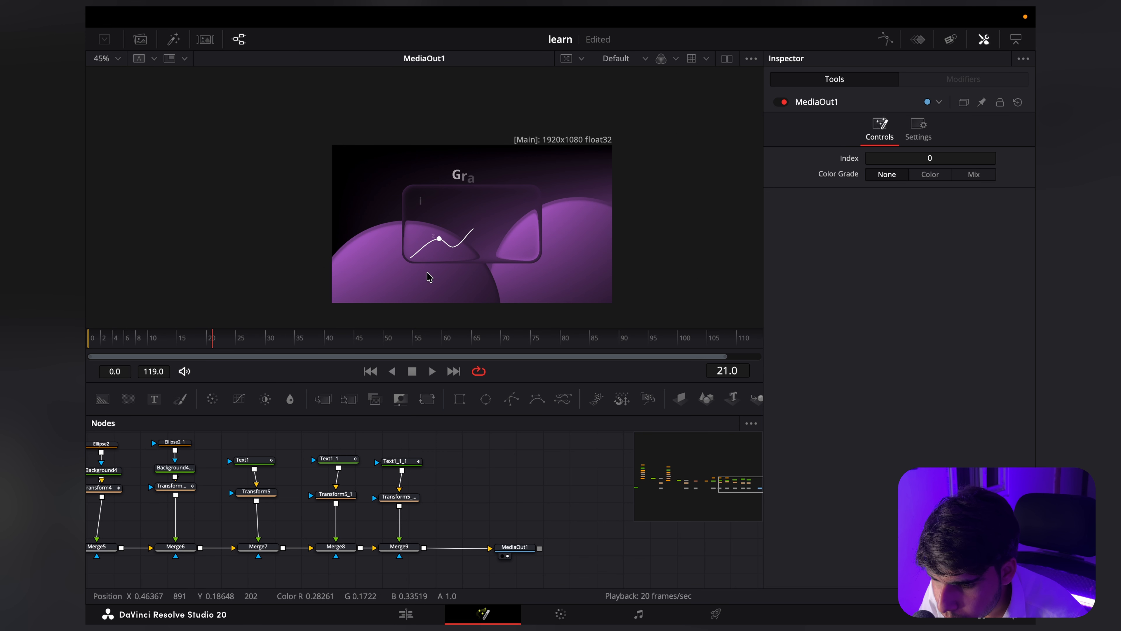
scroll(467, 482, "left", 10)
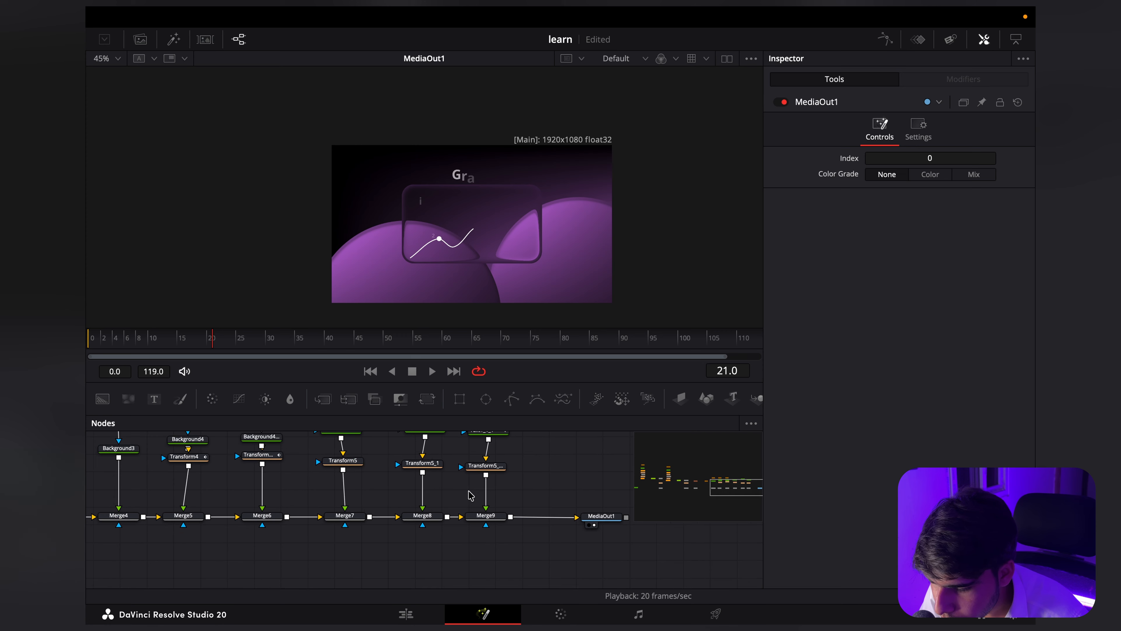
scroll(279, 512, "down", 5)
left_click_drag(115, 503, 325, 536)
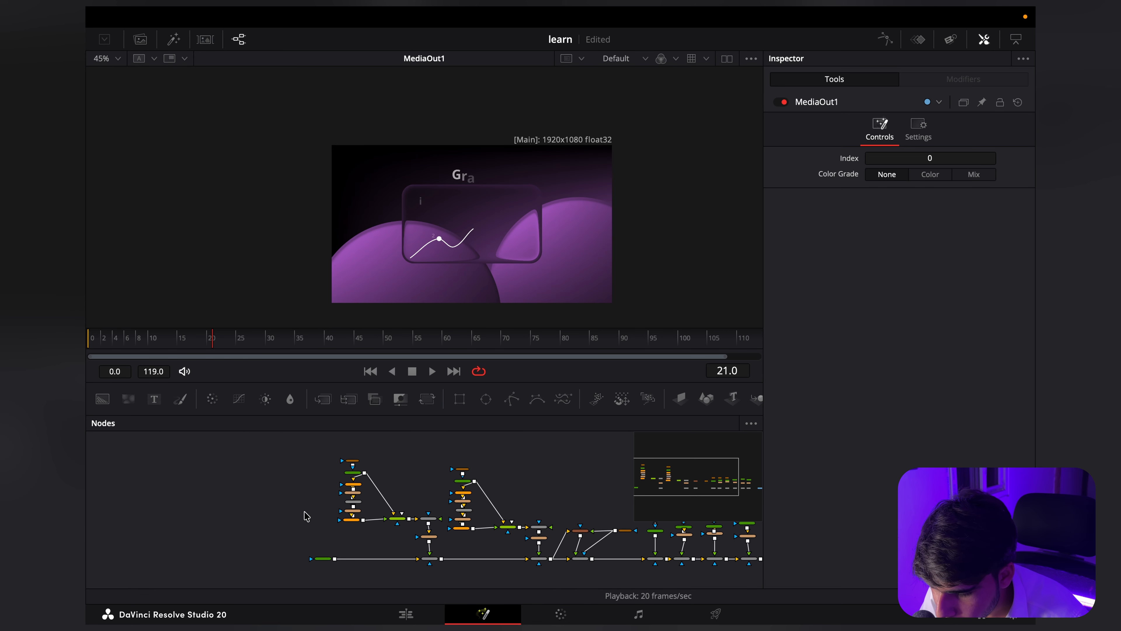
scroll(309, 514, "up", 5)
left_click(383, 460)
scroll(383, 460, "down", 3)
left_click(319, 503)
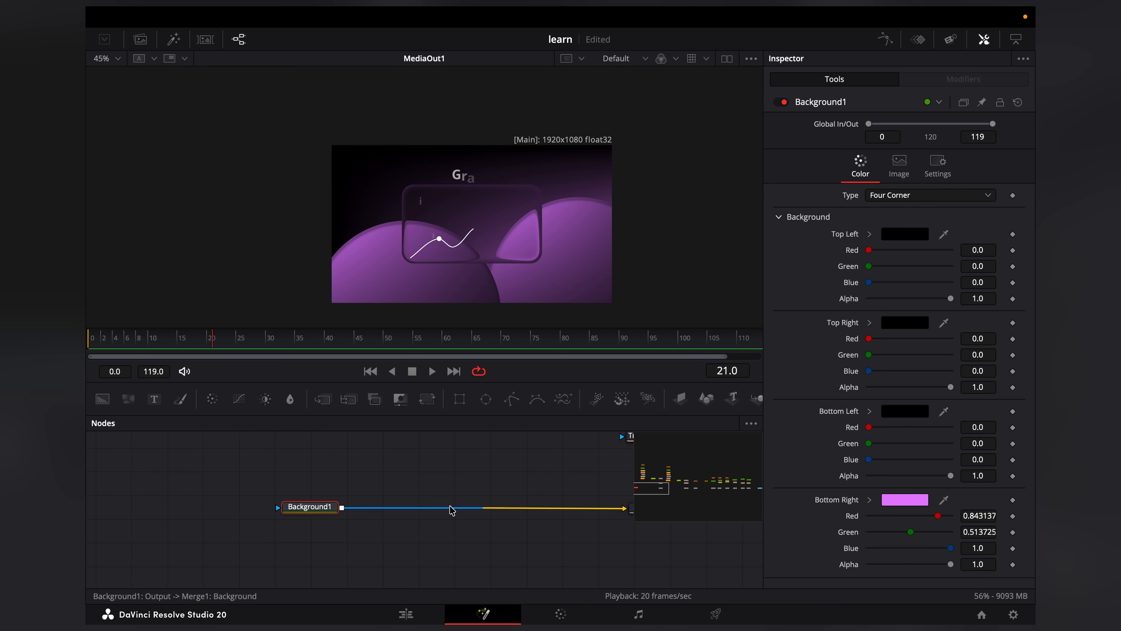
scroll(437, 515, "down", 3)
scroll(421, 517, "up", 3)
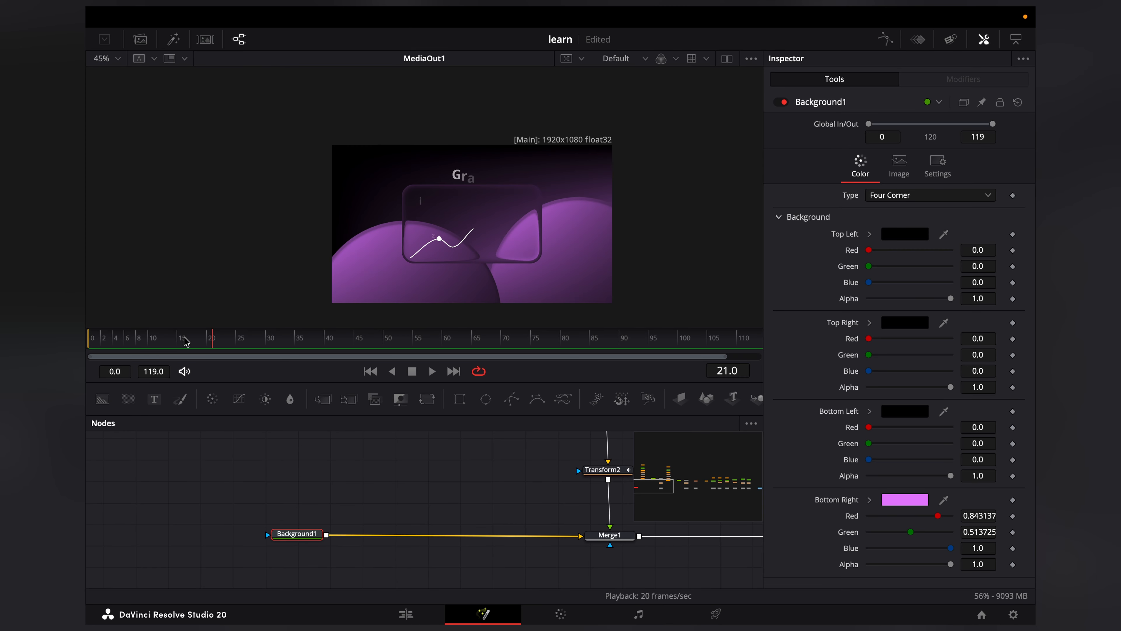
left_click(1012, 499)
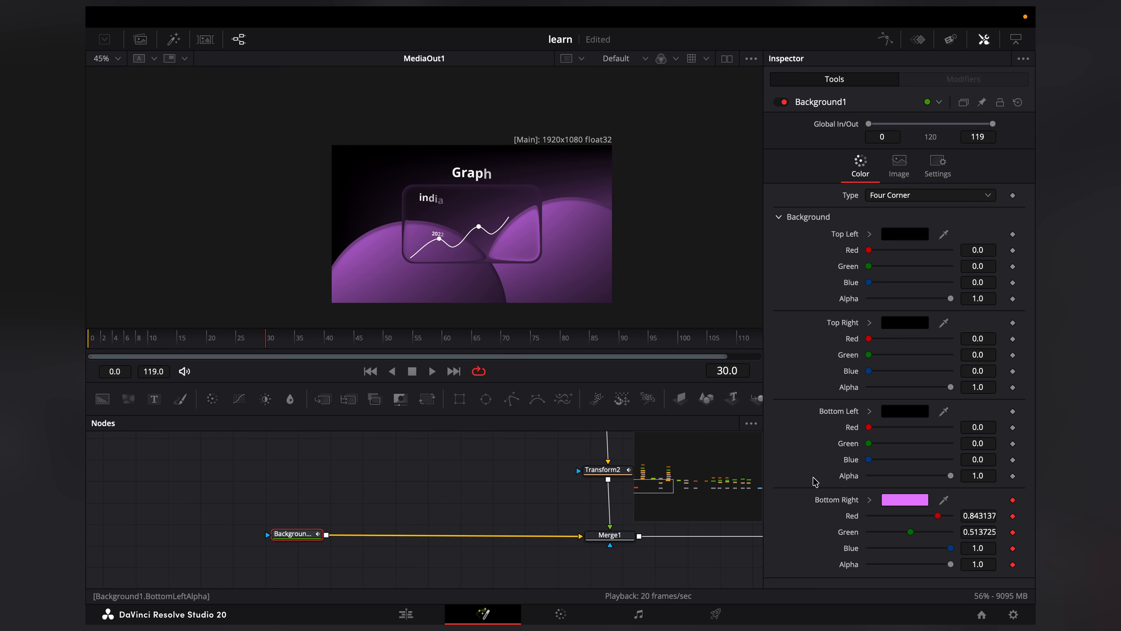
Step: Set Background1's Bottom Right color to Grape at frame 70 so the backdrop gradient changes color
left_click(507, 343)
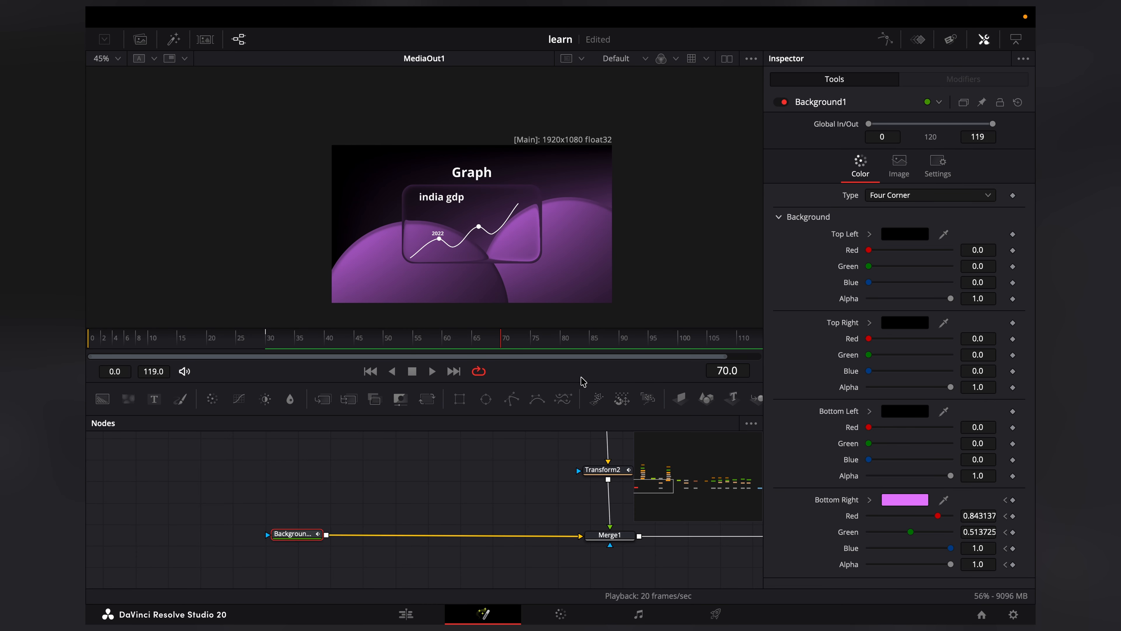
scroll(512, 234, "up", 1)
scroll(493, 257, "down", 1)
scroll(492, 258, "up", 1)
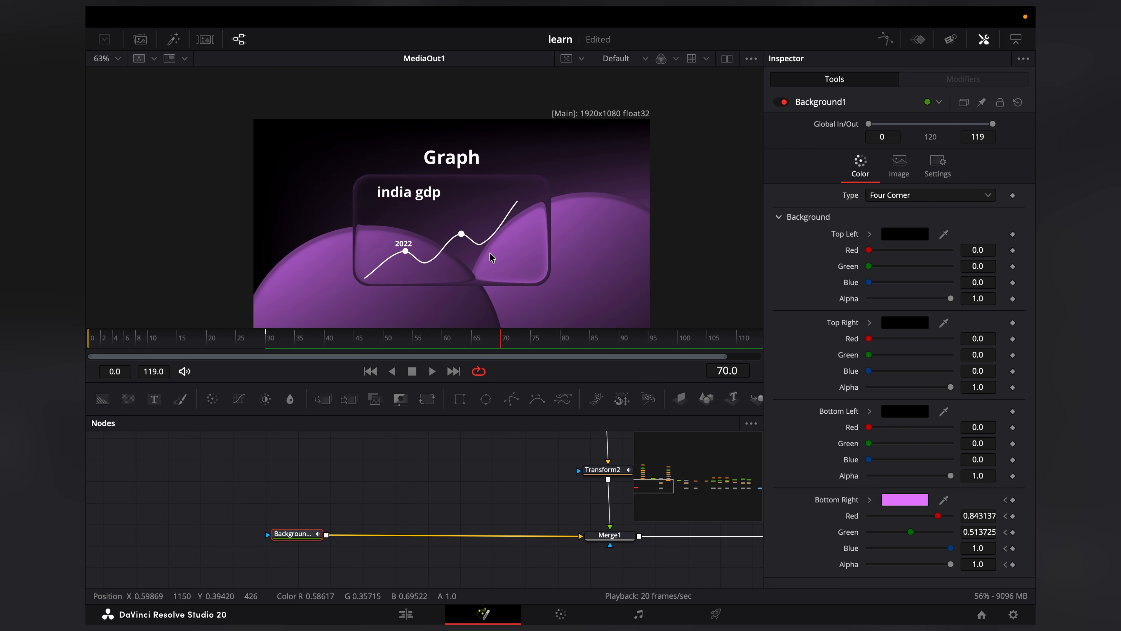
left_click(862, 329)
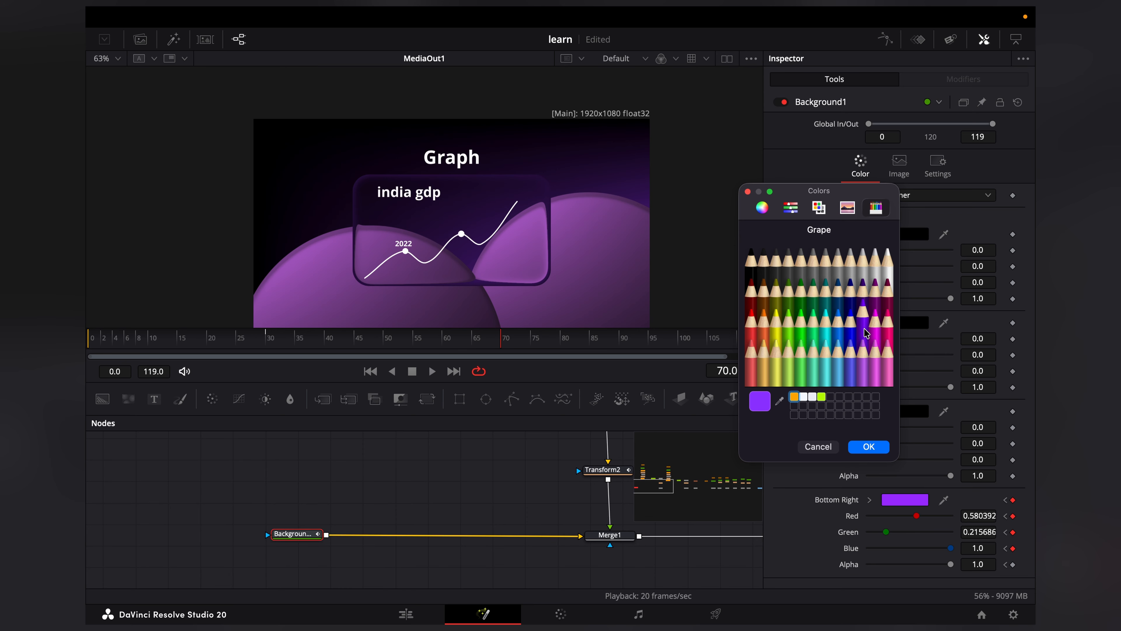
left_click(868, 447)
scroll(452, 196, "down", 1)
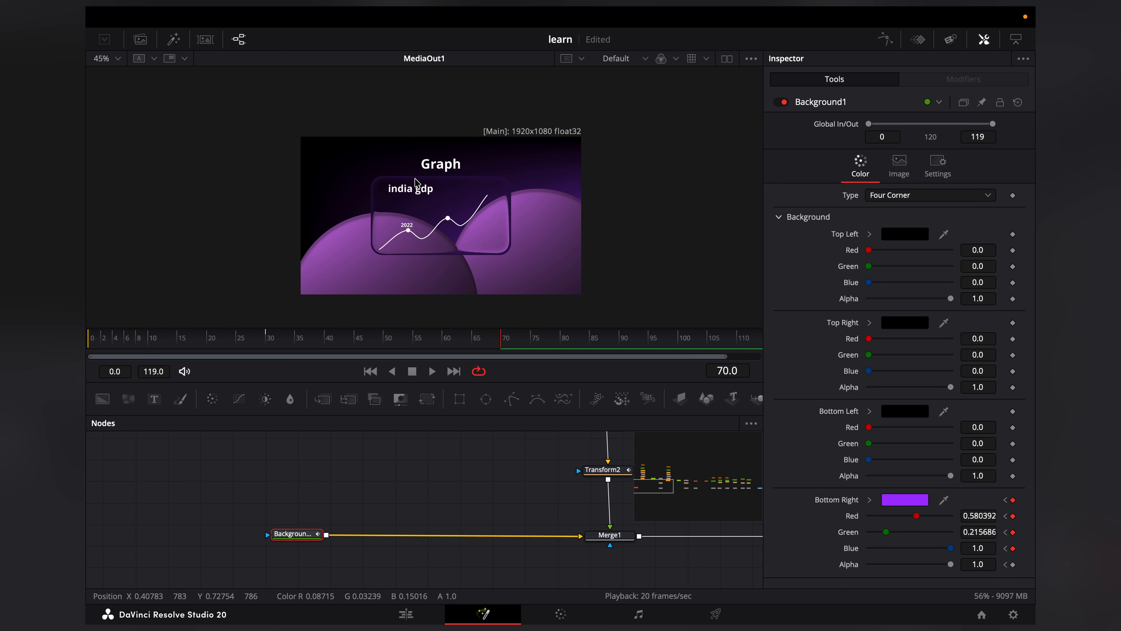
scroll(452, 195, "up", 1)
scroll(424, 221, "down", 1)
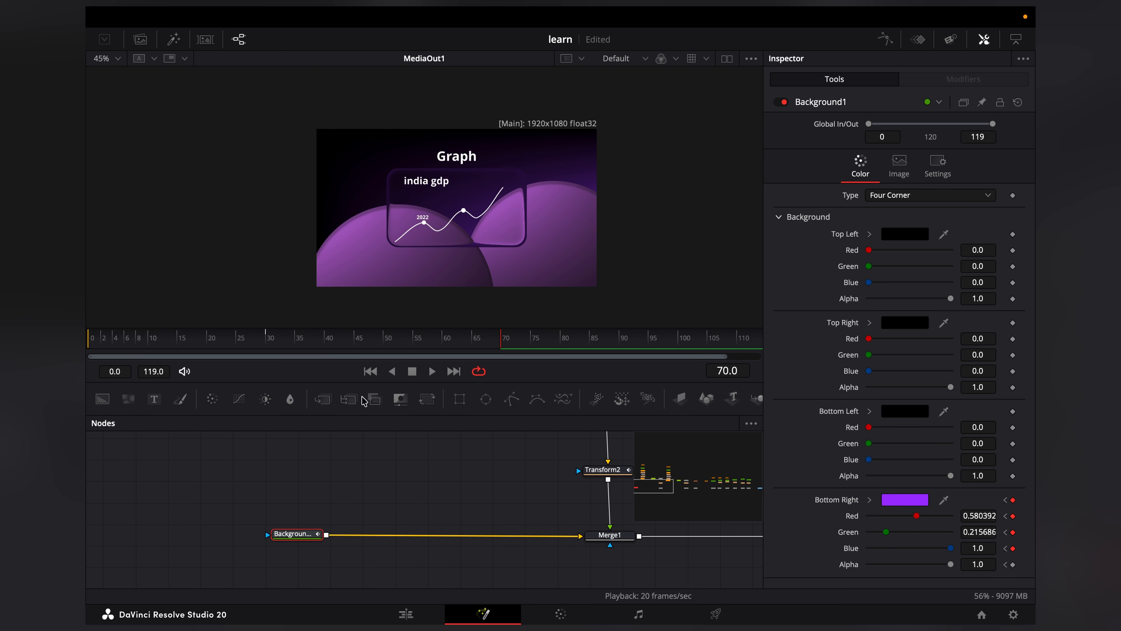
Step: Keyframe the Top Left color of the first circle's Background2 at frame 30
left_click(269, 342)
scroll(400, 501, "up", 5)
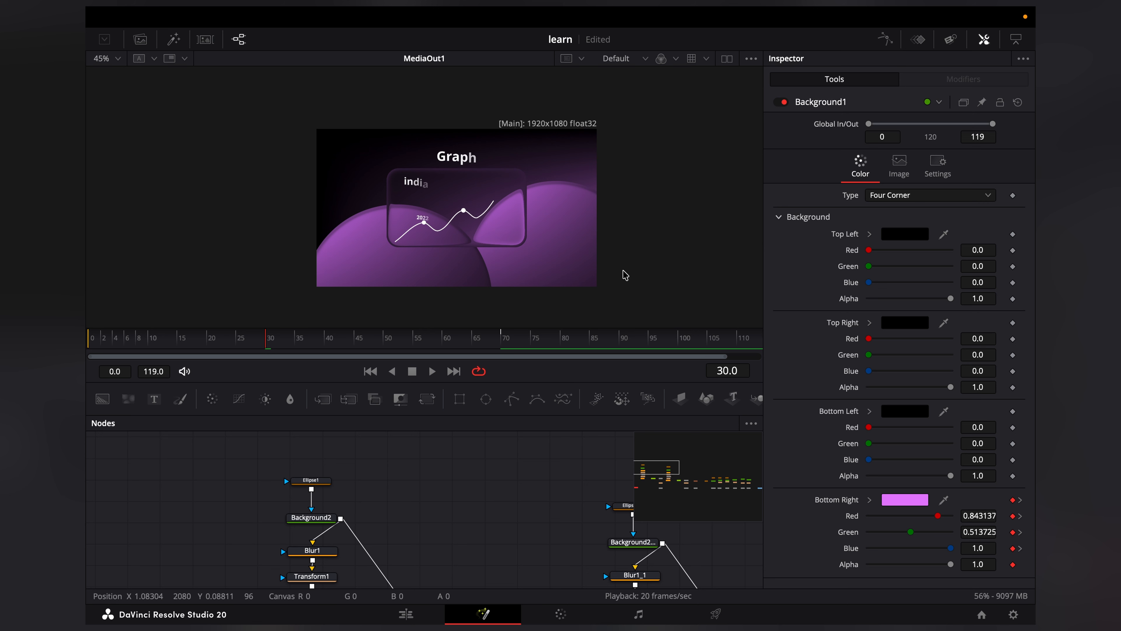
left_click(312, 517)
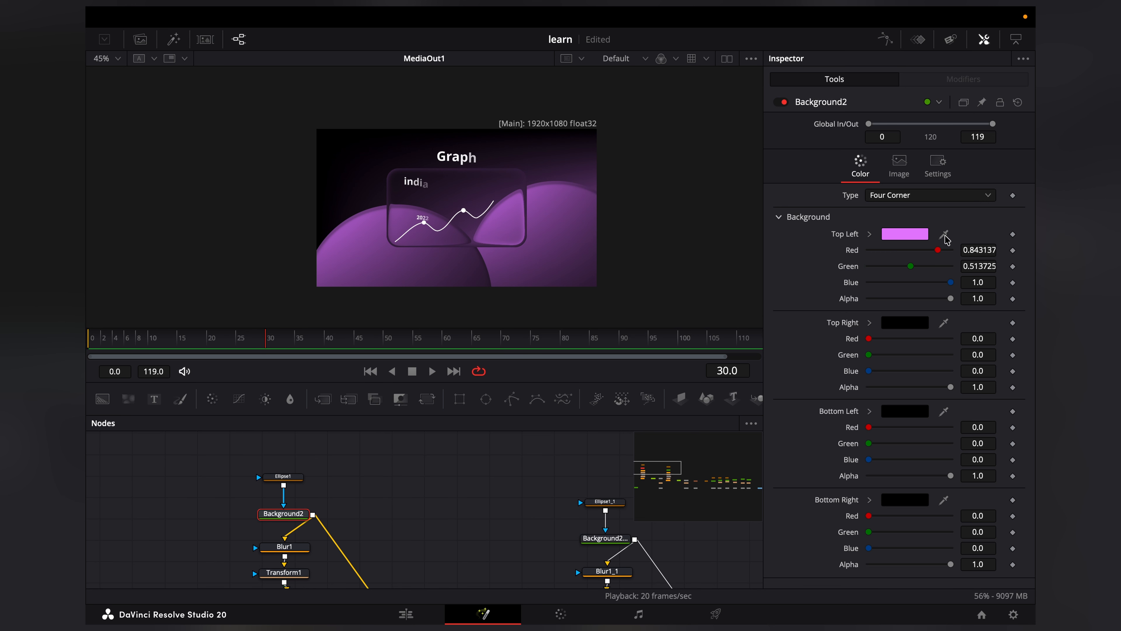
left_click(1012, 234)
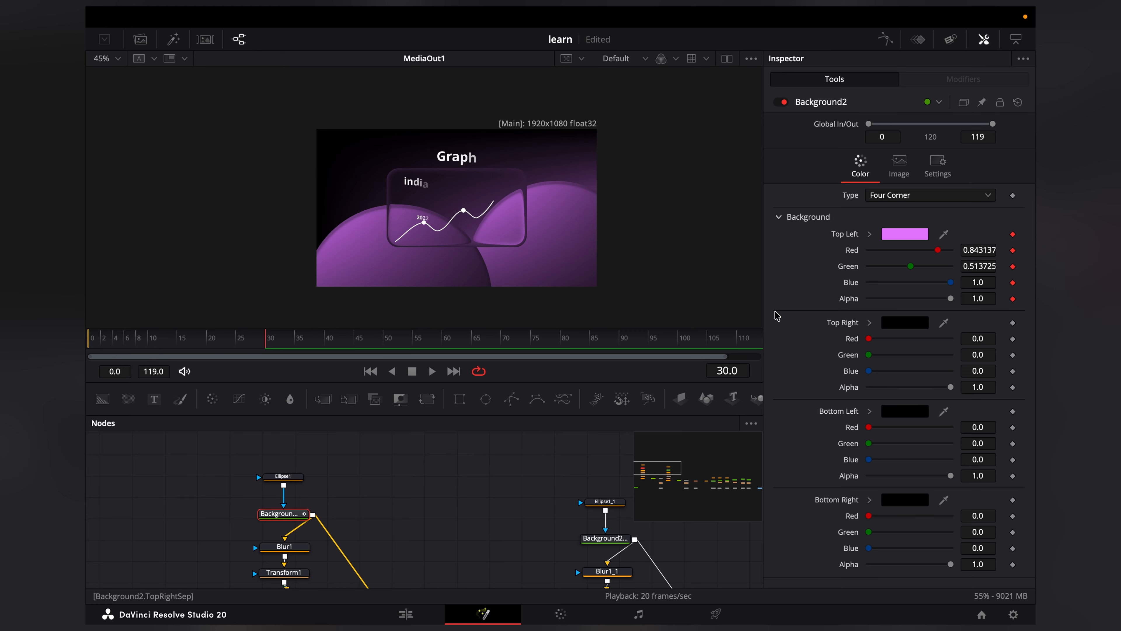
Step: At frame 70, set Background2's Top Left color to a soft violet, about red 0.608, green 0.459, blue 0.965
left_click(500, 337)
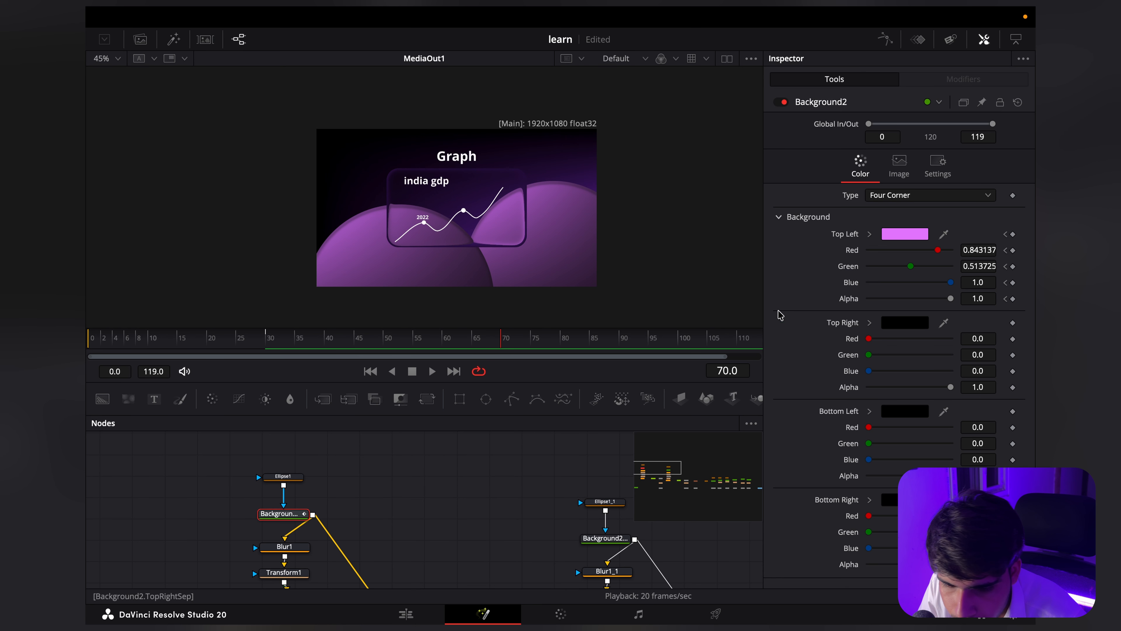
left_click(905, 234)
left_click(762, 208)
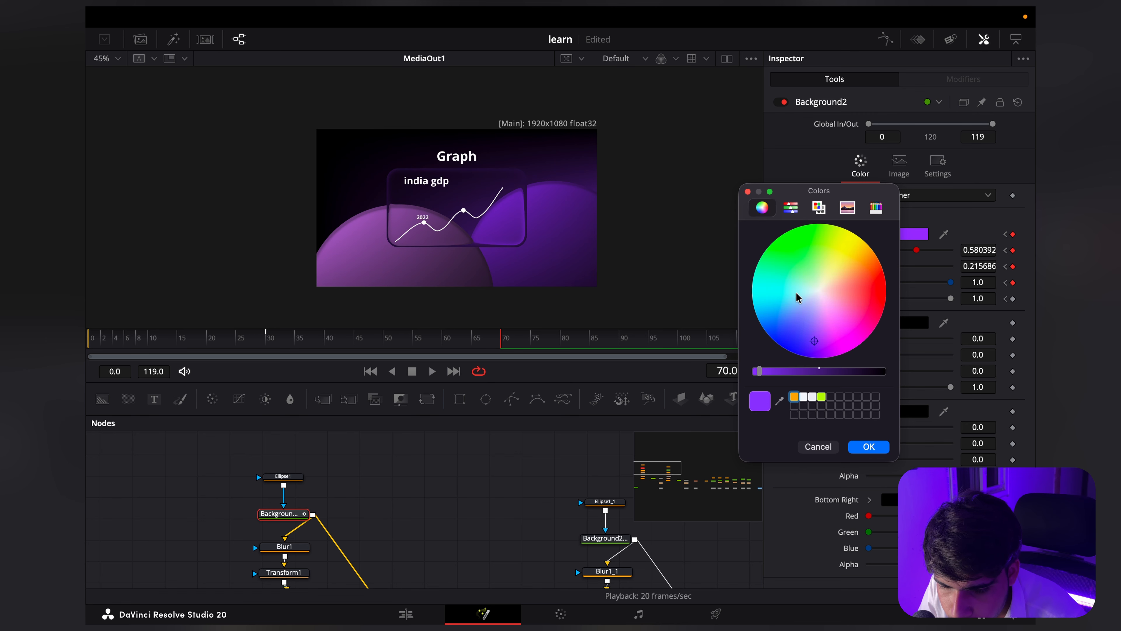
left_click_drag(815, 344, 811, 326)
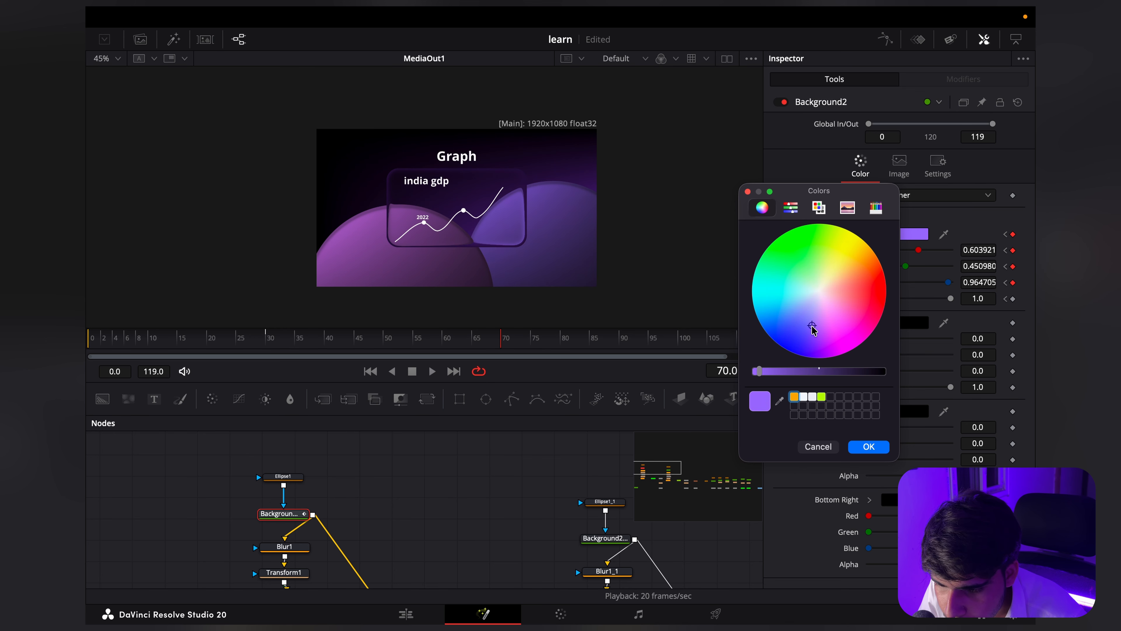
left_click(868, 446)
Step: Animate the Top Left color of the second circle's Background2_1 from frame 30, changing it to Grape
scroll(358, 486, "right", 10)
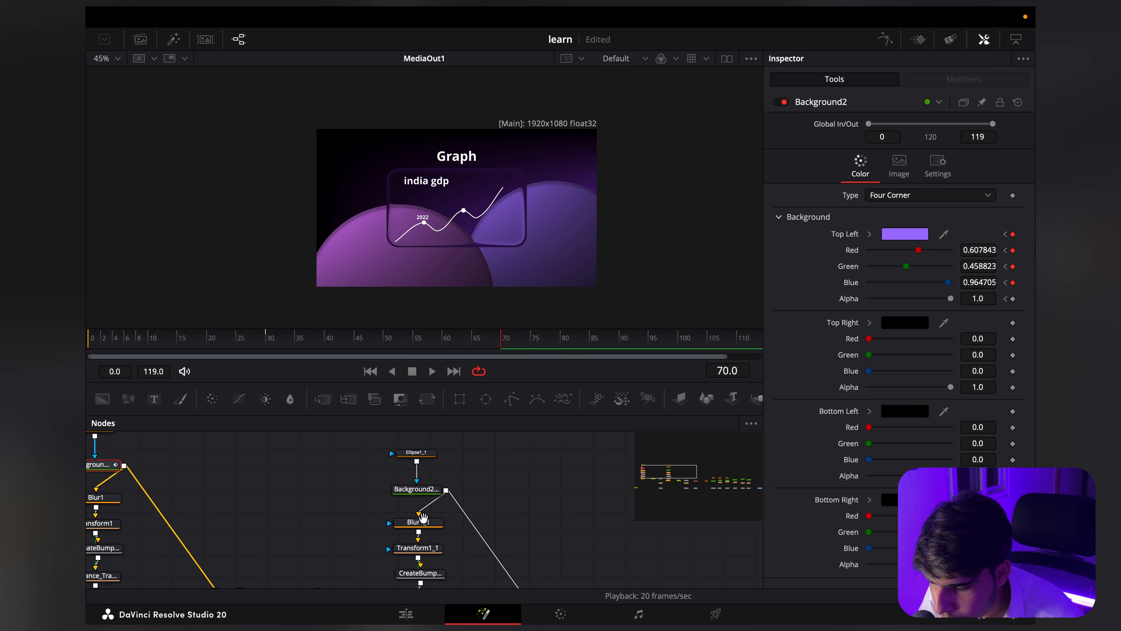
left_click(371, 494)
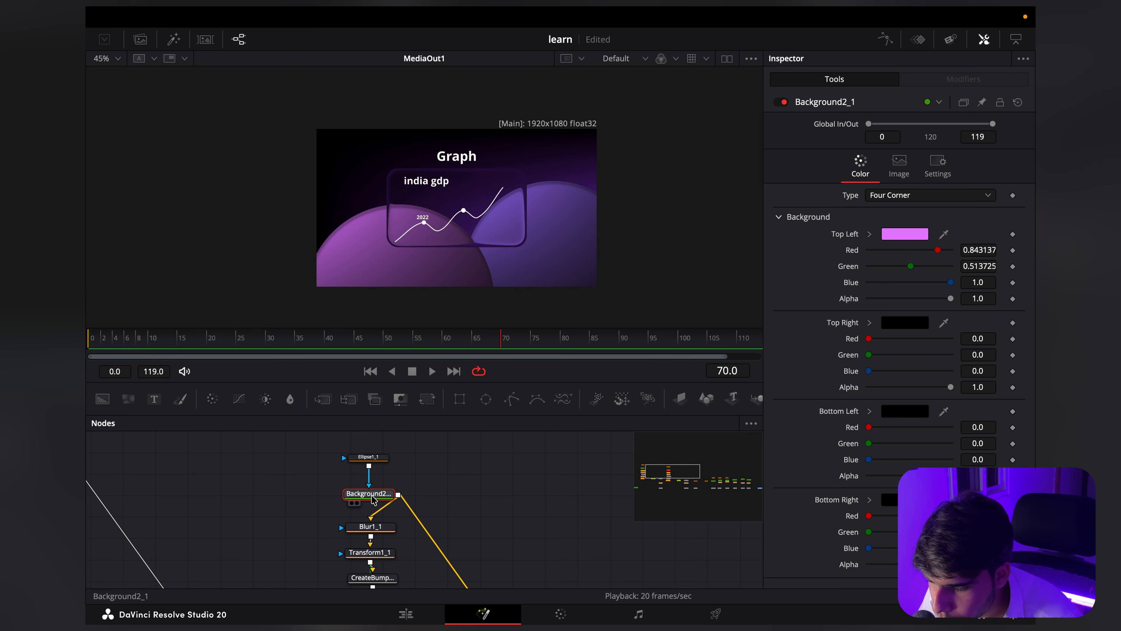
left_click(271, 344)
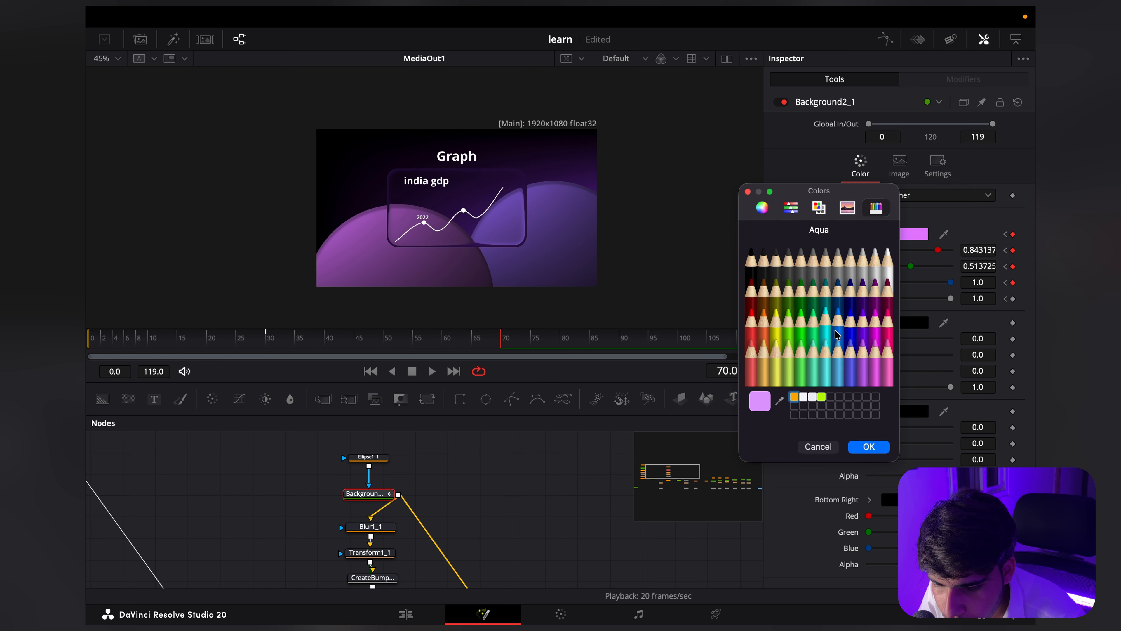
left_click(863, 320)
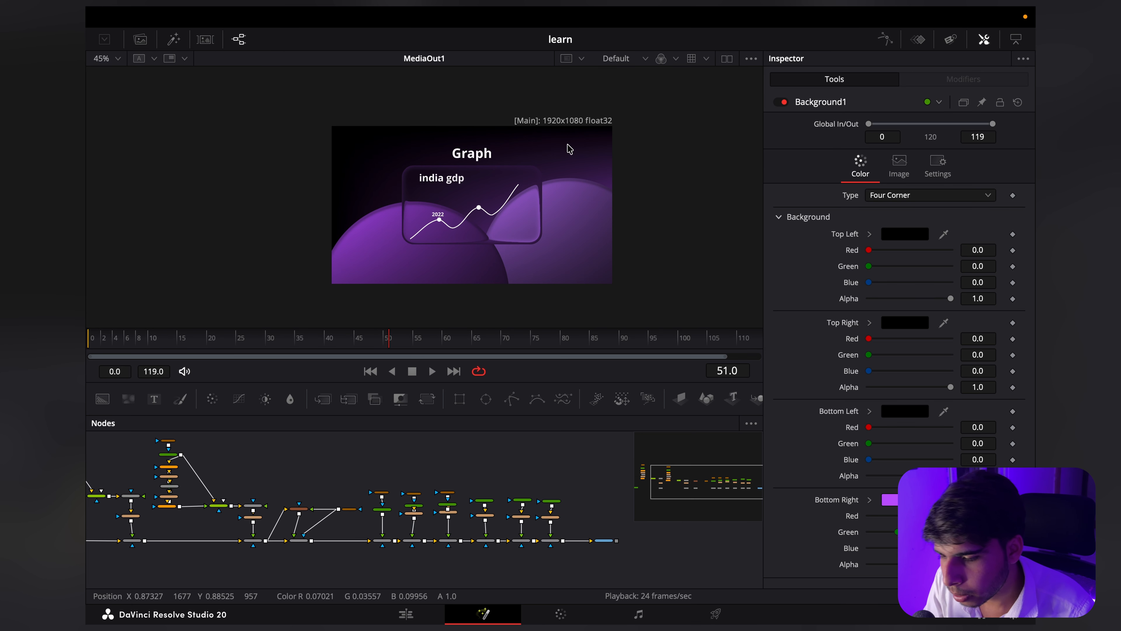
Step: Switch to the Edit page to show the Fusion composition on the timeline
left_click(398, 614)
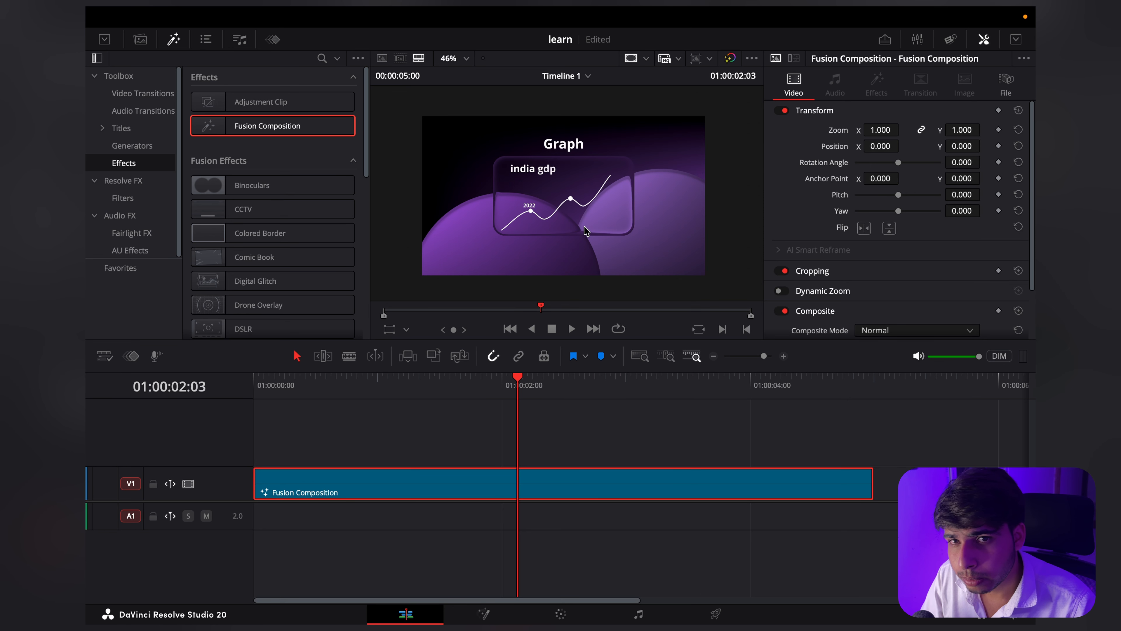